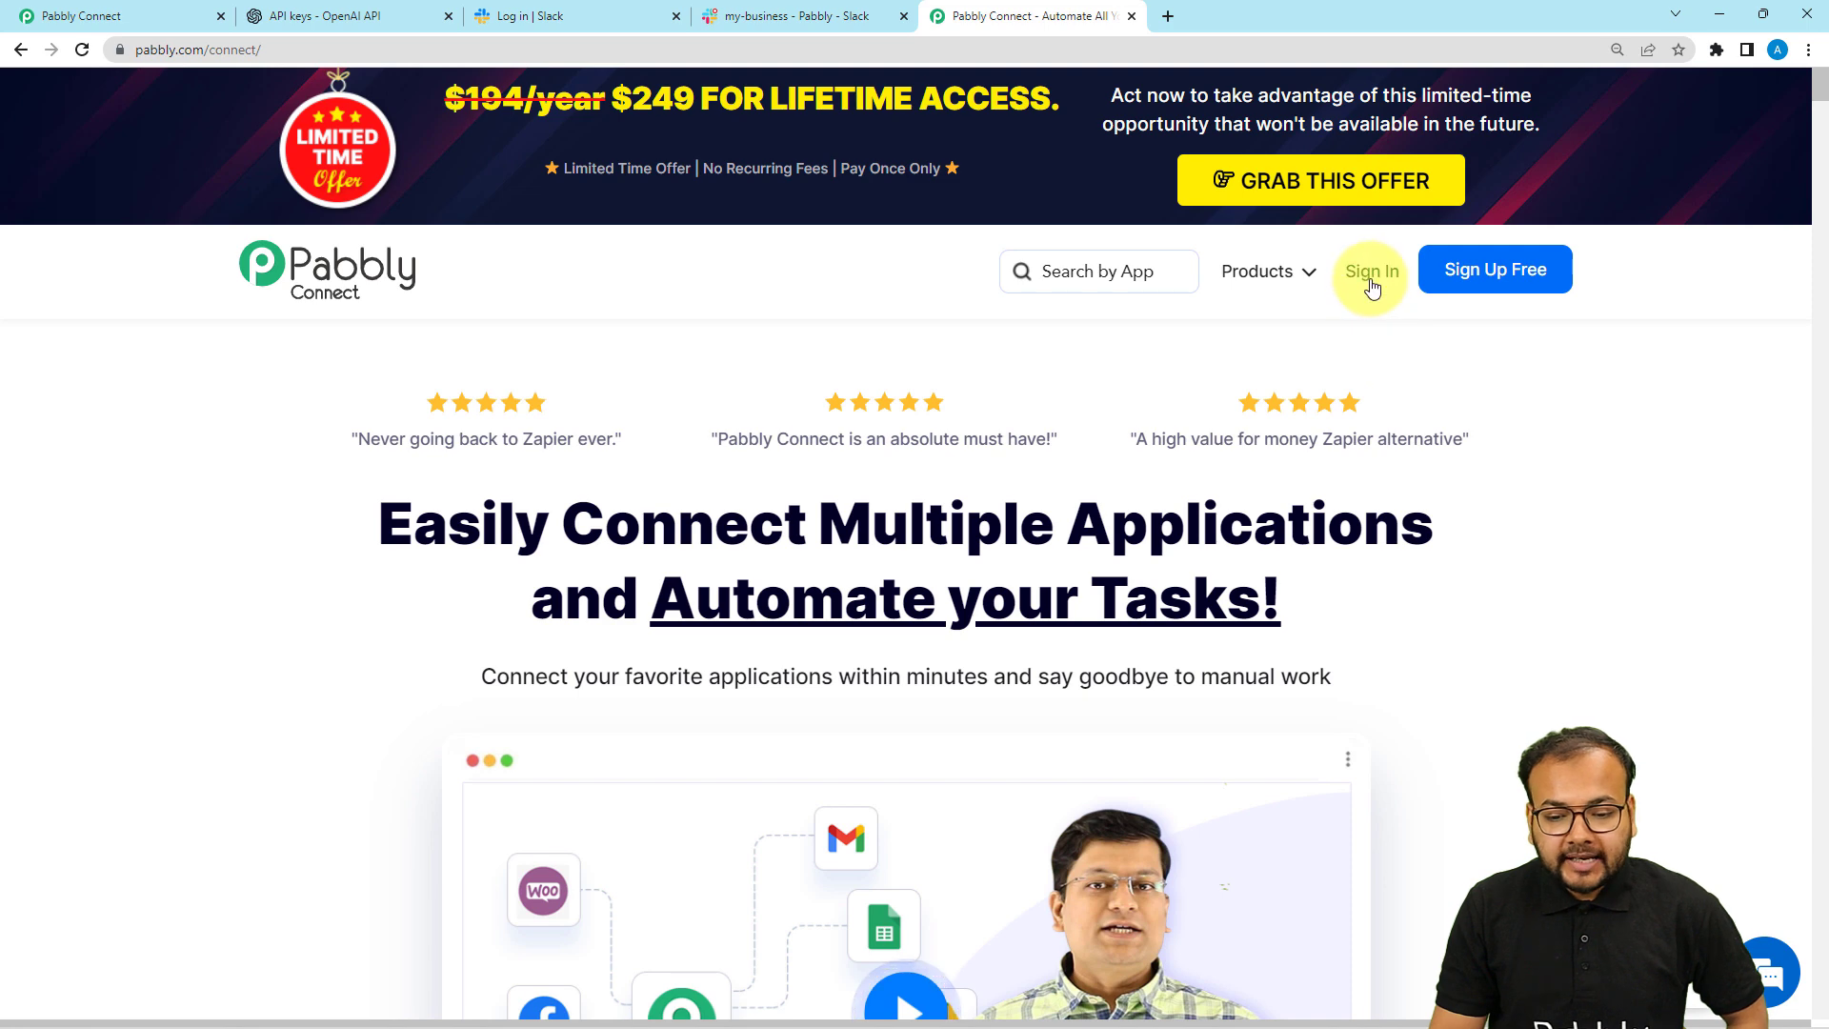
Switch to the Pabbly Connect dashboard and create a workflow named "OpenAi Slack Integration".
mouse_move(1266, 274)
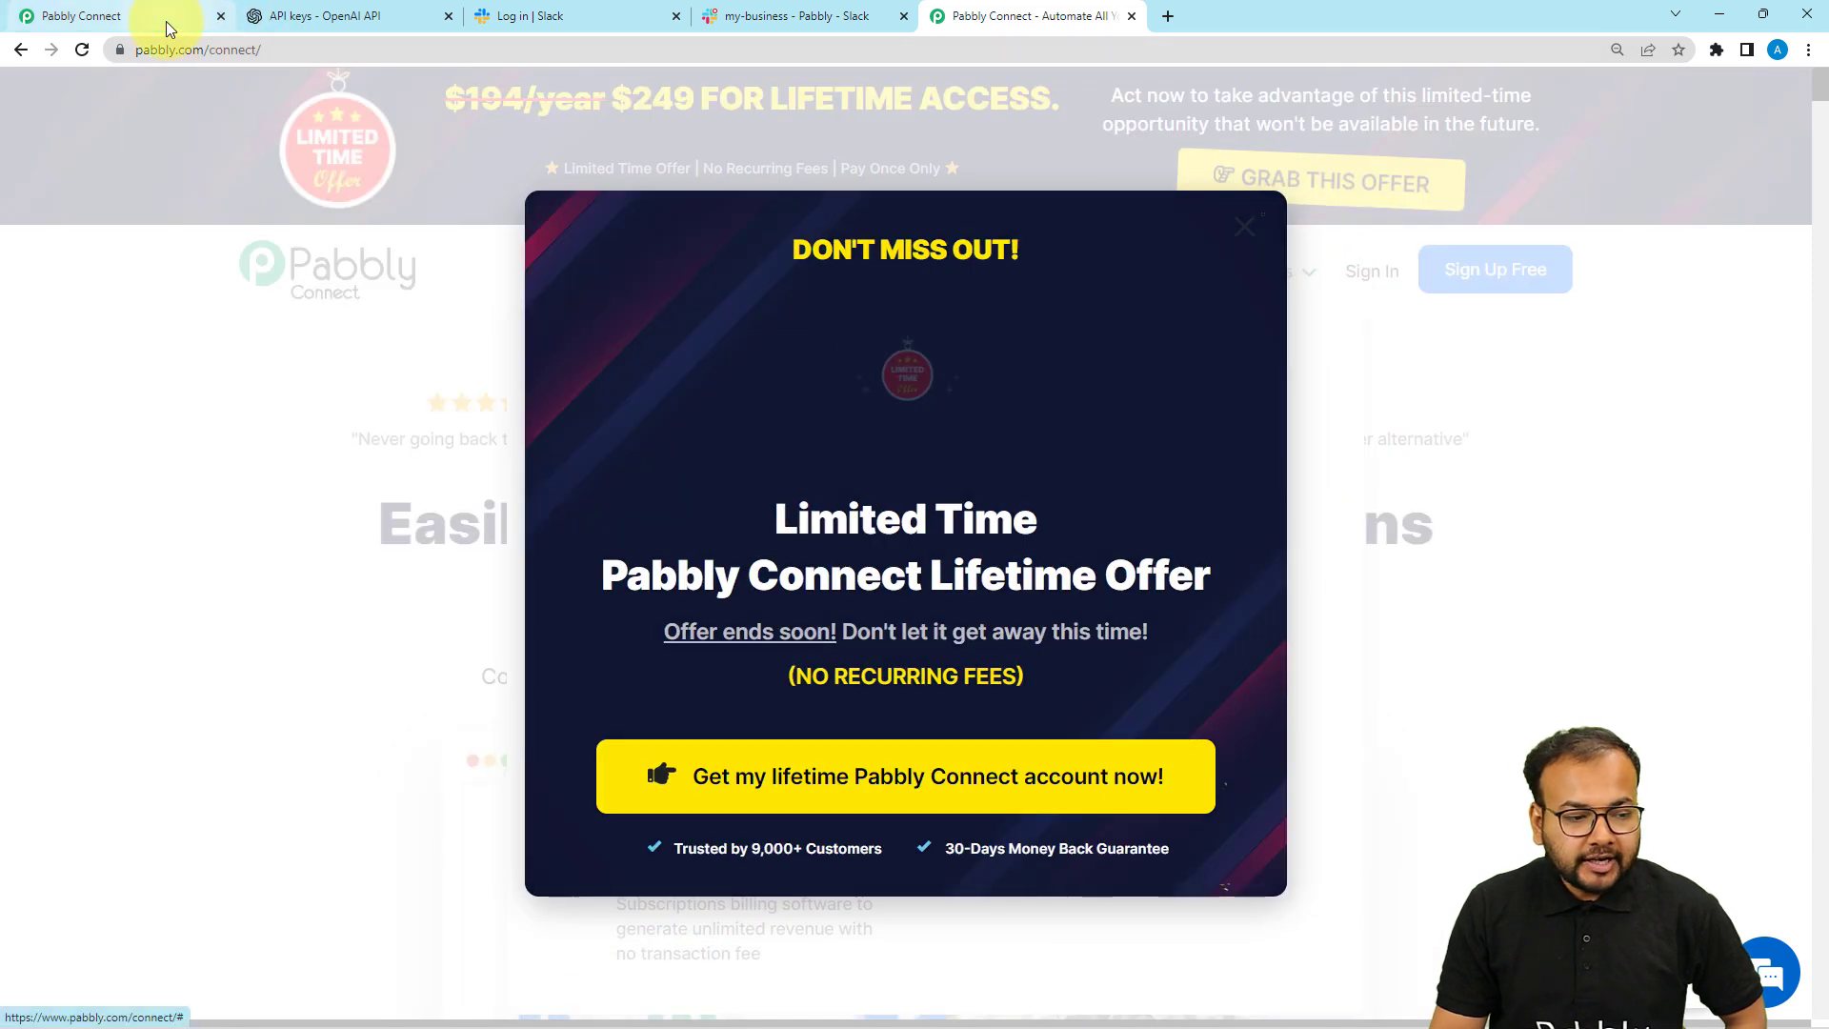
left_click(166, 21)
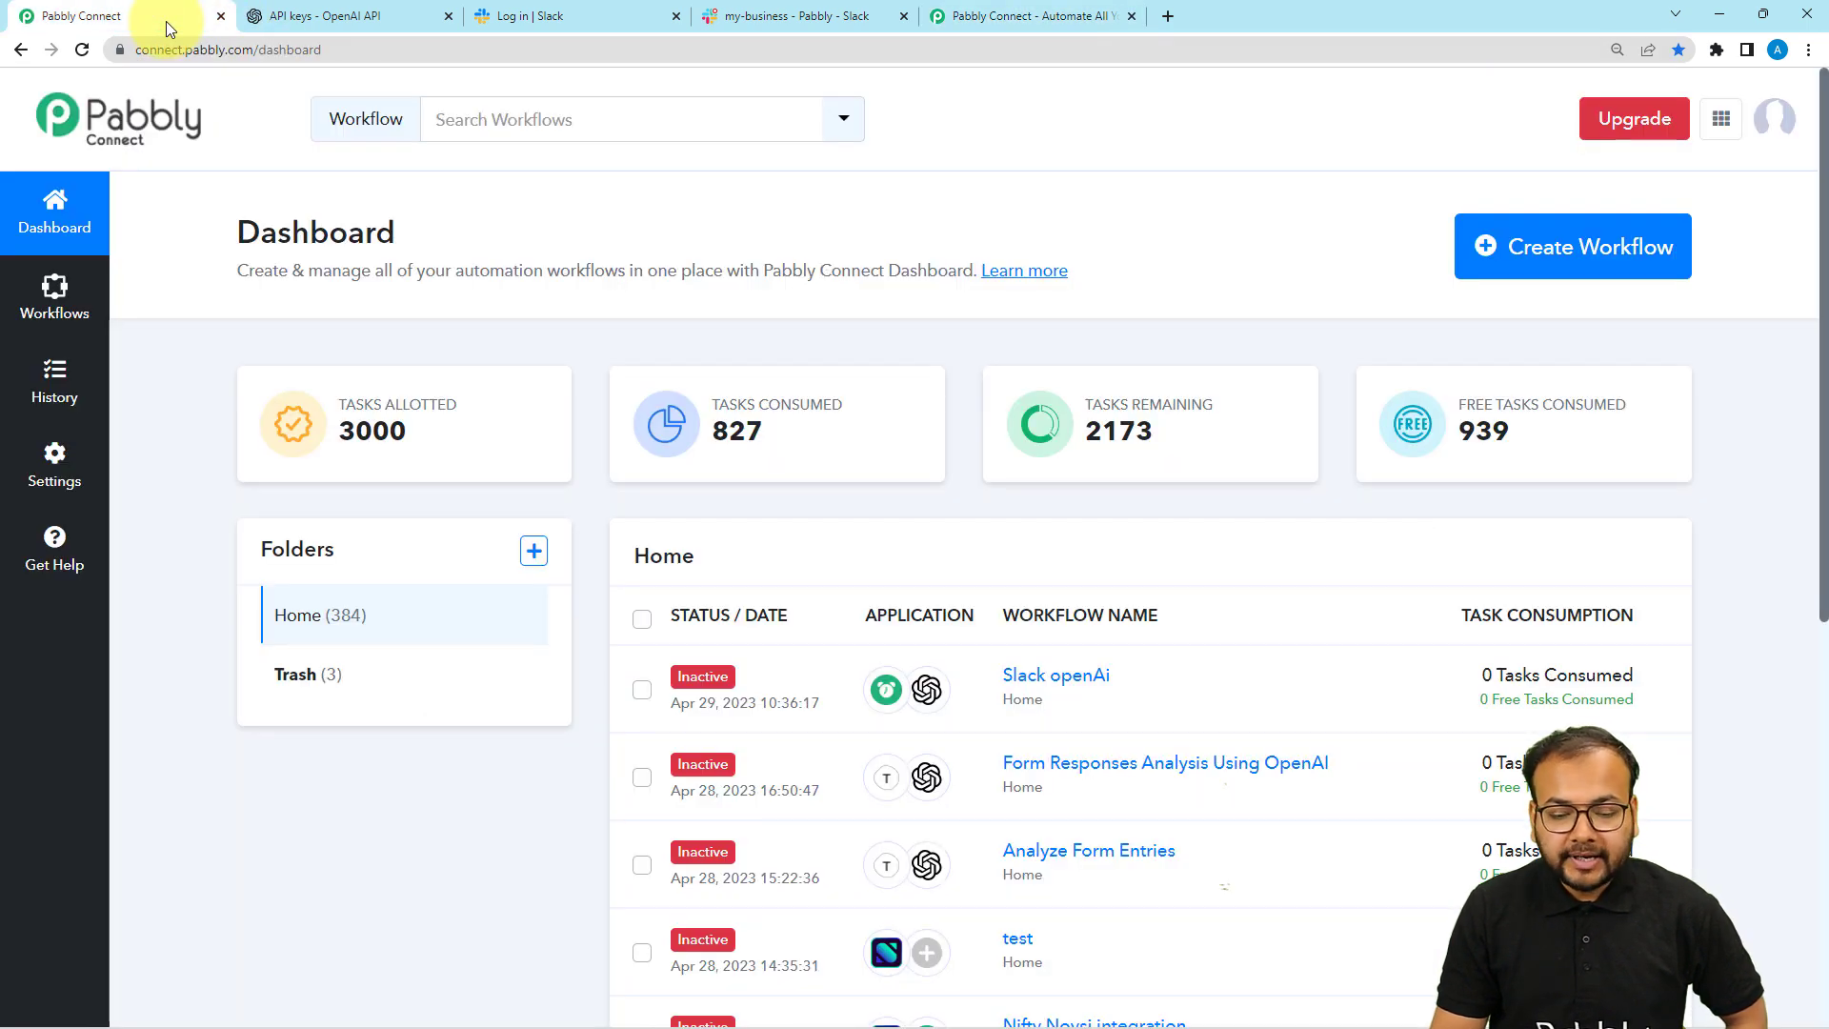
left_click(1589, 255)
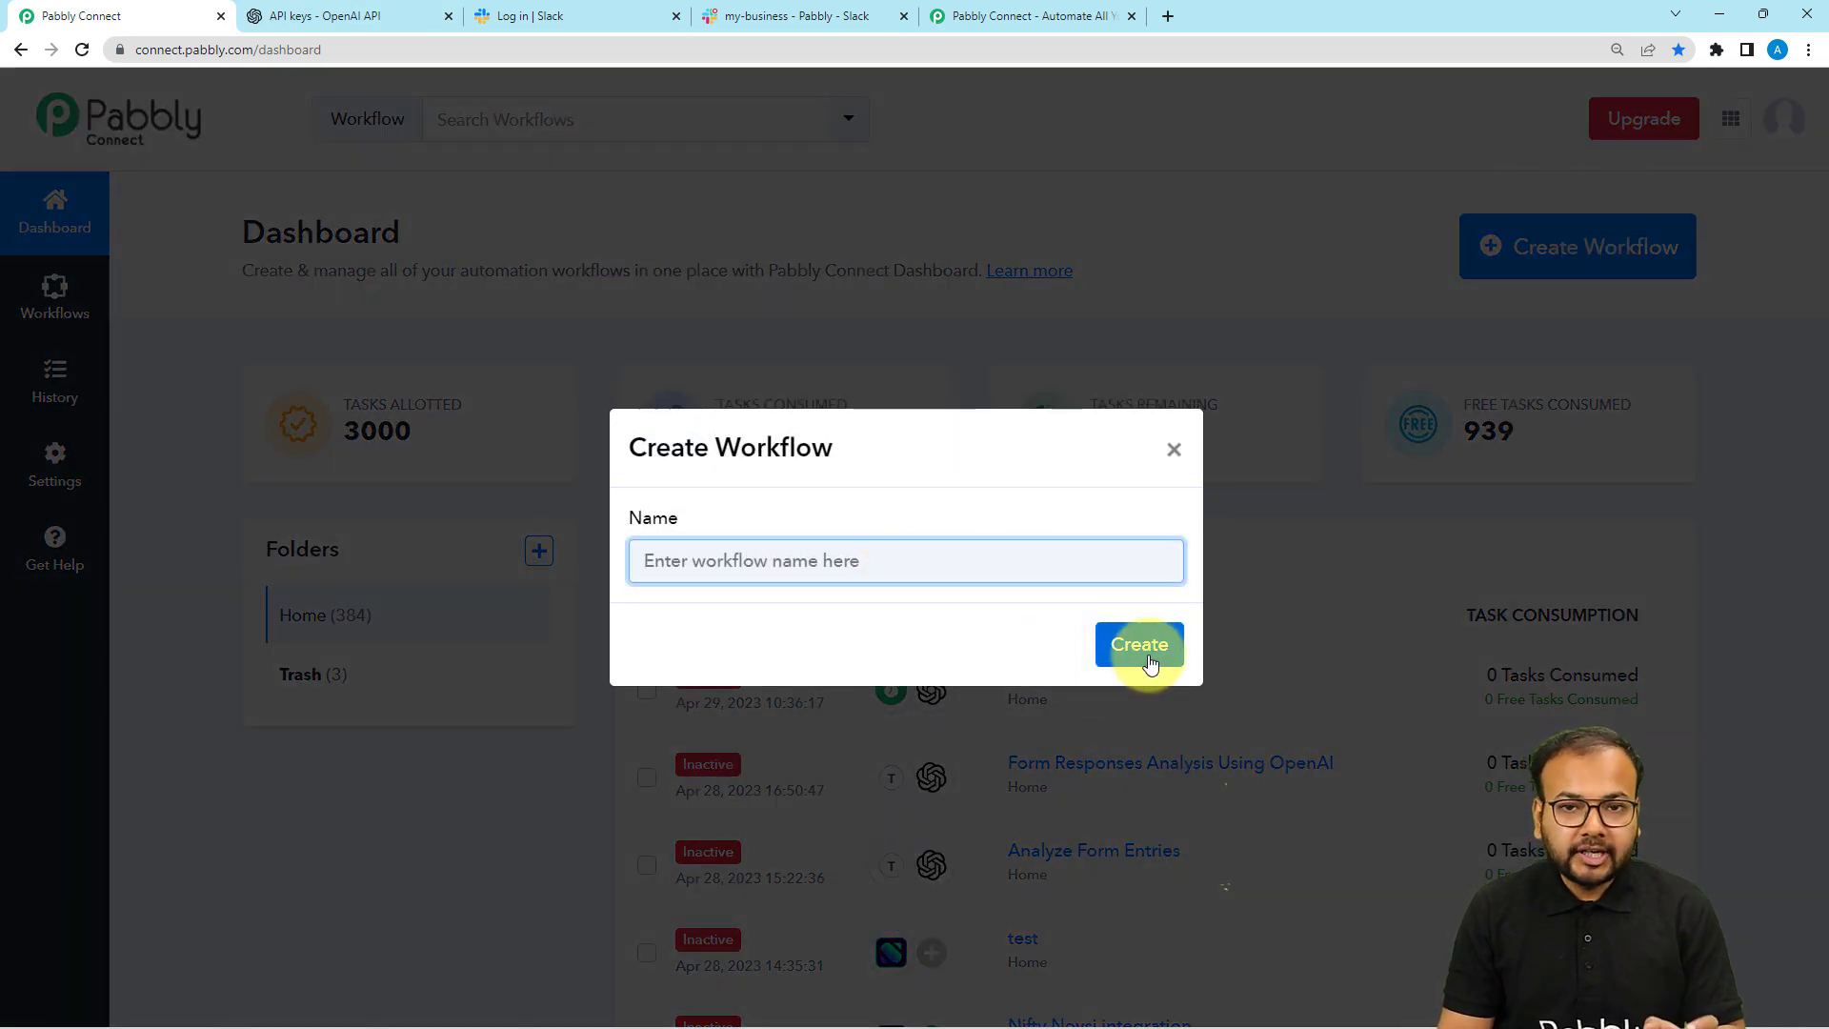
type("OpenAi Slack Integration")
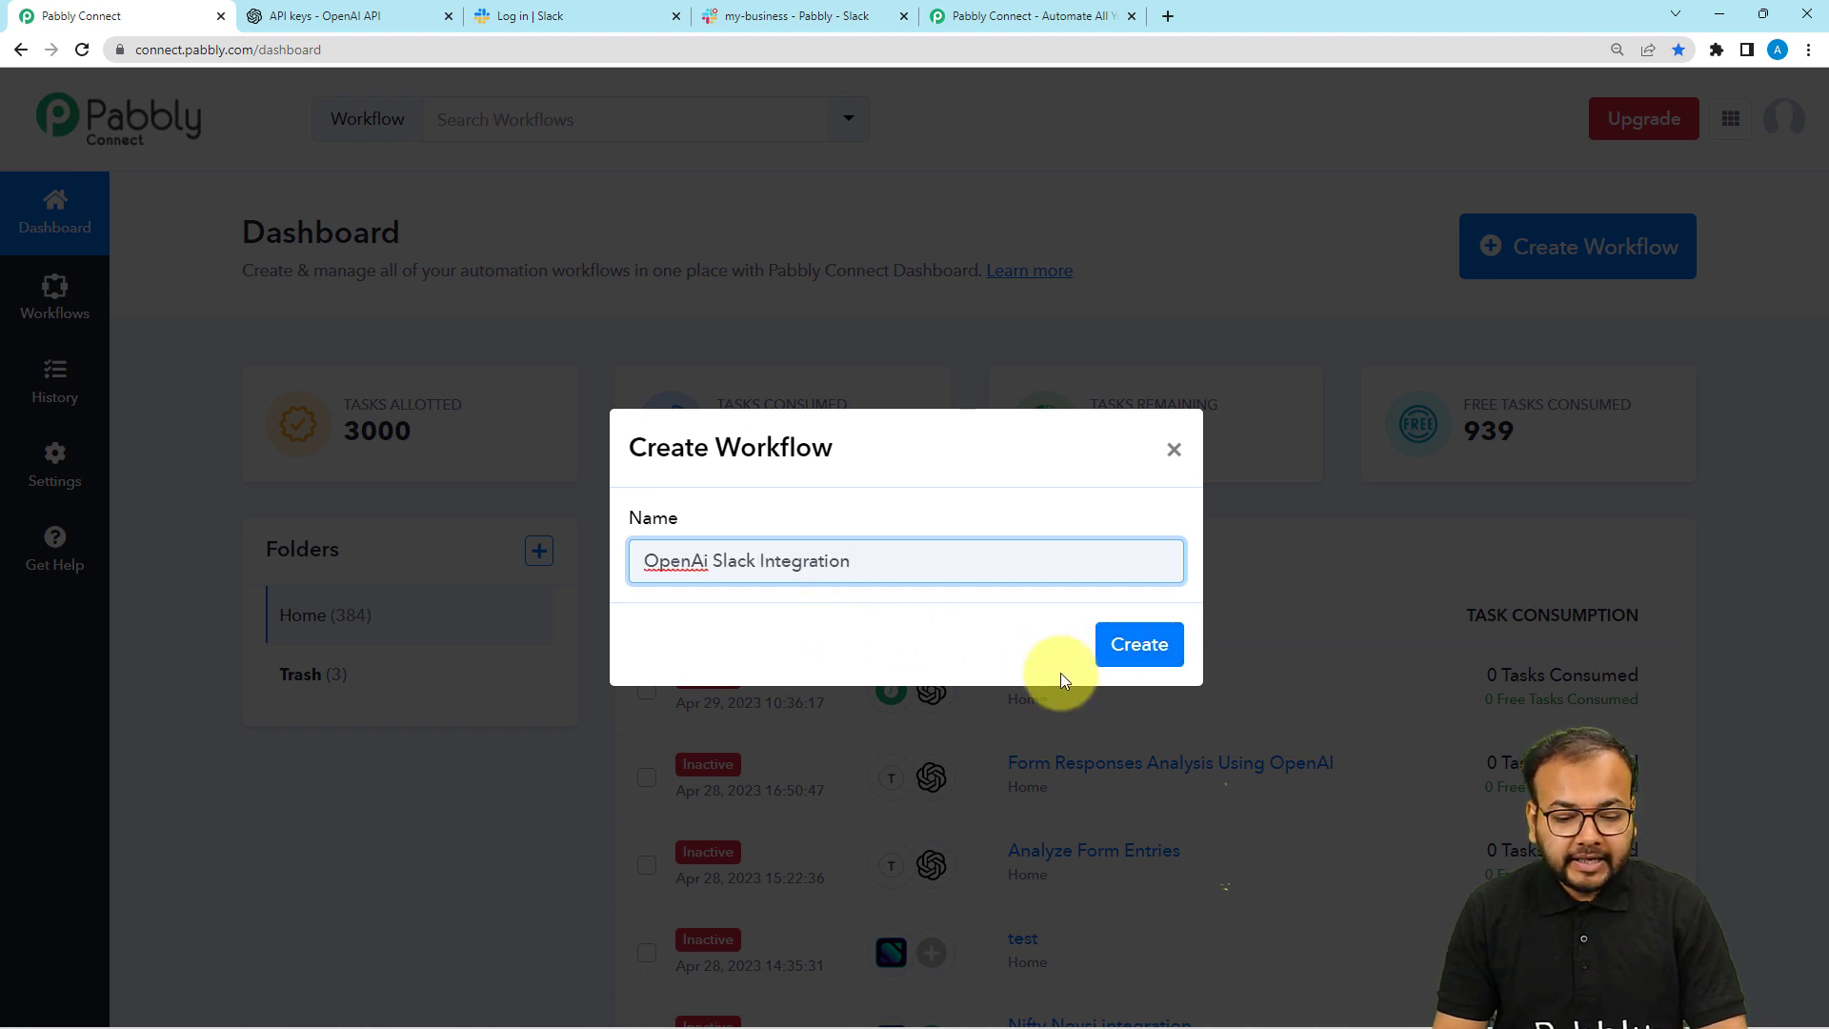
left_click(1140, 648)
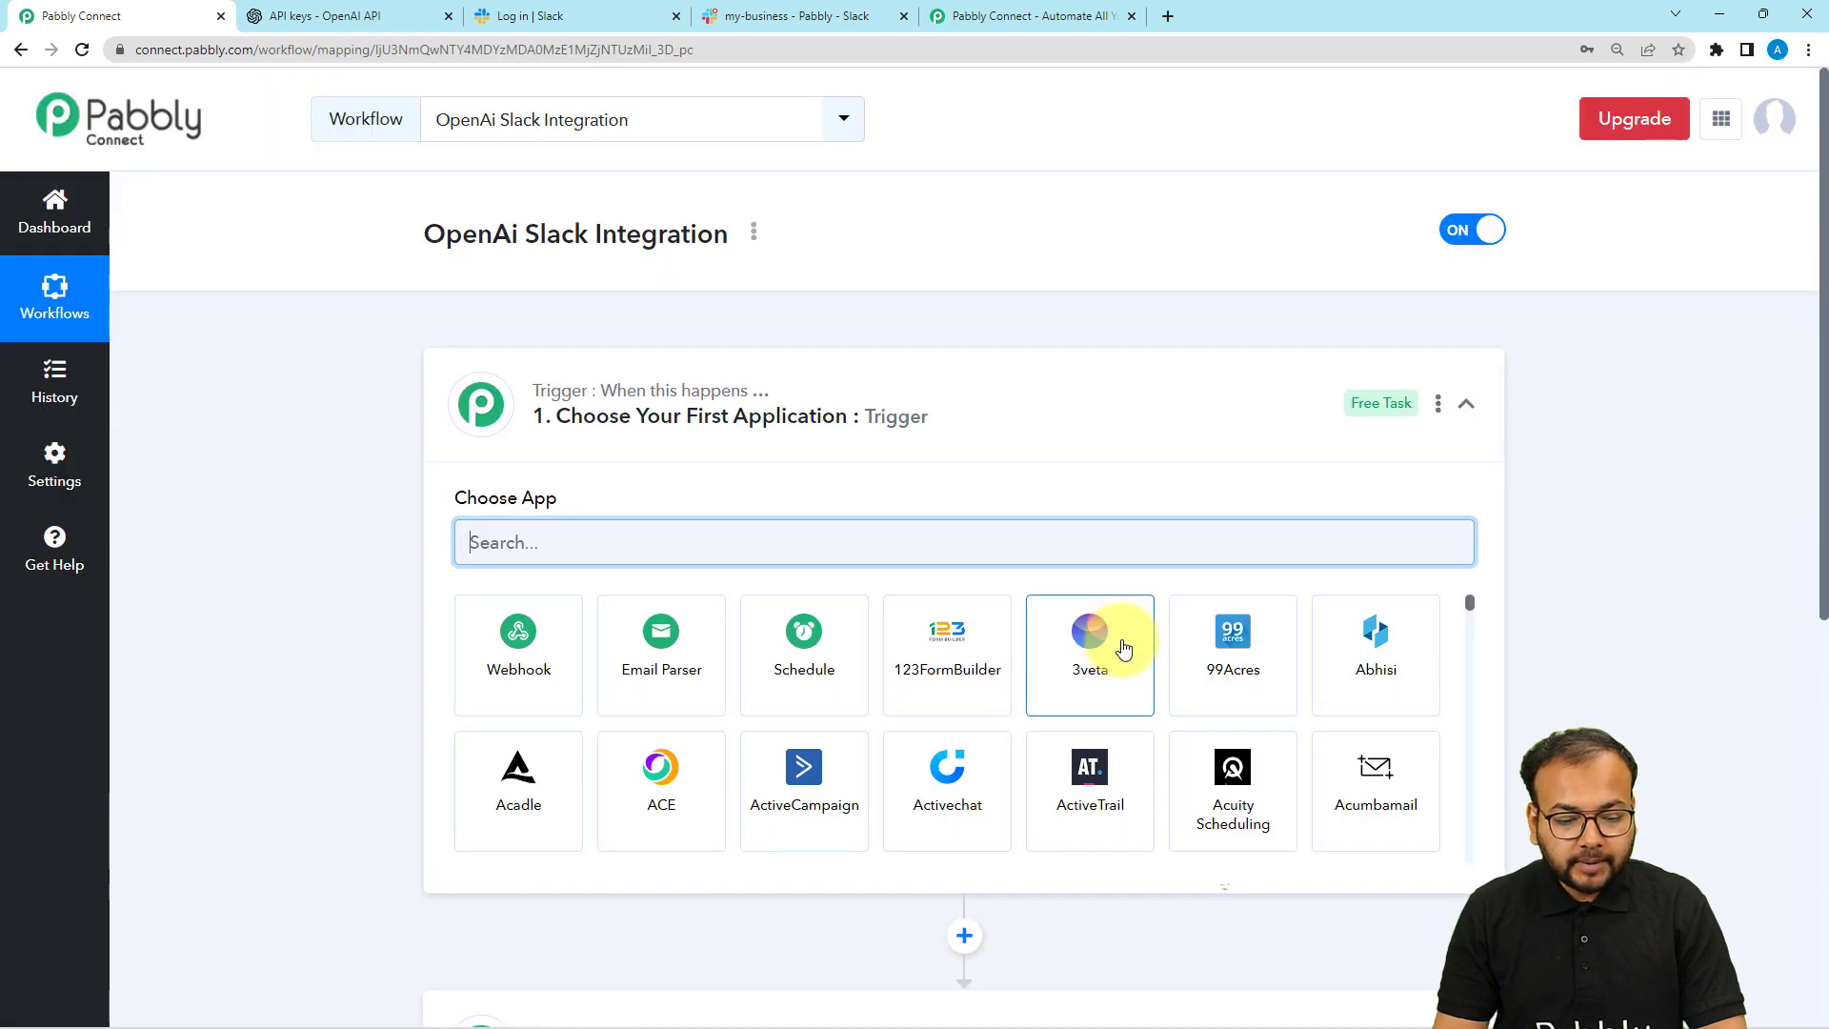
Collapse the trigger section, review the messages in Slack's my-business channel, and return to the workflow.
left_click(966, 430)
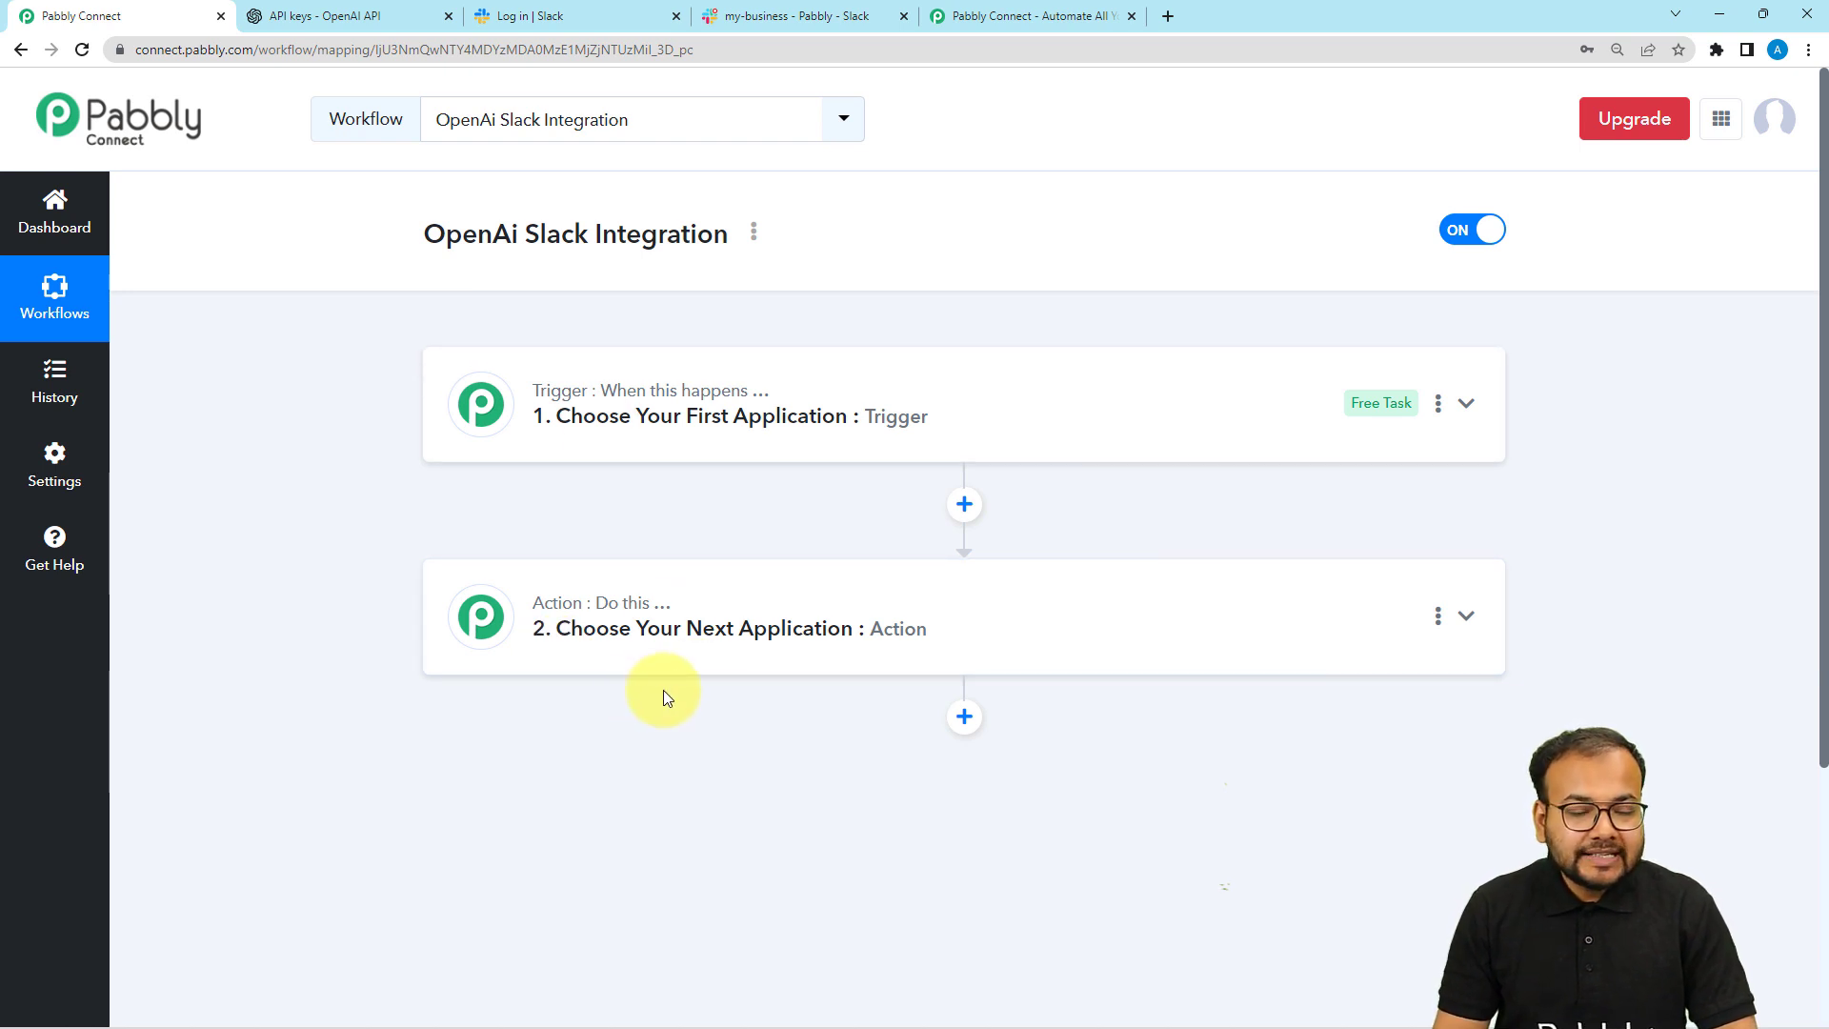
left_click(762, 15)
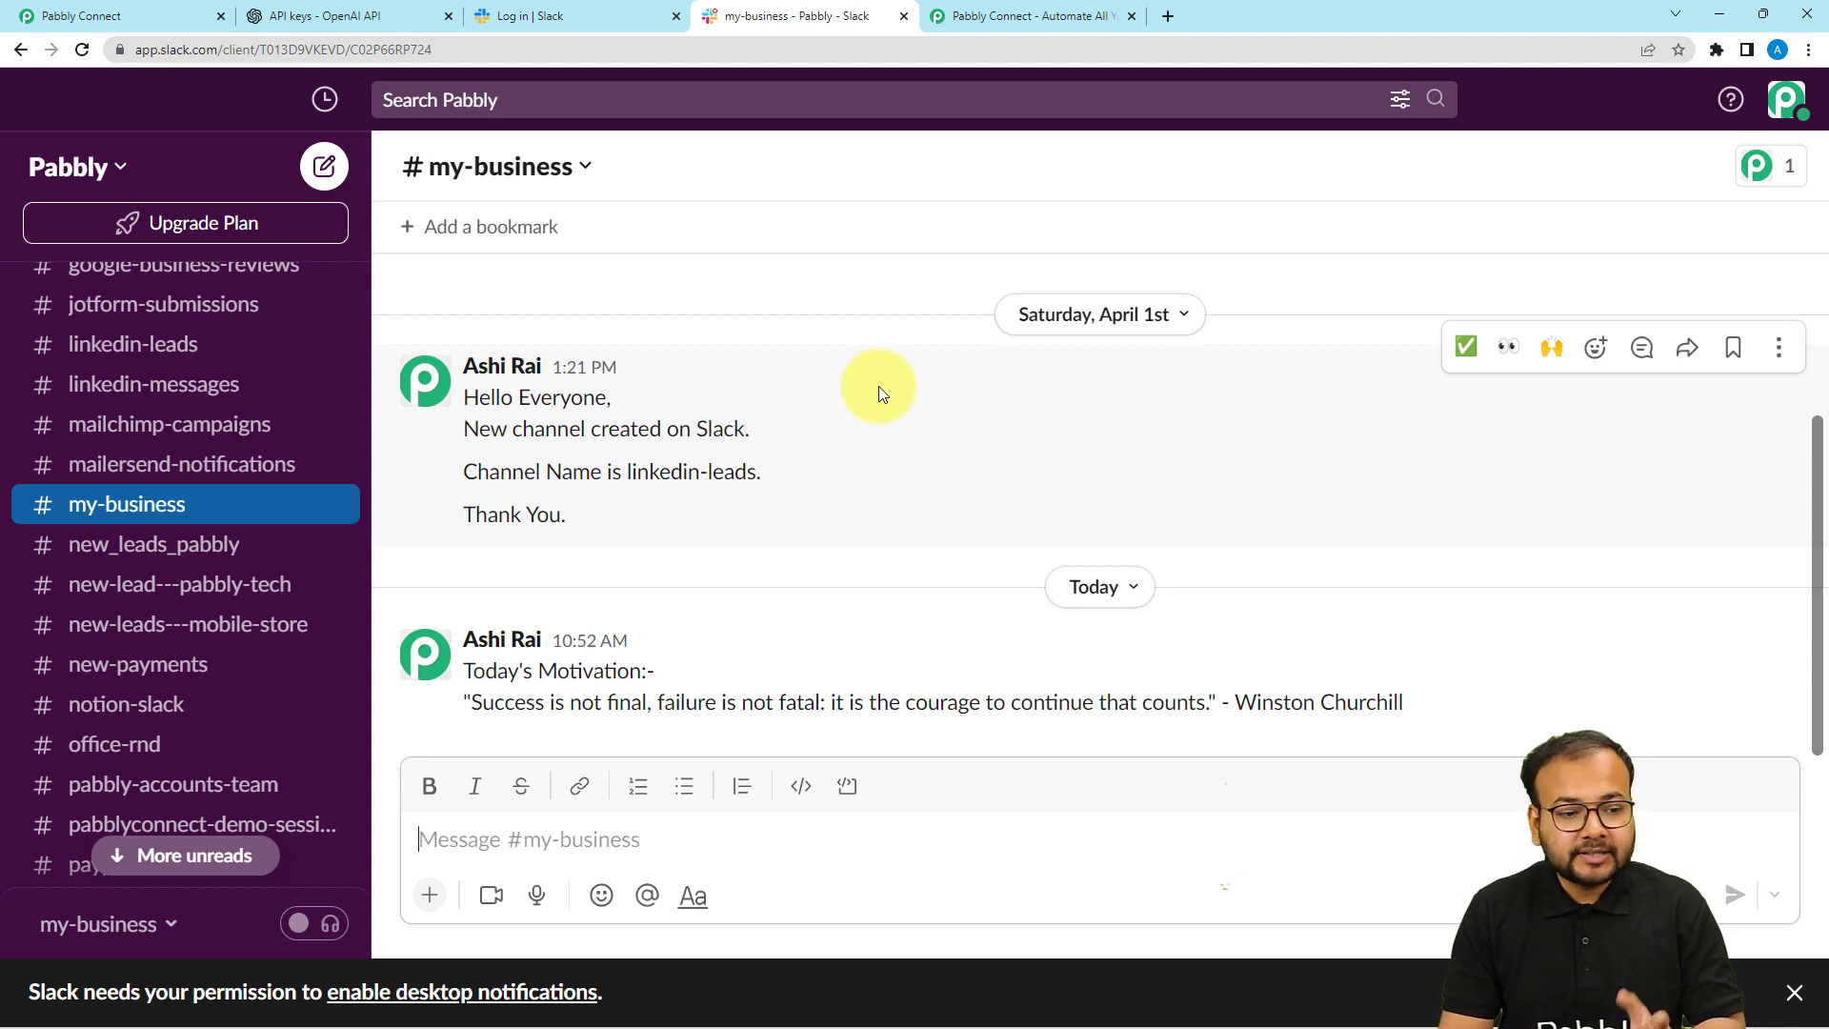
left_click(157, 23)
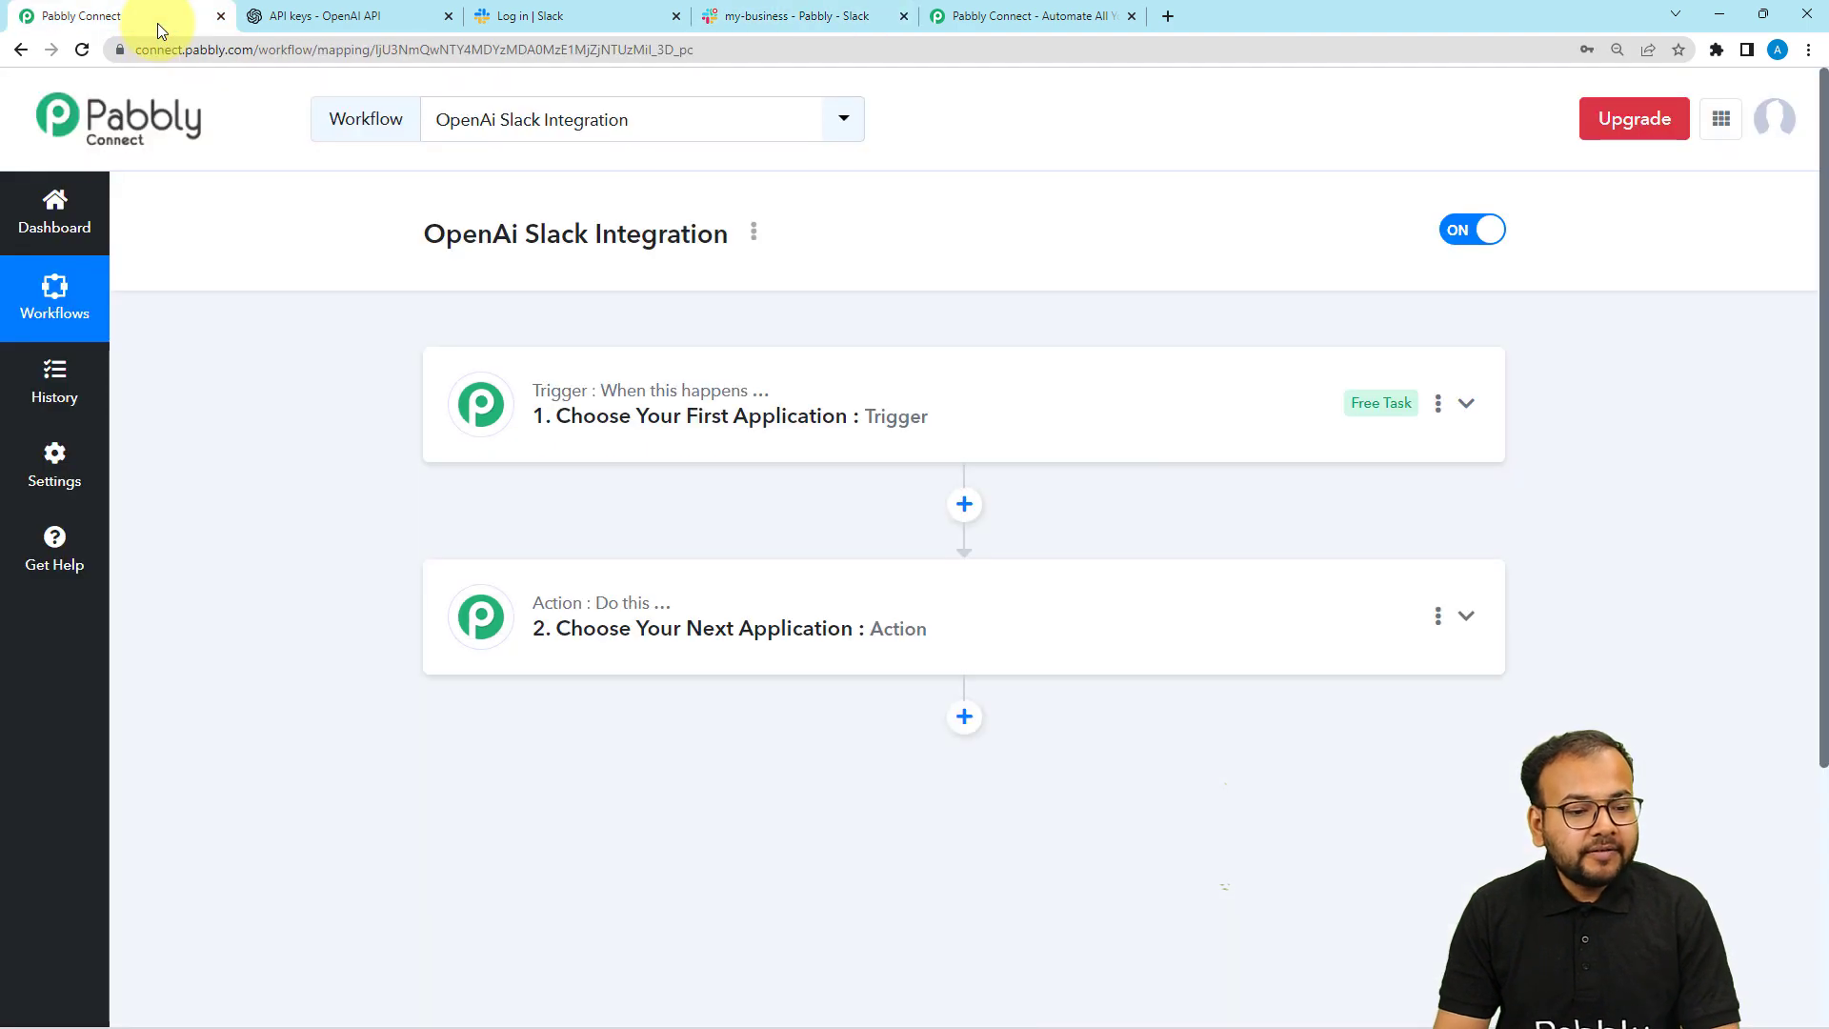
Choose Schedule by Pabbly as the workflow's trigger application.
left_click(715, 448)
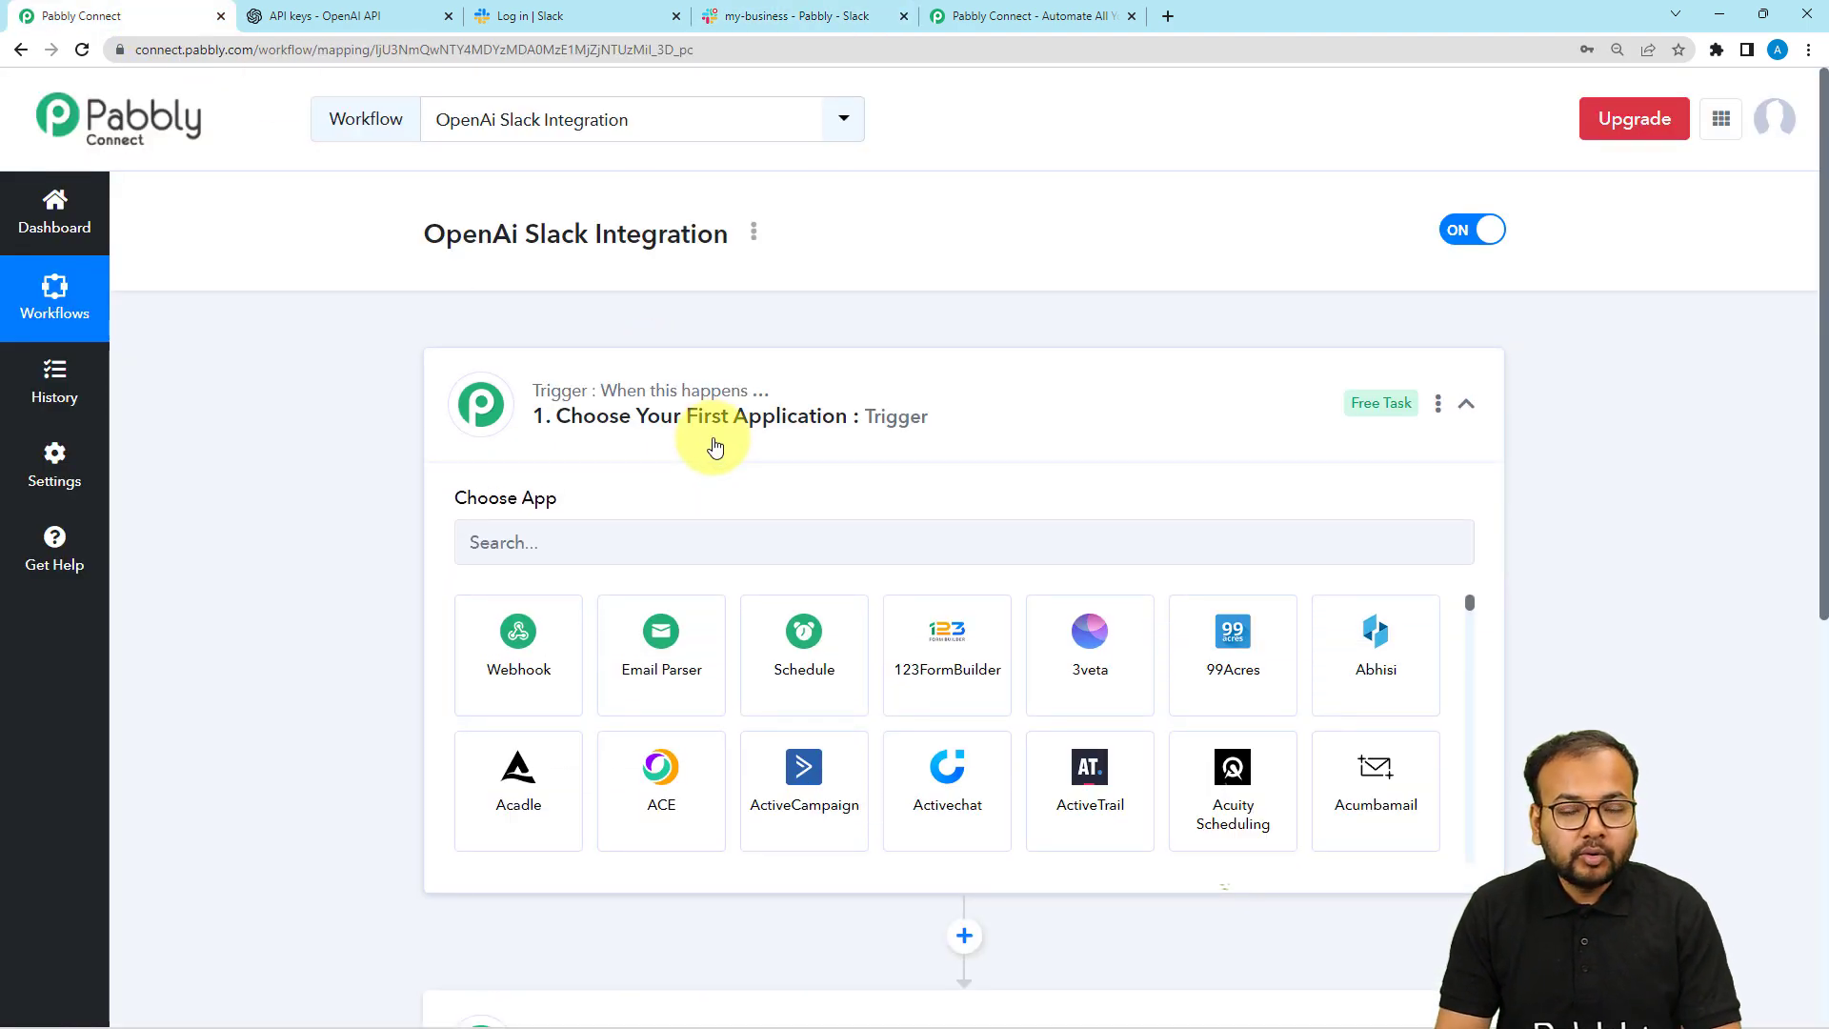
scroll(716, 440, "down", 2)
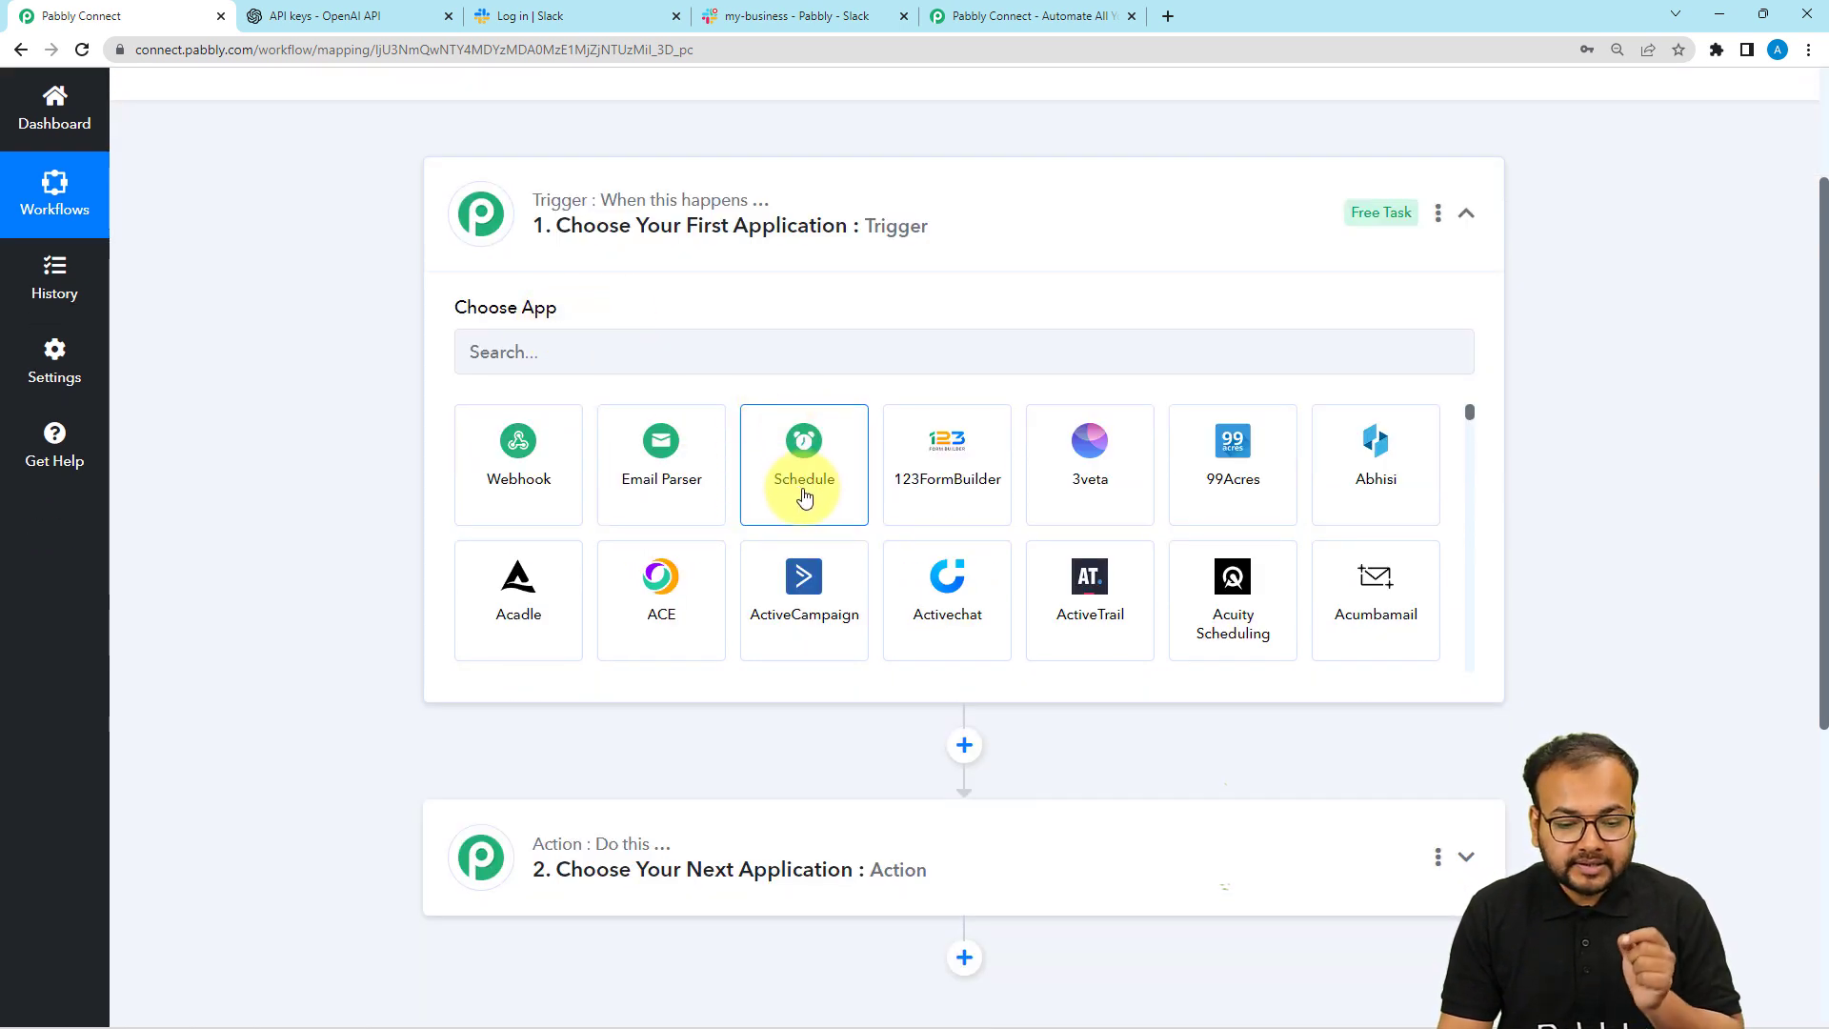
left_click(805, 495)
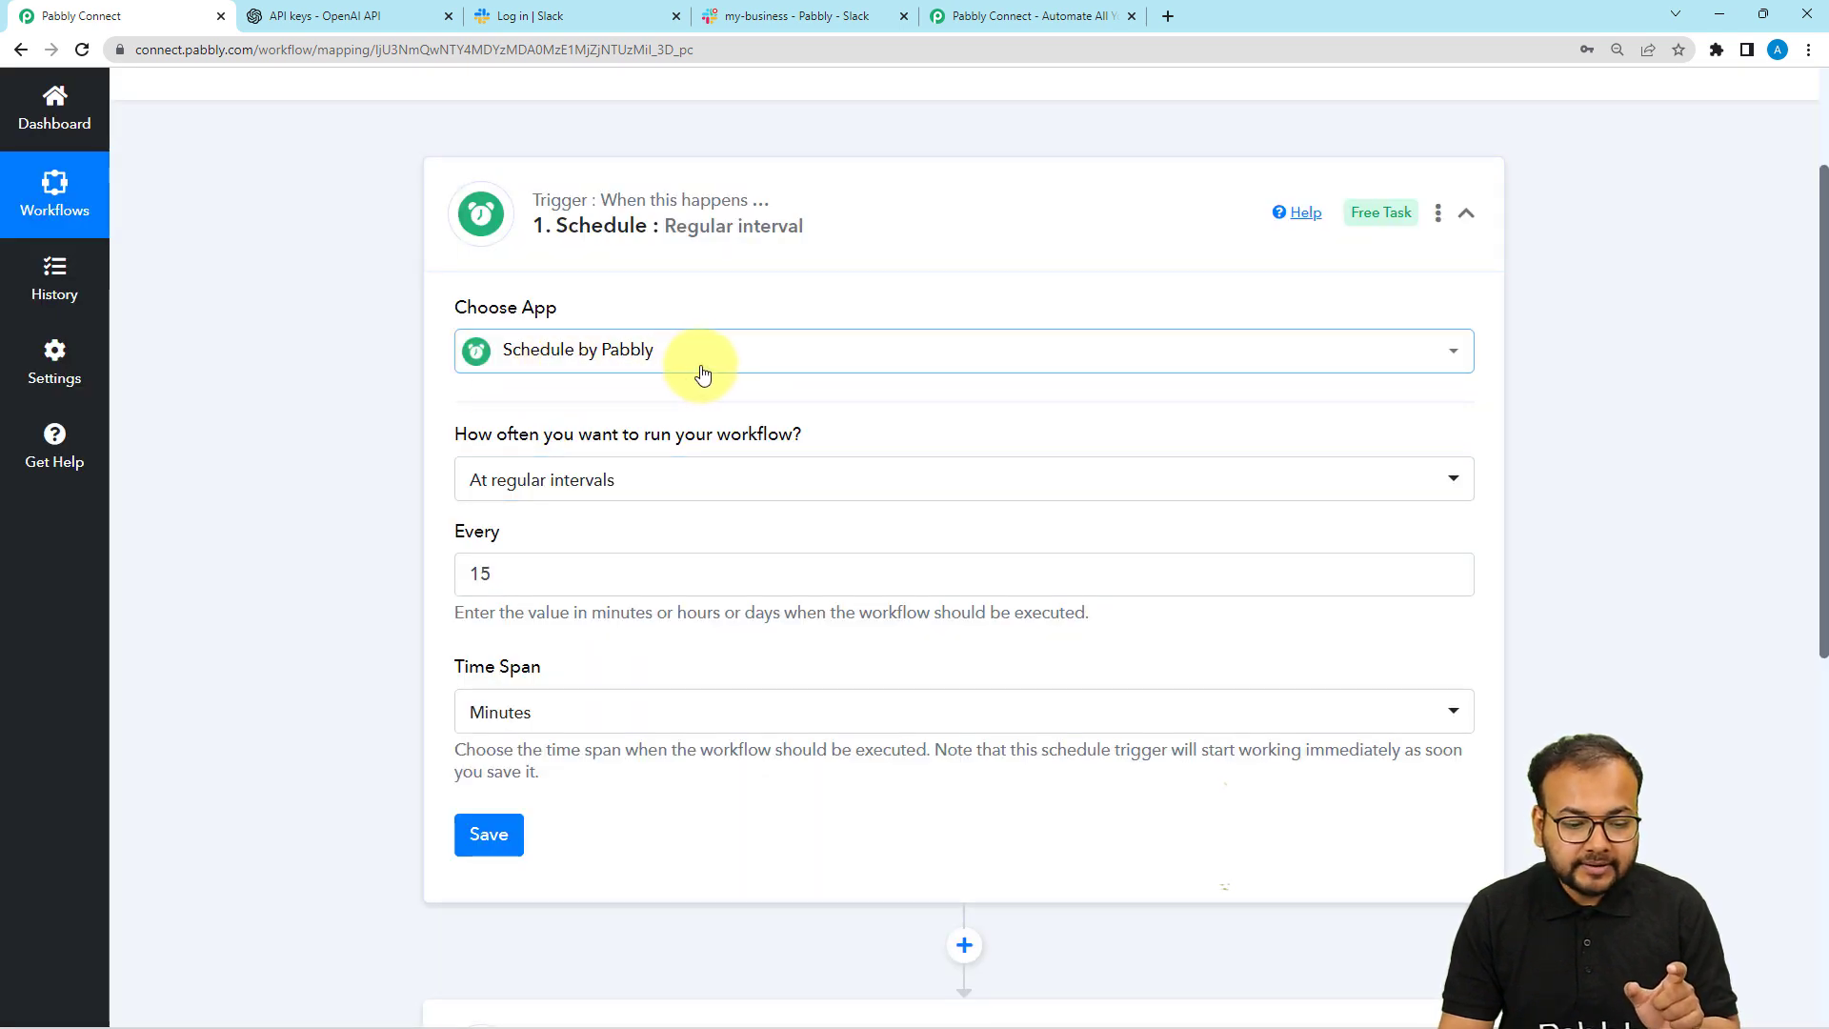
Schedule the workflow to run every day at 10:00 AM, save the trigger, and dismiss the confirmation.
mouse_move(489, 432)
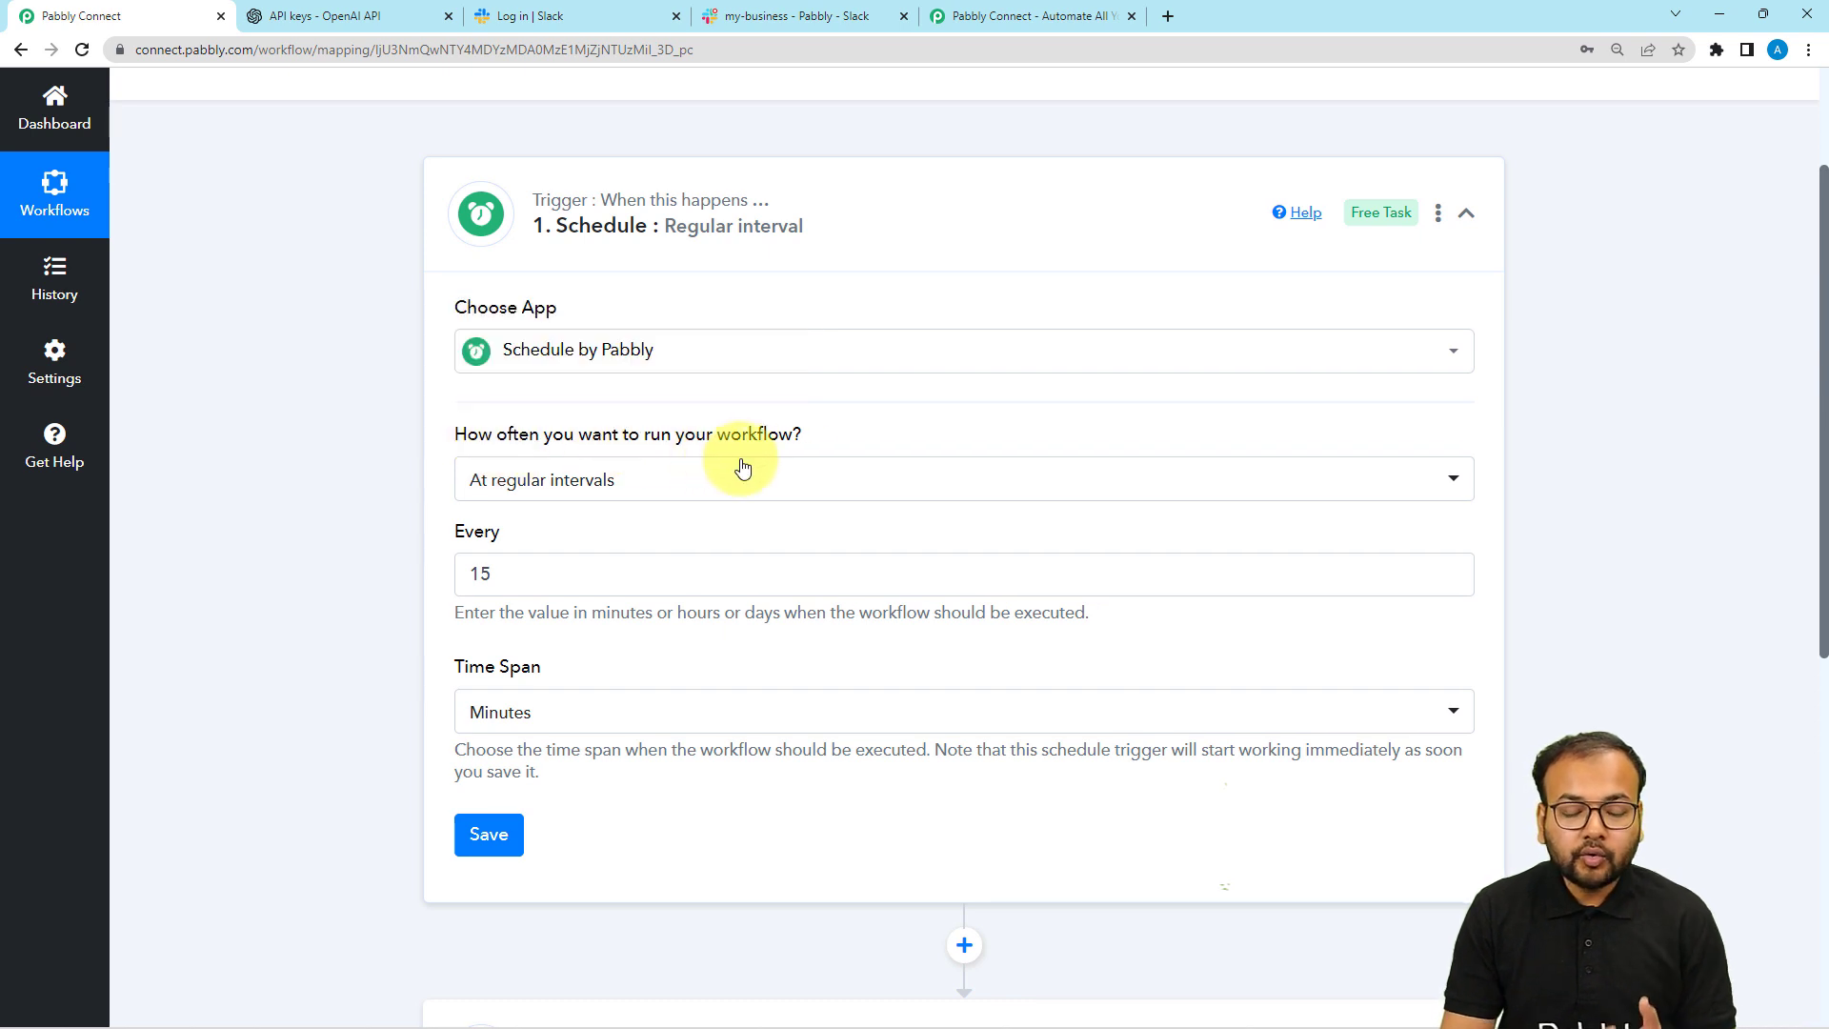
left_click(709, 483)
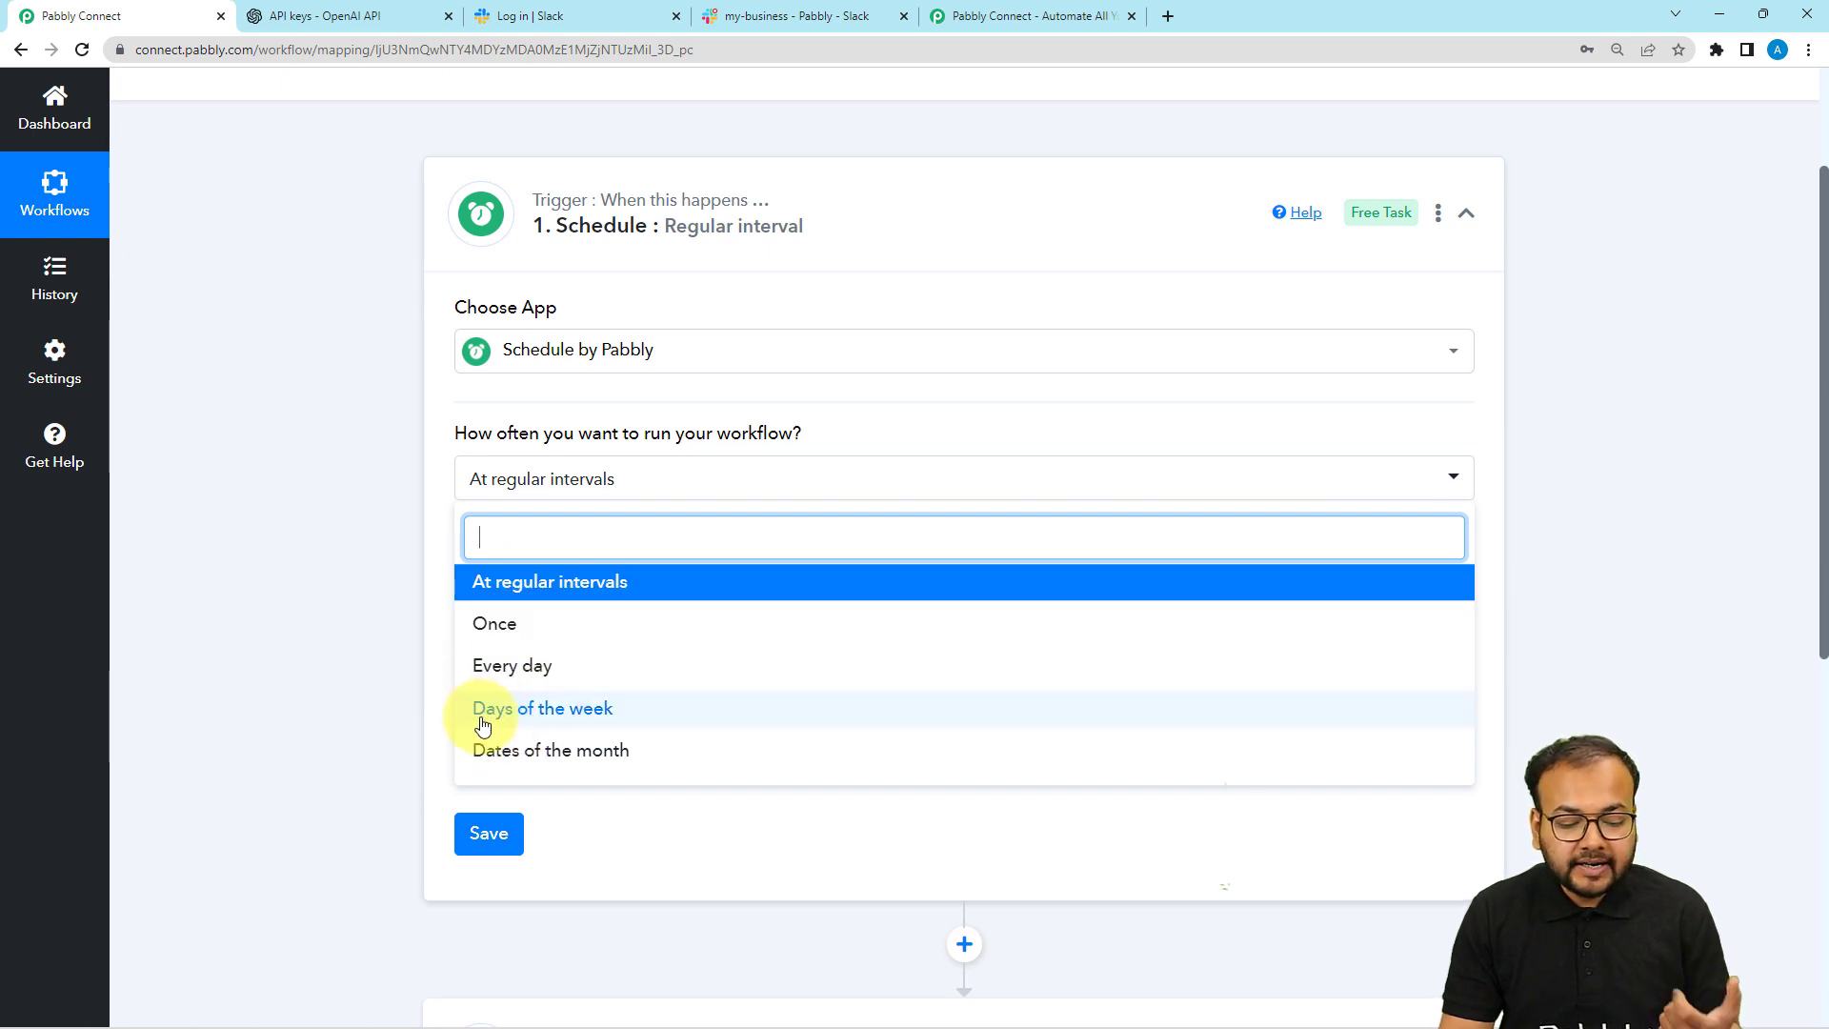
left_click(502, 686)
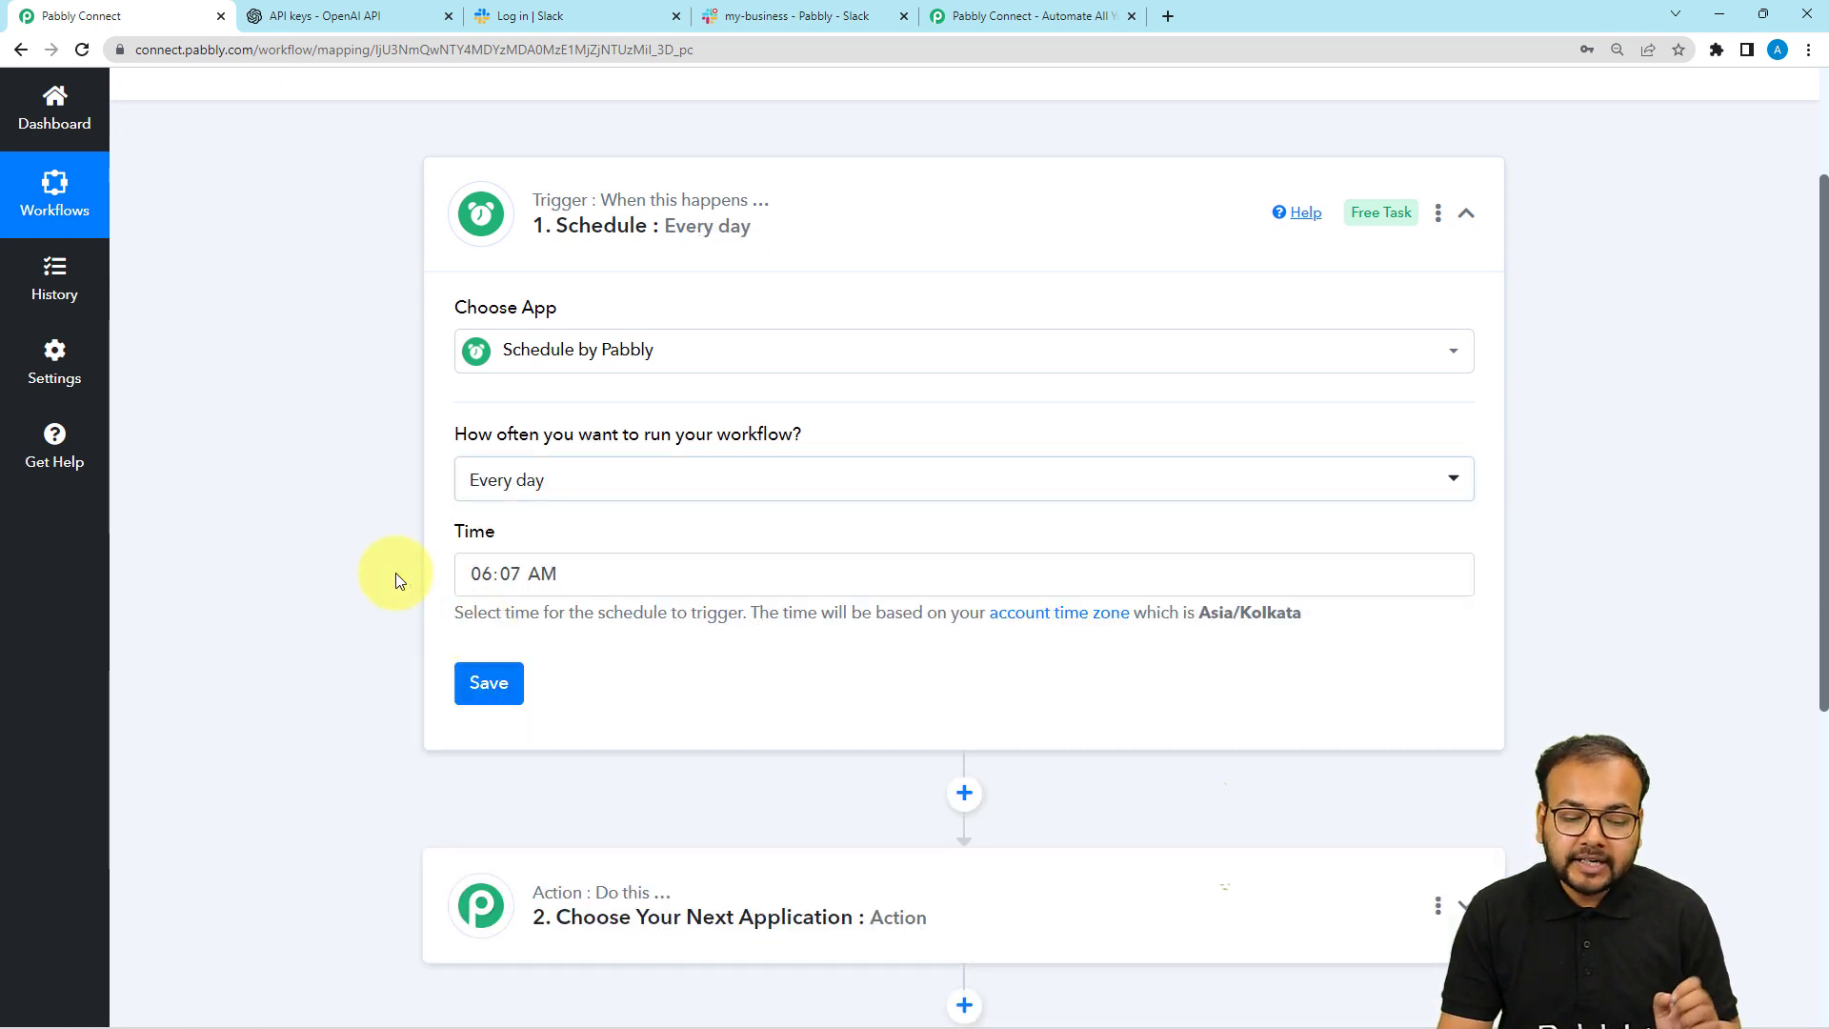
left_click(479, 573)
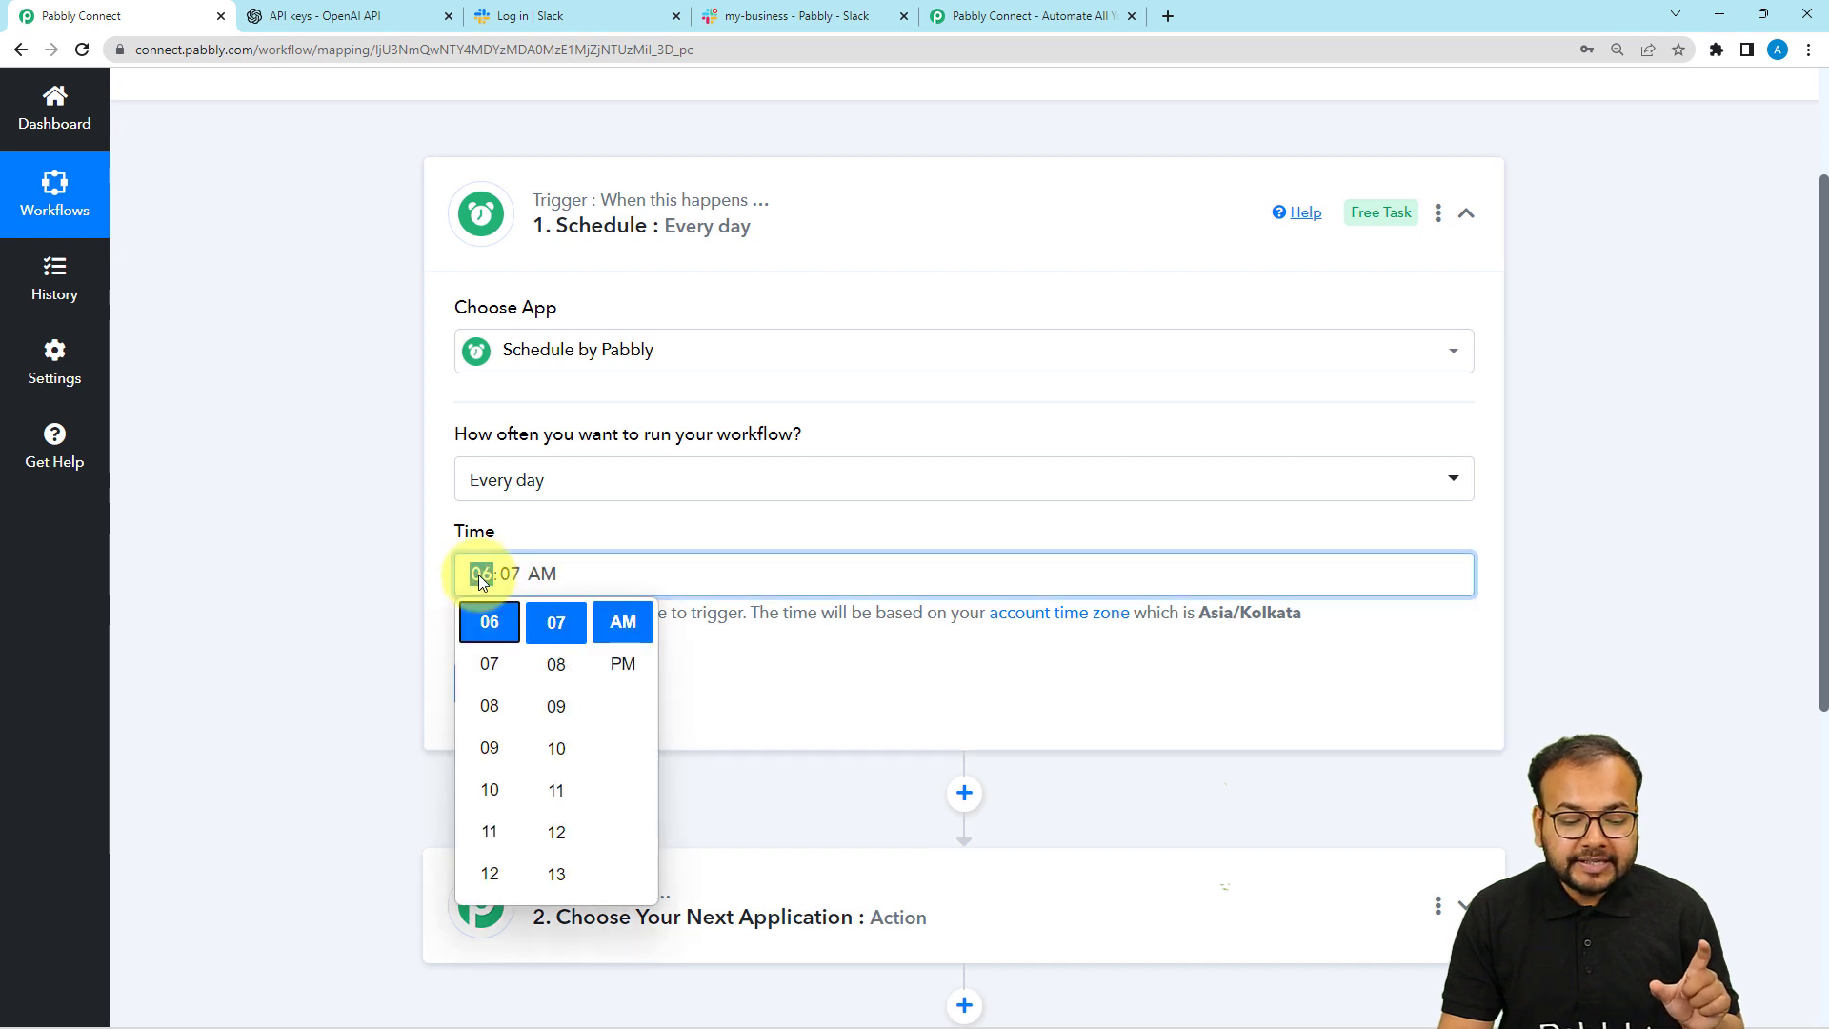
left_click(490, 787)
scroll(581, 760, "up", 3)
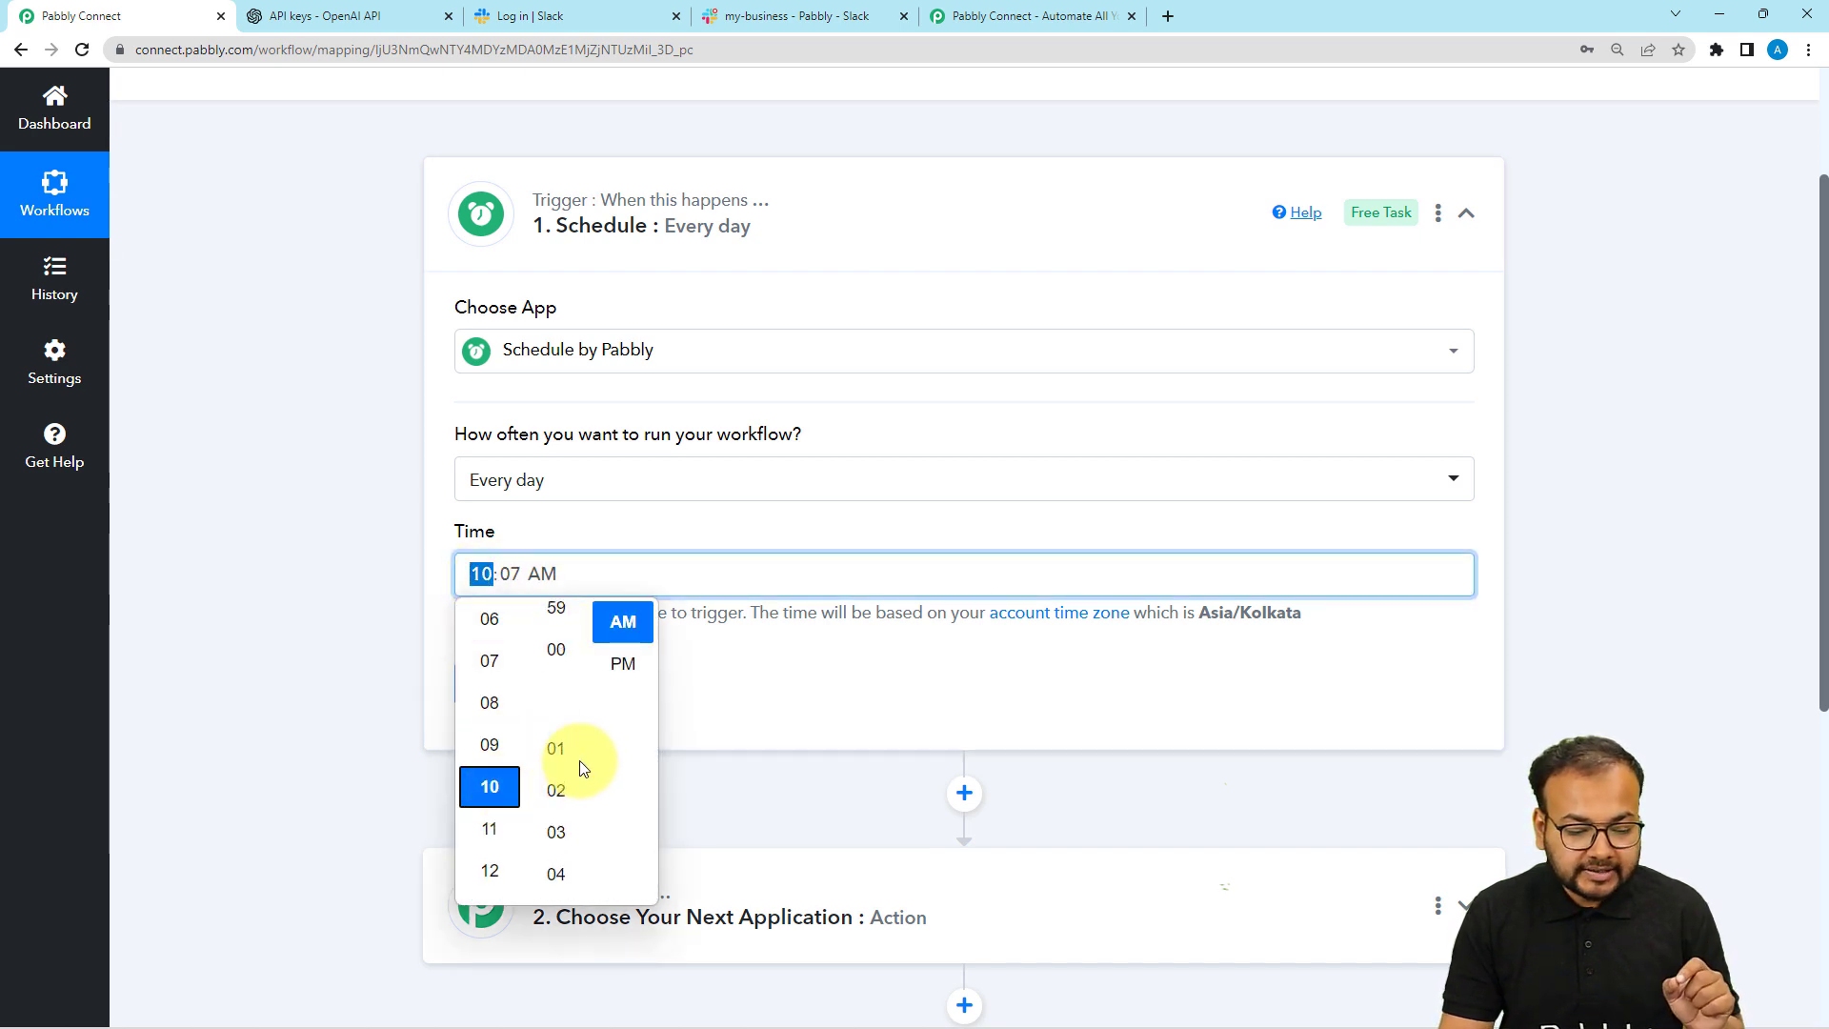
left_click(553, 658)
left_click(743, 701)
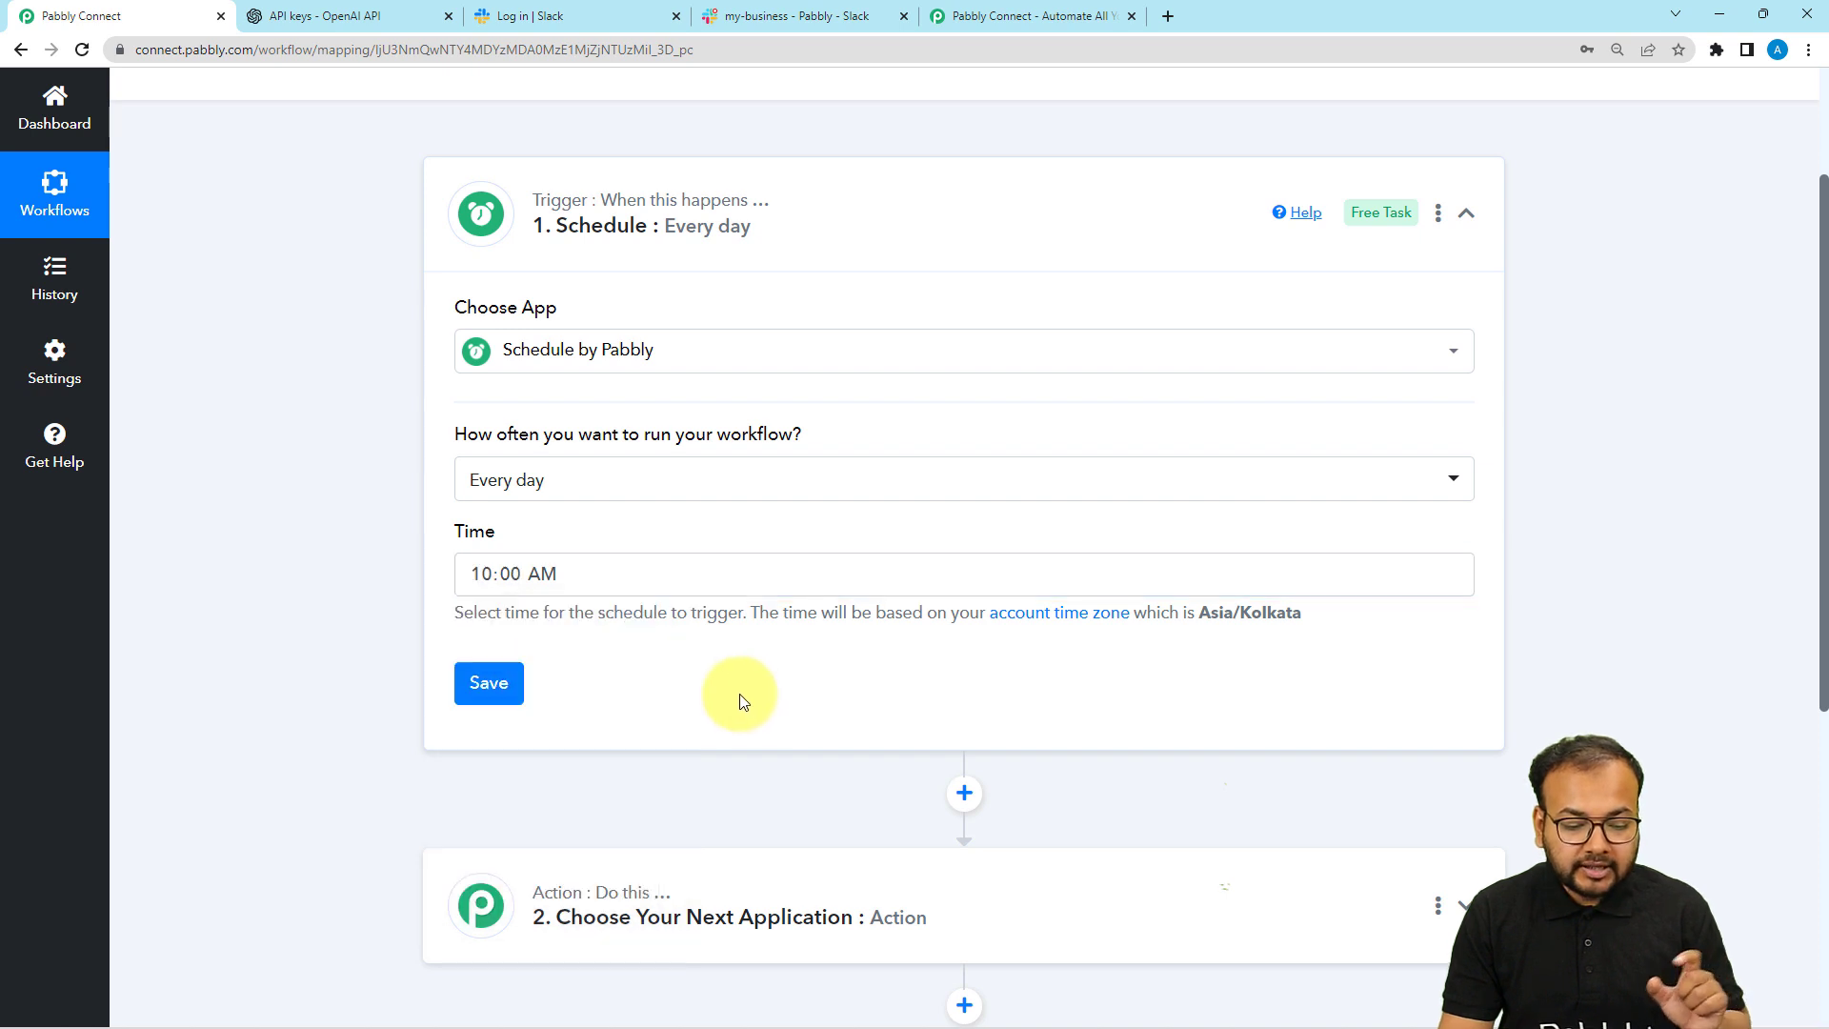
left_click(489, 698)
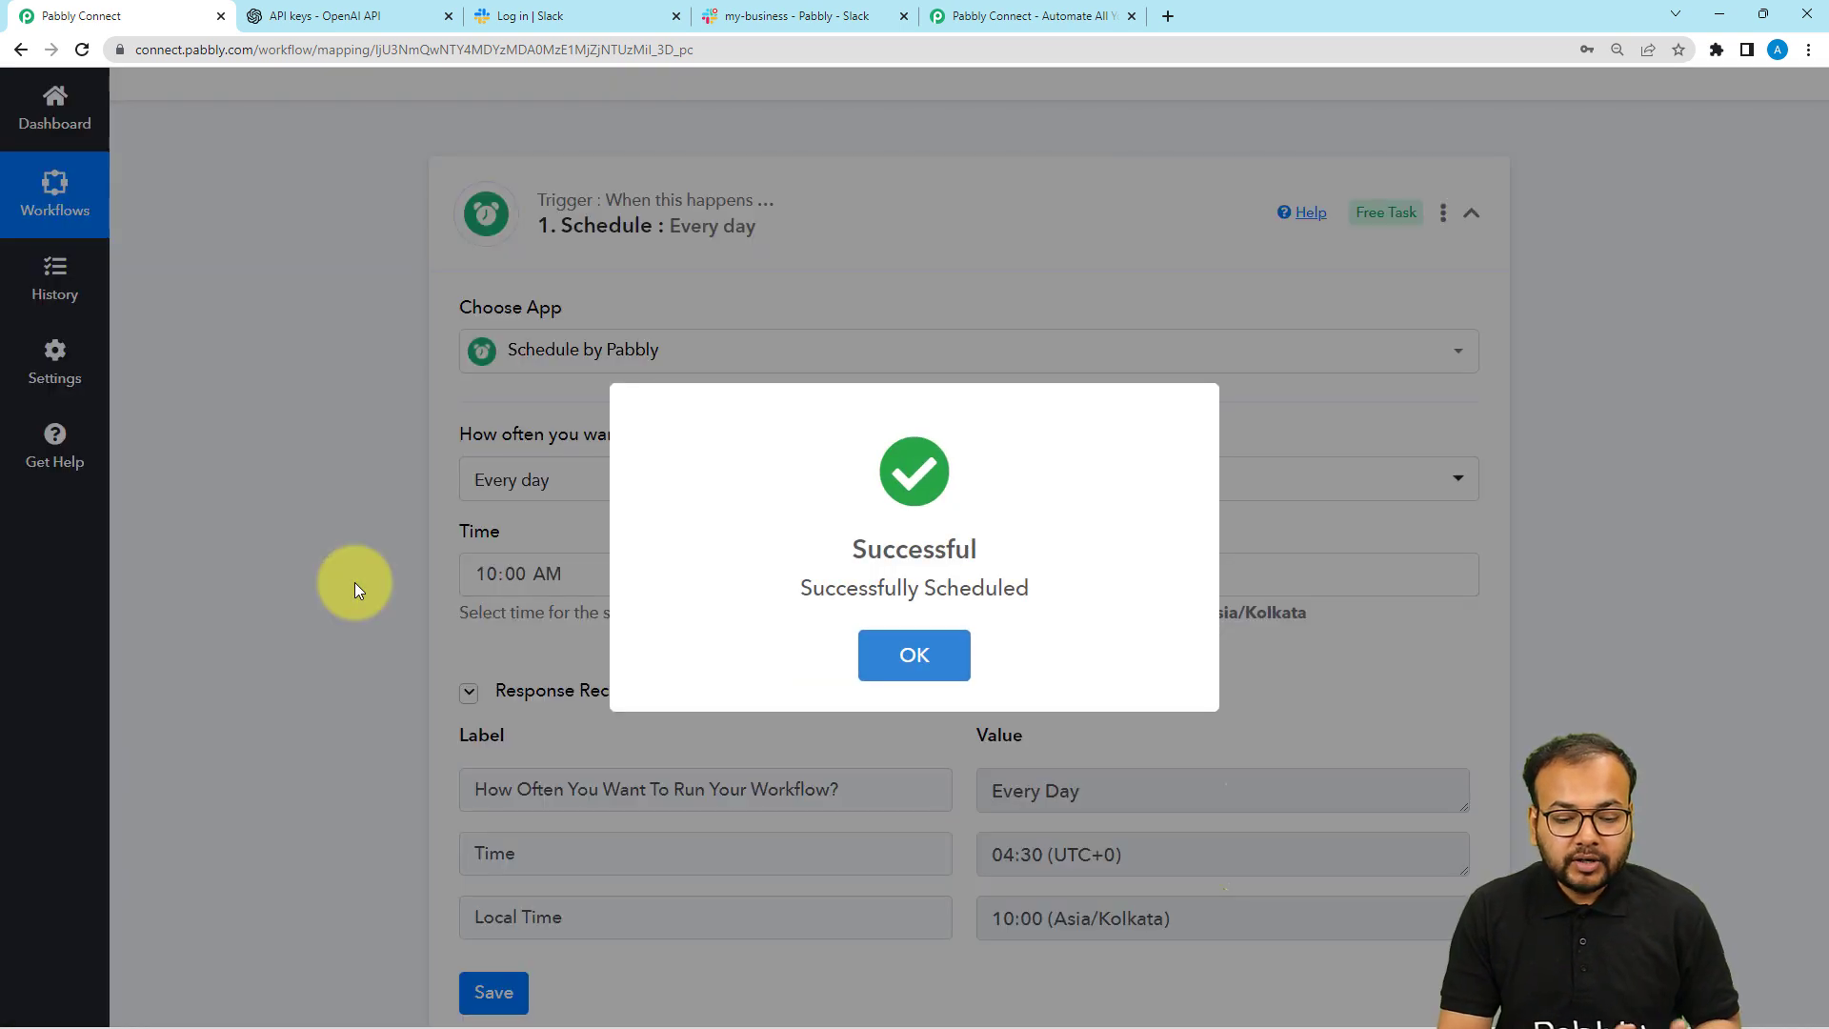
left_click(354, 581)
Set the second step's action application to OpenAI with the Generate Content action event.
scroll(354, 581, "down", 4)
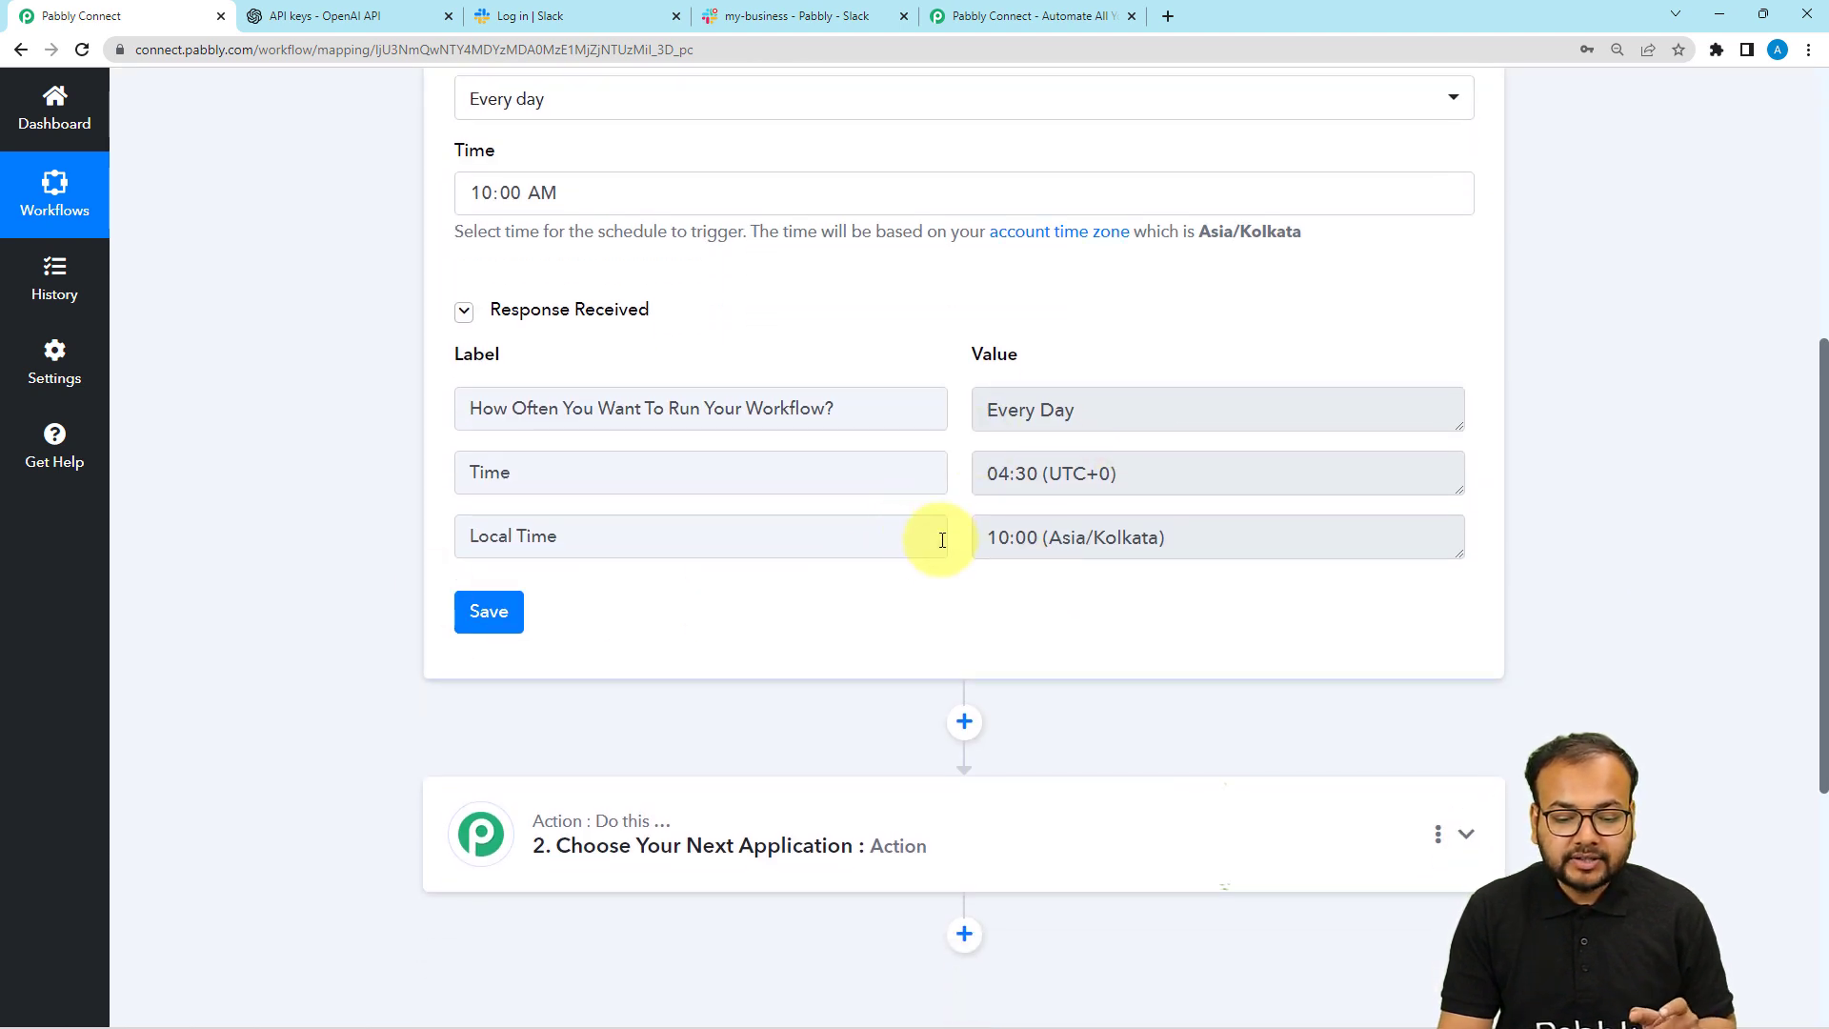
scroll(1063, 568, "down", 2)
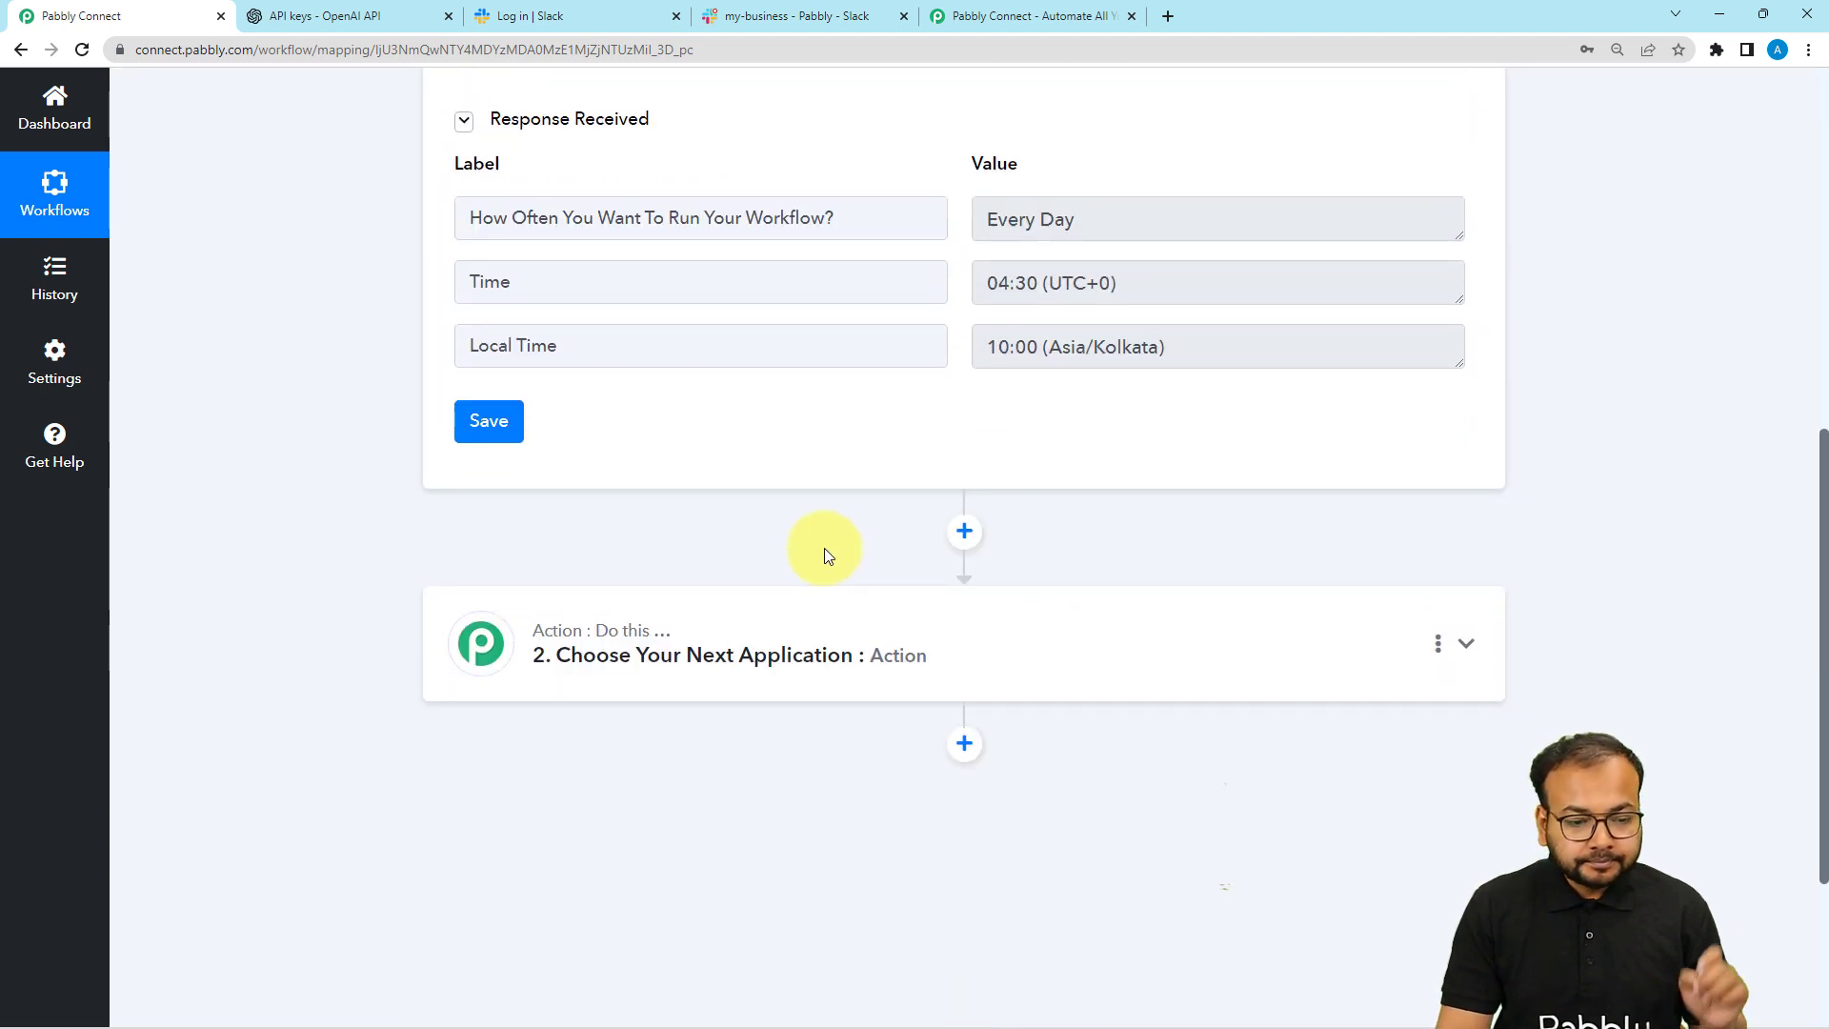
scroll(823, 550, "down", 2)
left_click(771, 484)
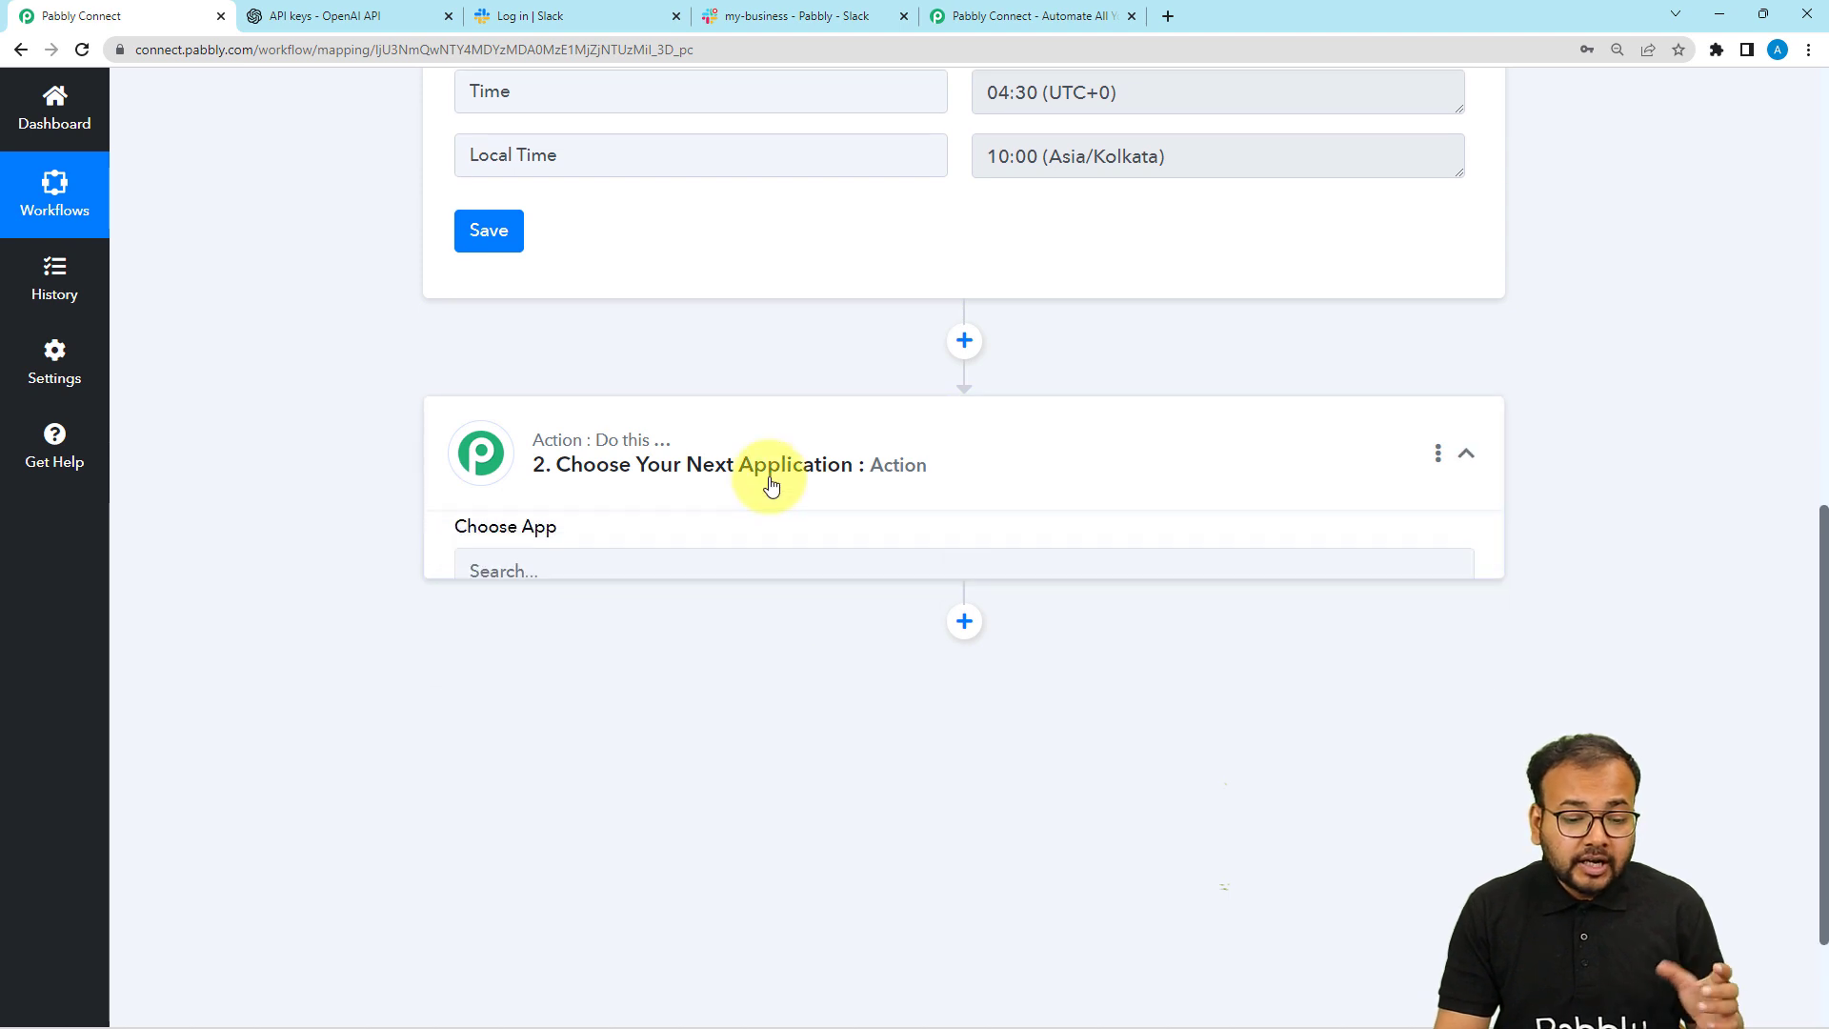
scroll(769, 483, "down", 2)
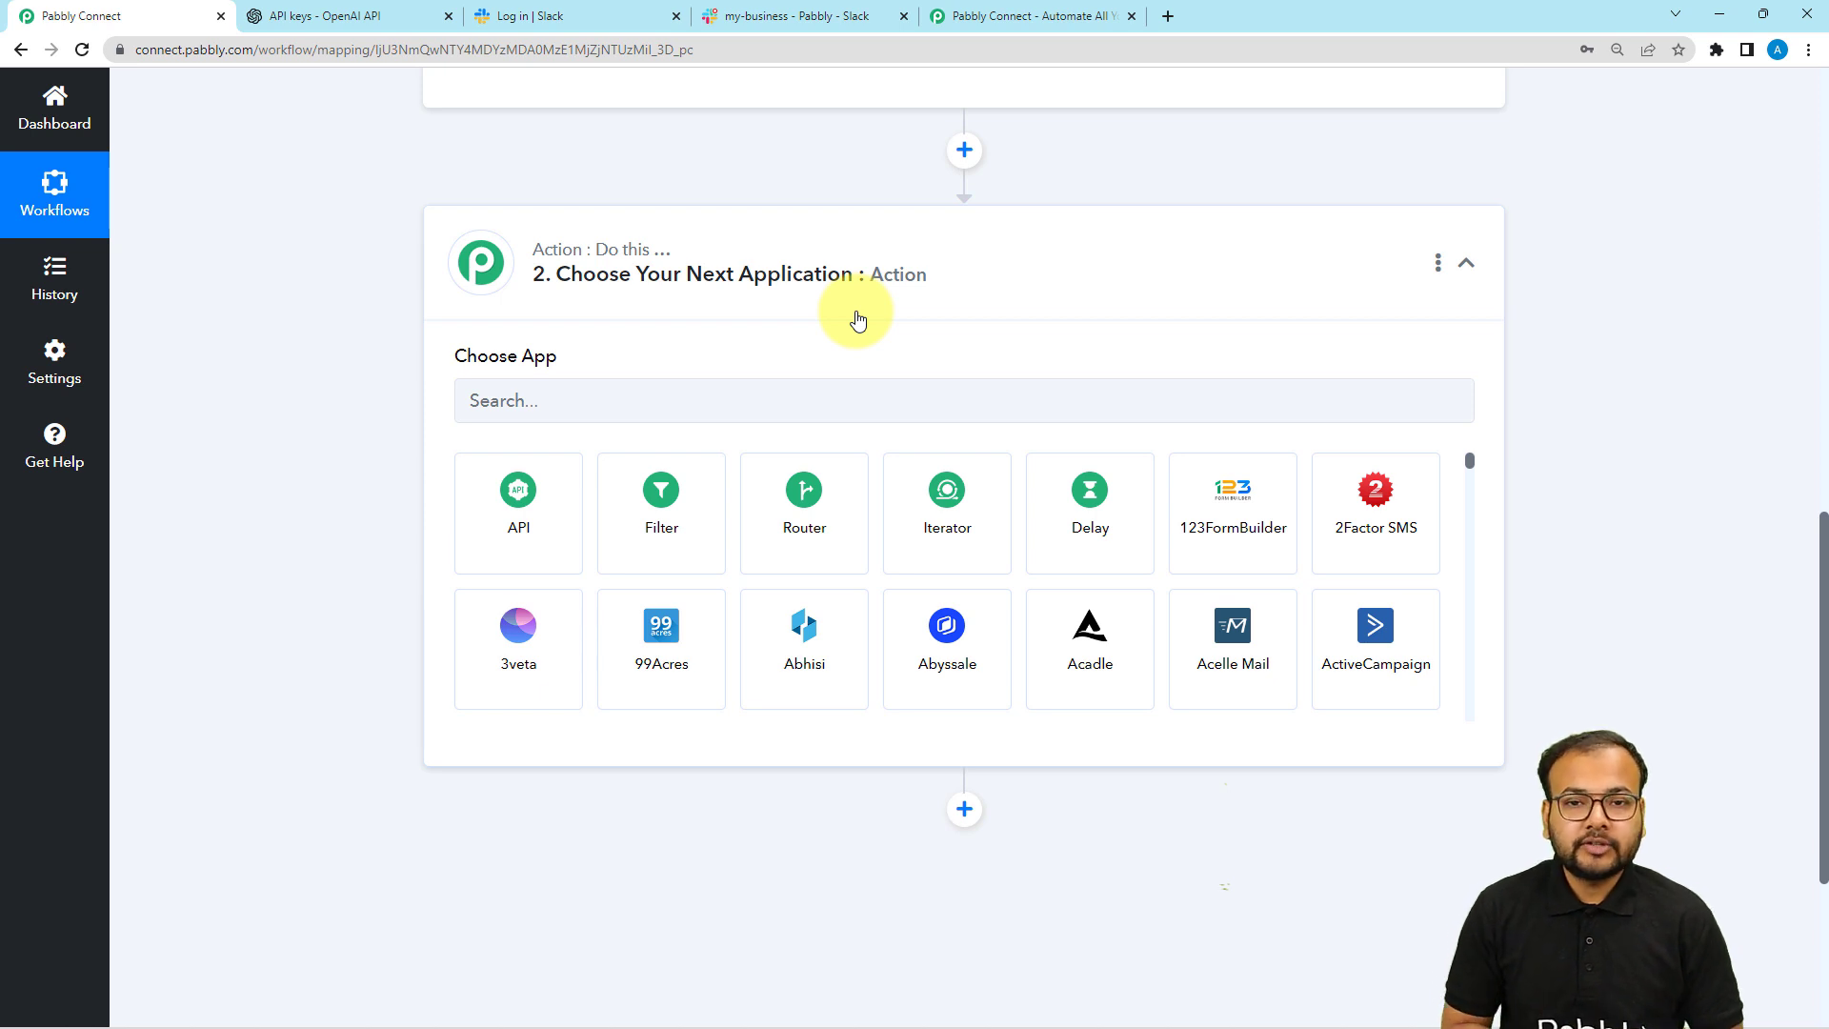
left_click(933, 404)
type("open")
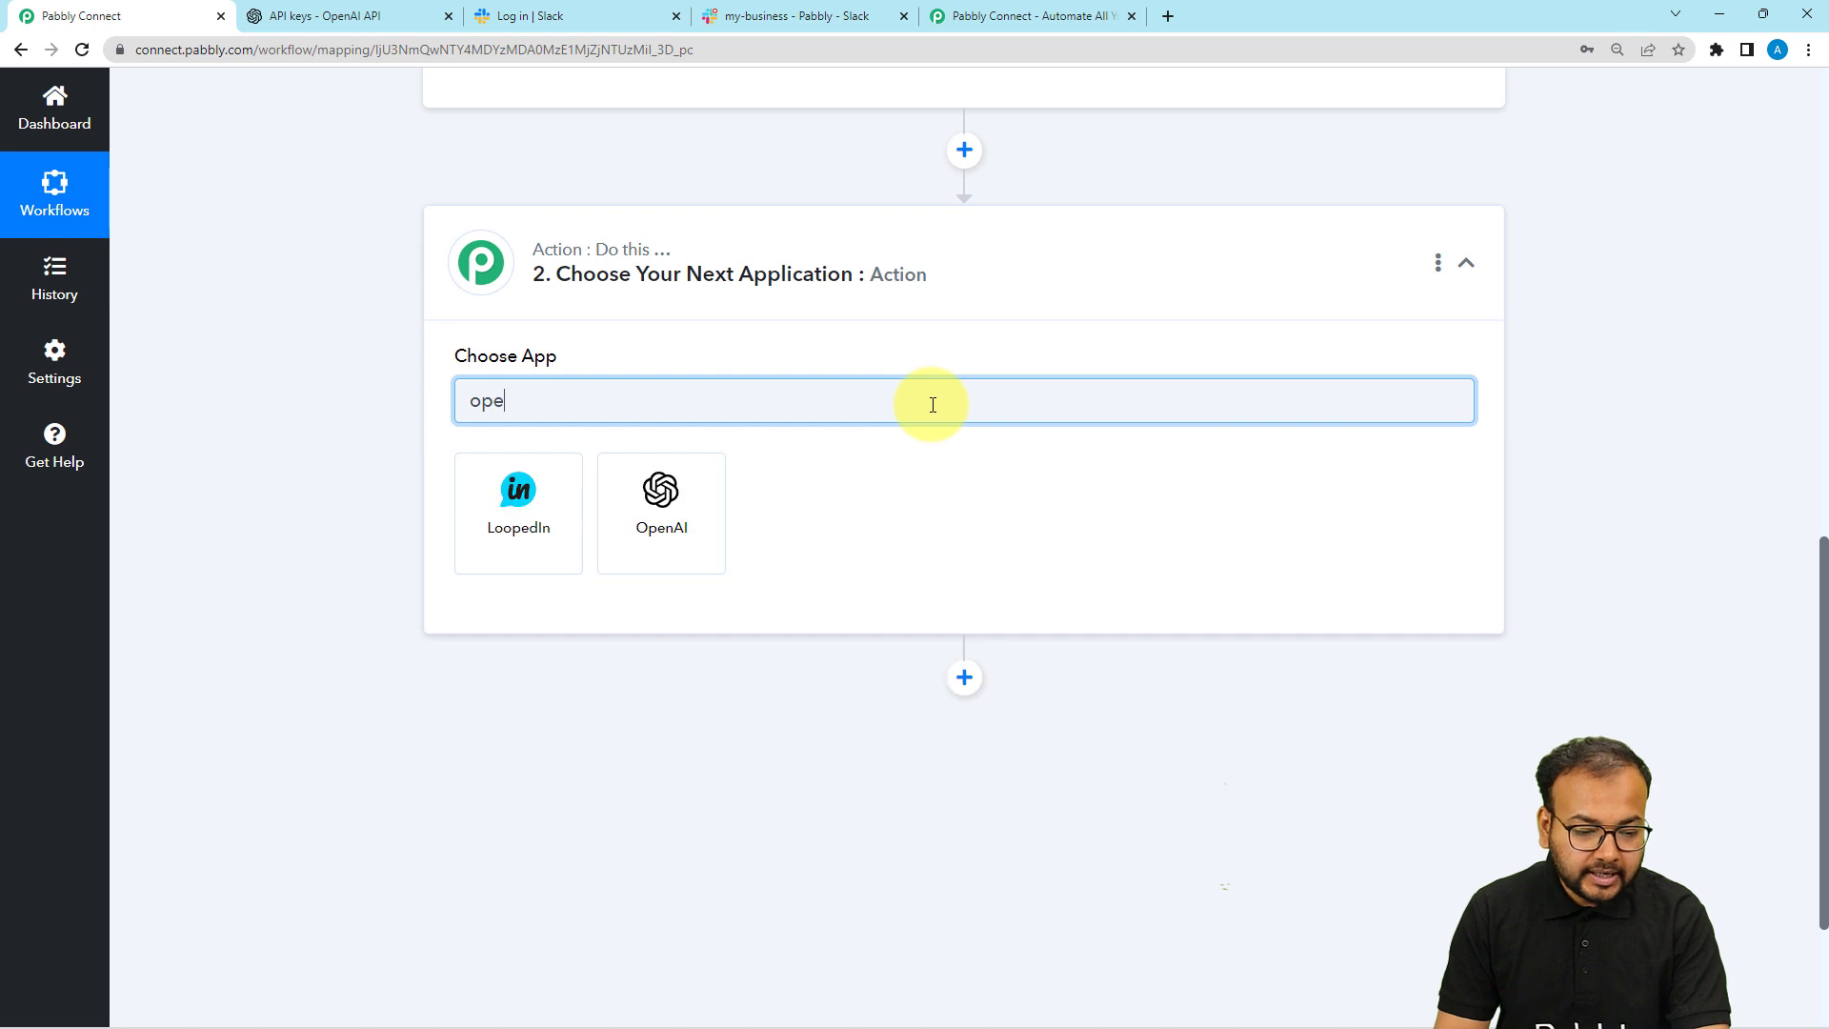
left_click(529, 509)
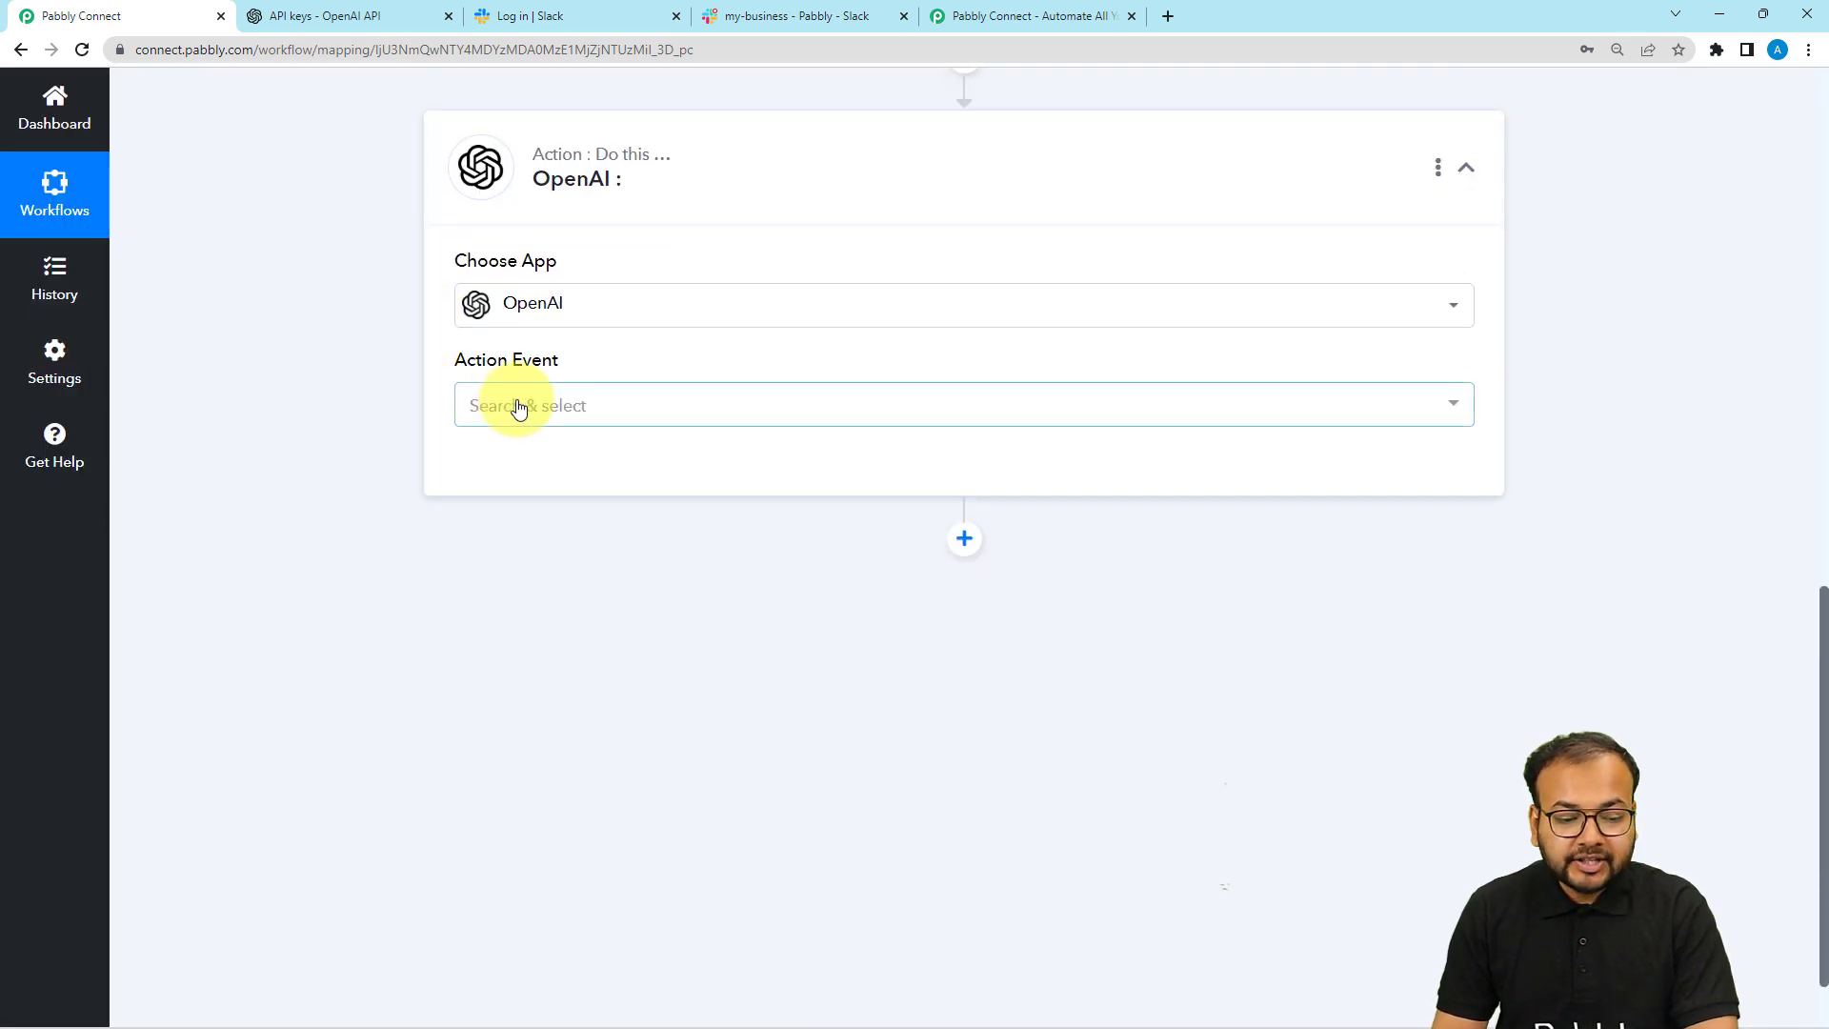
left_click(521, 406)
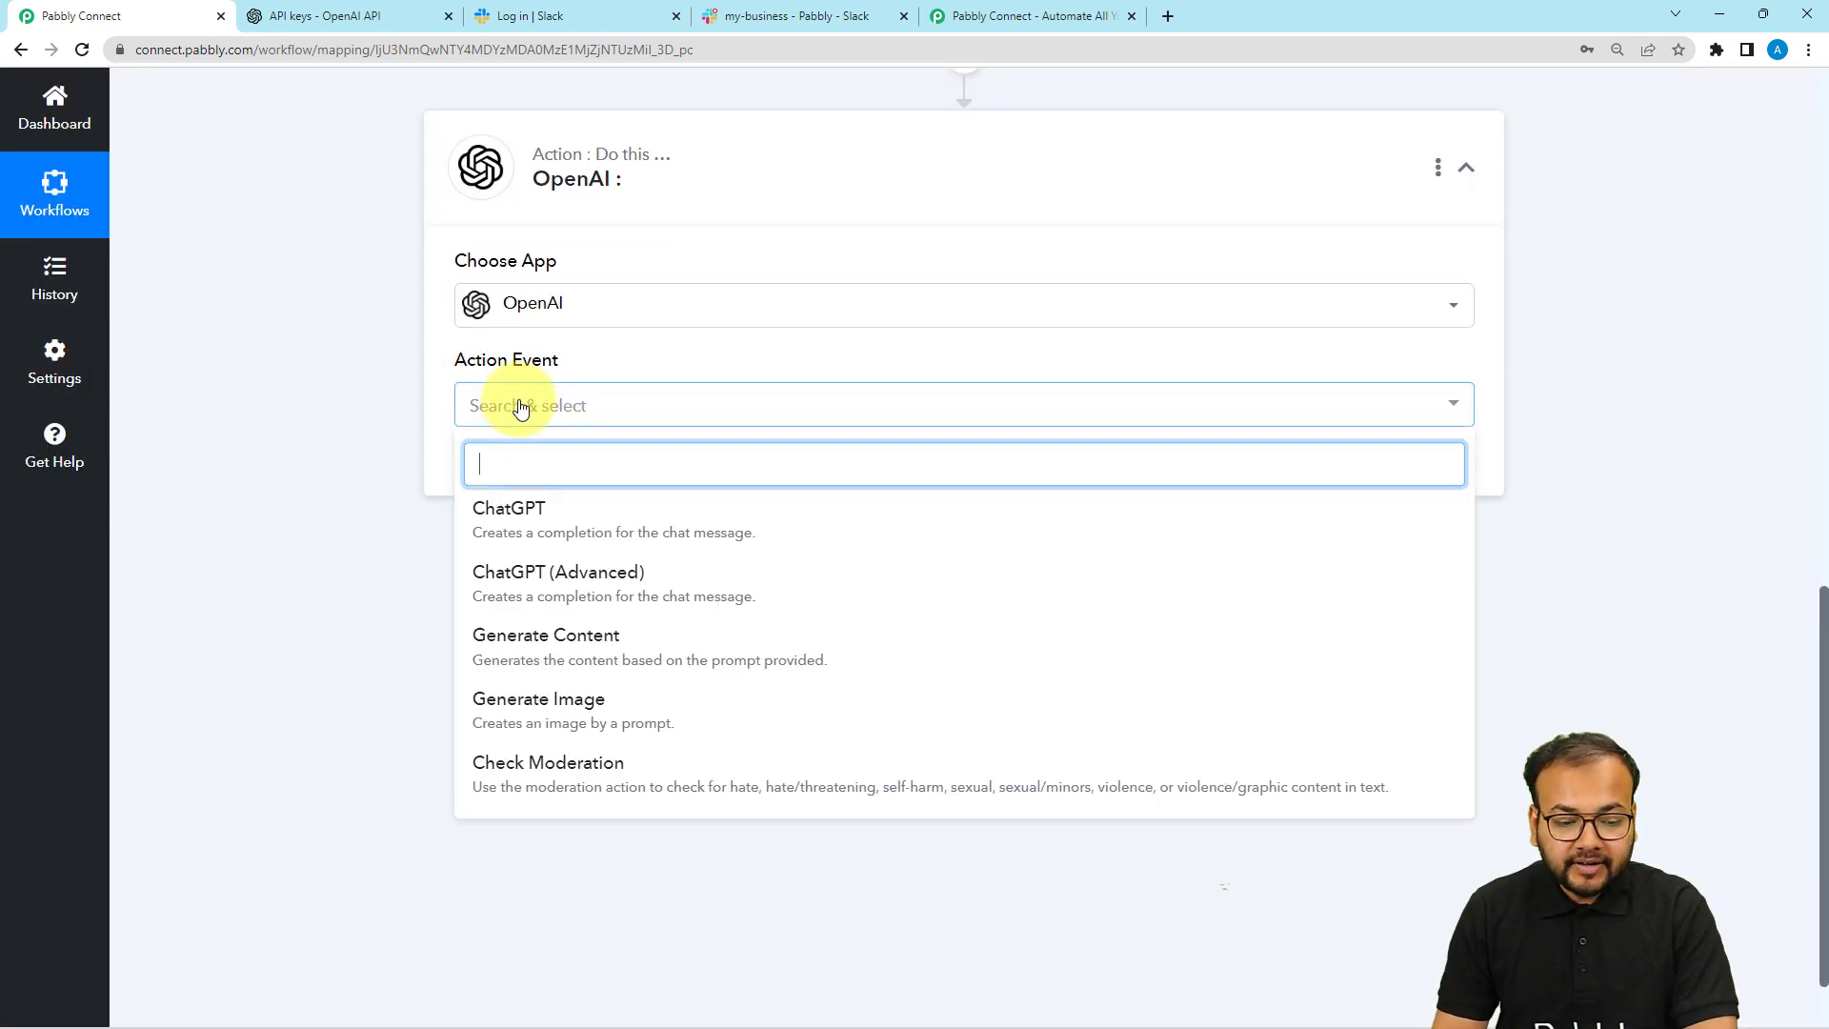
left_click(562, 651)
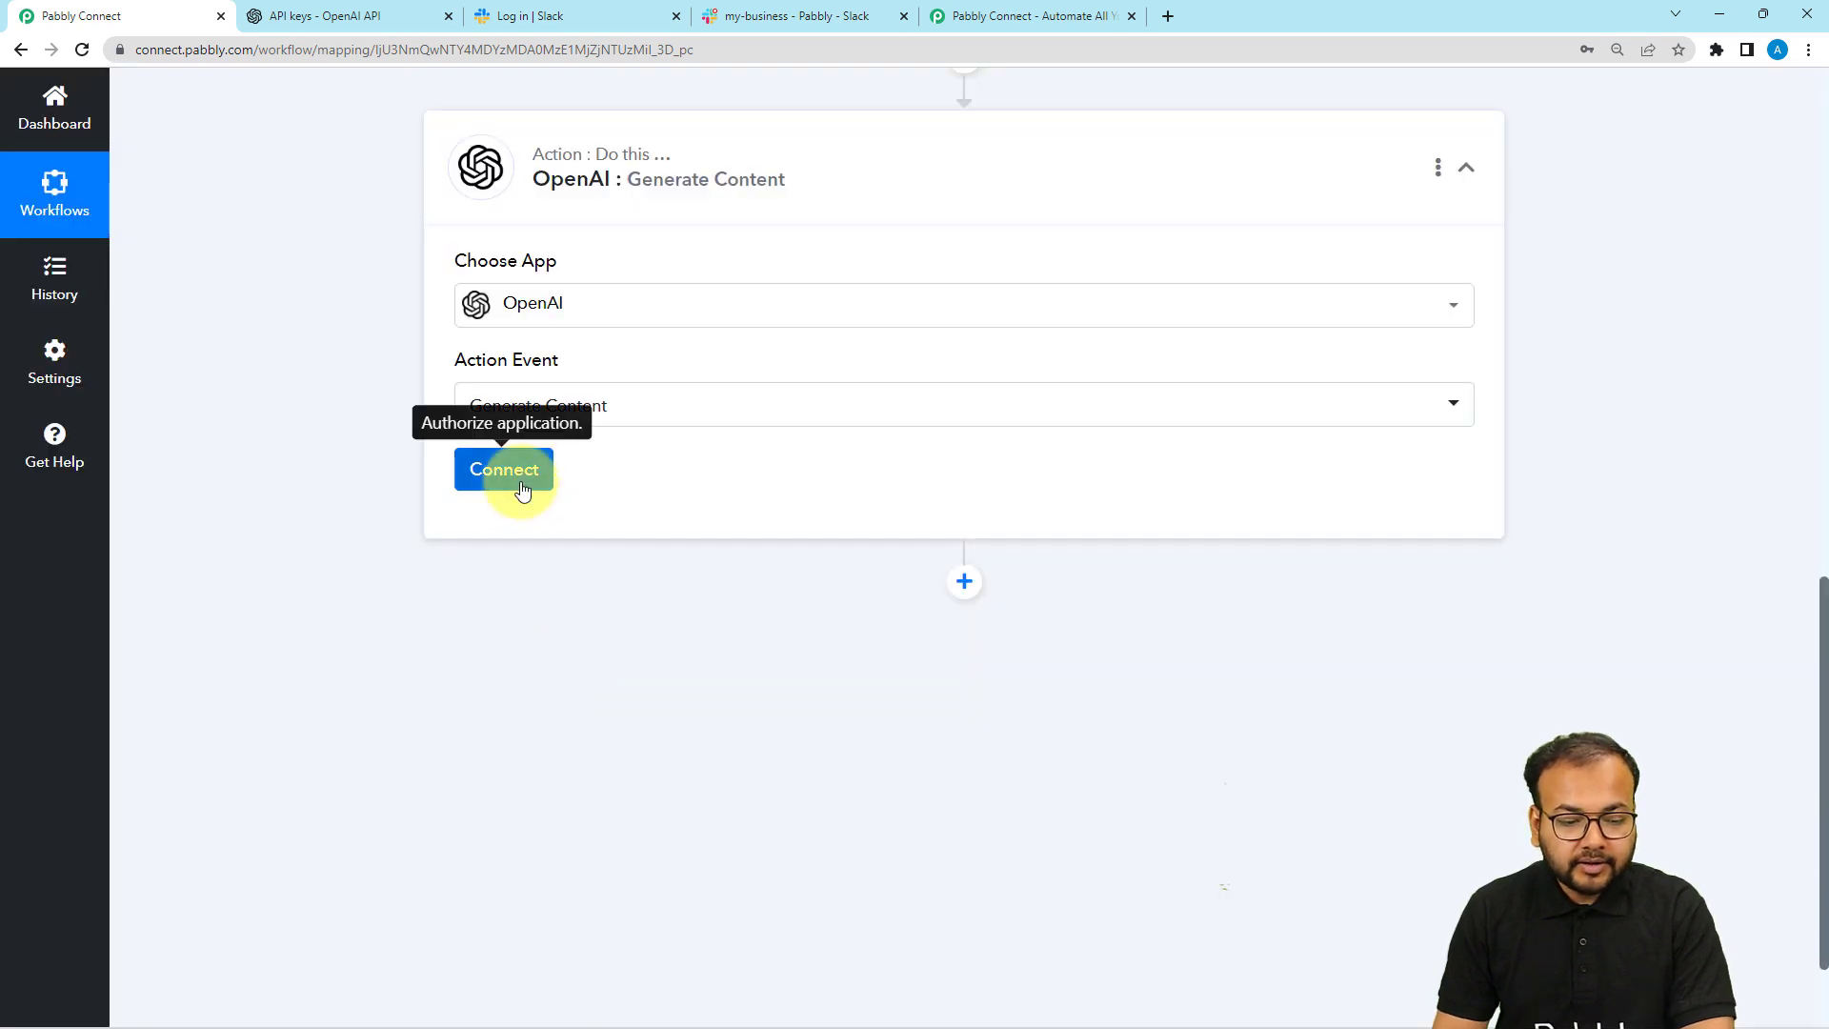
Begin adding a new OpenAI connection for the action and open the linked OpenAI API Keys page.
left_click(516, 477)
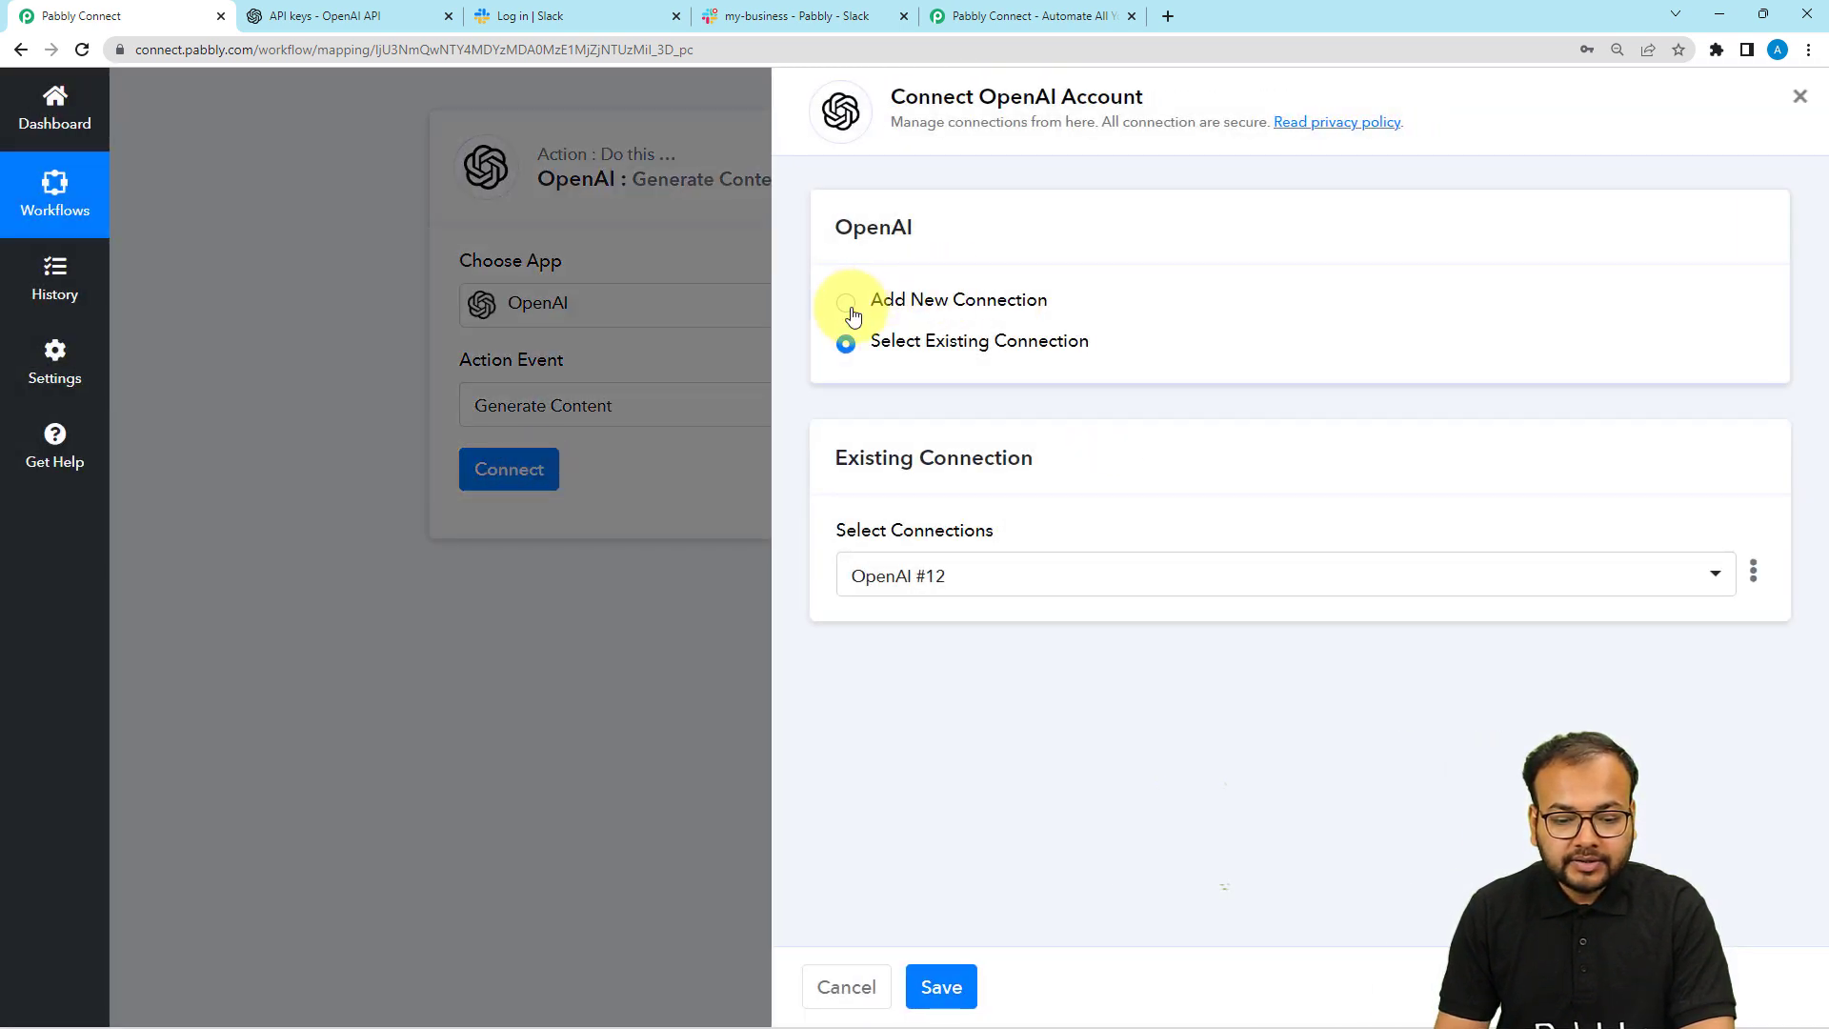
left_click(850, 309)
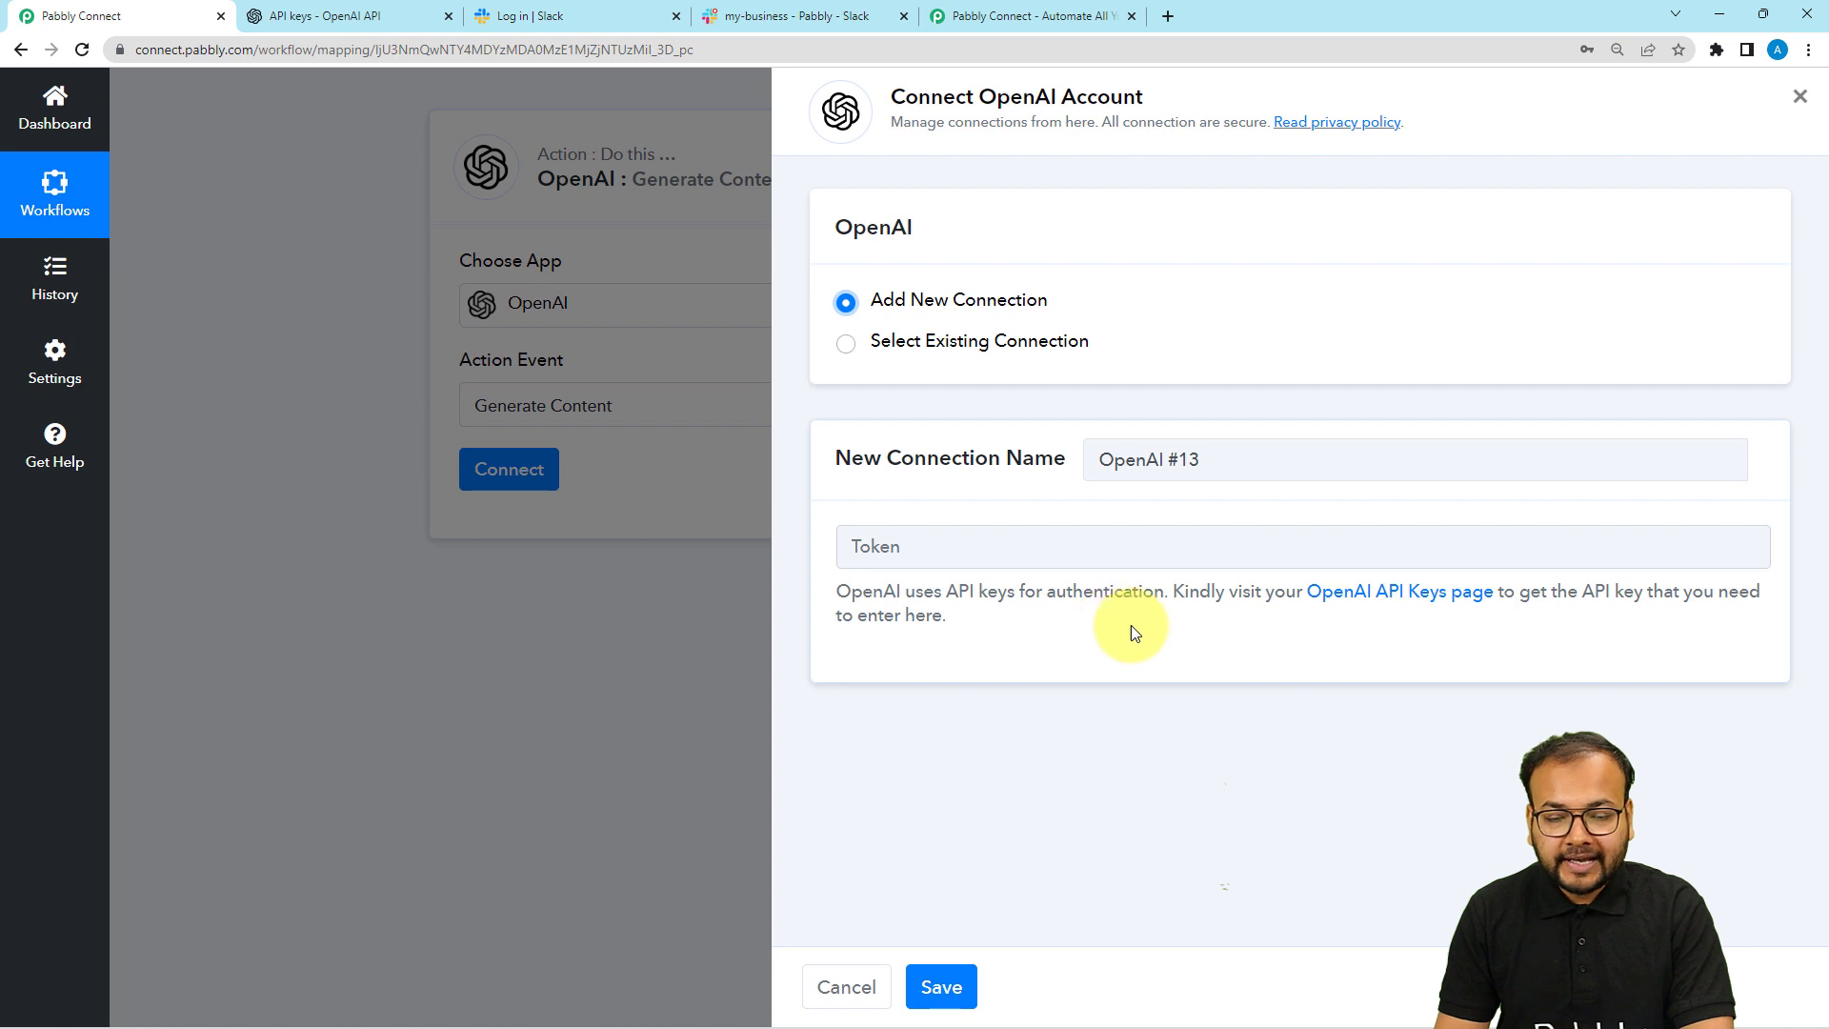
left_click(1378, 598)
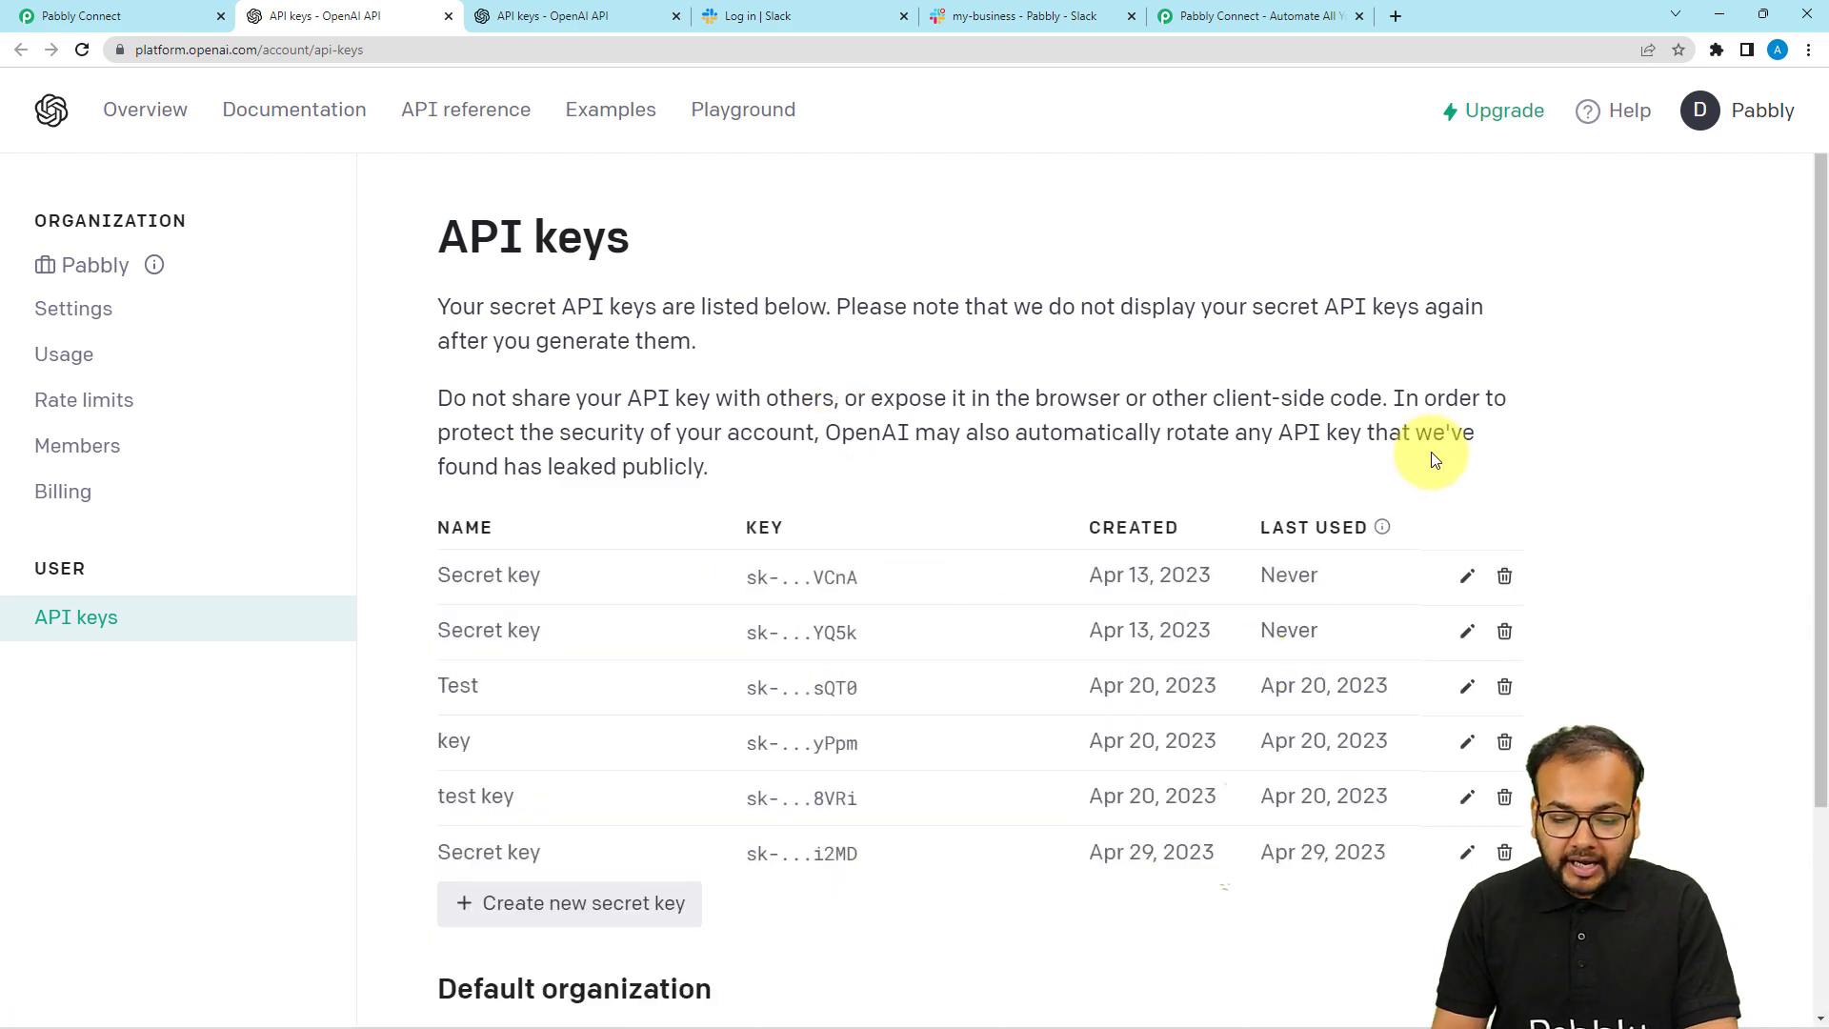
Revoke the first secret key in the API keys list and create a new secret key without a name.
left_click(1505, 578)
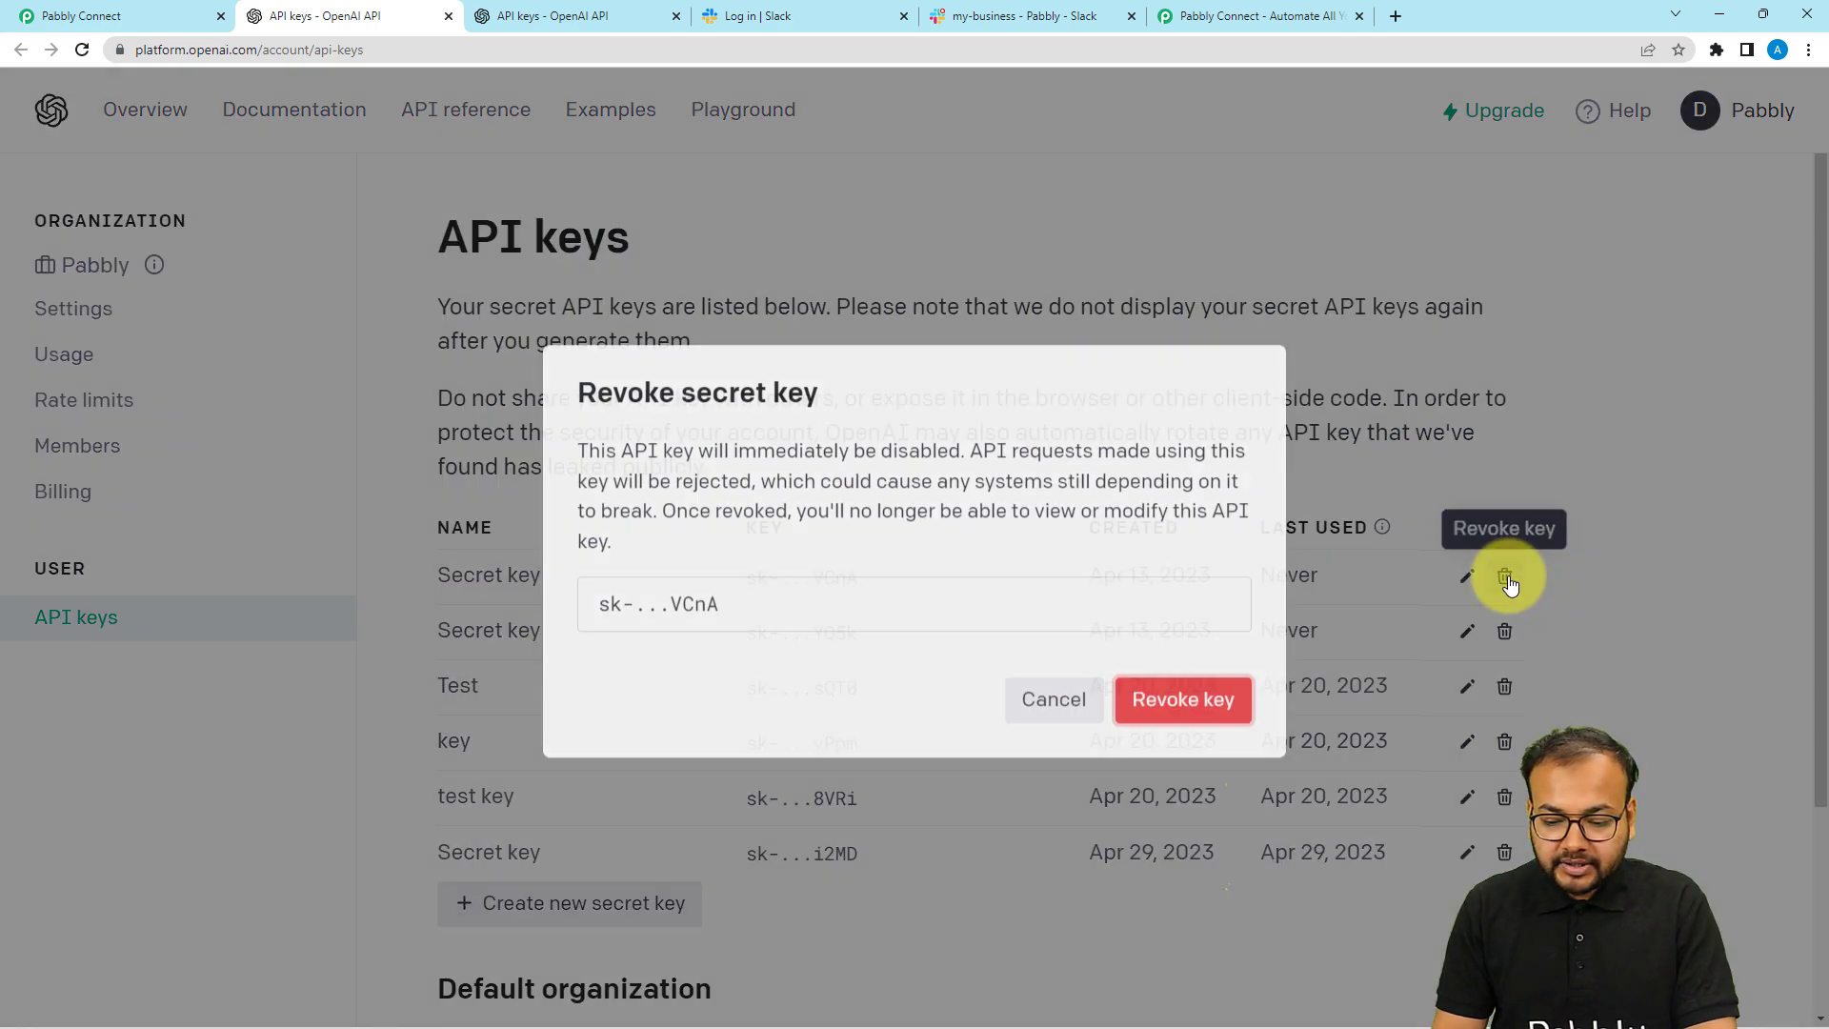
left_click(1175, 707)
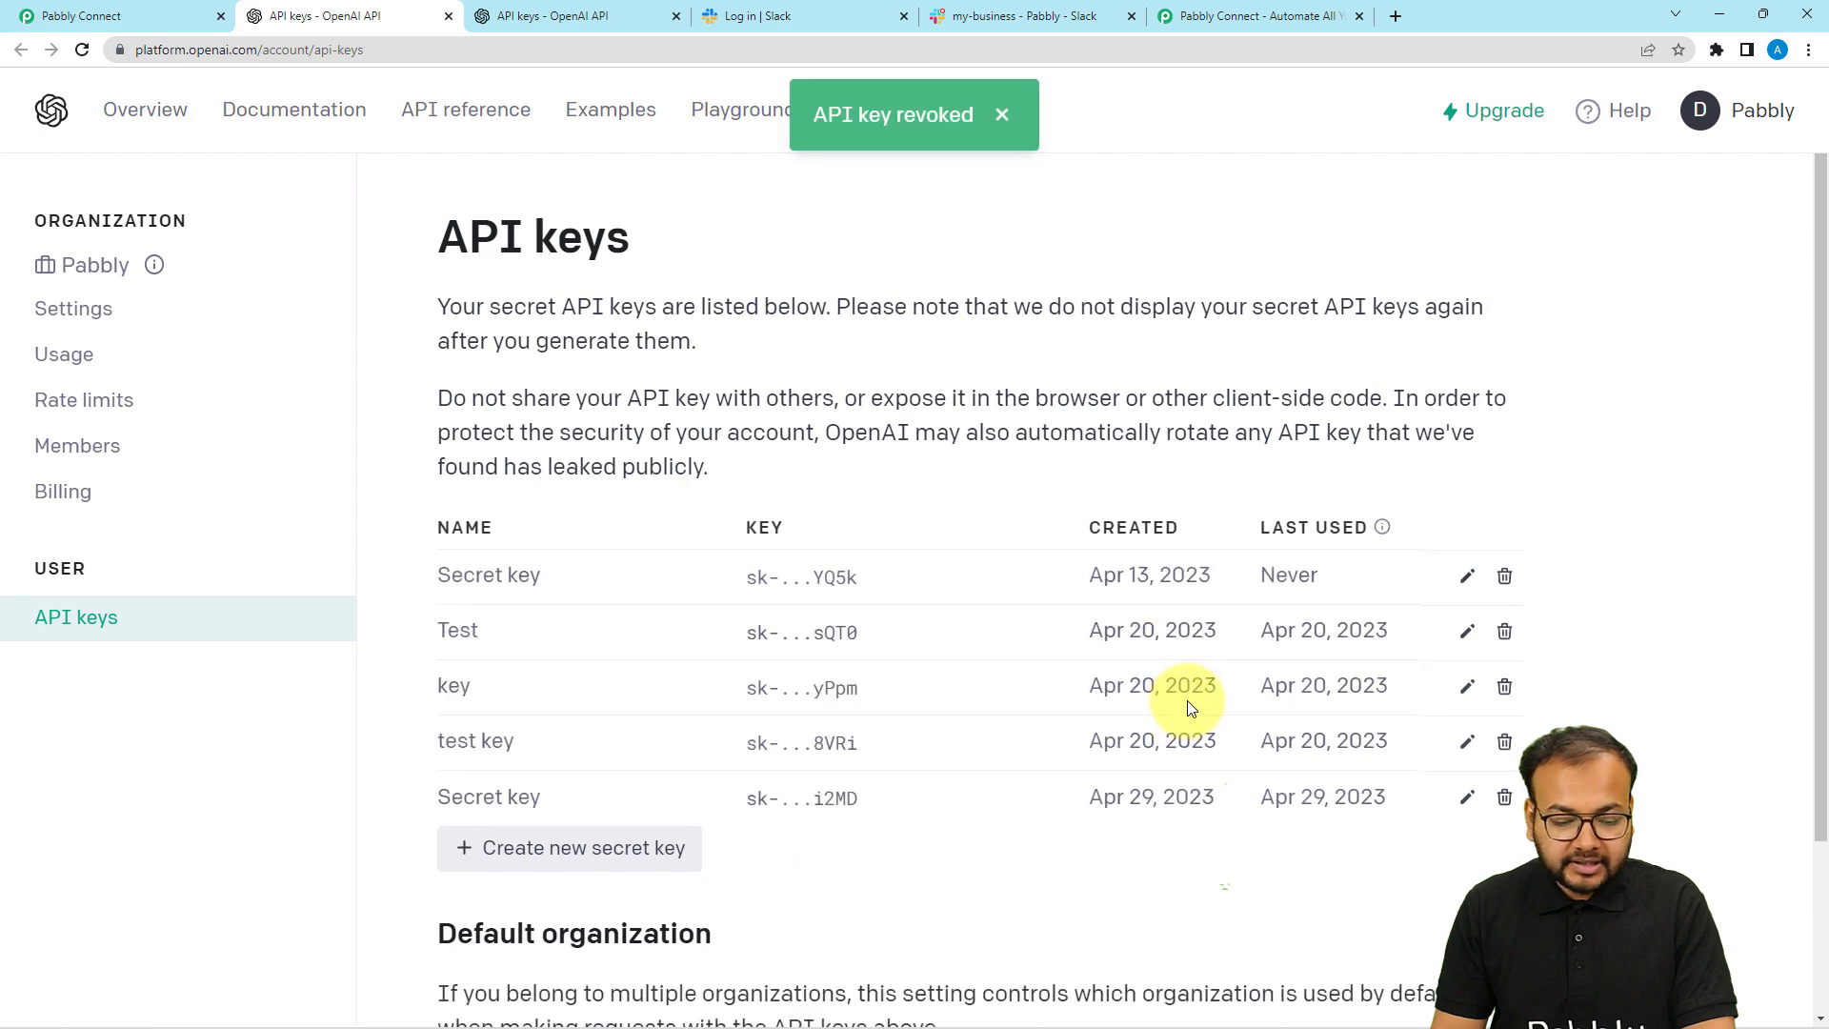
left_click(524, 867)
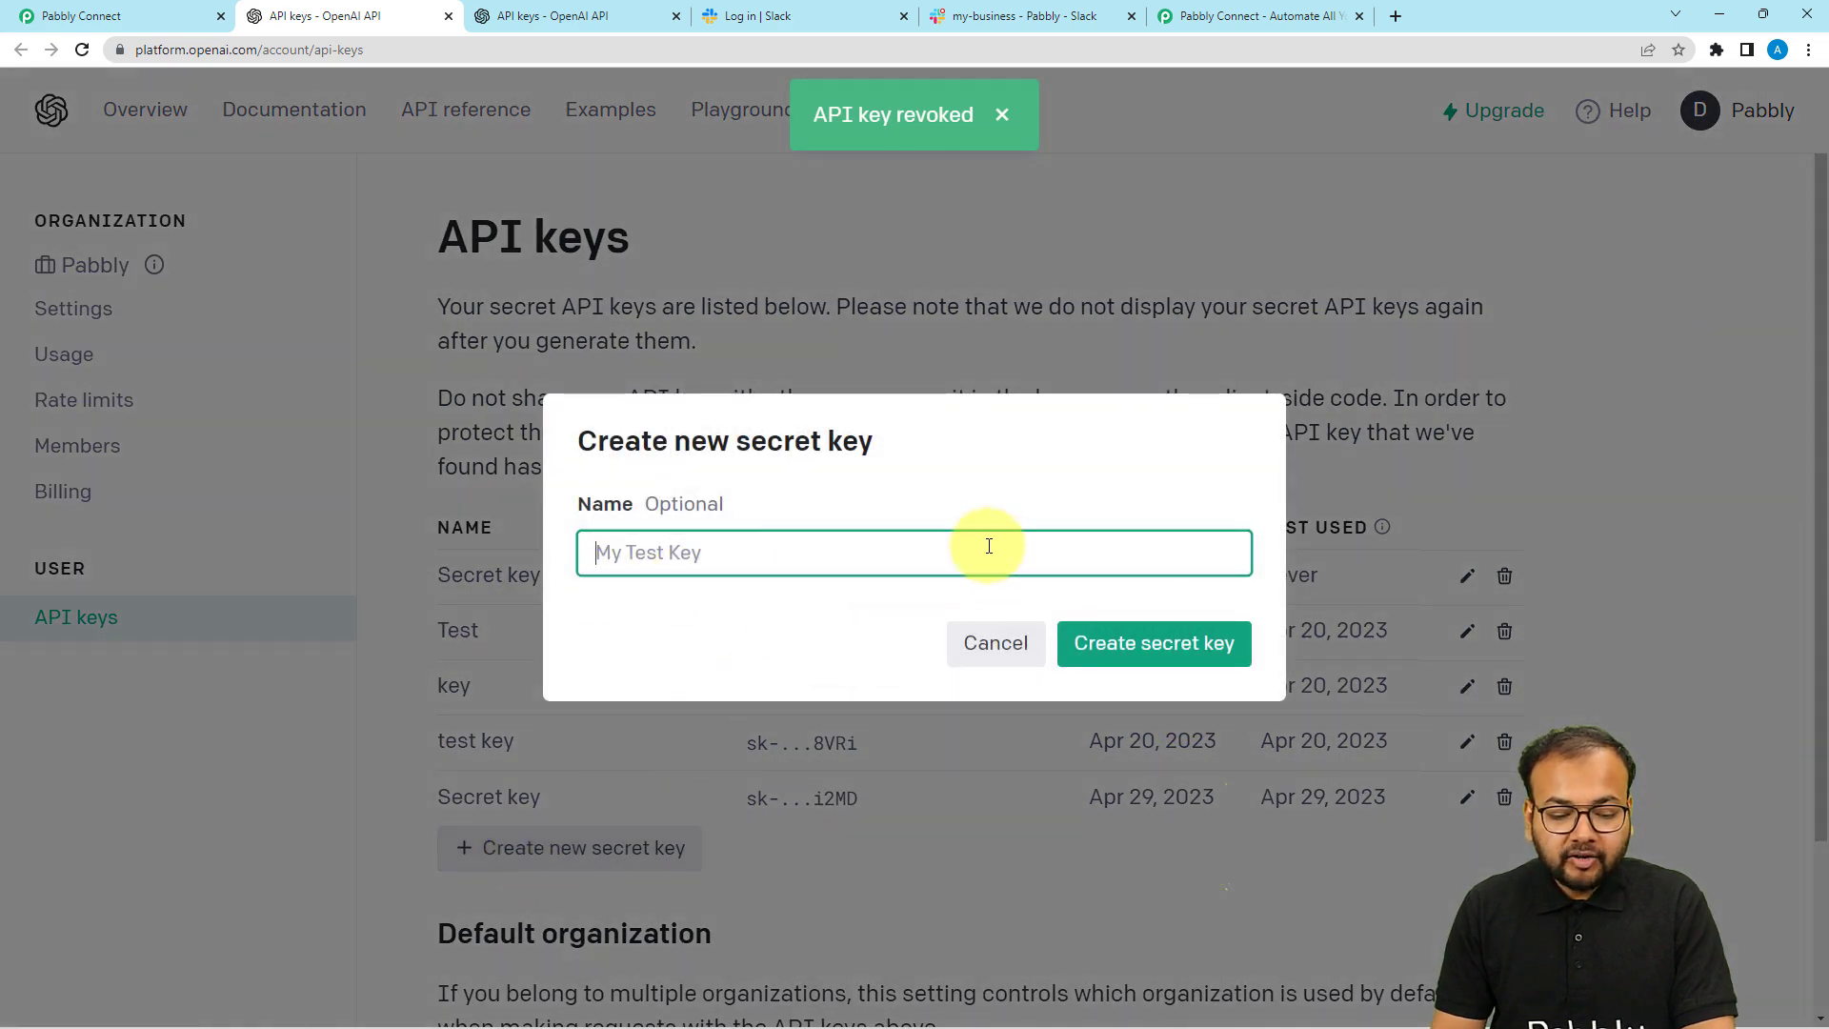
left_click(1149, 658)
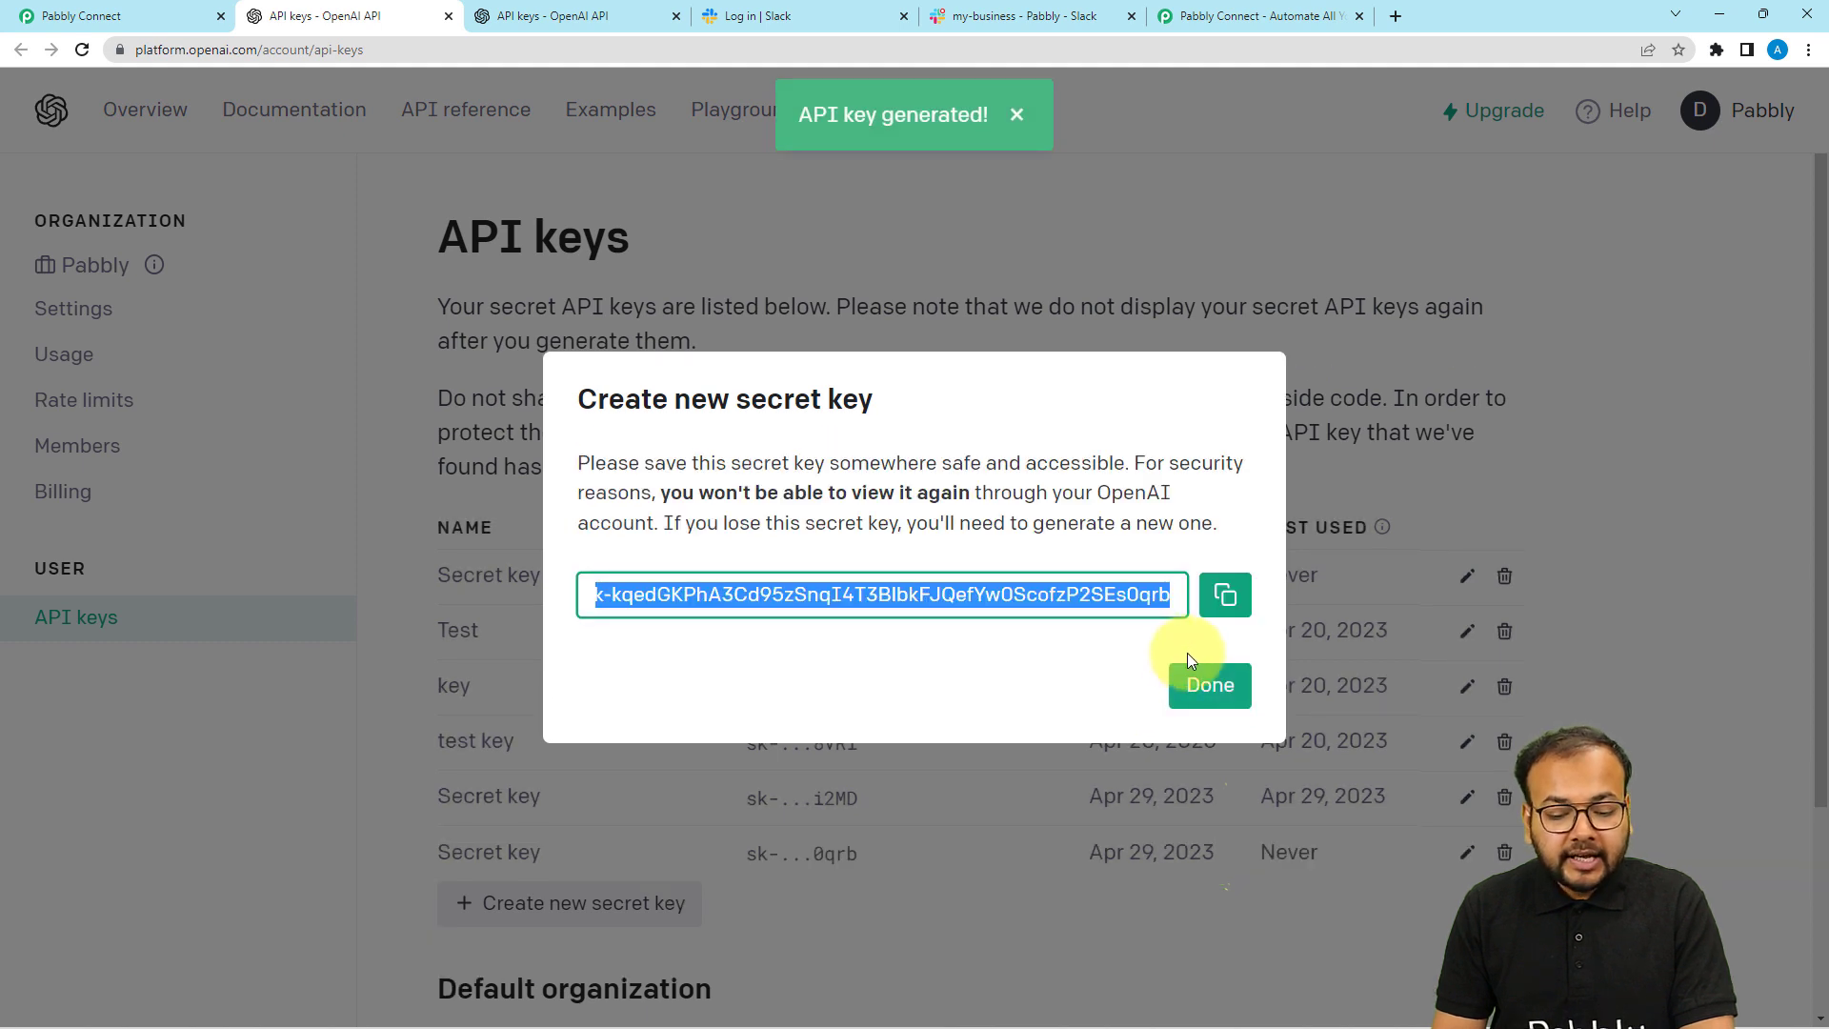
Copy the new API key and paste it into the Token field of the new OpenAI connection in Pabbly Connect.
left_click(1226, 597)
left_click(123, 17)
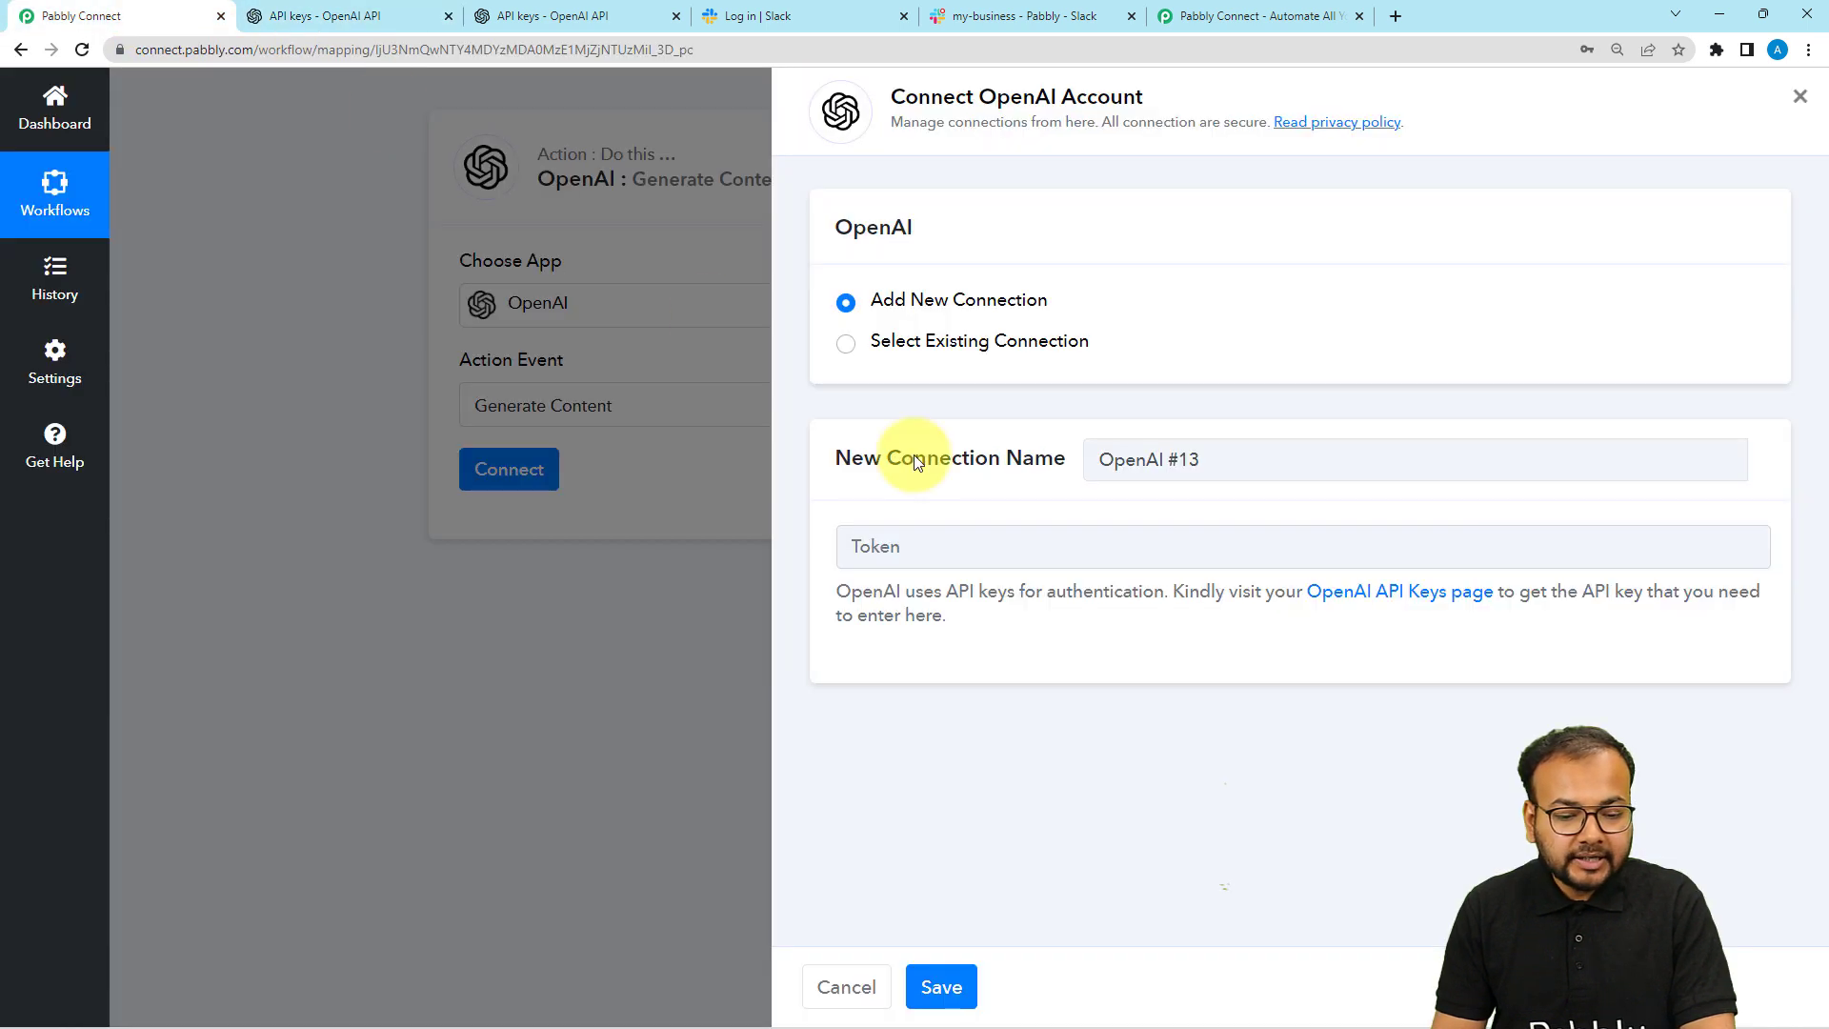
right_click(912, 529)
left_click(953, 702)
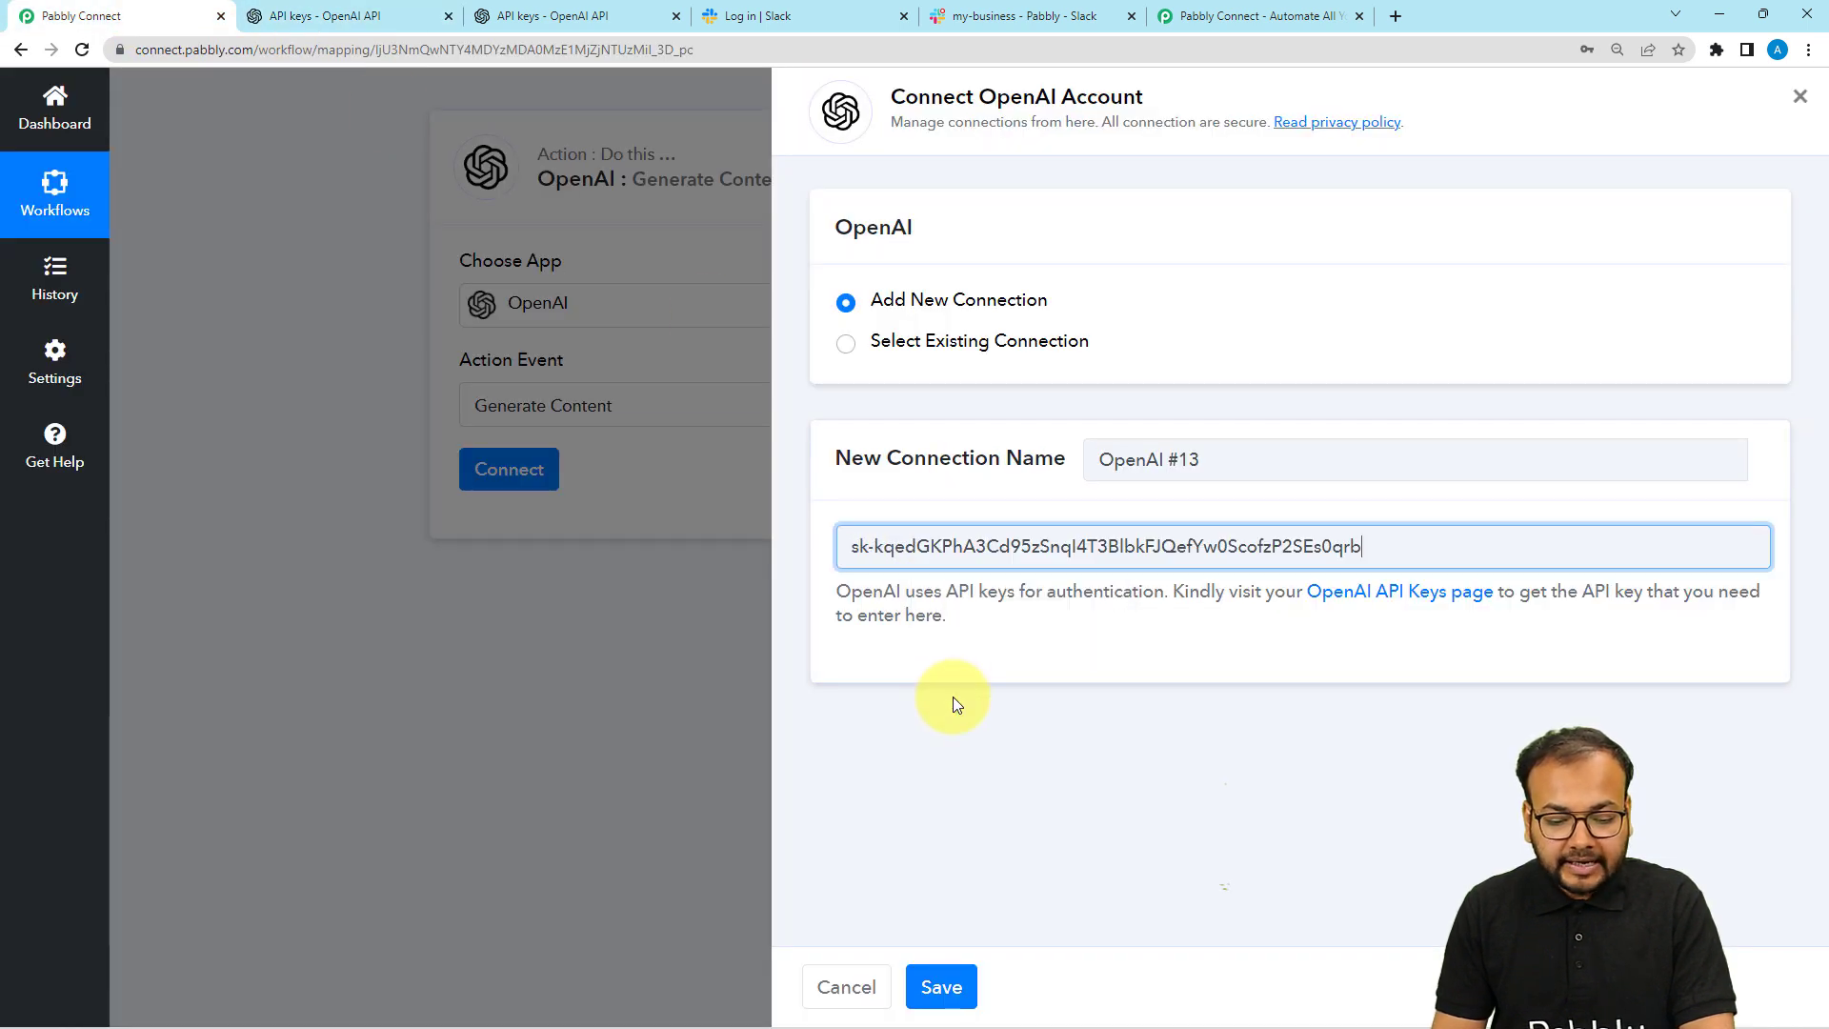
Save the new OpenAI connection and select text-davinci-003 (Most Used) as the AI model for the Generate Content action.
left_click(941, 987)
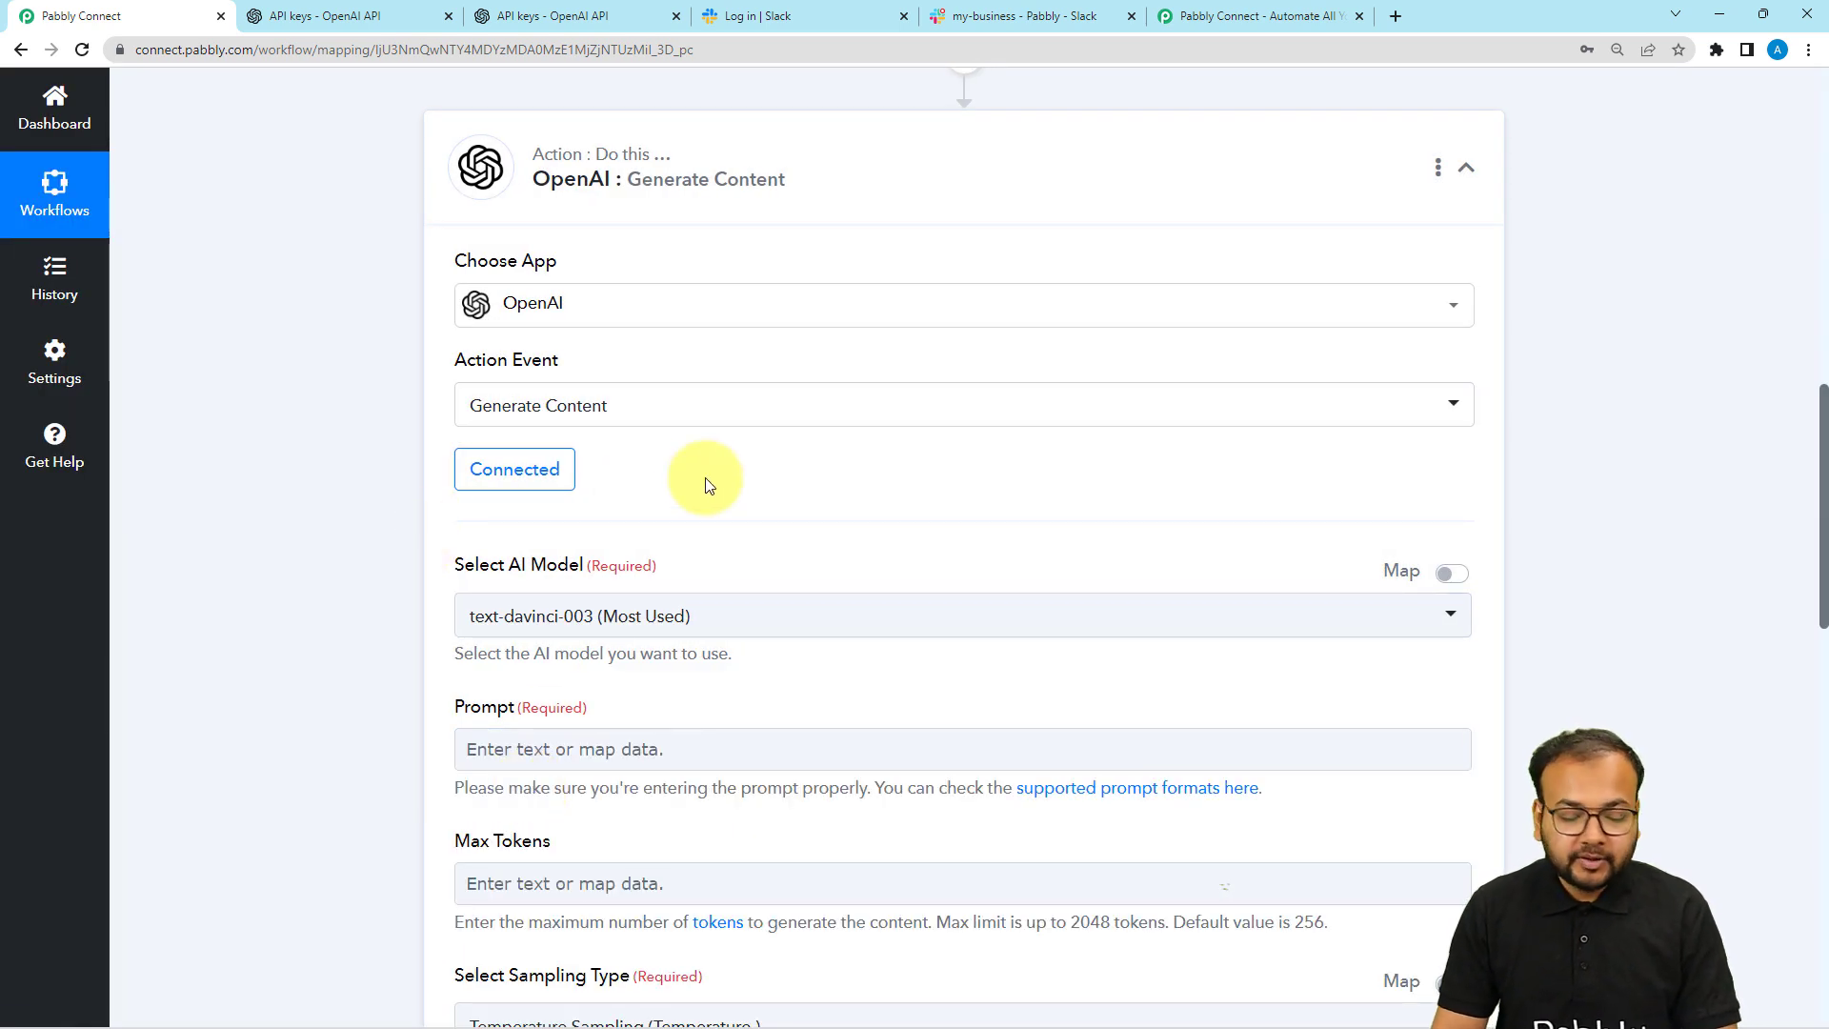
scroll(408, 469, "down", 3)
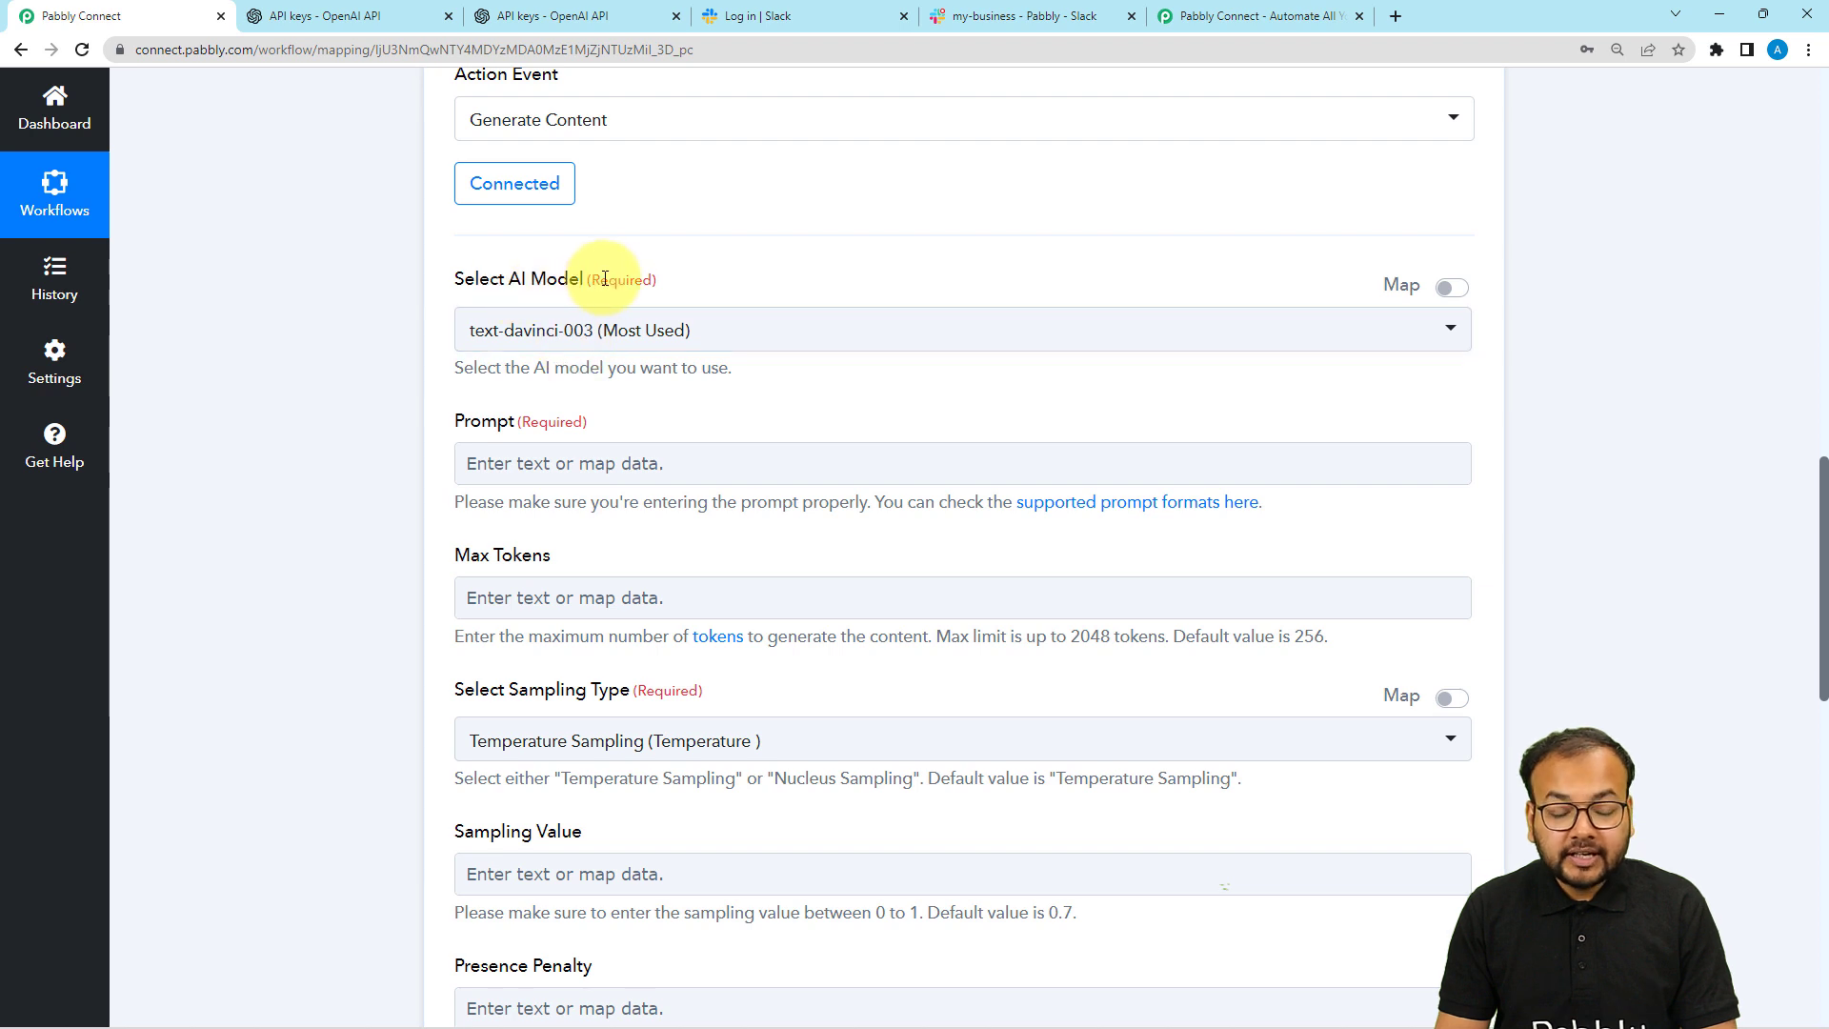
left_click(736, 357)
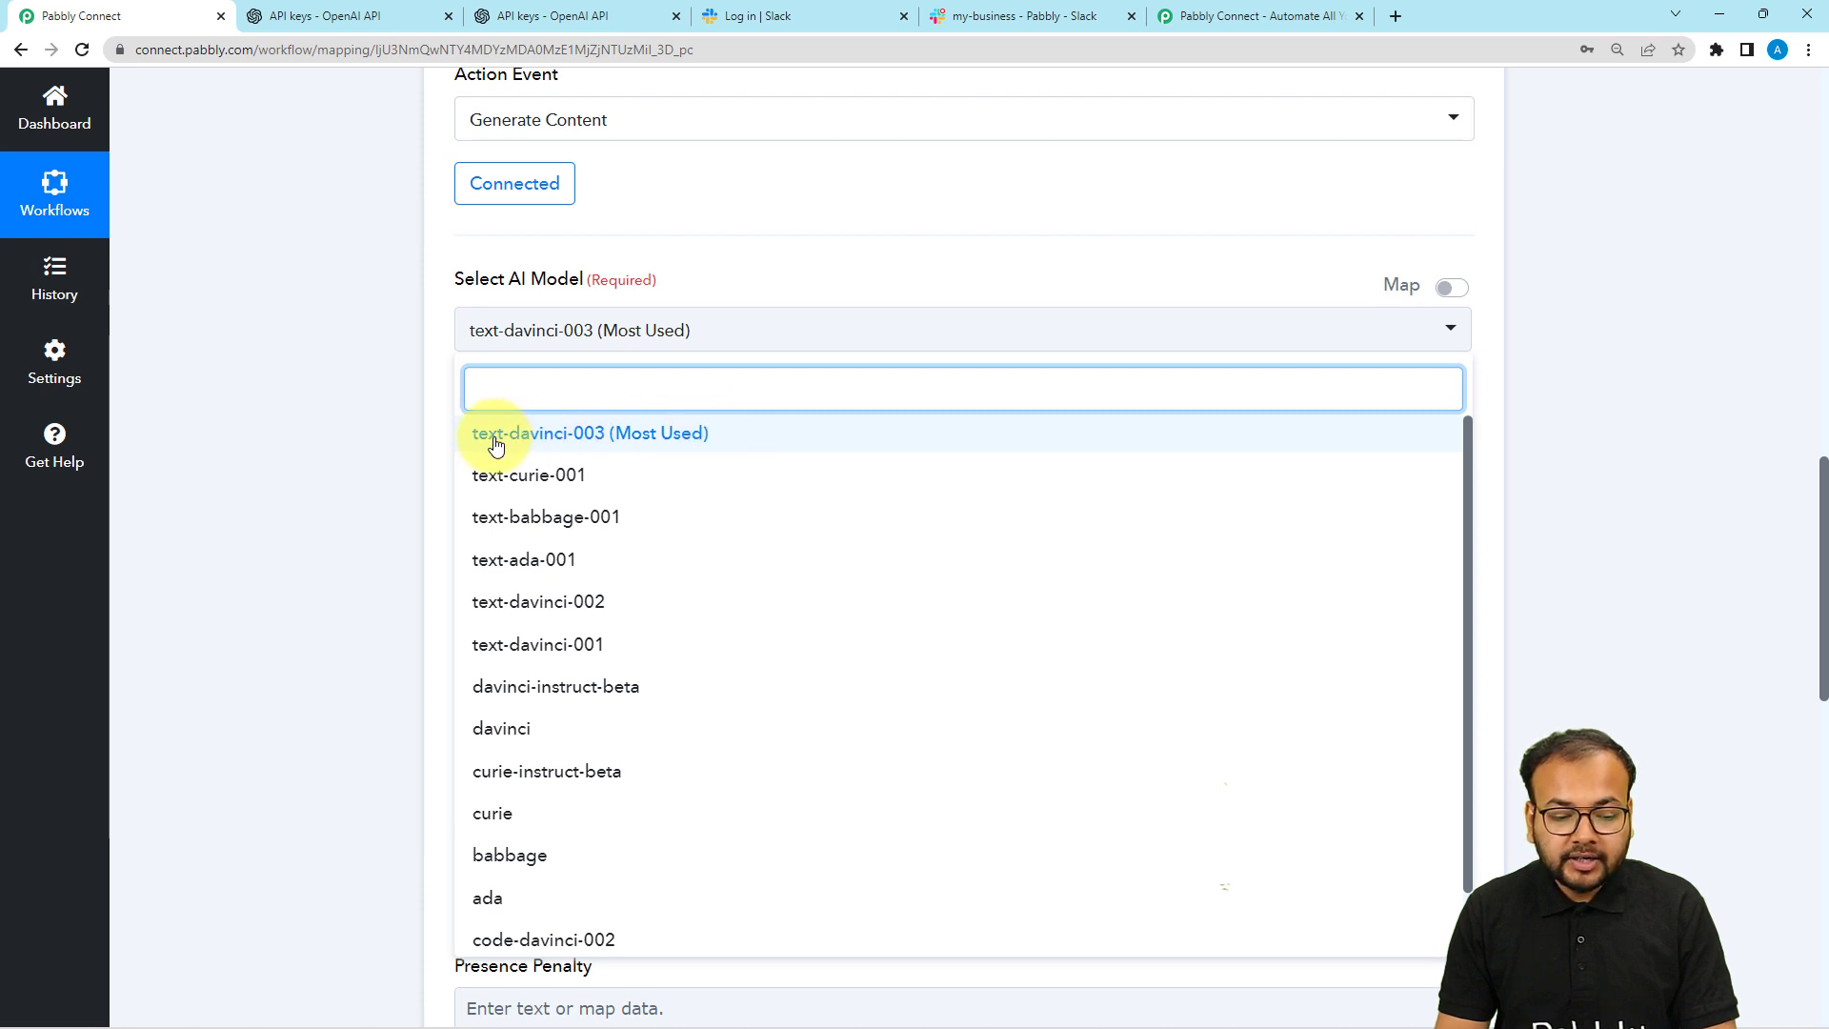
left_click(603, 436)
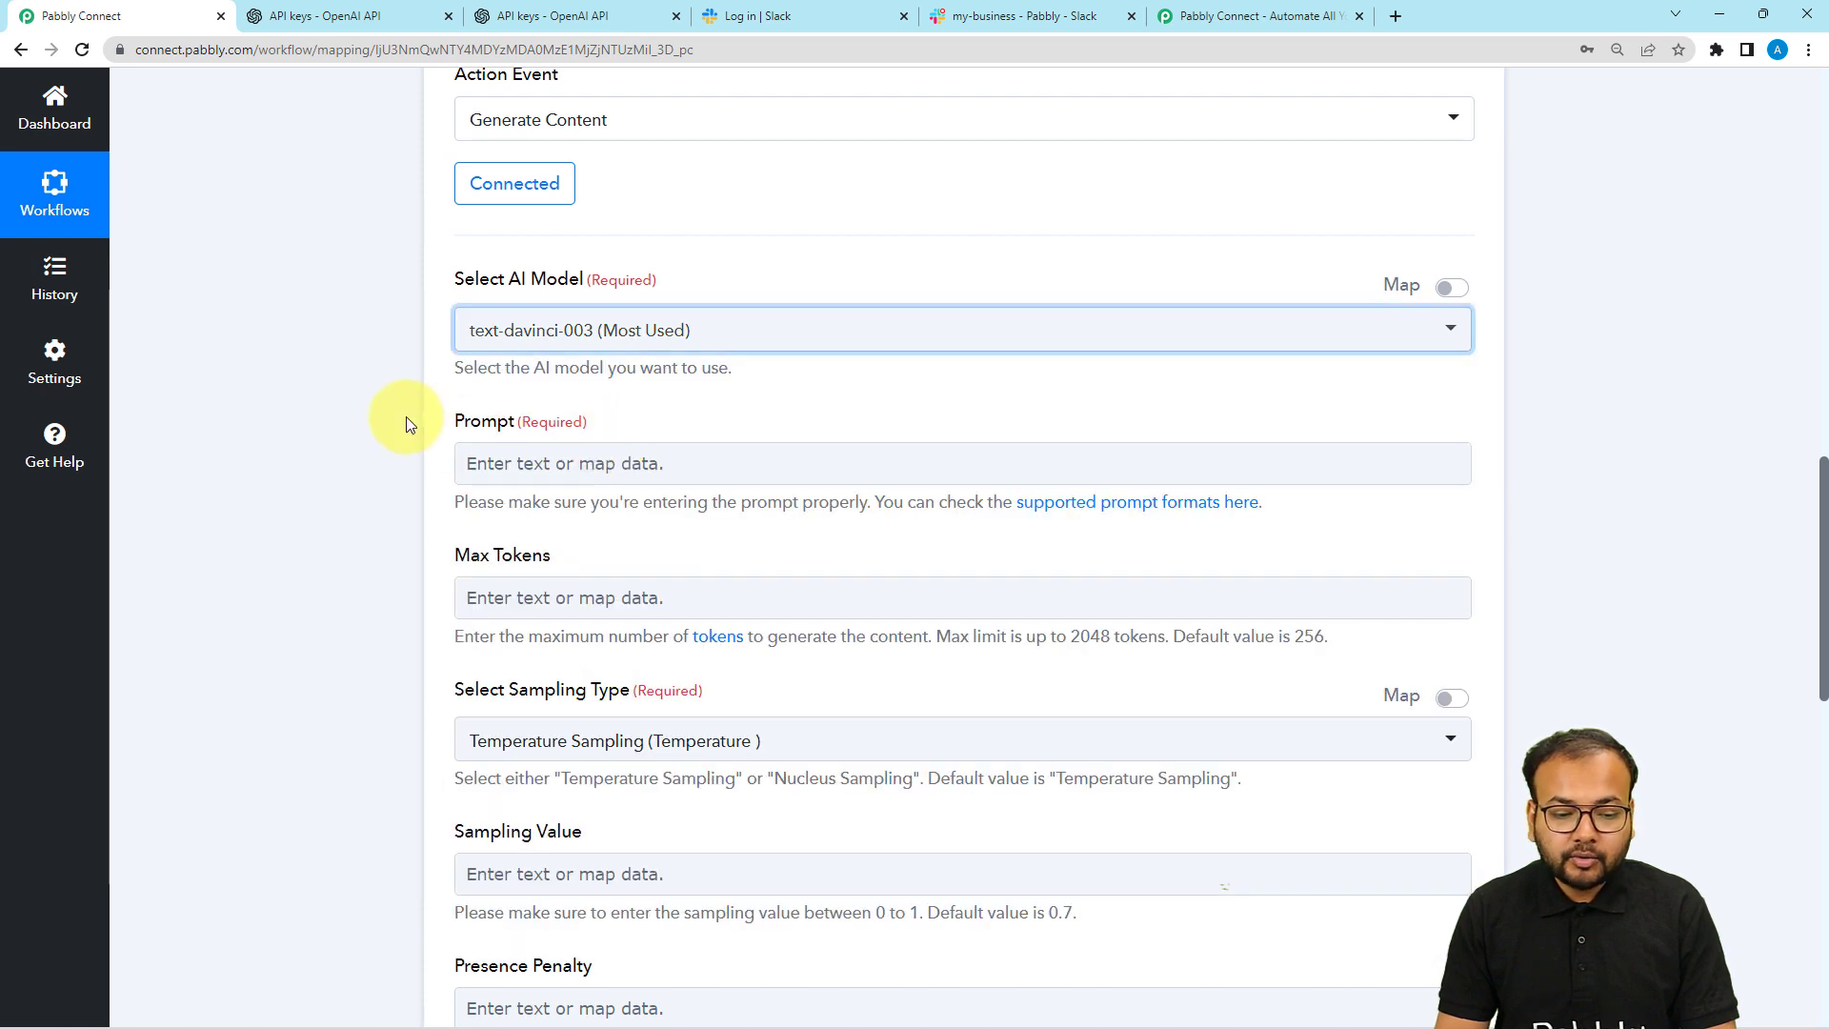
Open the supported prompt formats page from the Prompt field, look over the OpenAI examples, and return to the workflow.
scroll(568, 437, "down", 2)
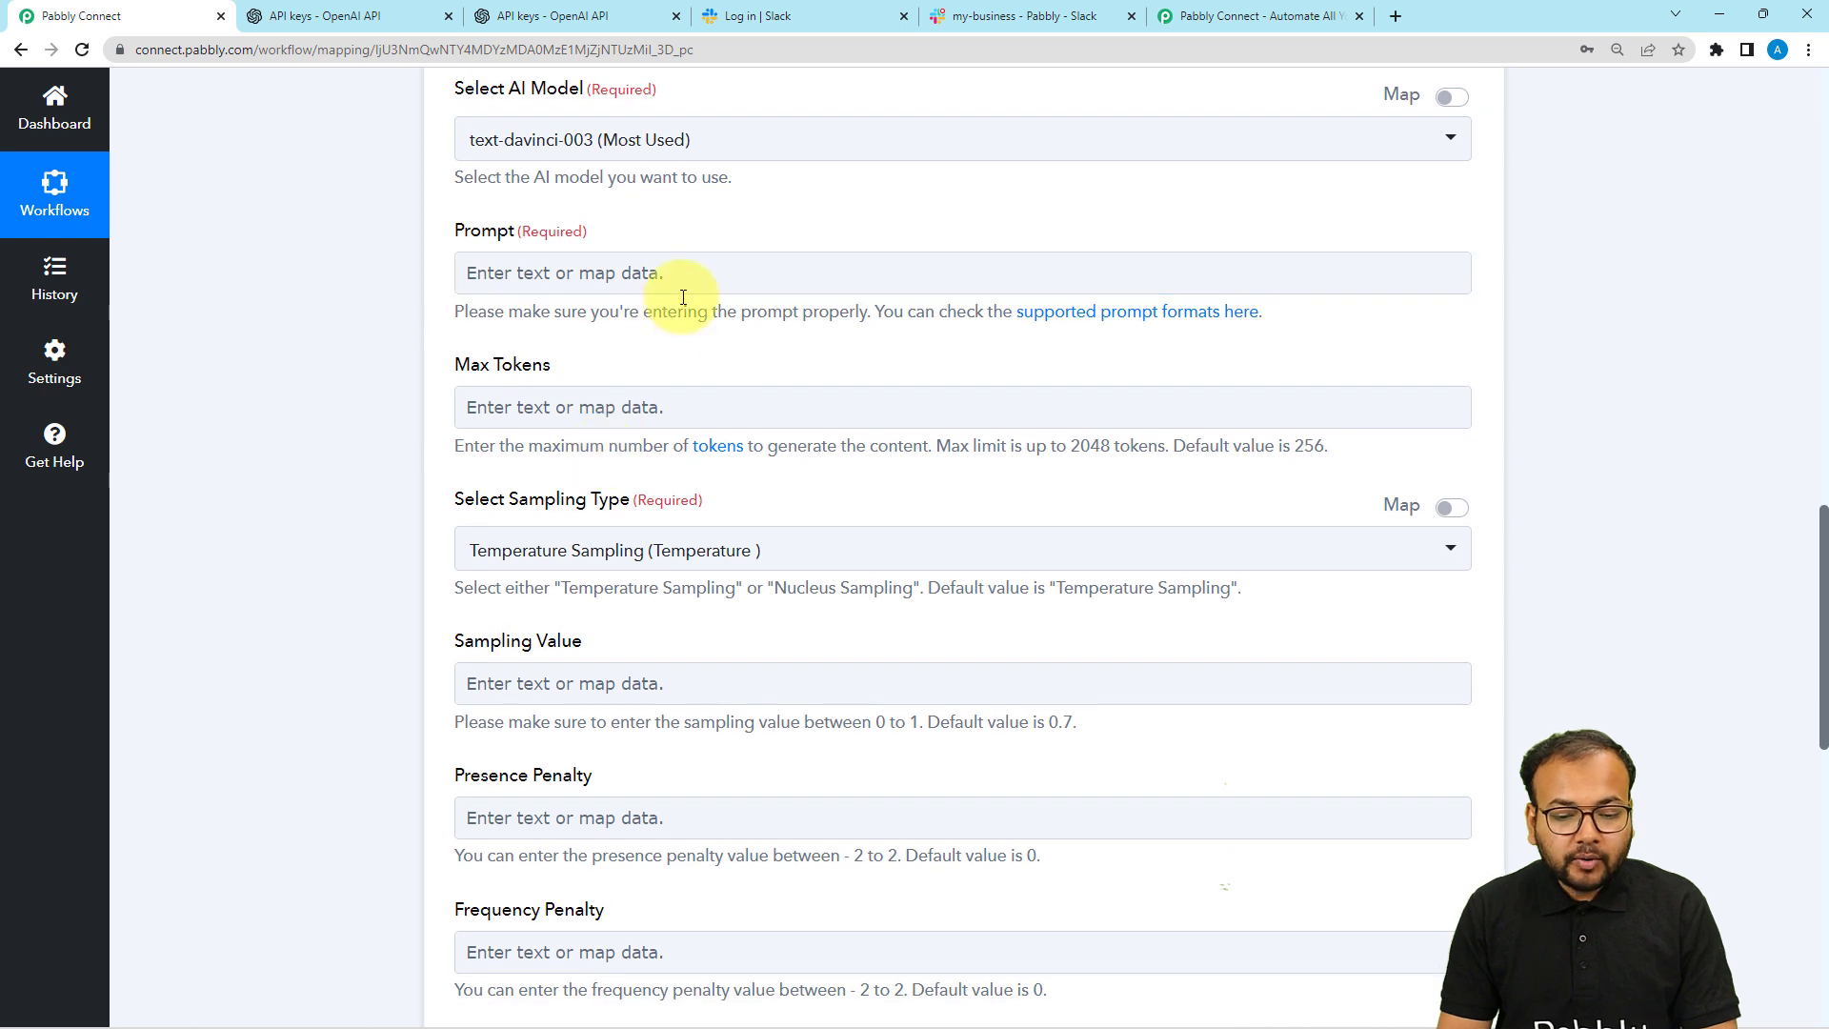
left_click(690, 281)
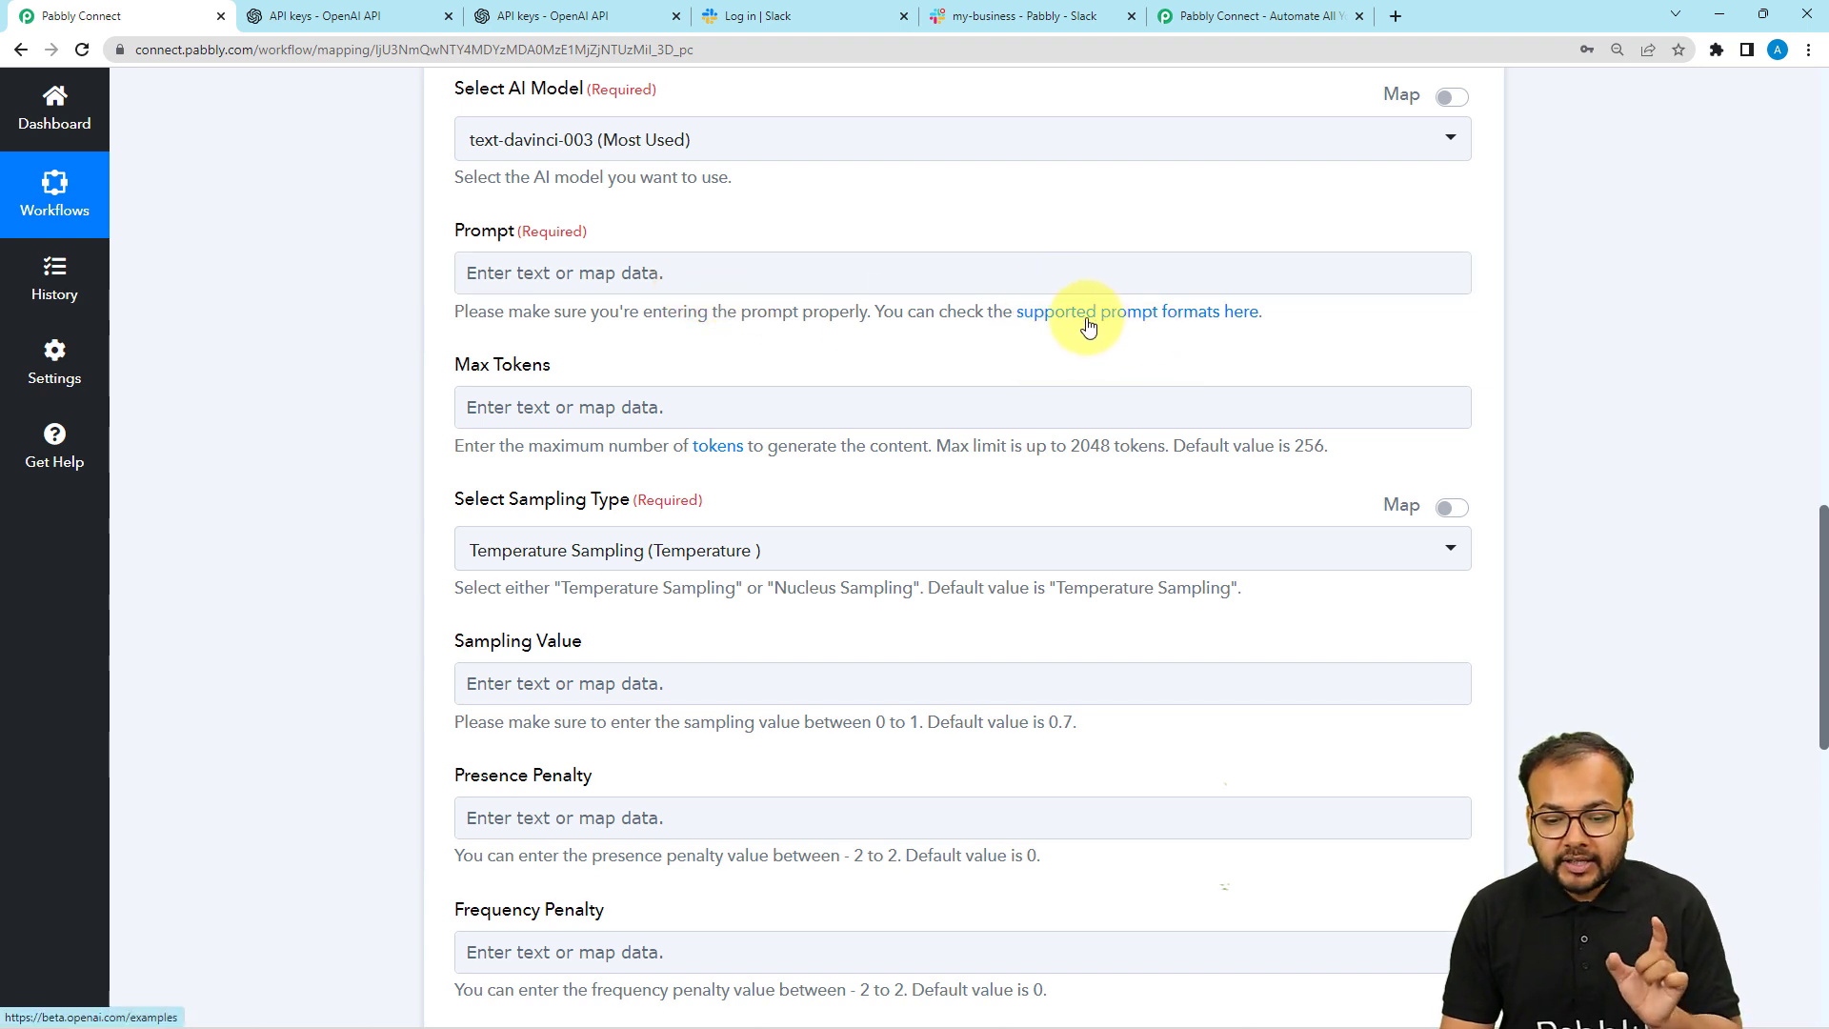
left_click(1135, 314)
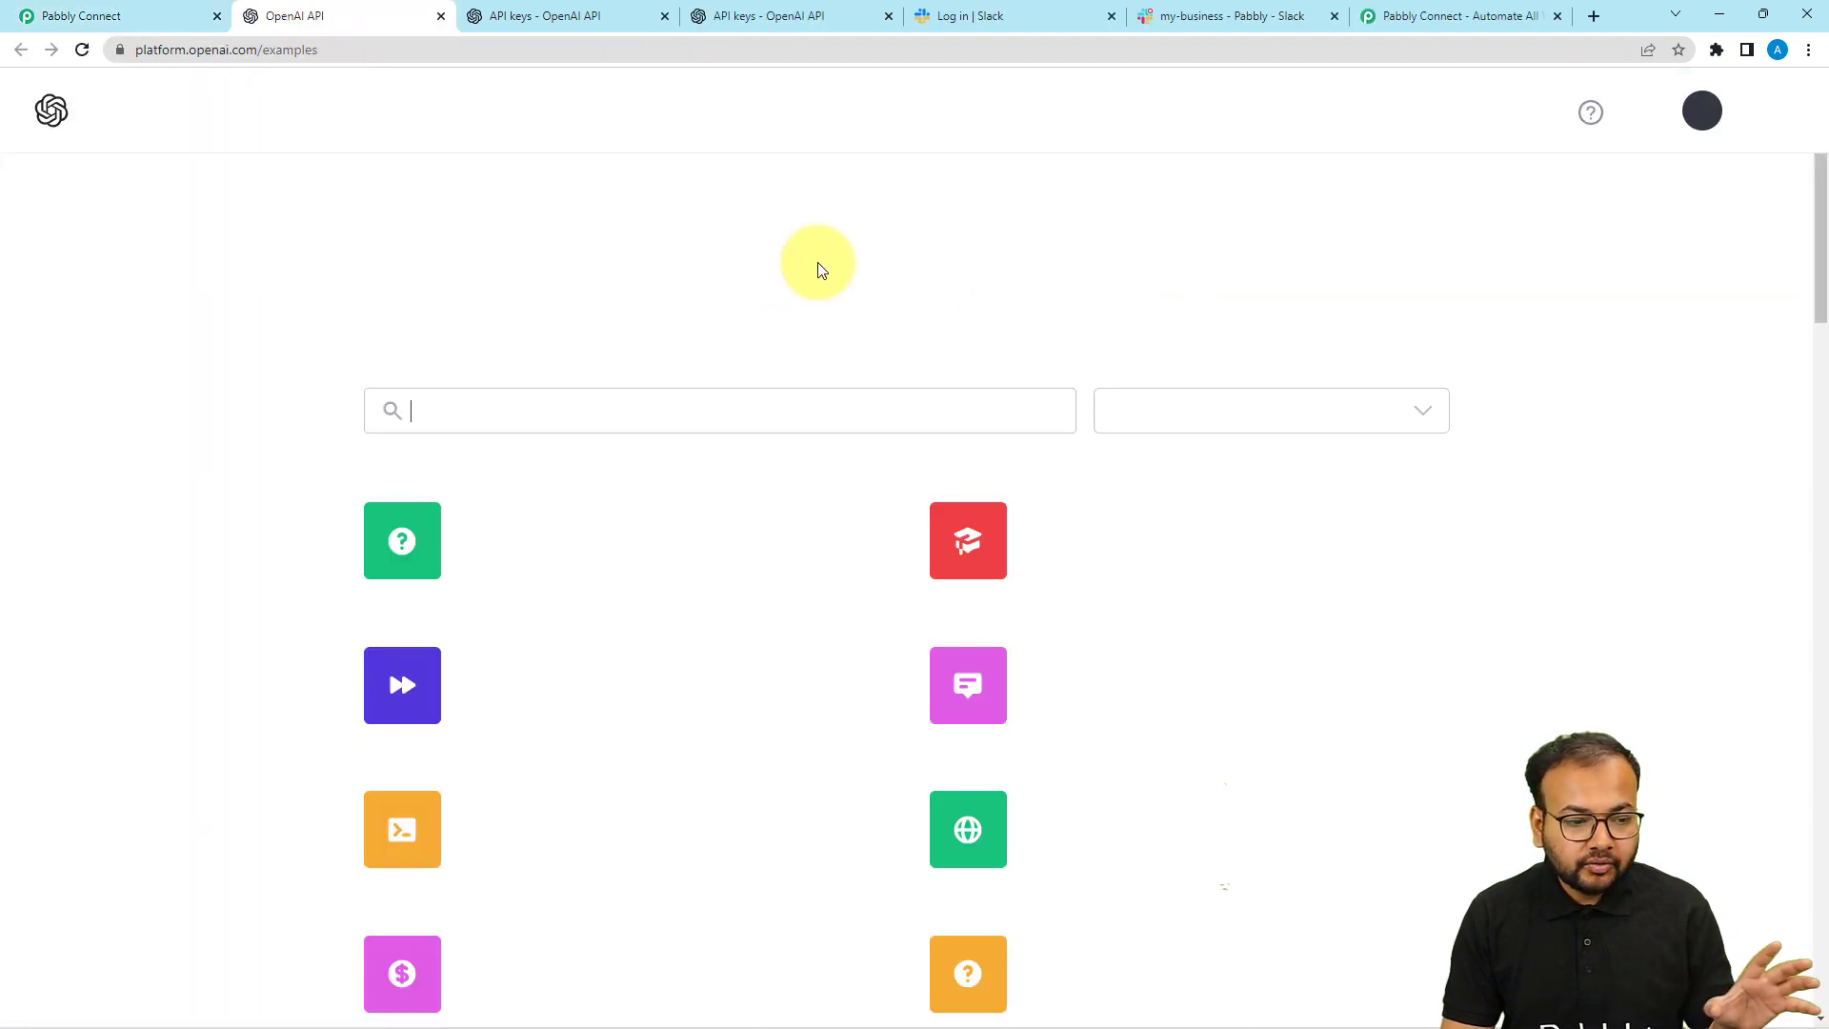
scroll(816, 248, "down", 2)
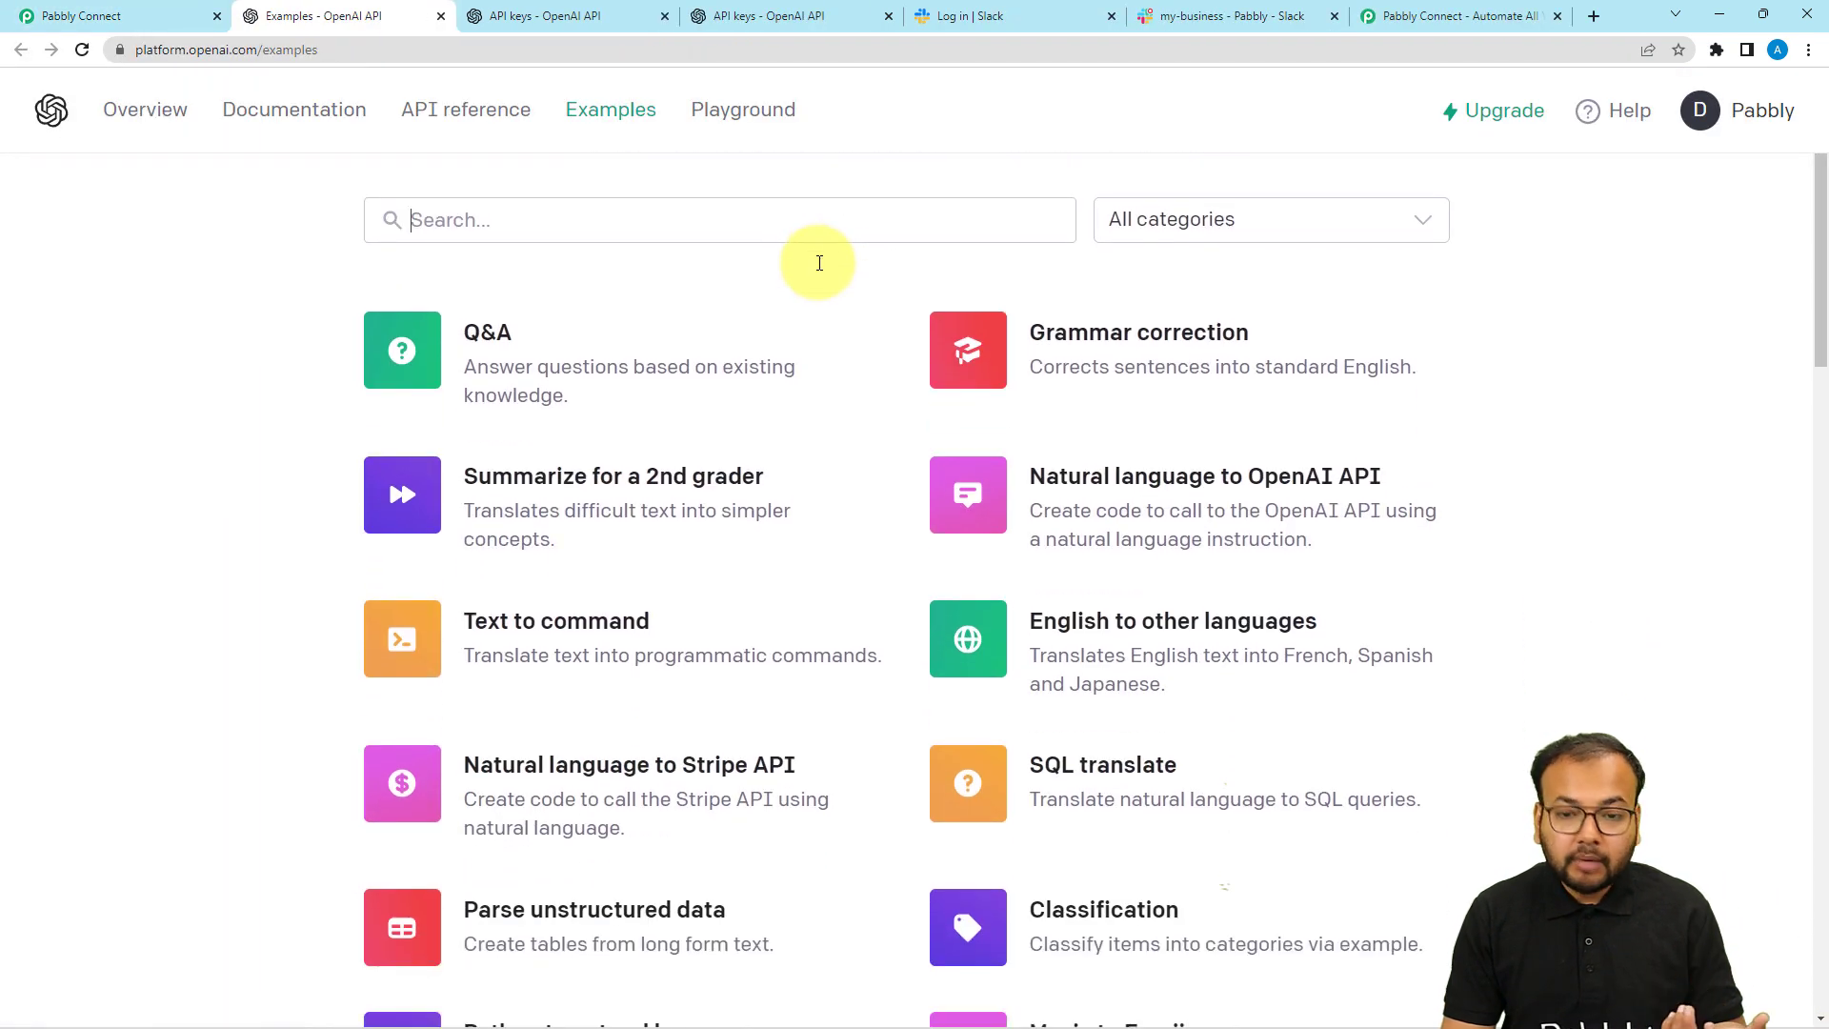
left_click(170, 21)
Enter "Write a motivational qoute for my team." as the prompt of the OpenAI action.
left_click(610, 272)
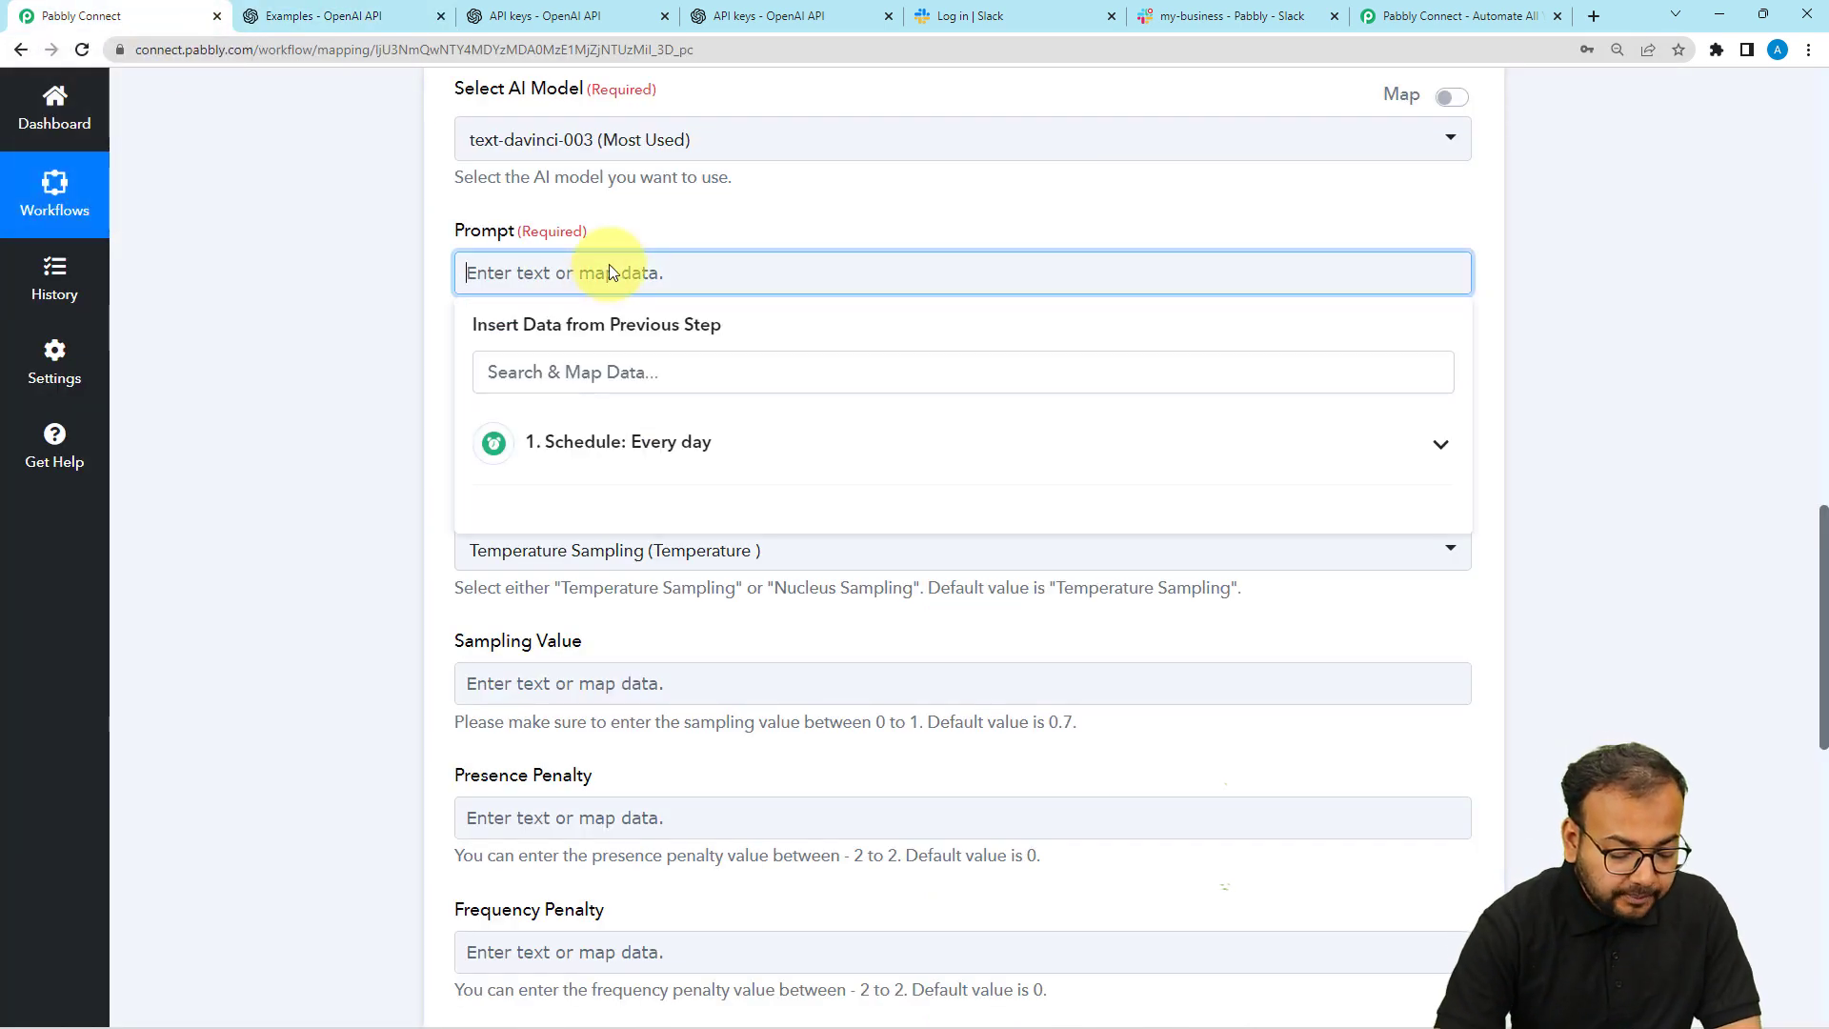
type("Write a motivational qoute for my team.")
left_click(294, 307)
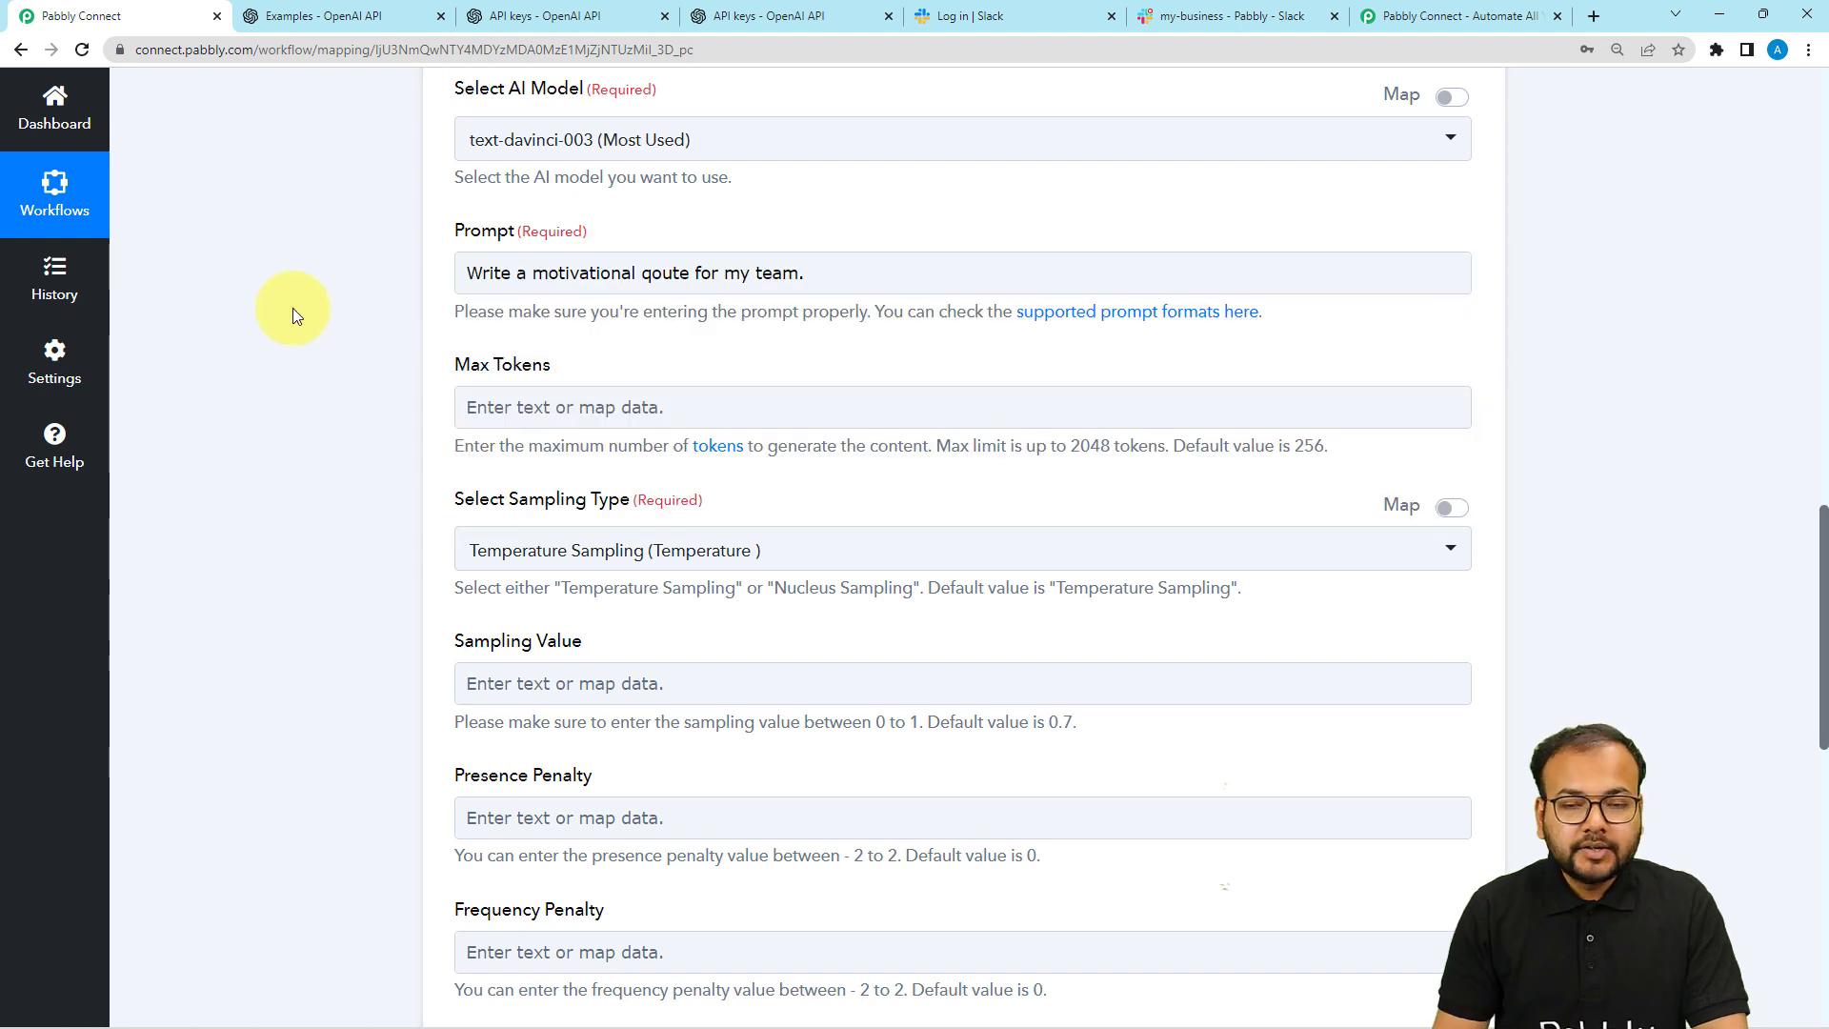
left_click(463, 284)
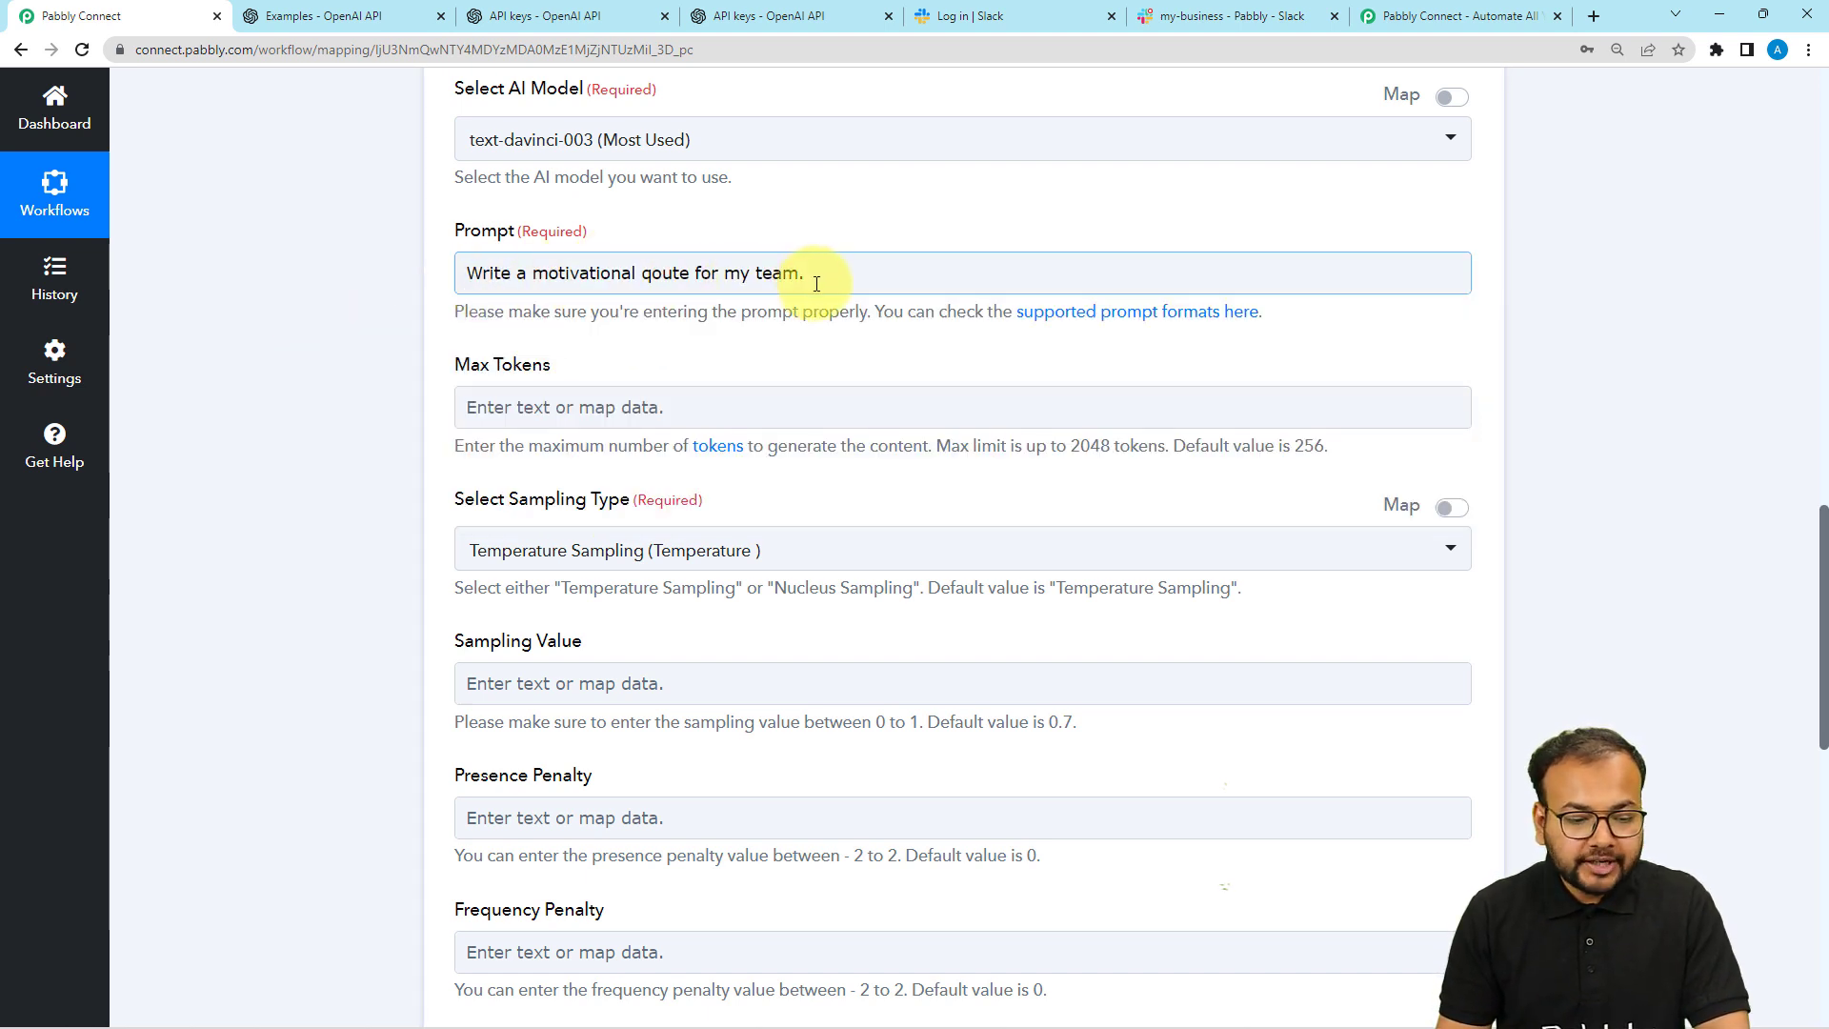
Review the Max Tokens, sampling type and value, presence penalty, frequency penalty and stop sequence settings of the OpenAI action.
scroll(816, 282, "down", 2)
left_click(481, 228)
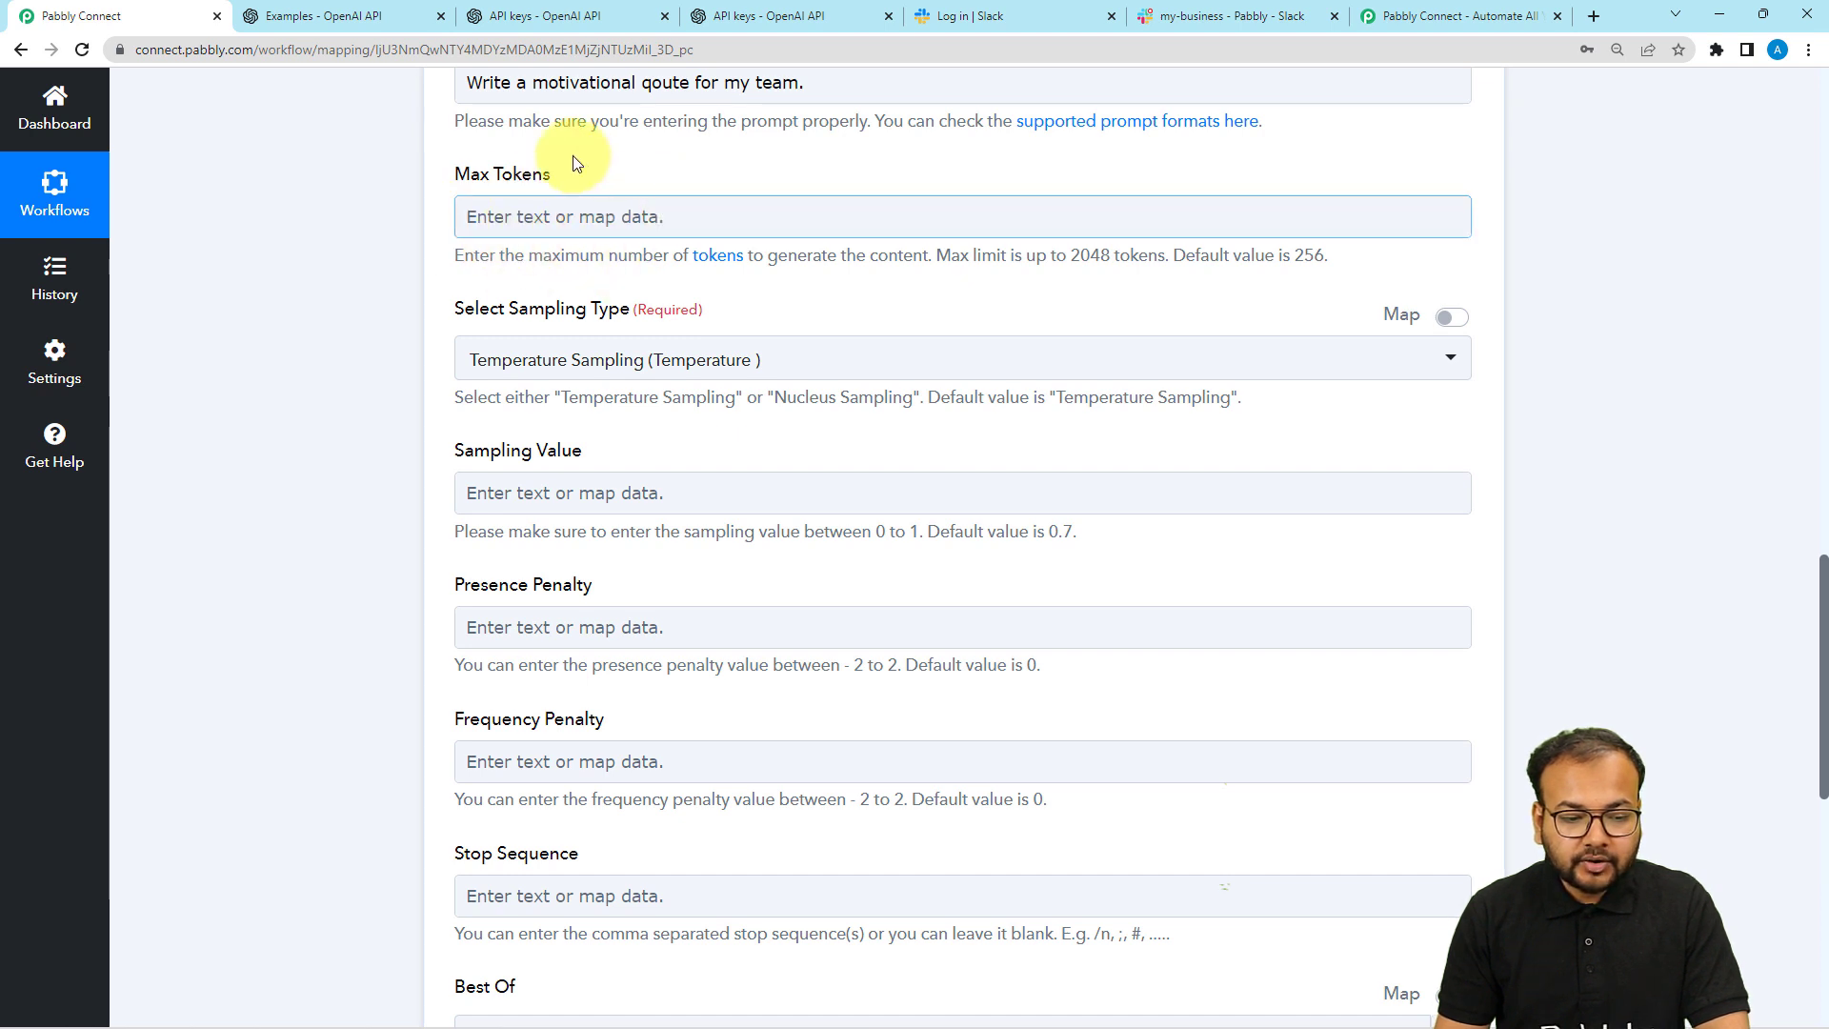
left_click(576, 164)
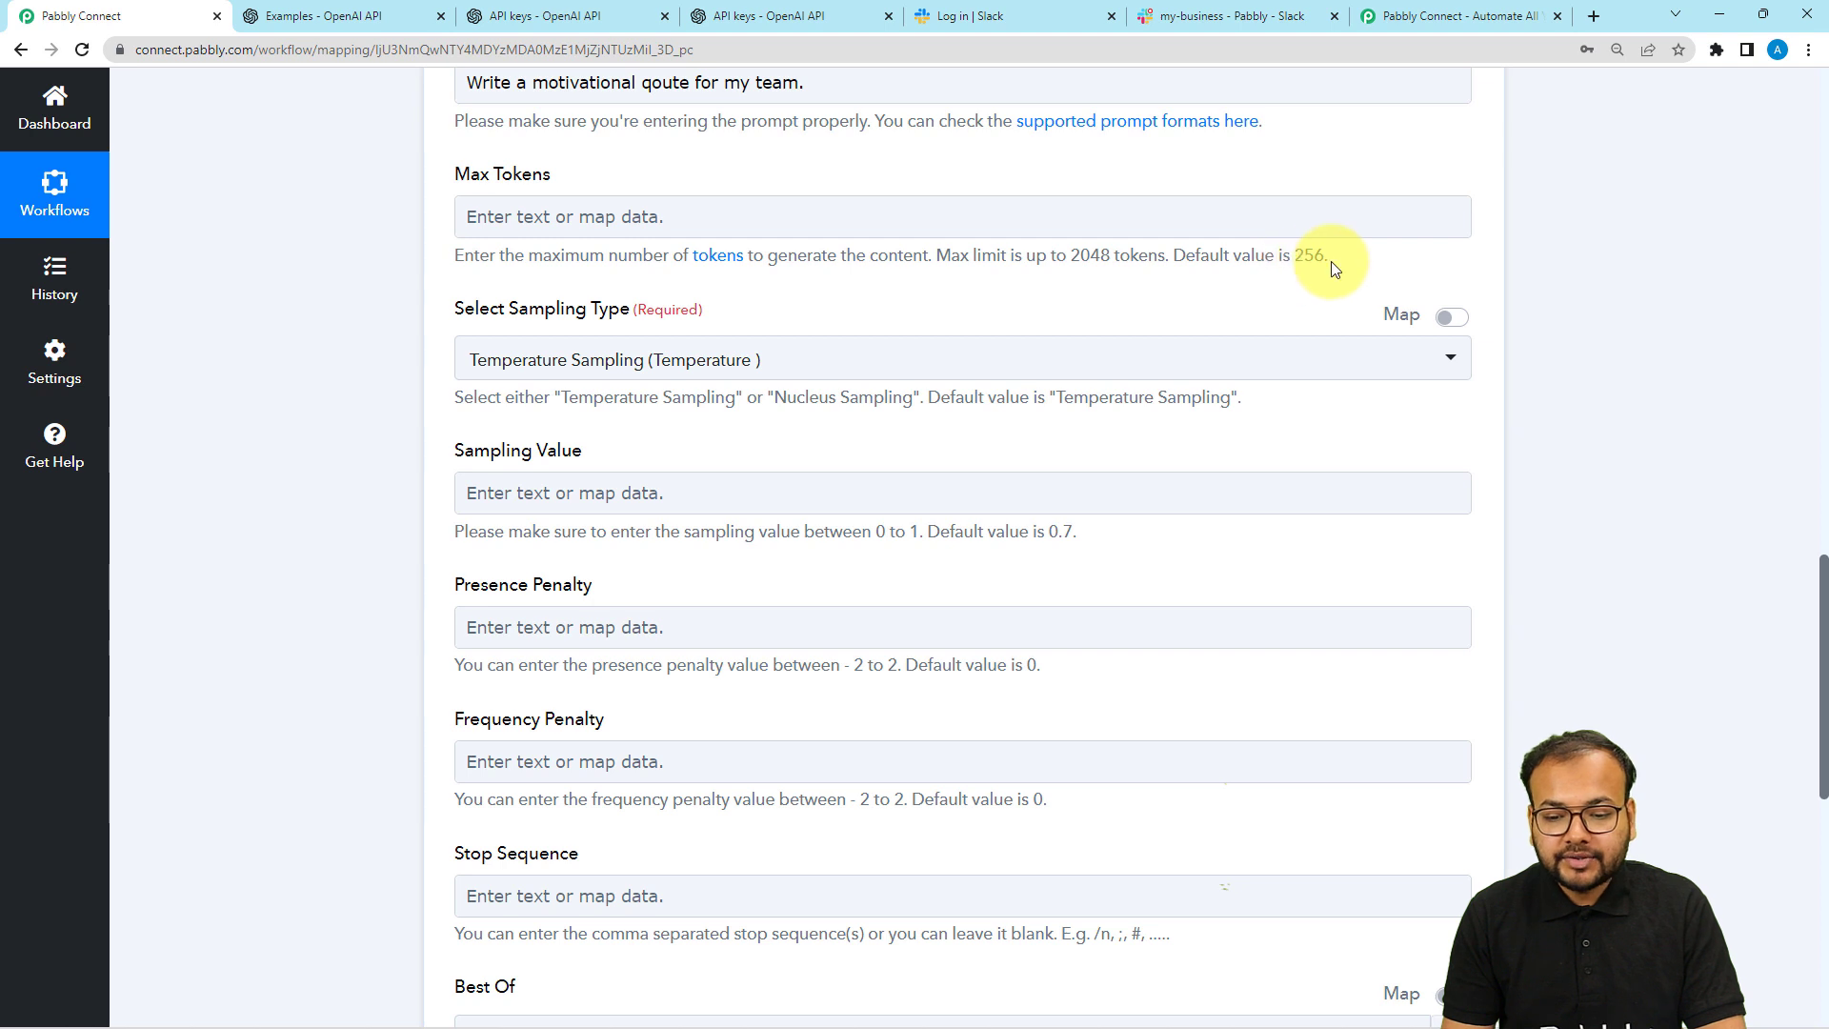
left_click(878, 209)
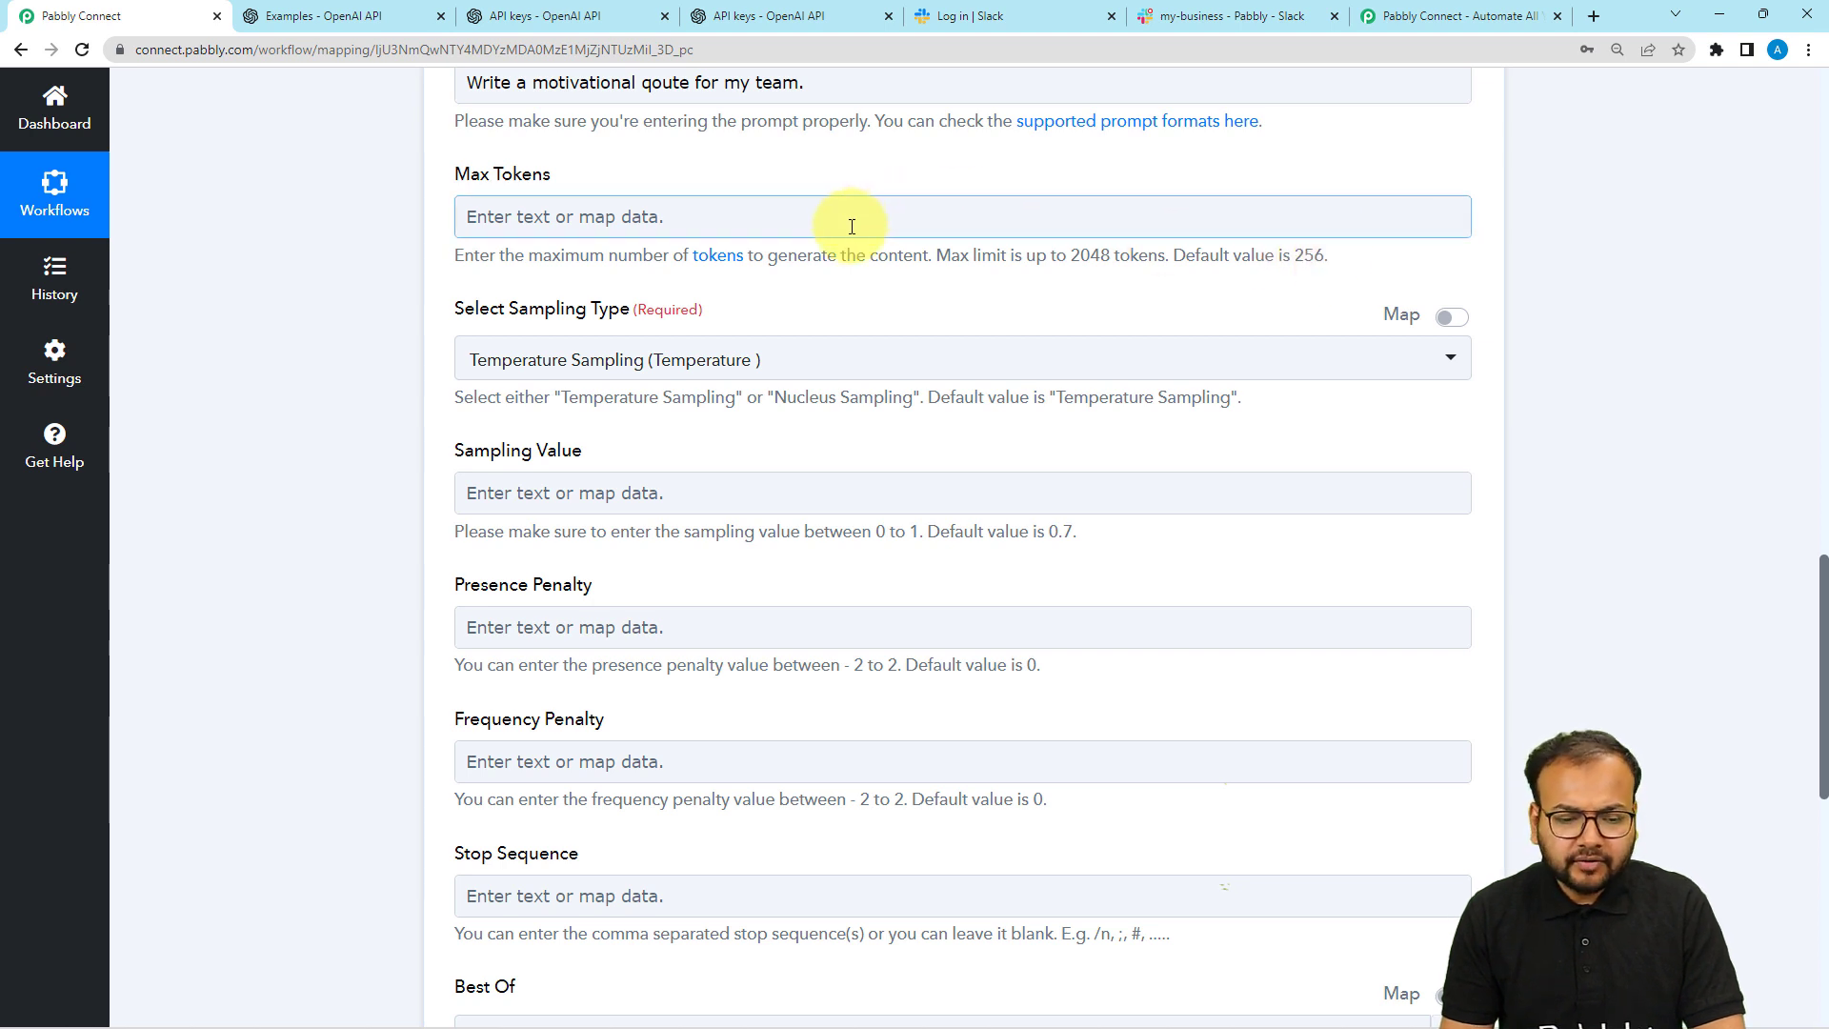
scroll(852, 226, "down", 2)
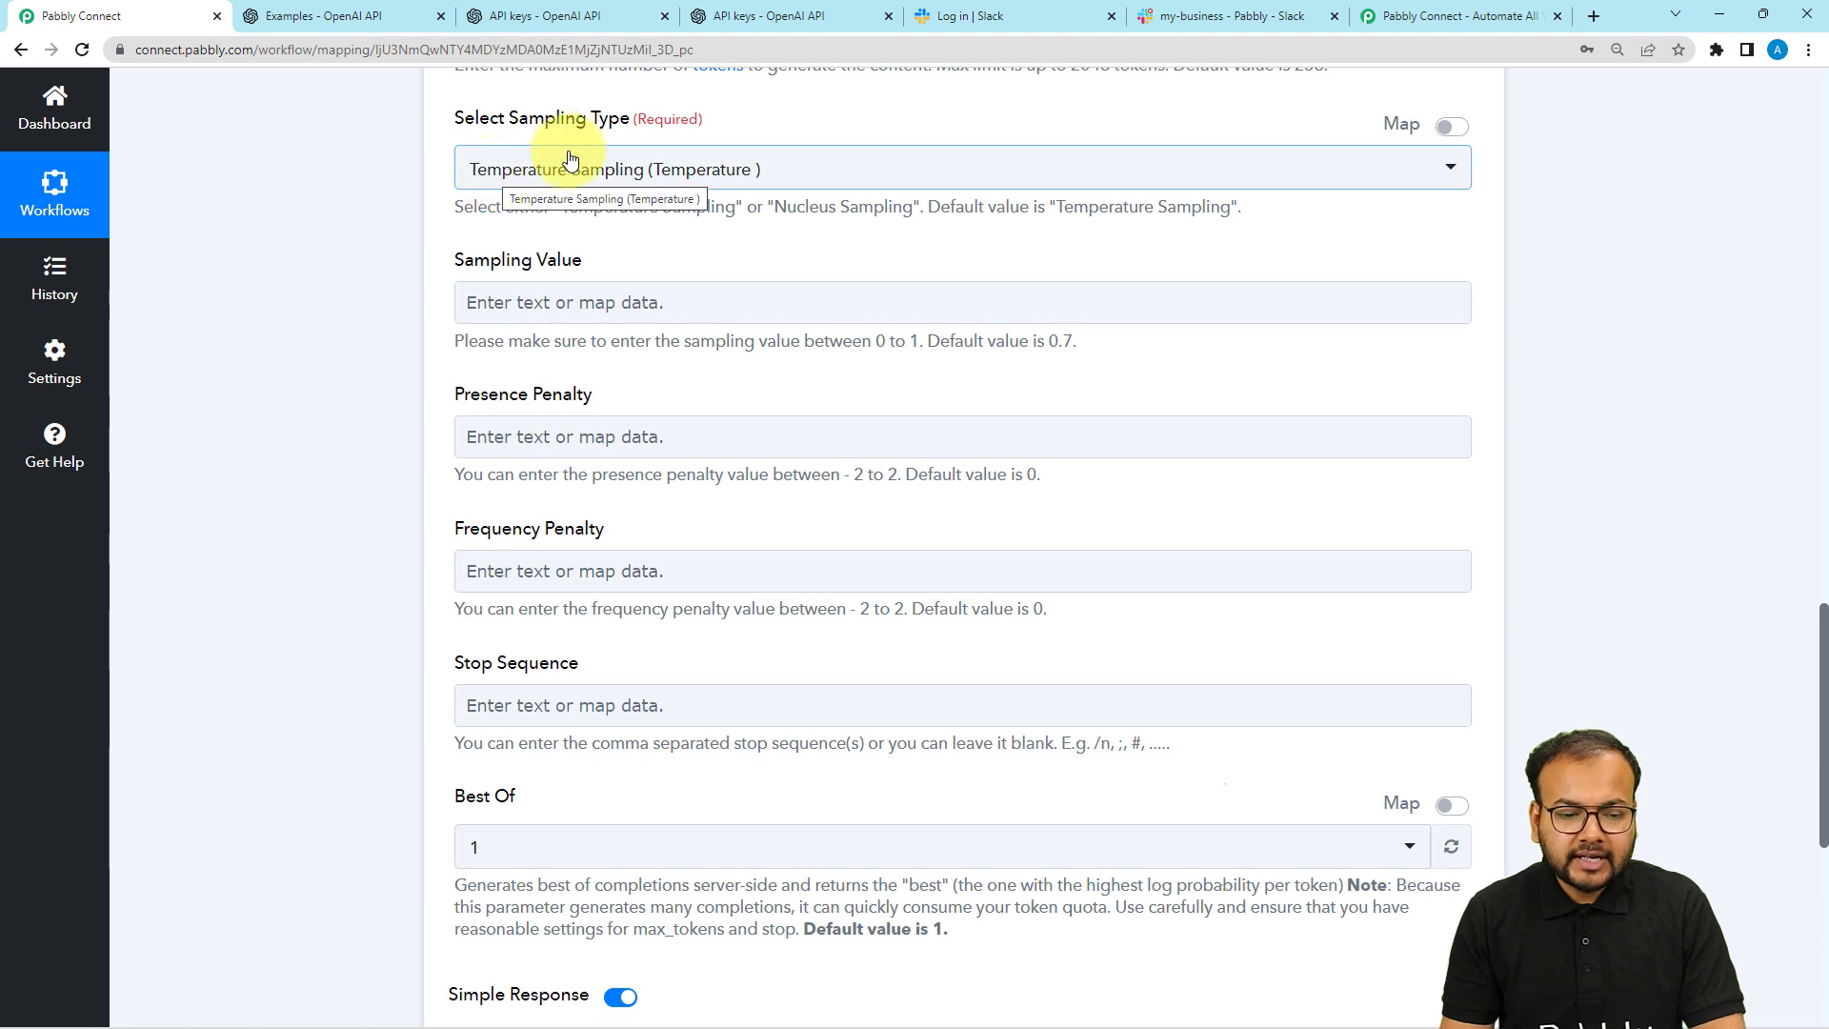
left_click(629, 179)
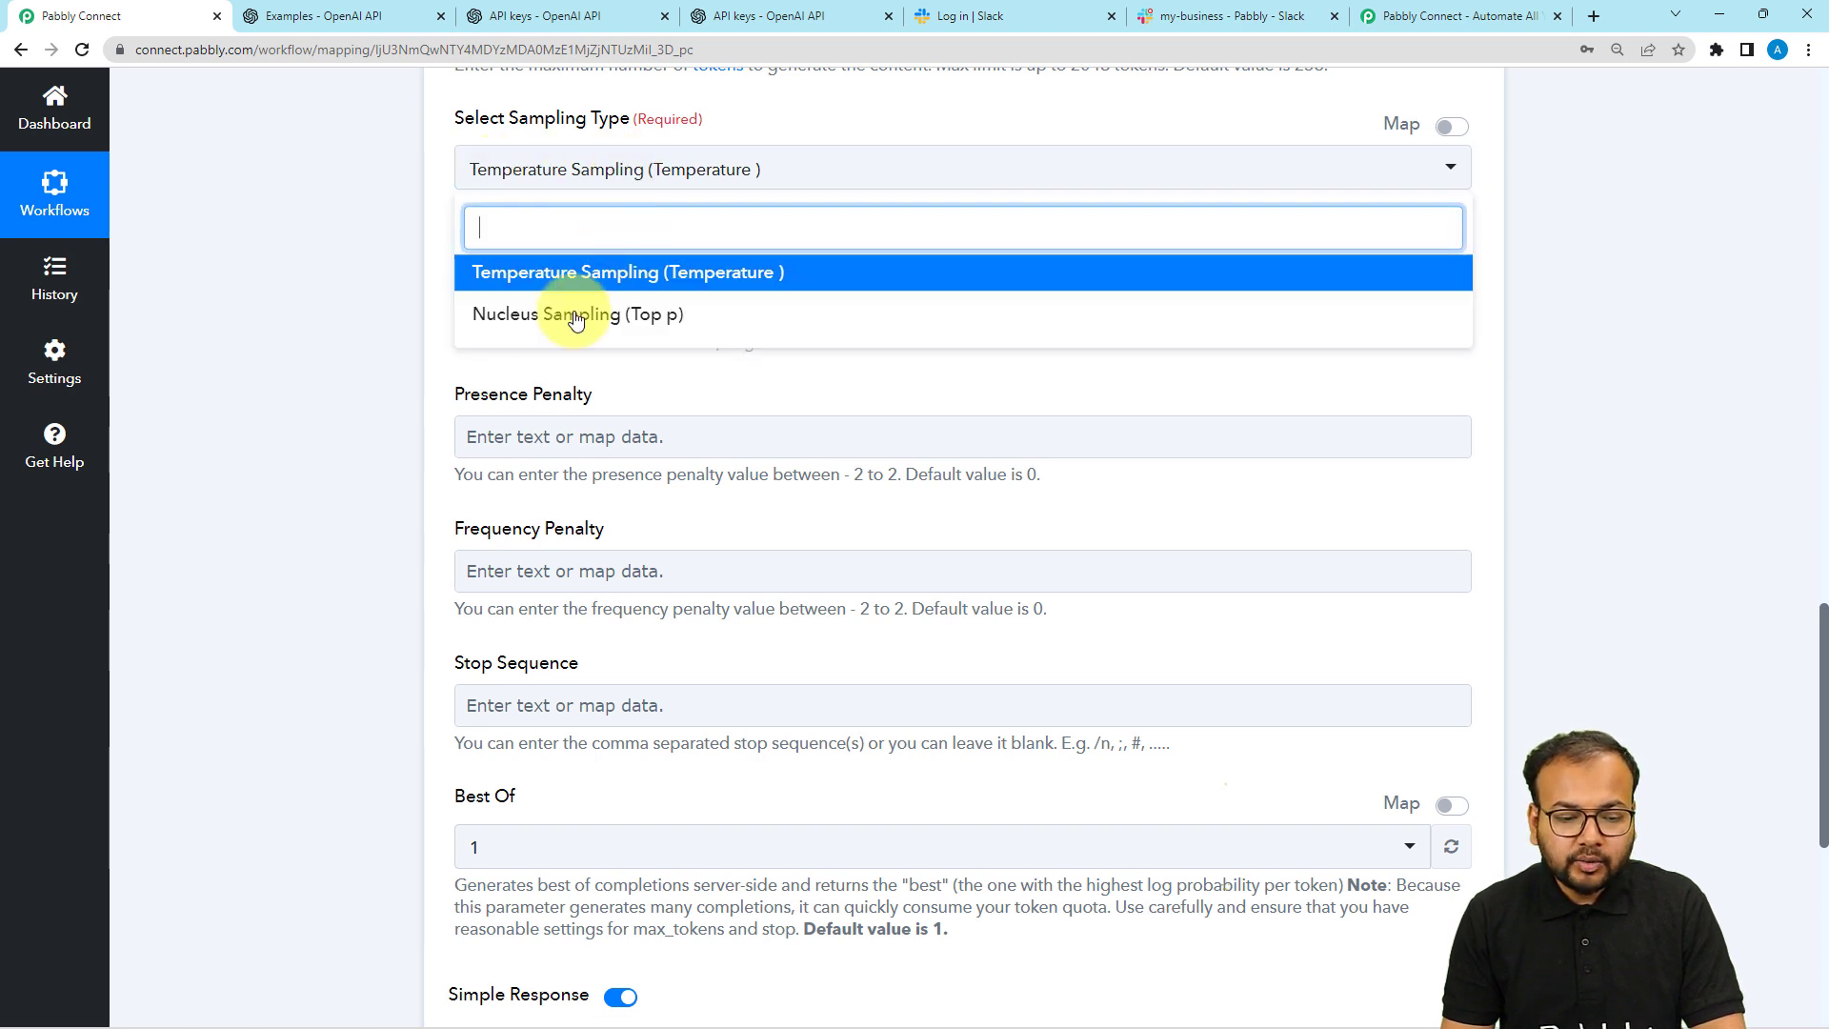
left_click(413, 249)
scroll(414, 248, "down", 1)
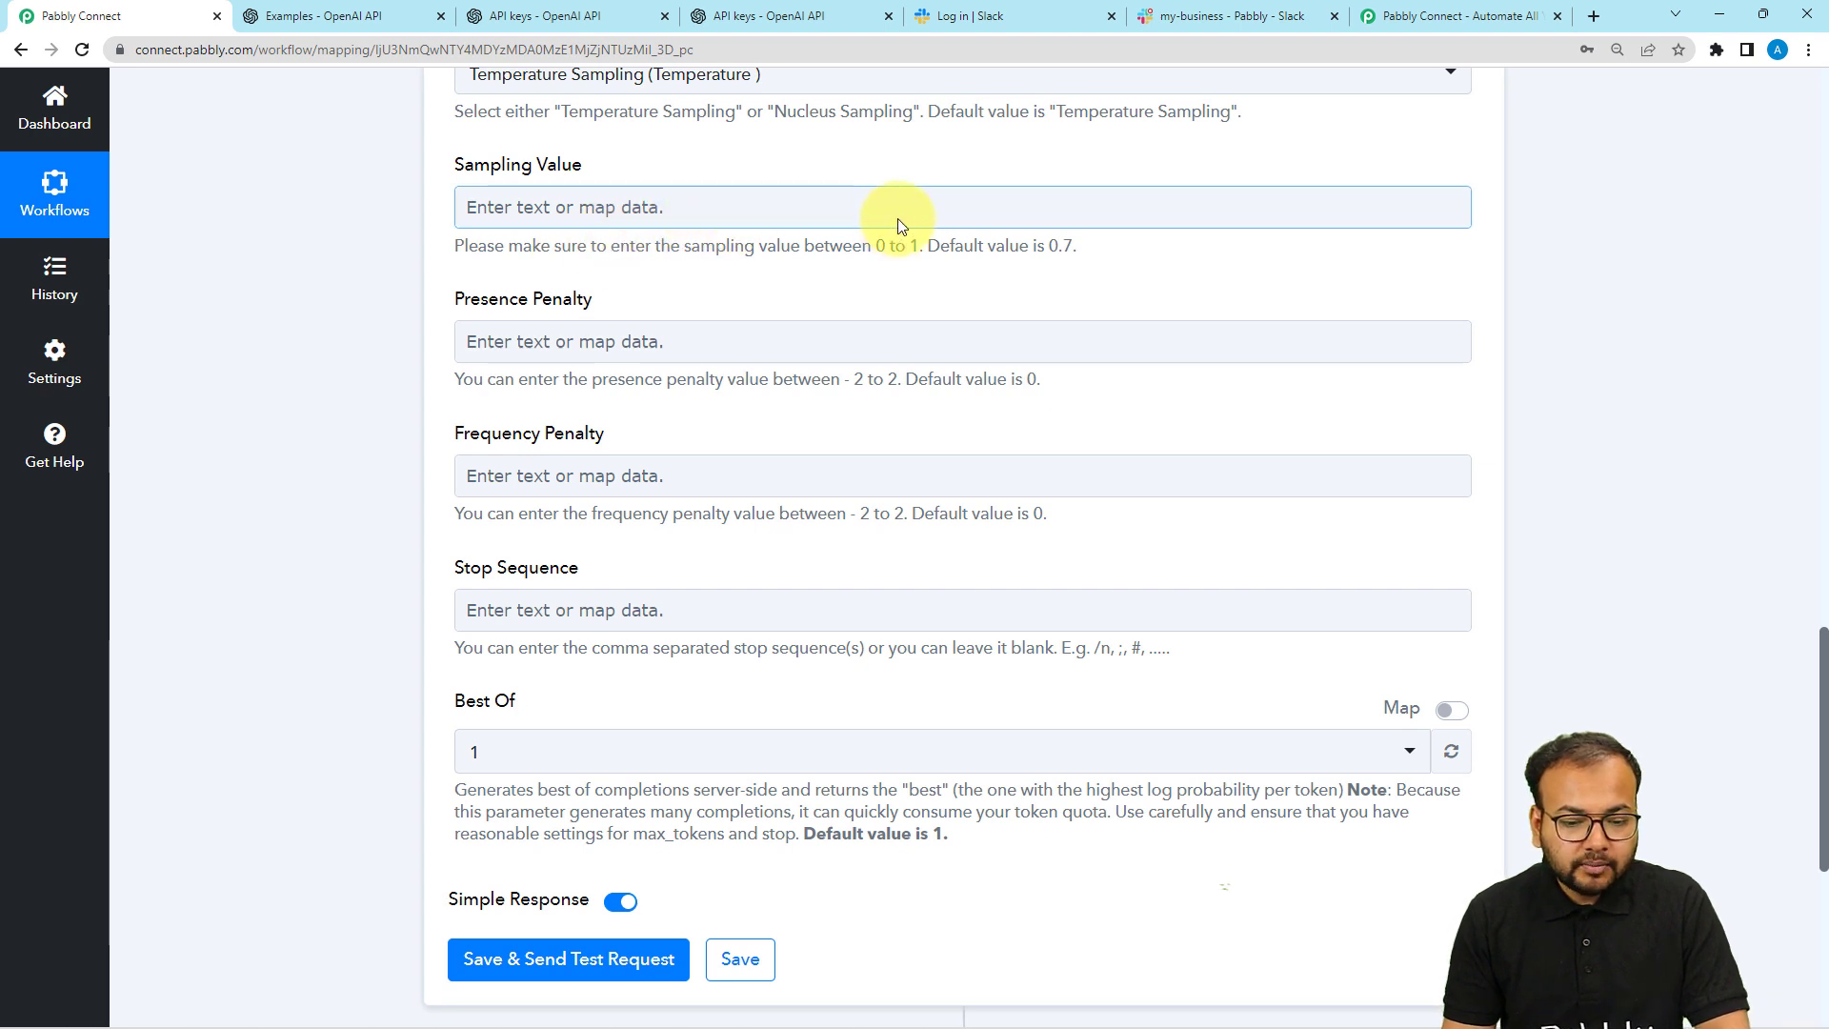
left_click_drag(874, 253, 922, 249)
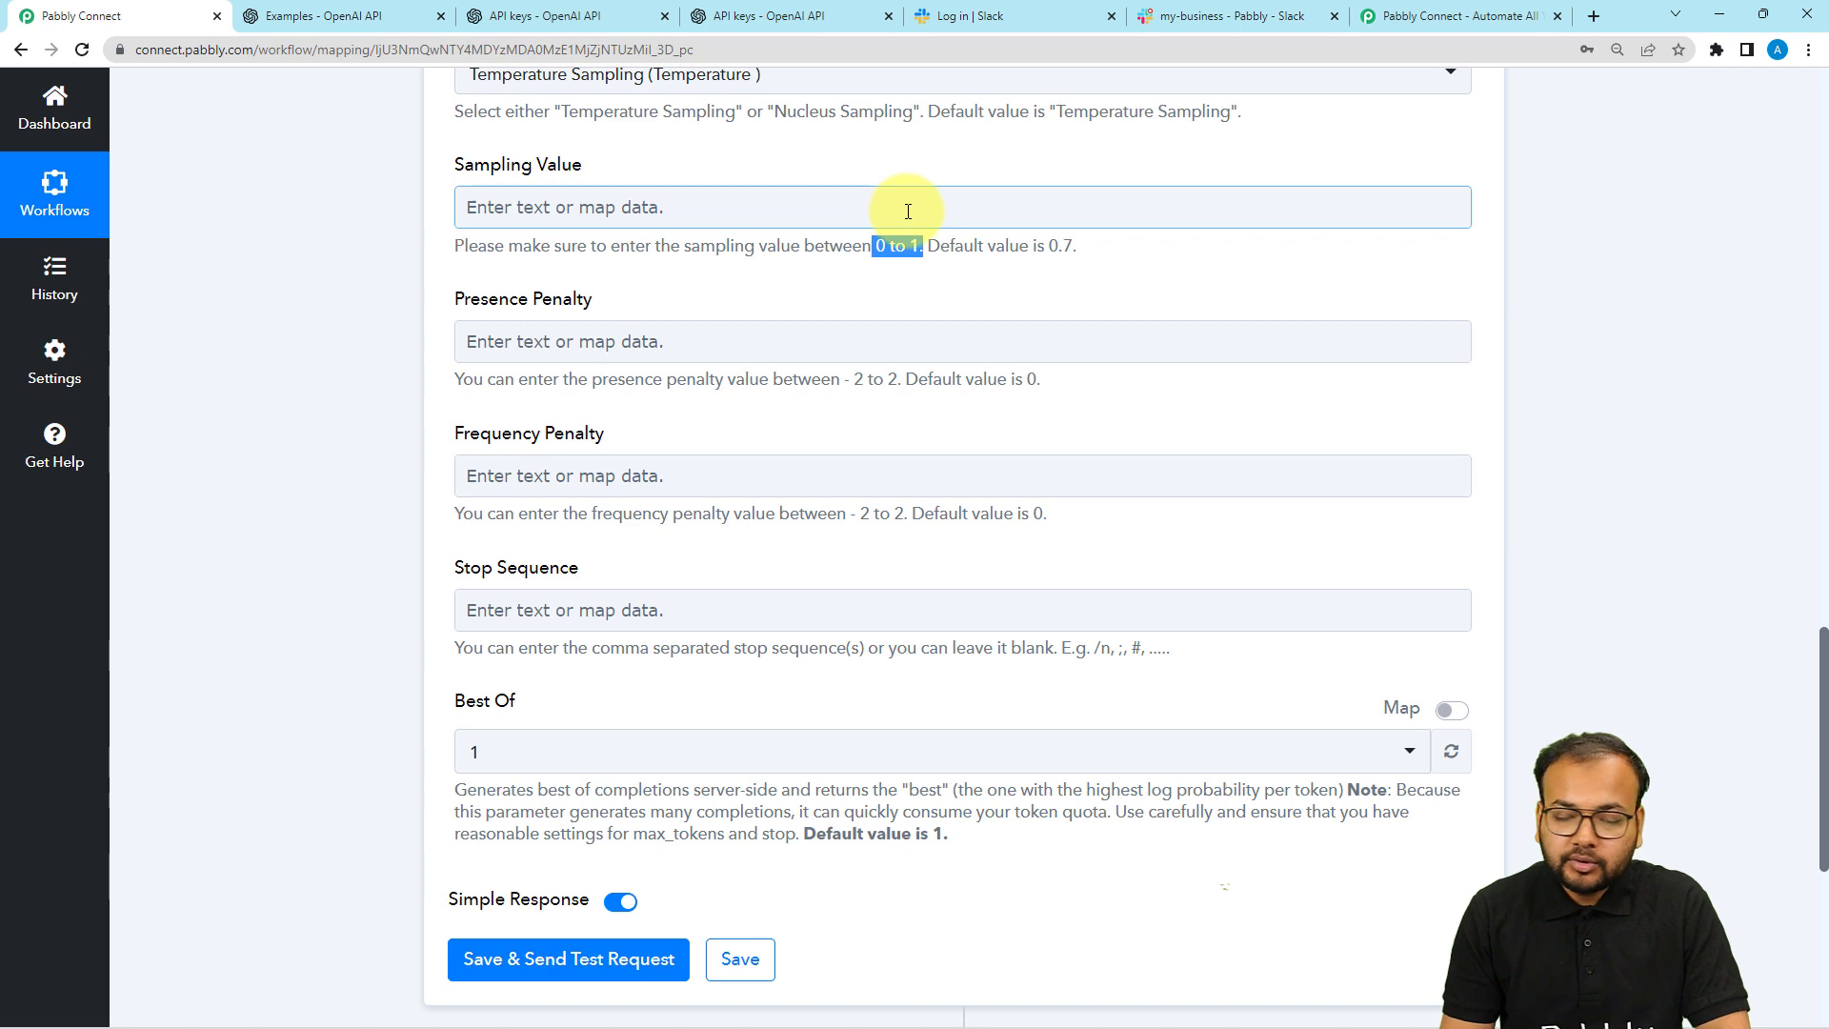
left_click(739, 284)
scroll(736, 278, "down", 2)
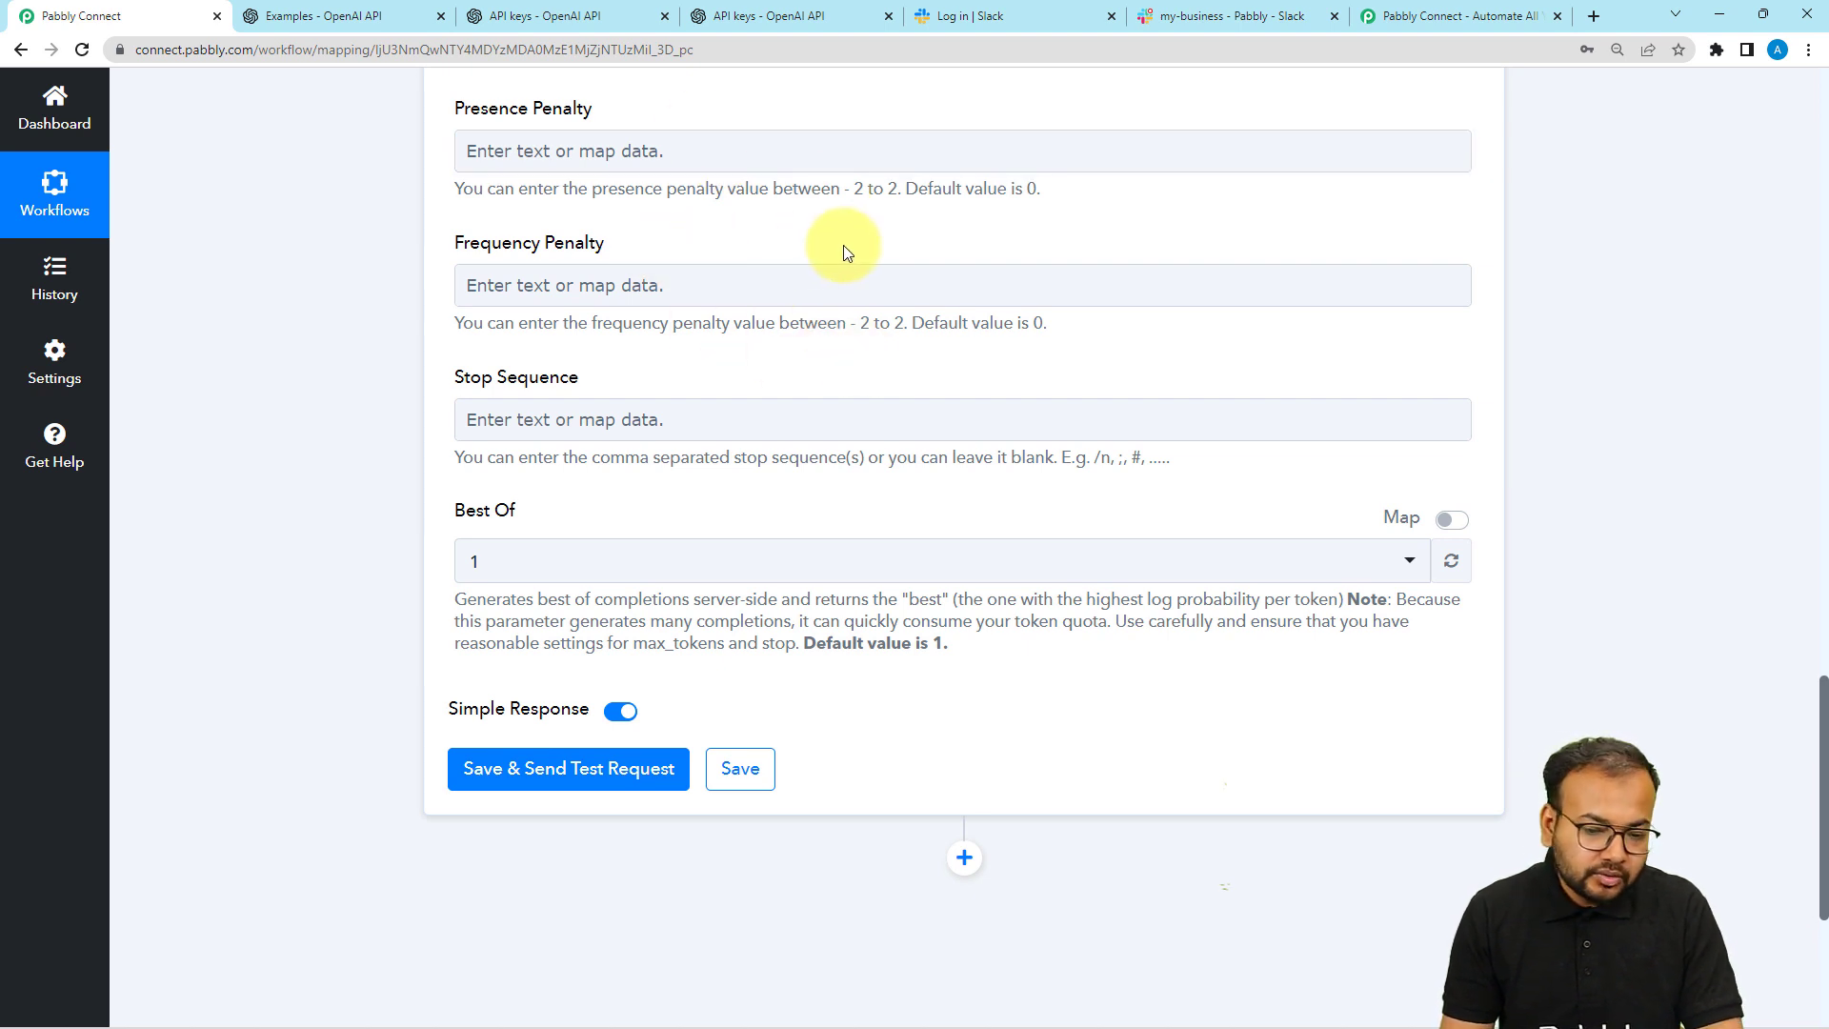
scroll(848, 240, "down", 1)
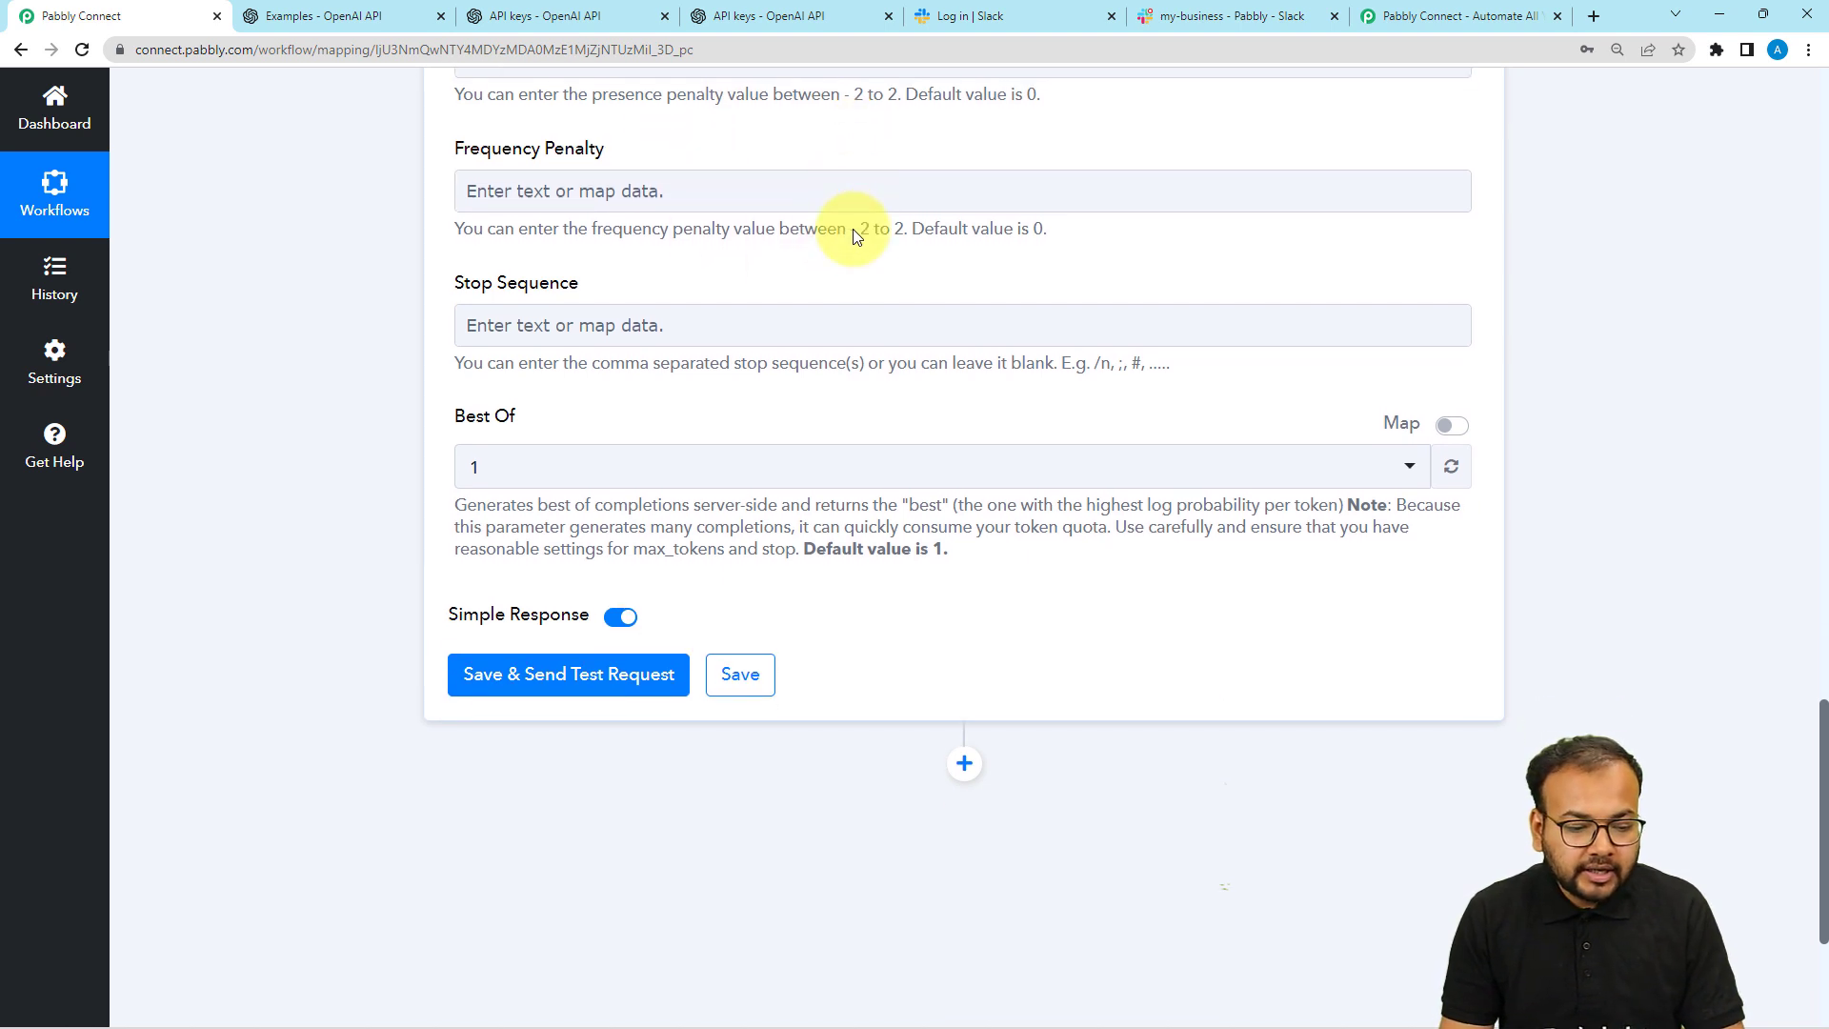
scroll(781, 286, "down", 1)
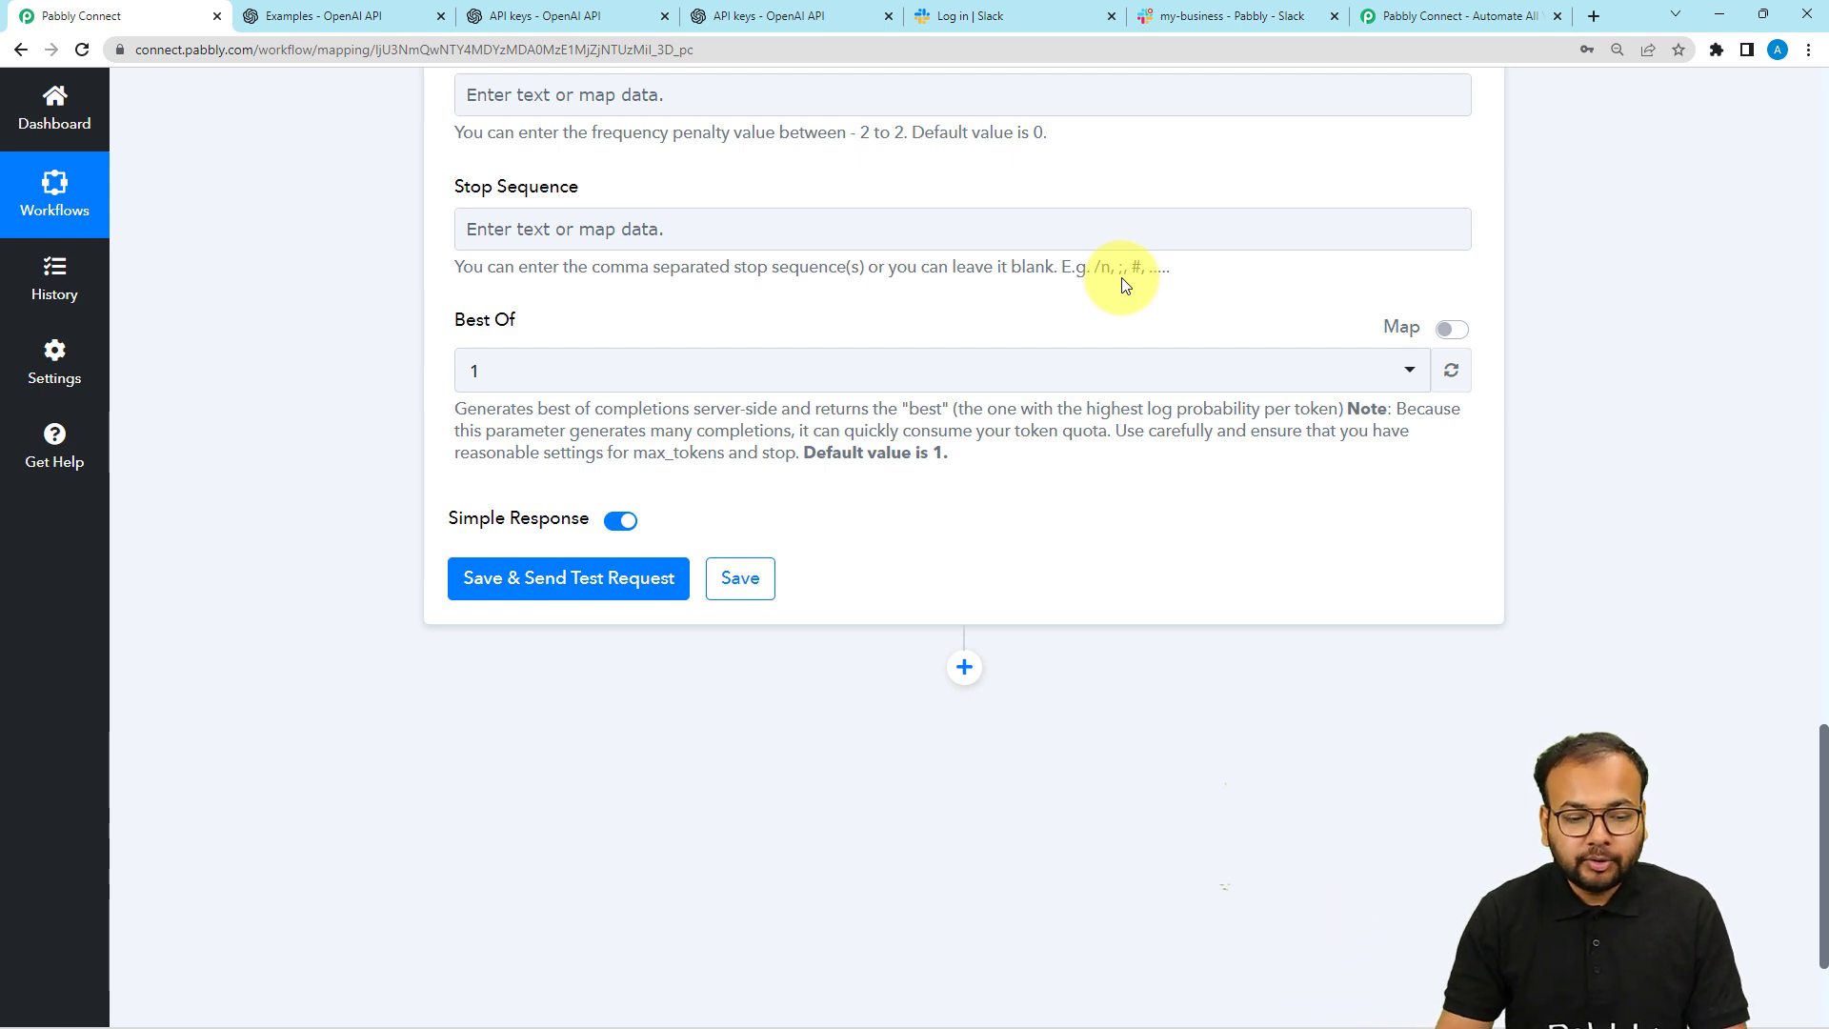
Set Best Of to 2 for the OpenAI action, then save it and send a test request.
scroll(837, 232, "down", 1)
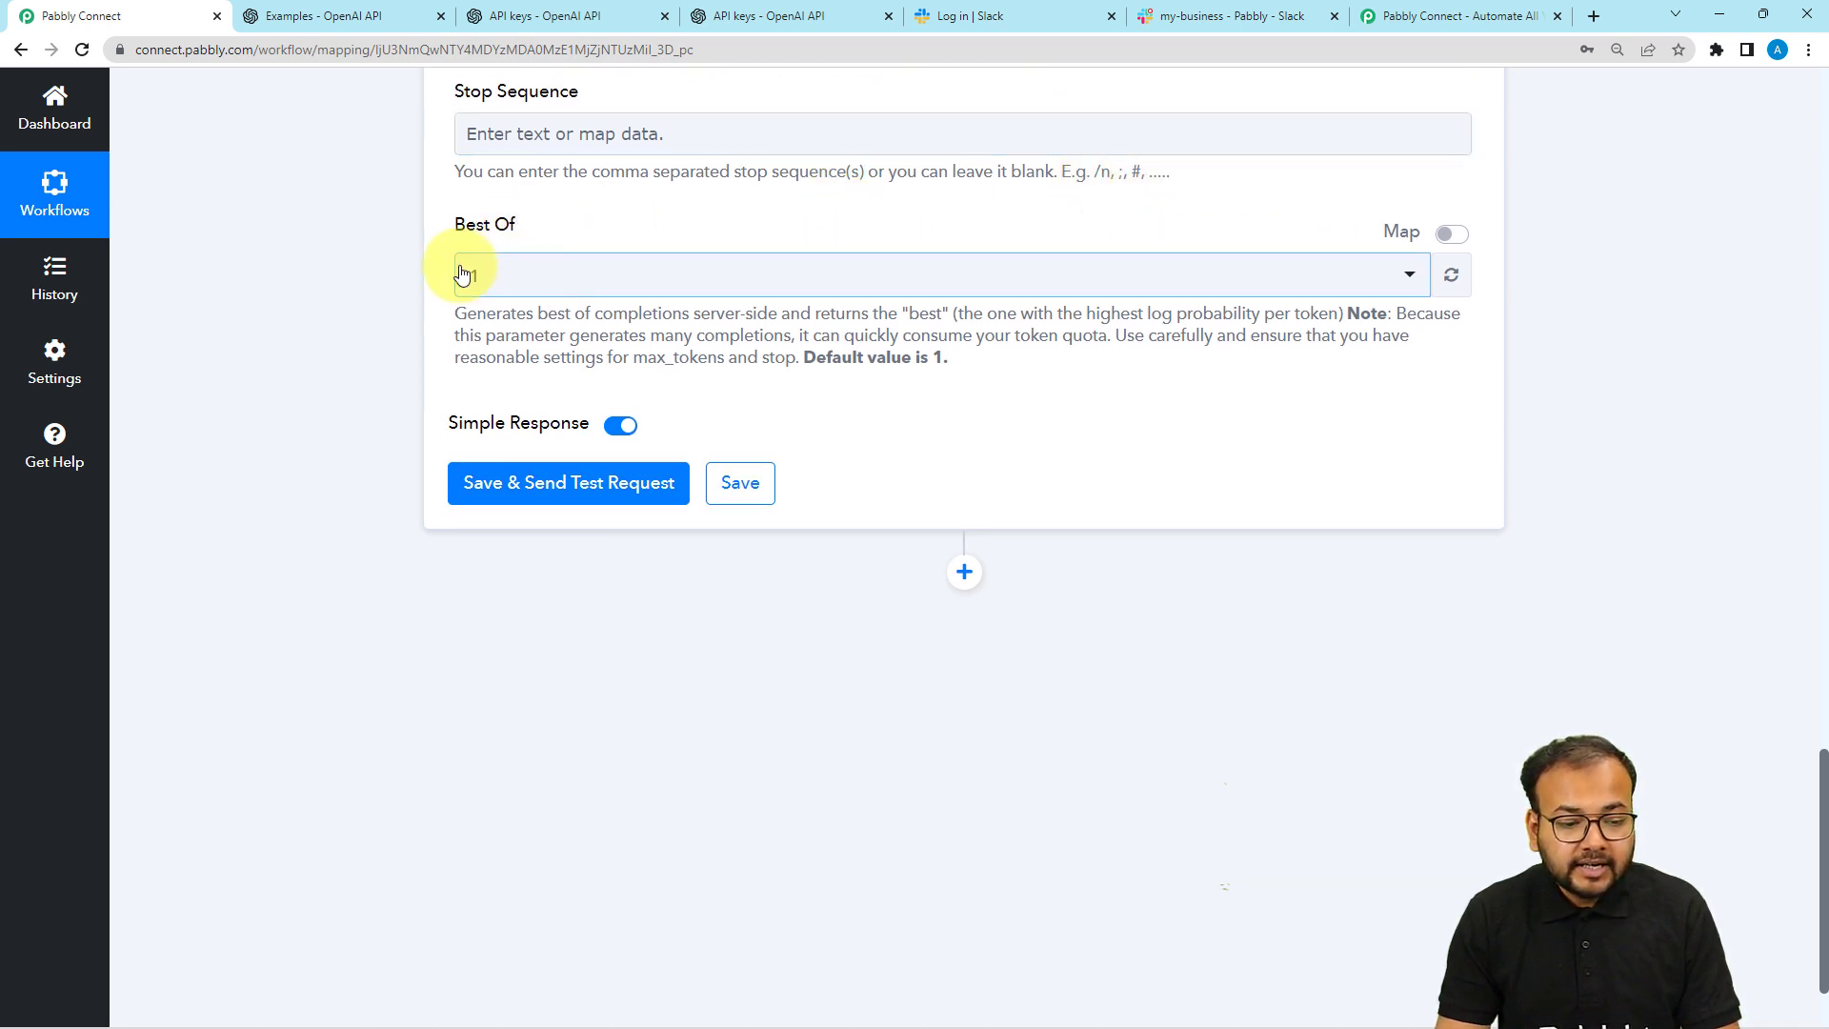
left_click(558, 278)
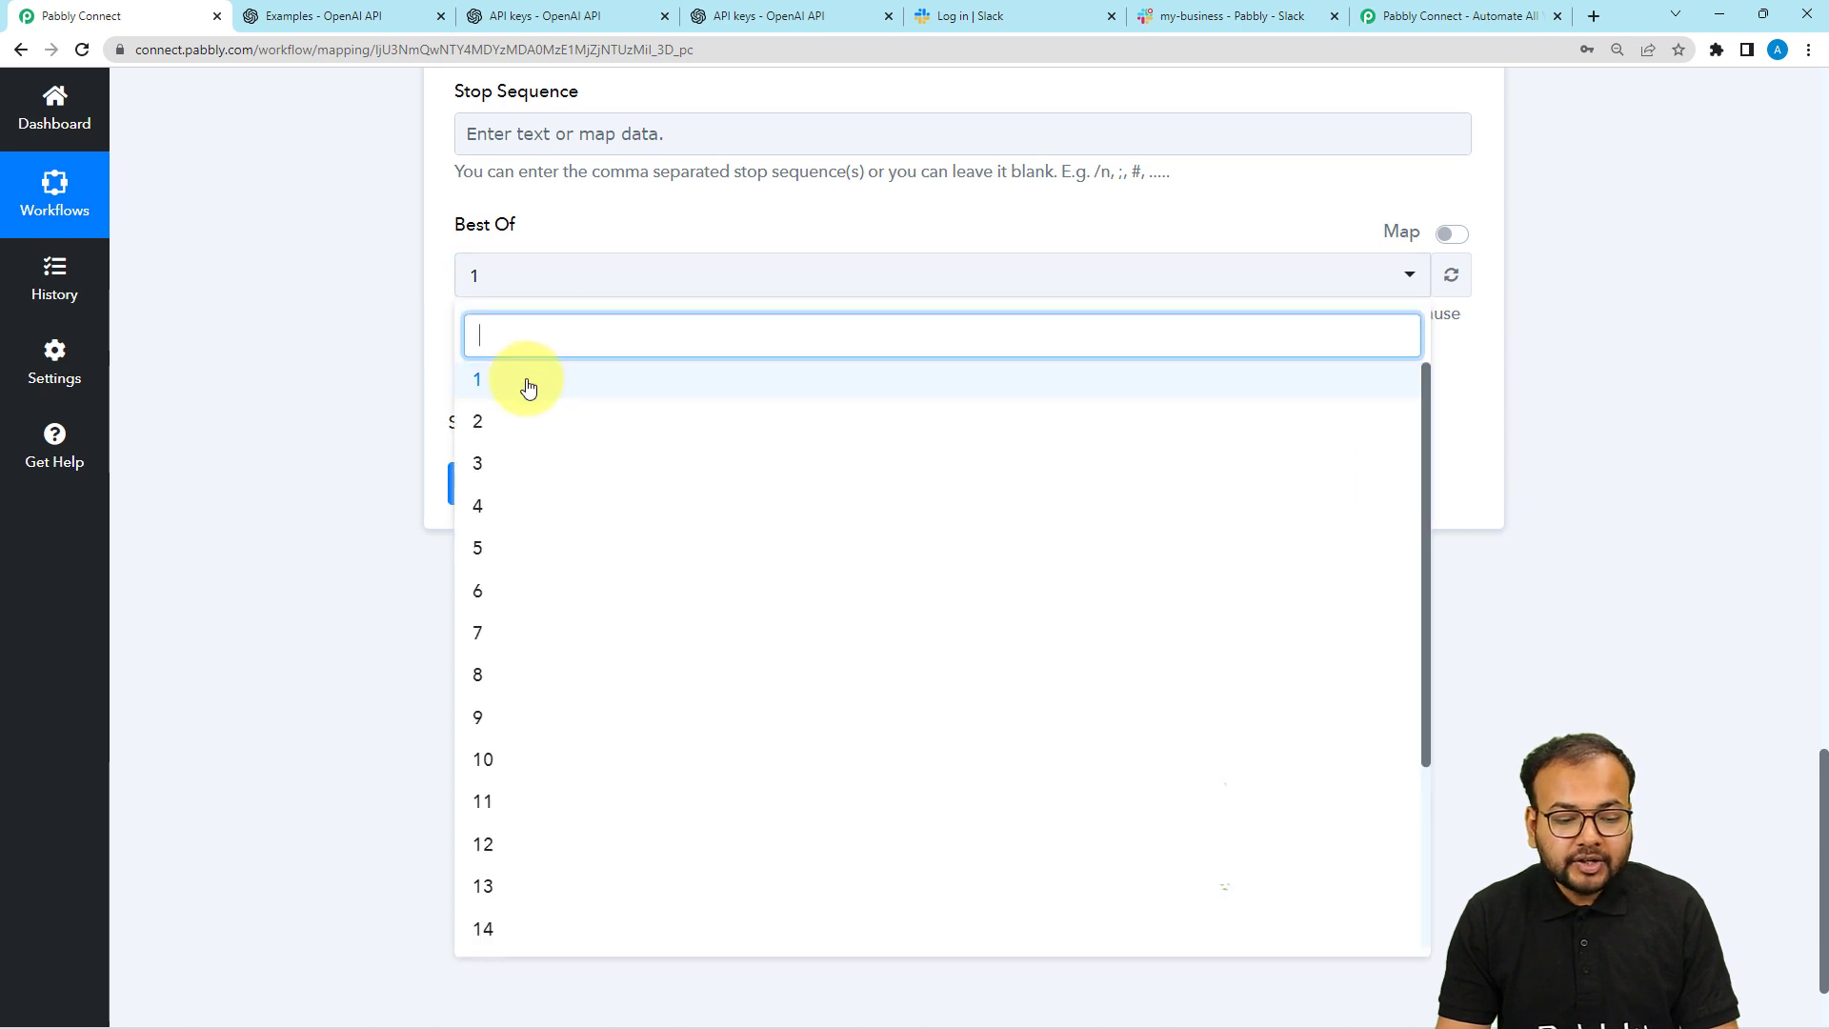
left_click(484, 424)
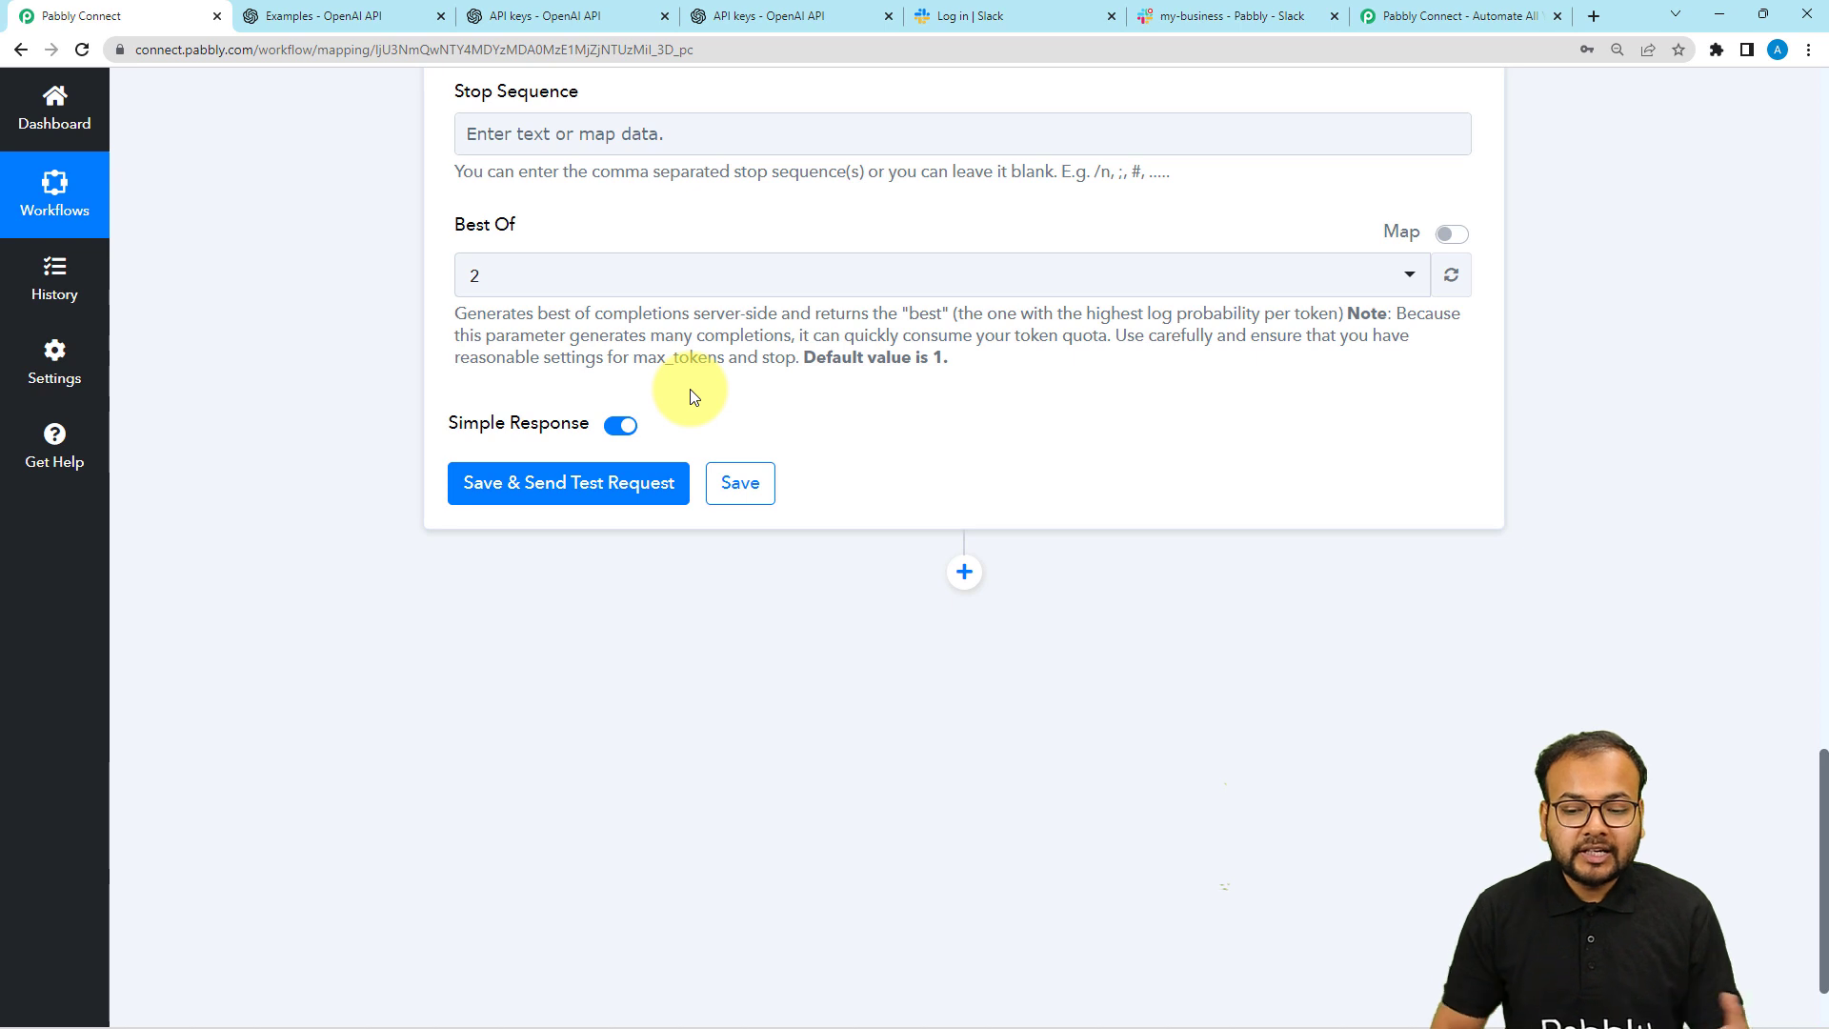
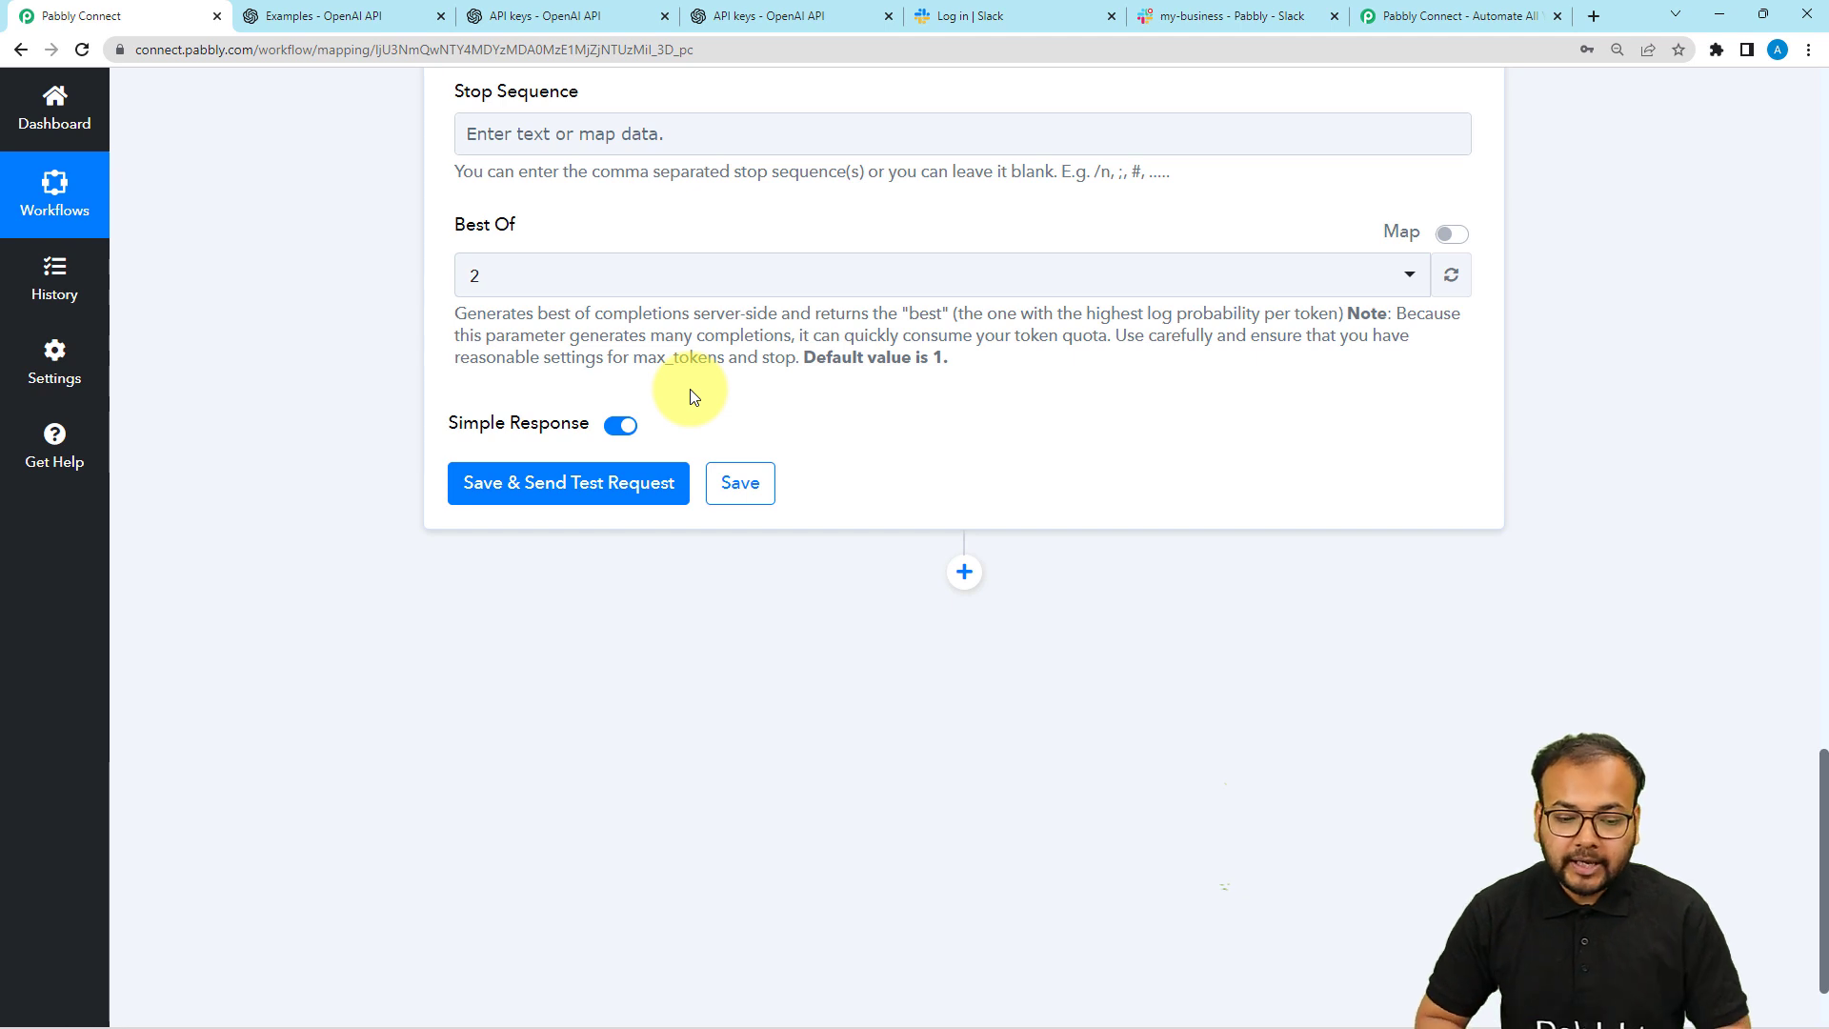
left_click(523, 488)
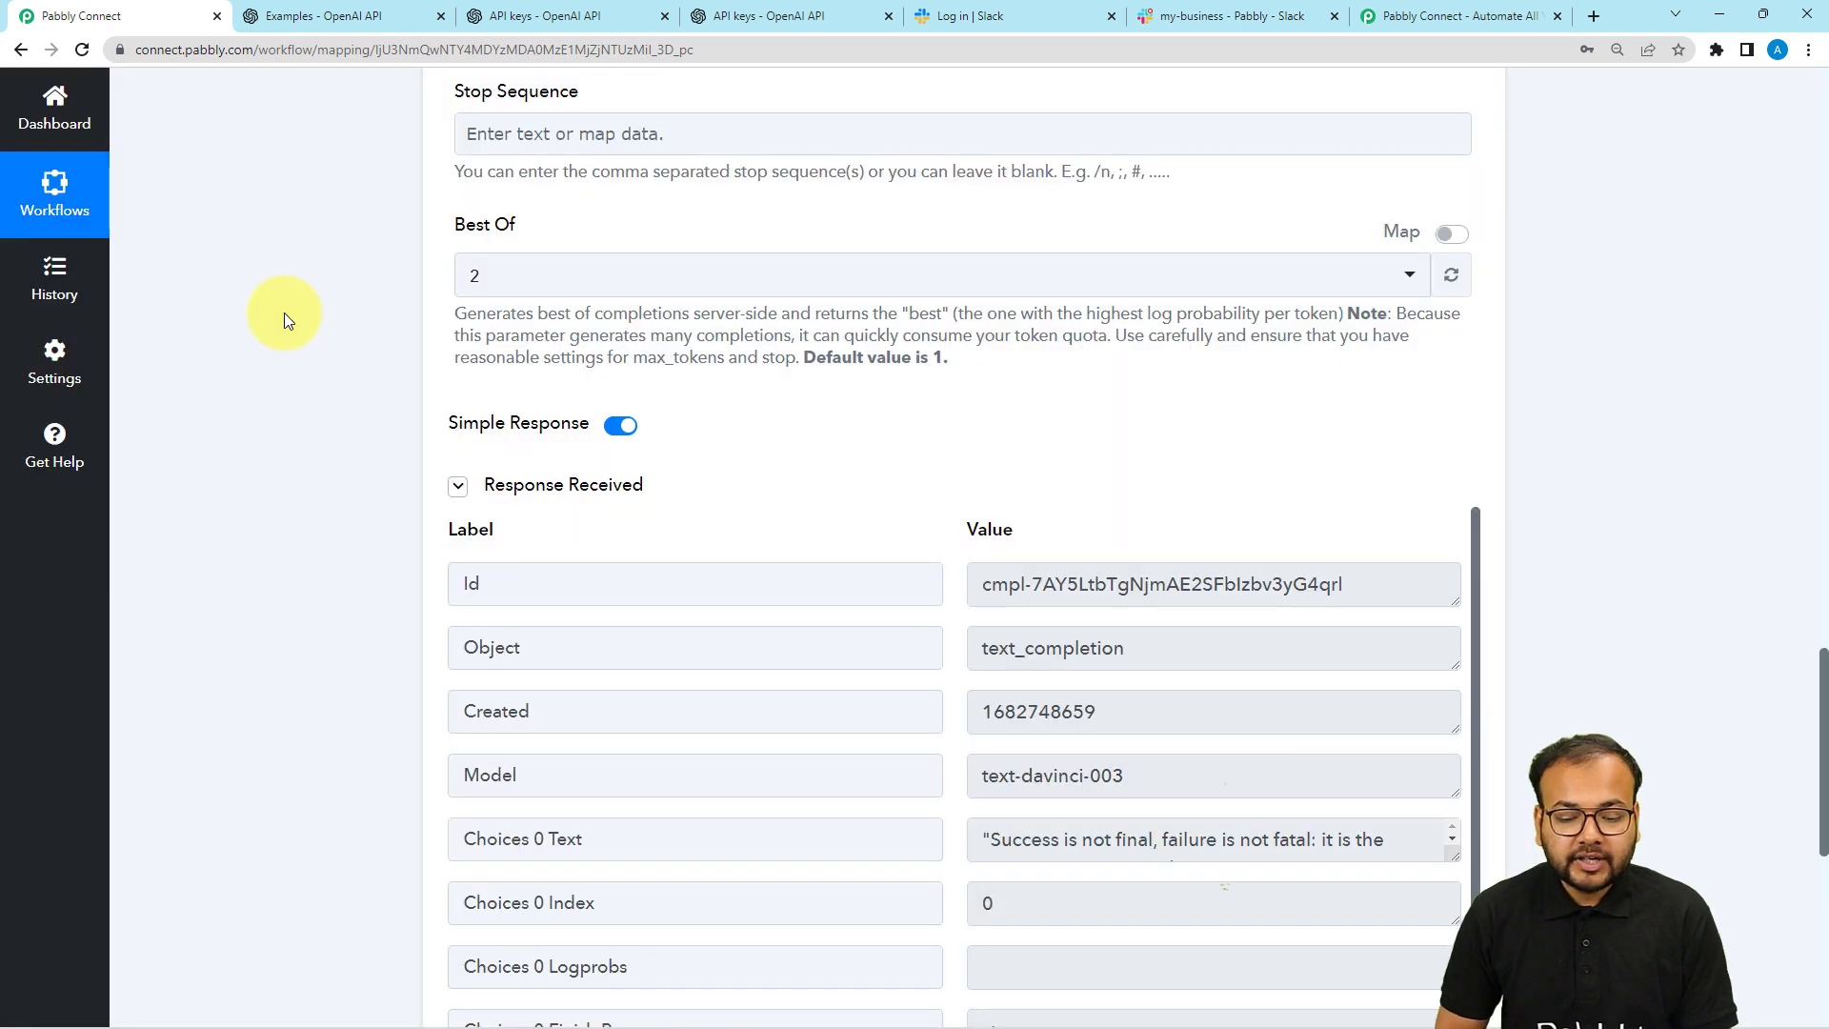
Enlarge the Choices 0 Text value in the received response and read the generated quote.
scroll(284, 312, "down", 3)
scroll(514, 457, "down", 1)
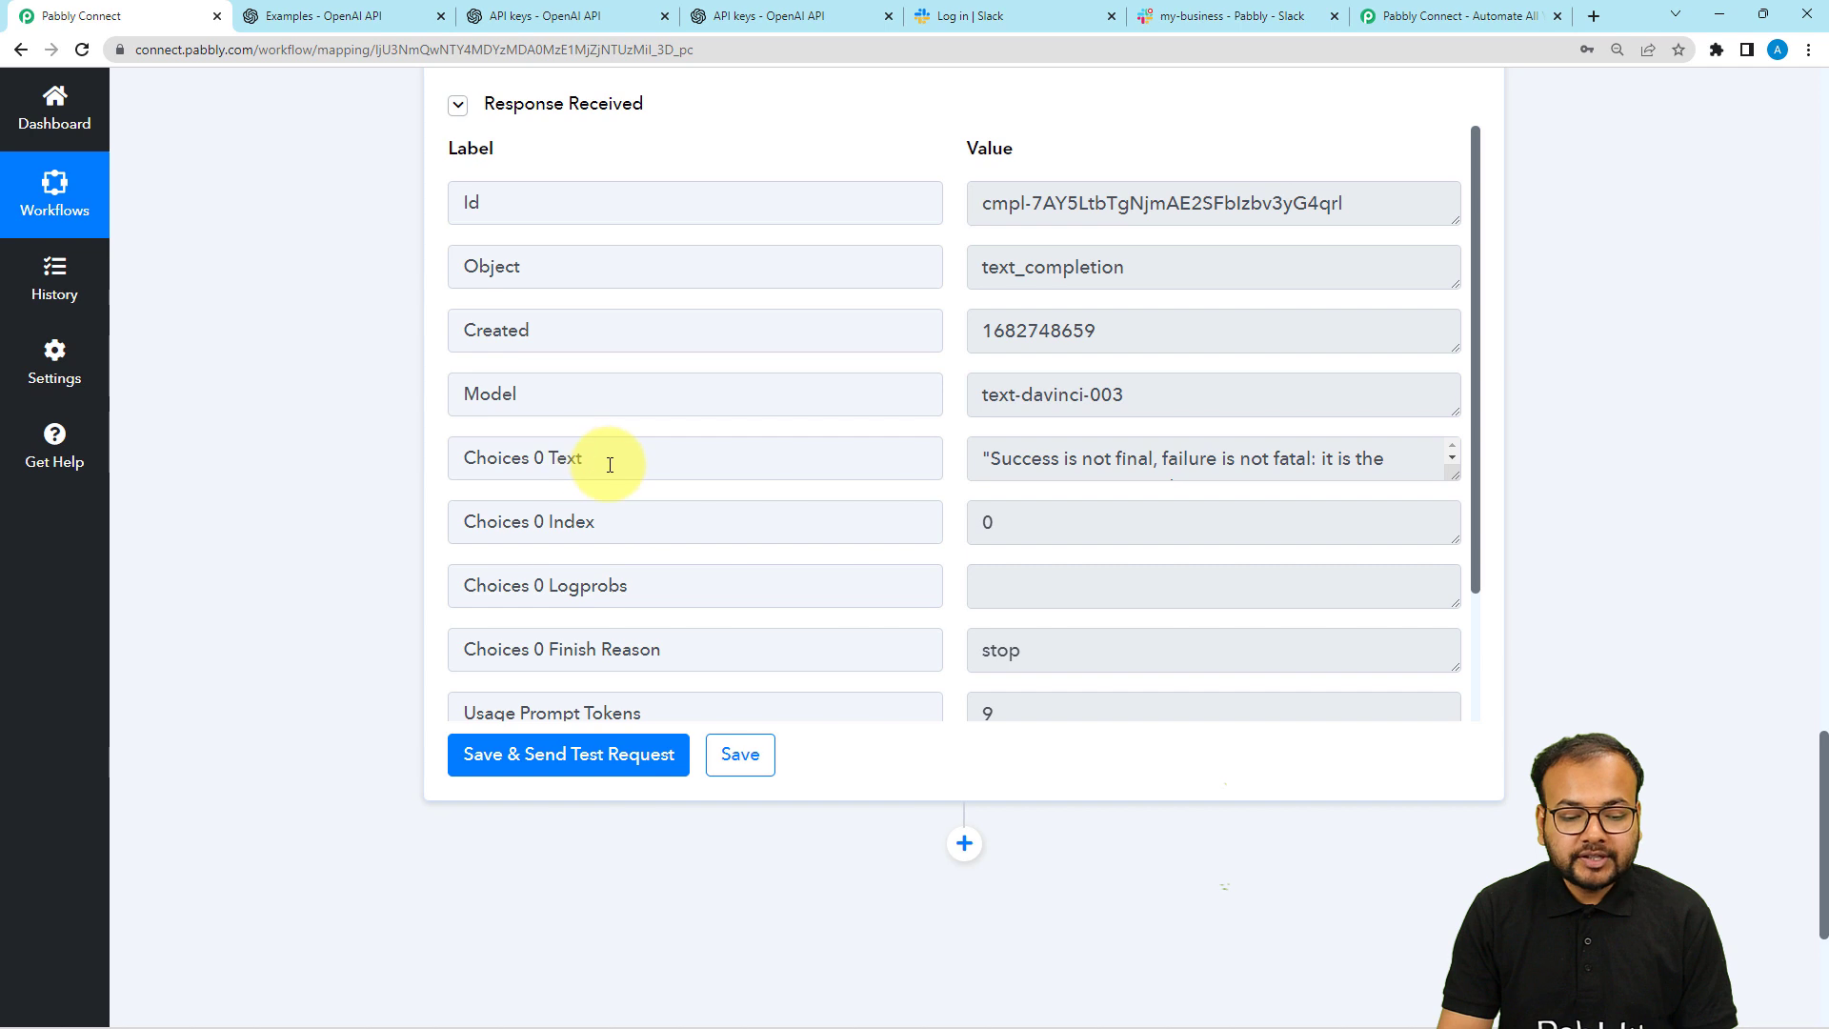
left_click_drag(604, 465, 459, 466)
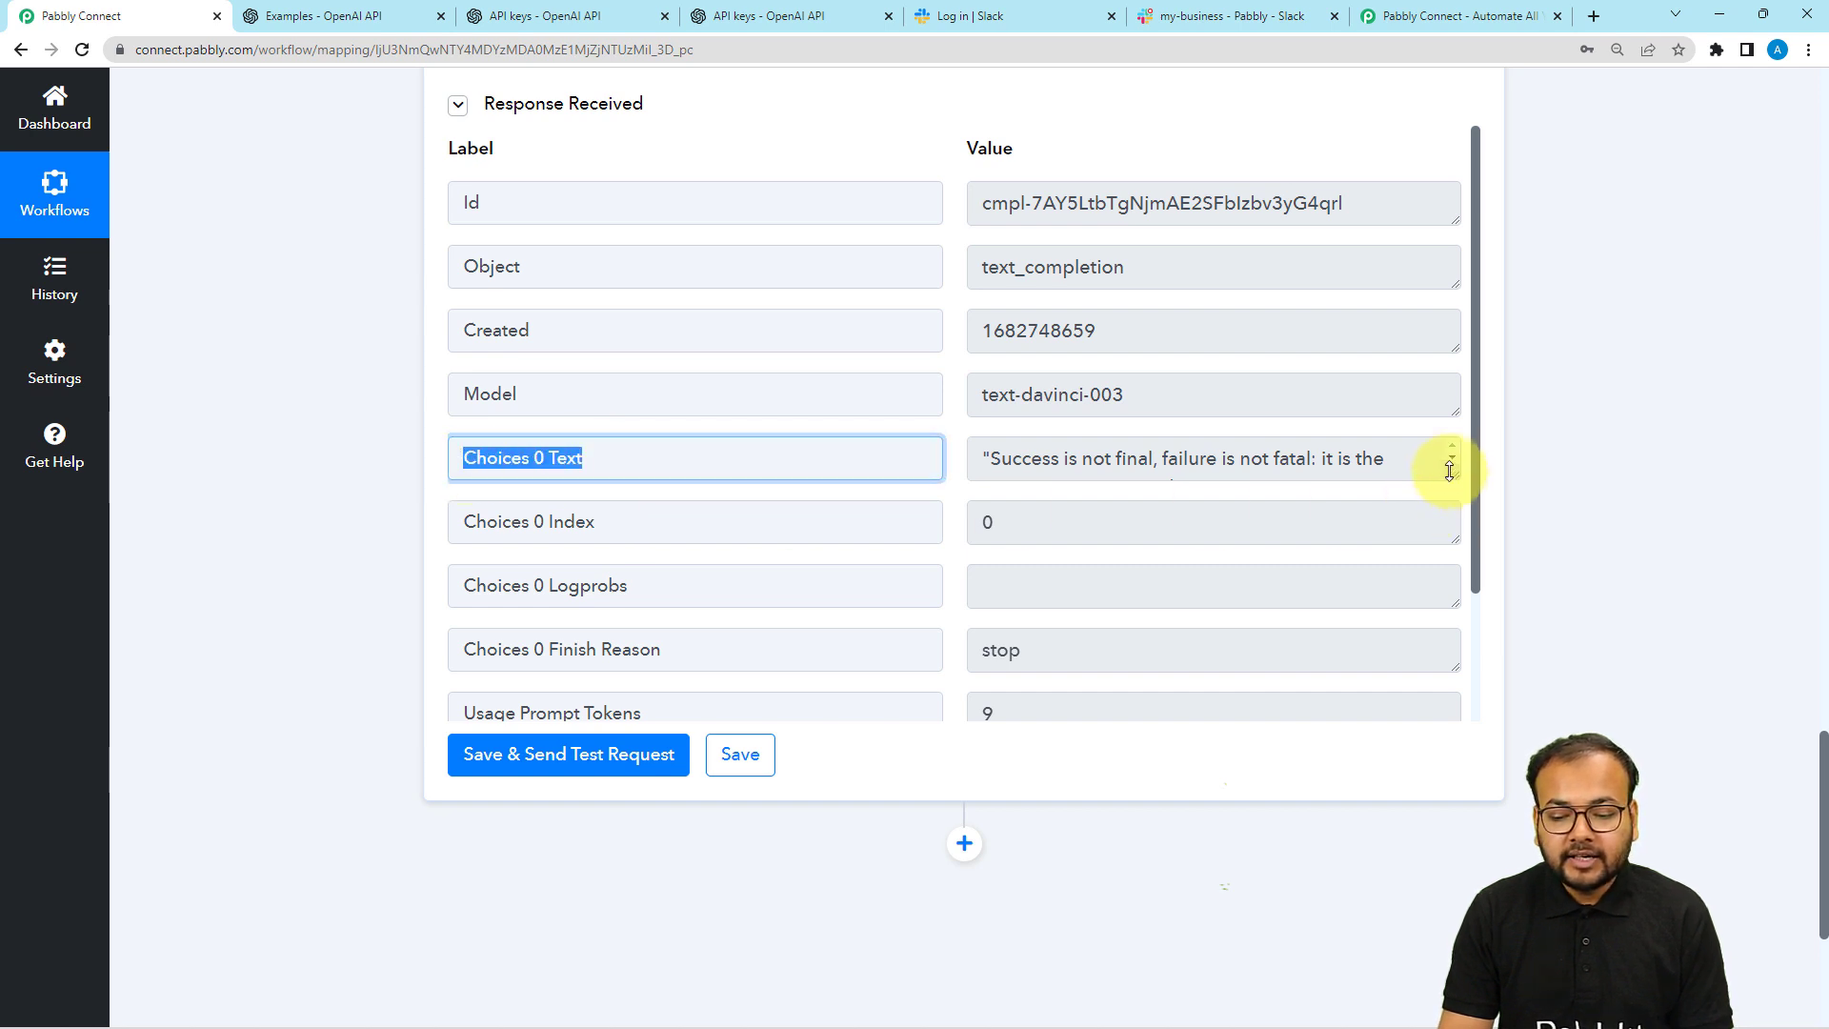
left_click_drag(1449, 471, 1457, 599)
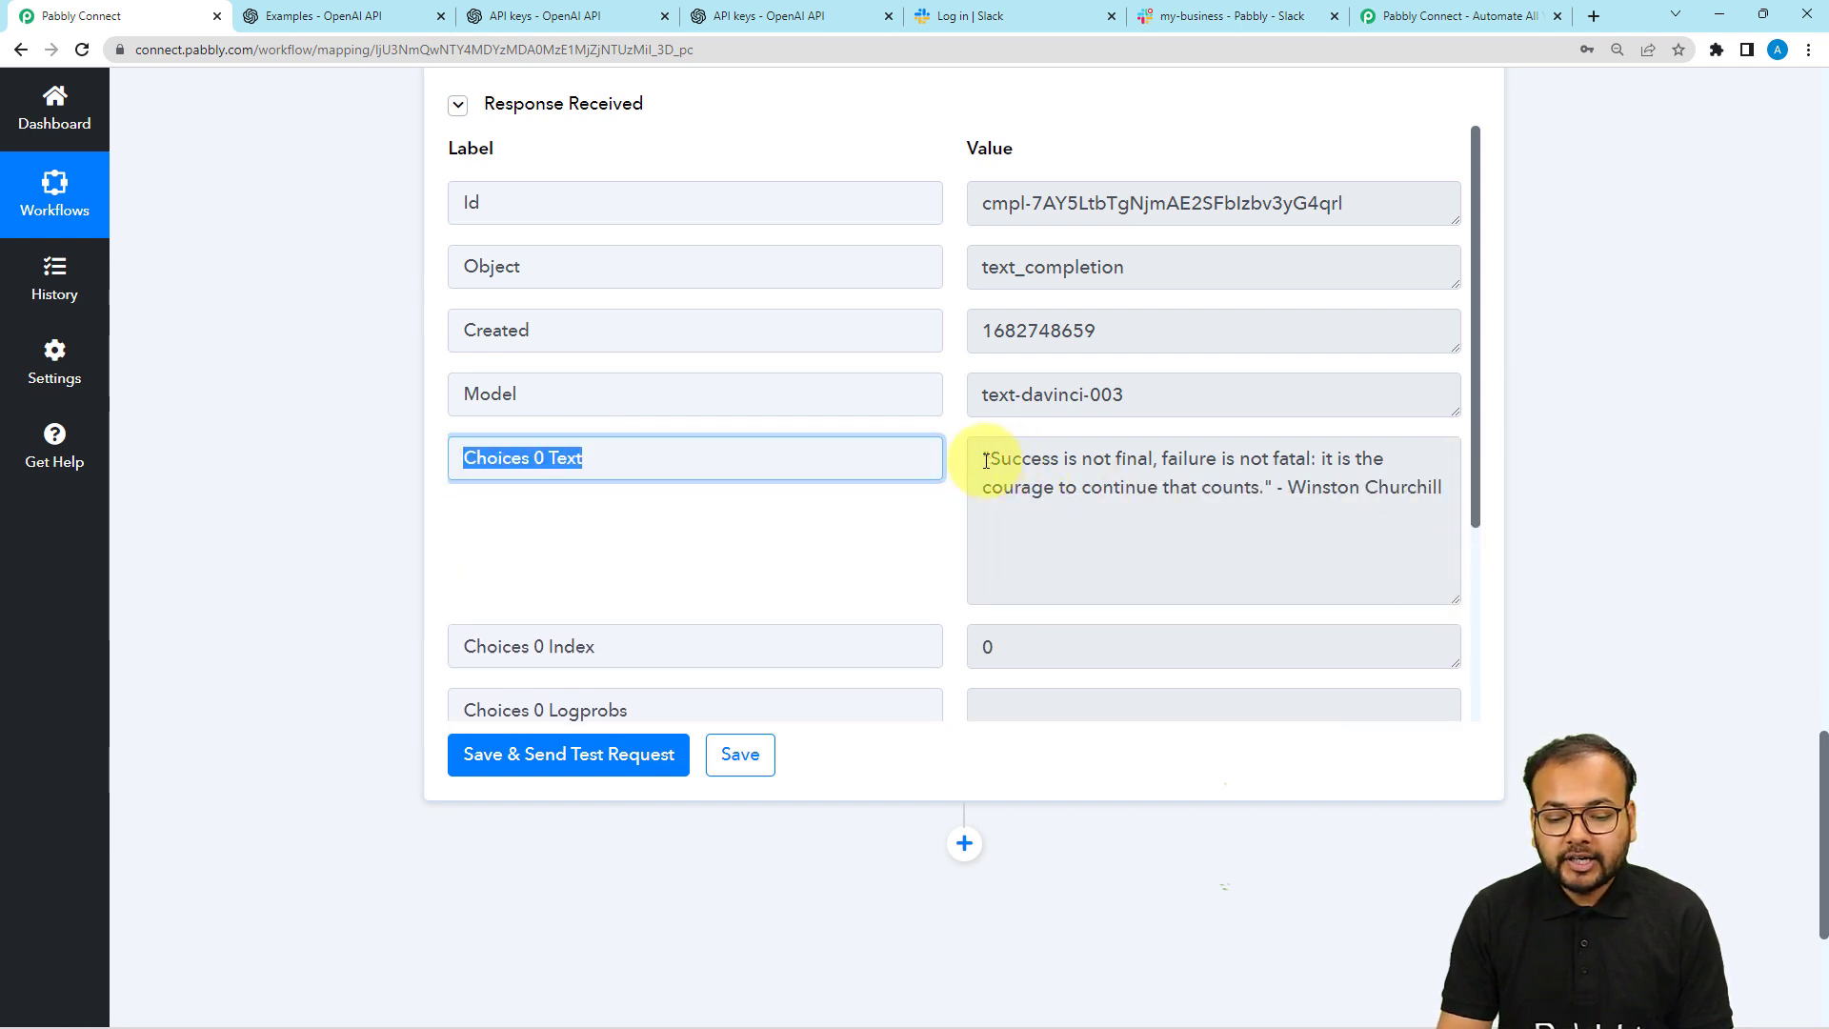
left_click_drag(986, 462, 1310, 487)
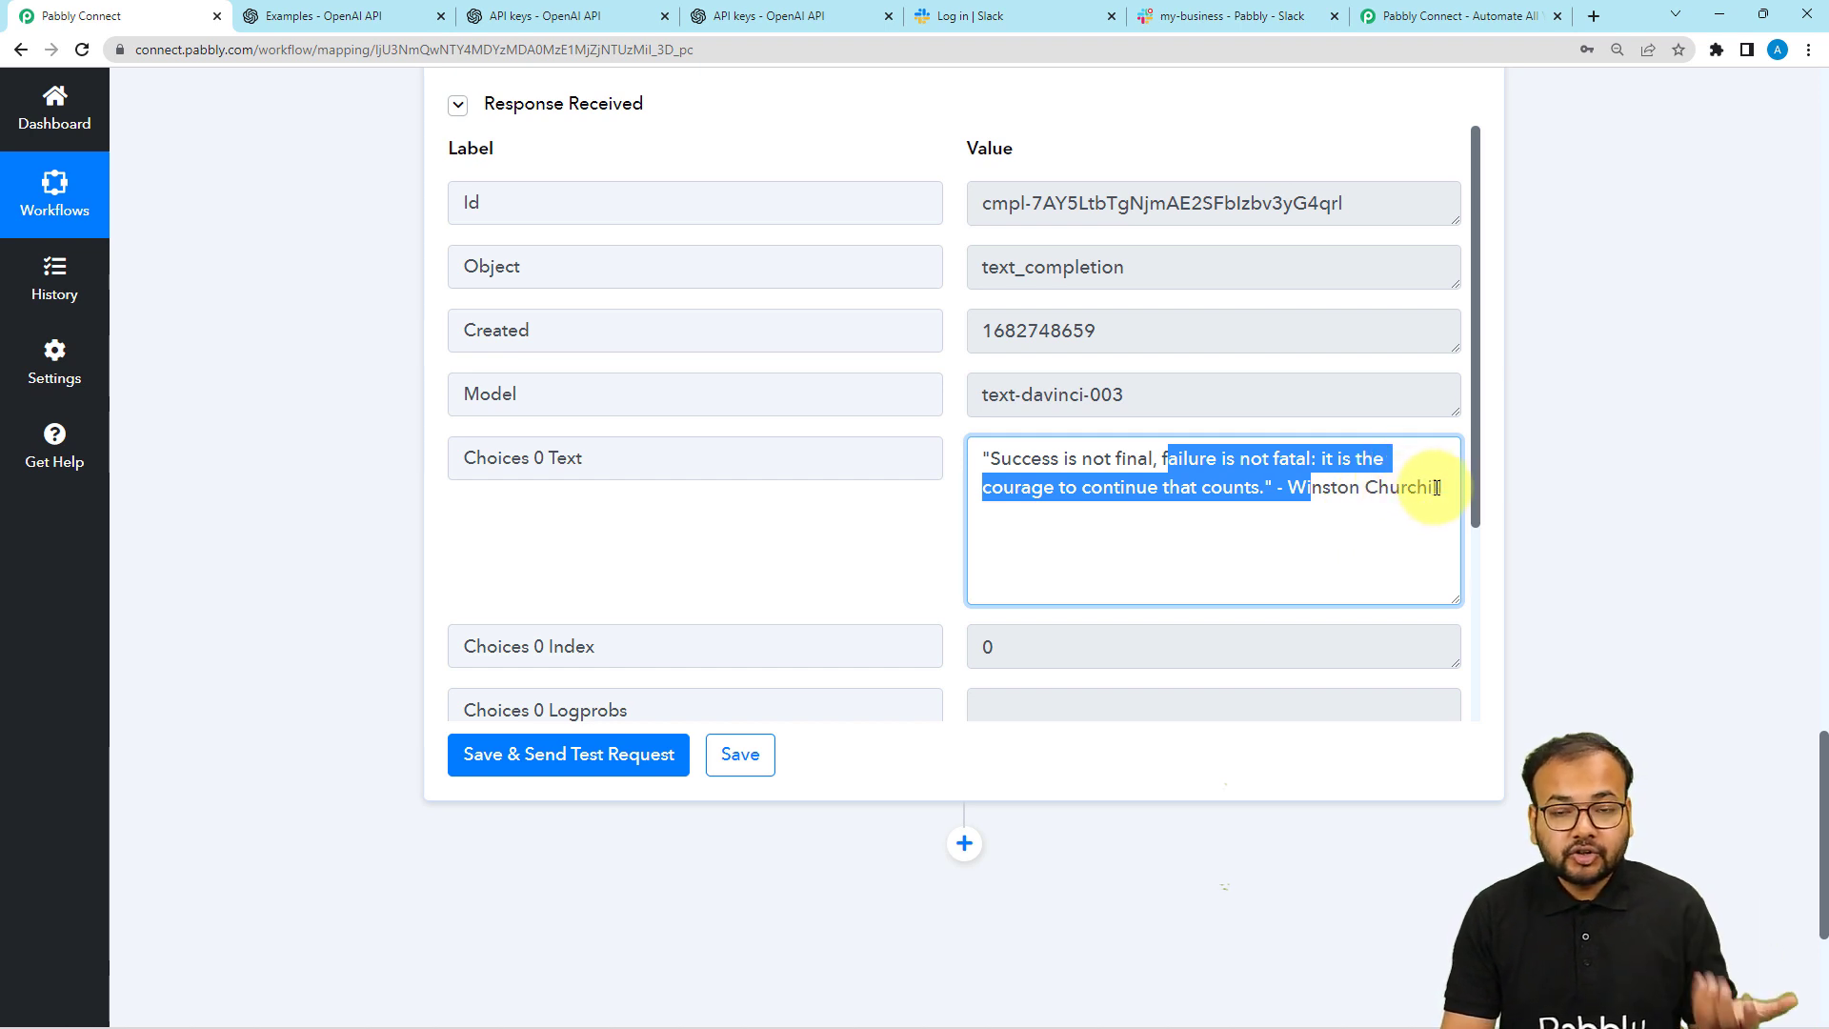
scroll(1315, 505, "down", 2)
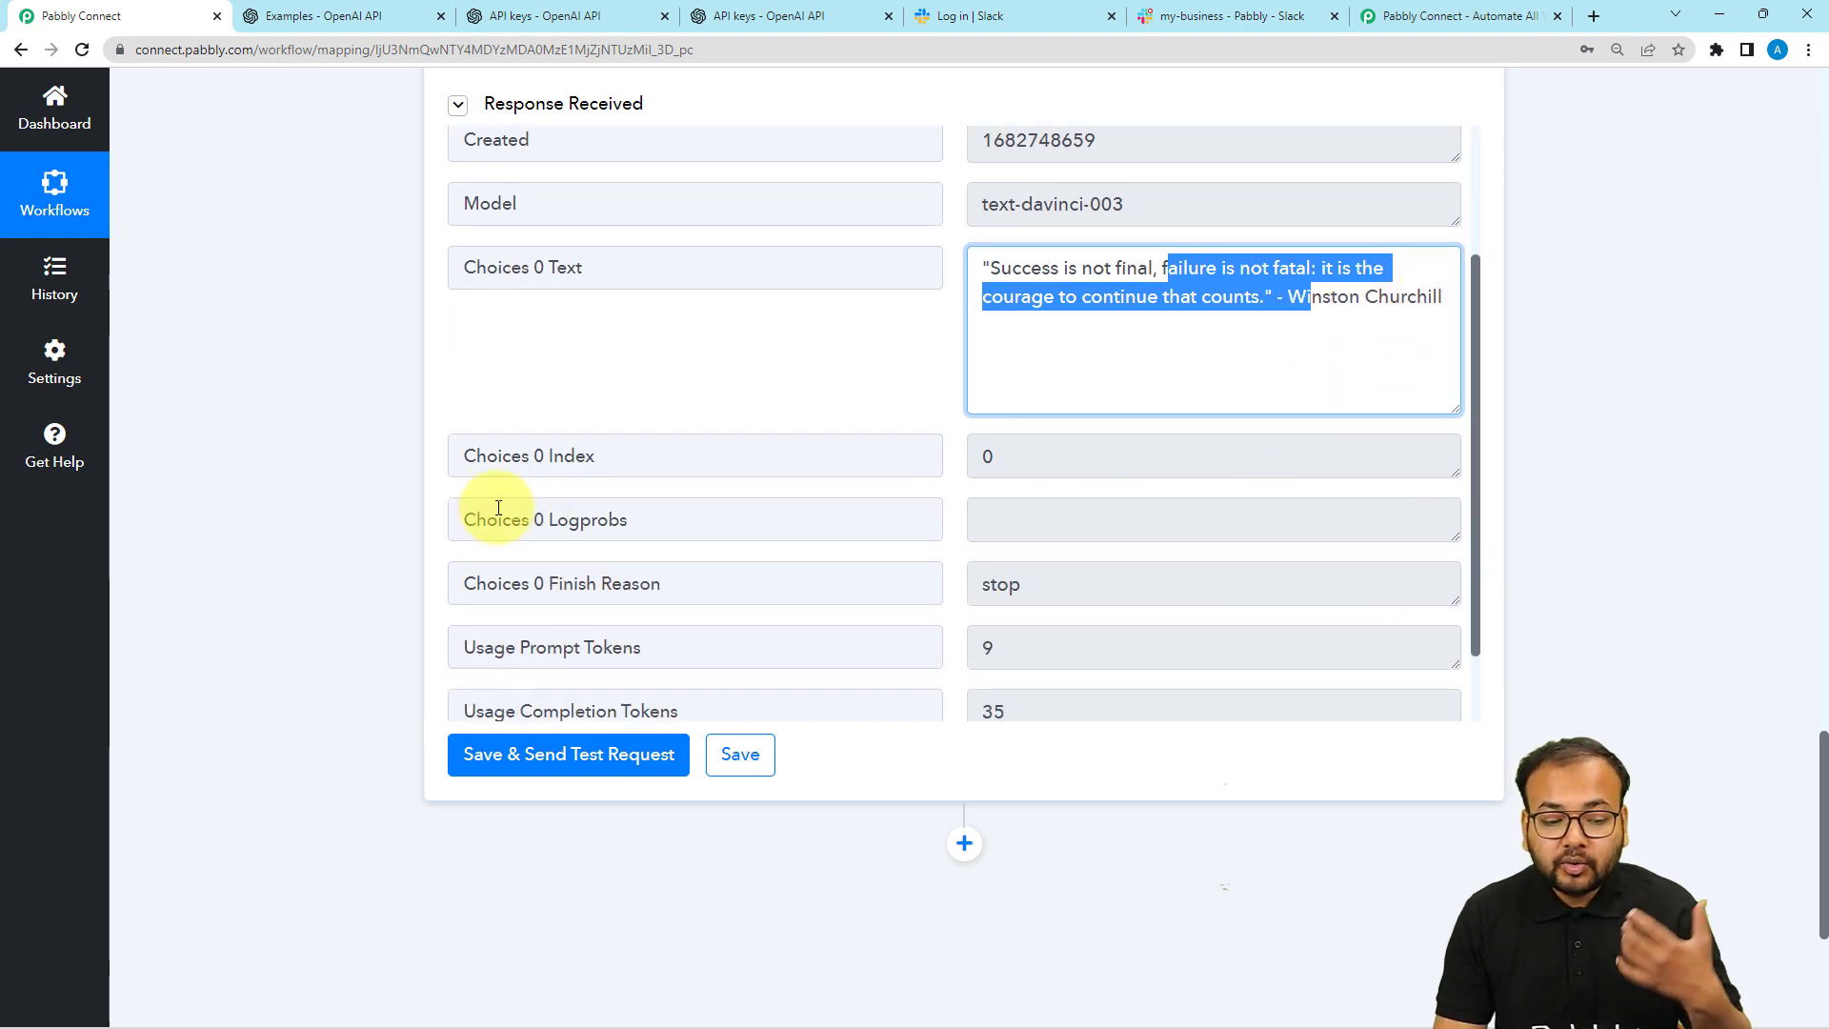
scroll(423, 476, "up", 1)
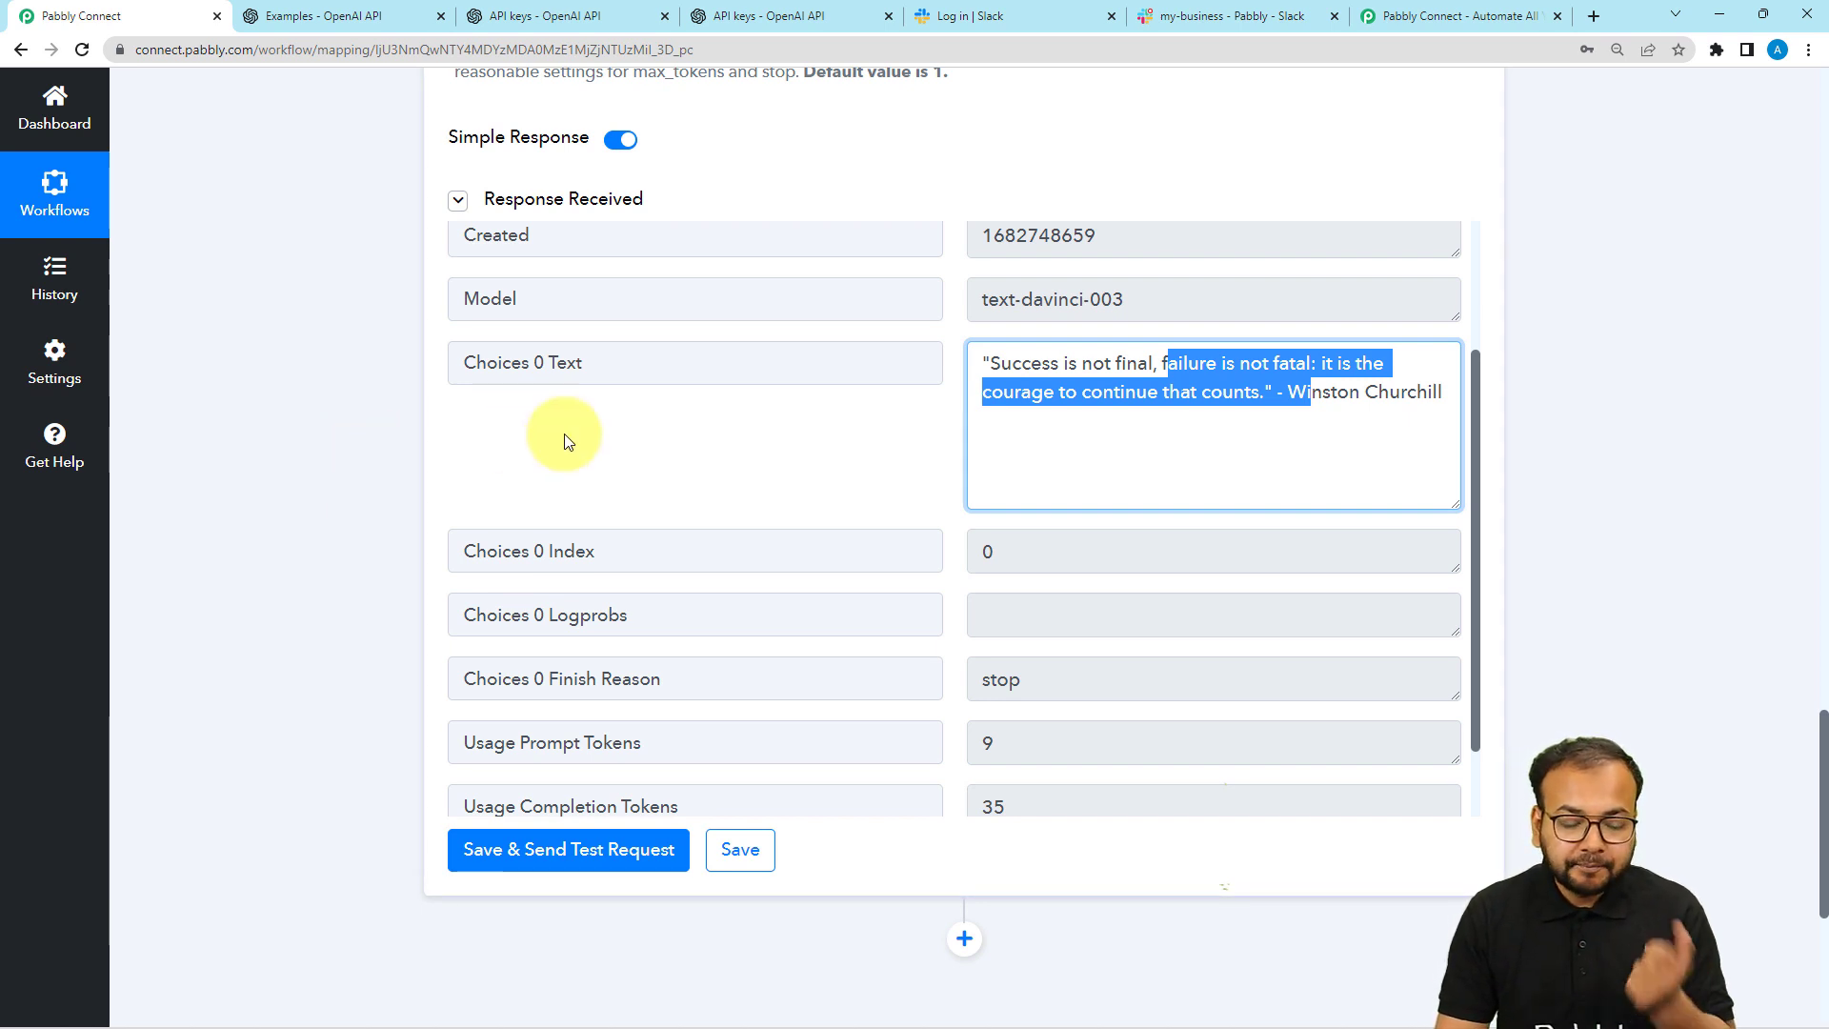
Add a Slack action after the OpenAI step with Send Channel Message as its action event.
scroll(364, 392, "down", 4)
scroll(364, 392, "down", 1)
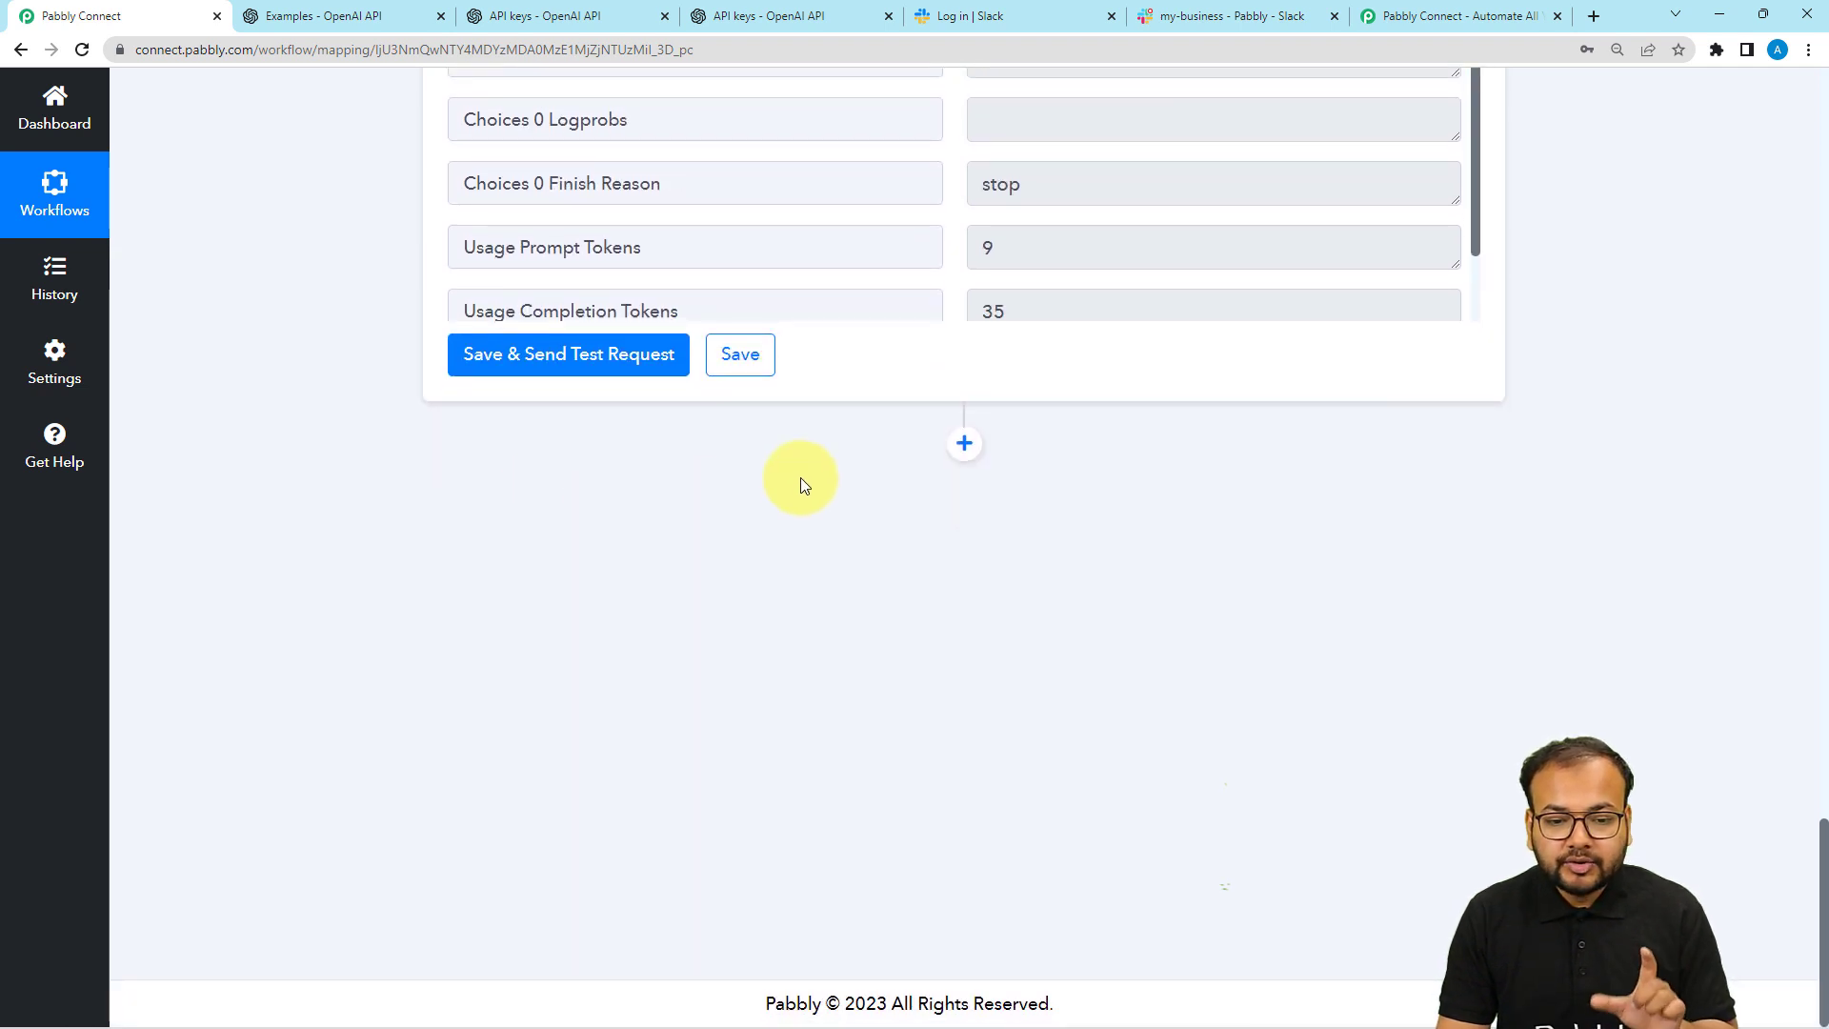
left_click(964, 442)
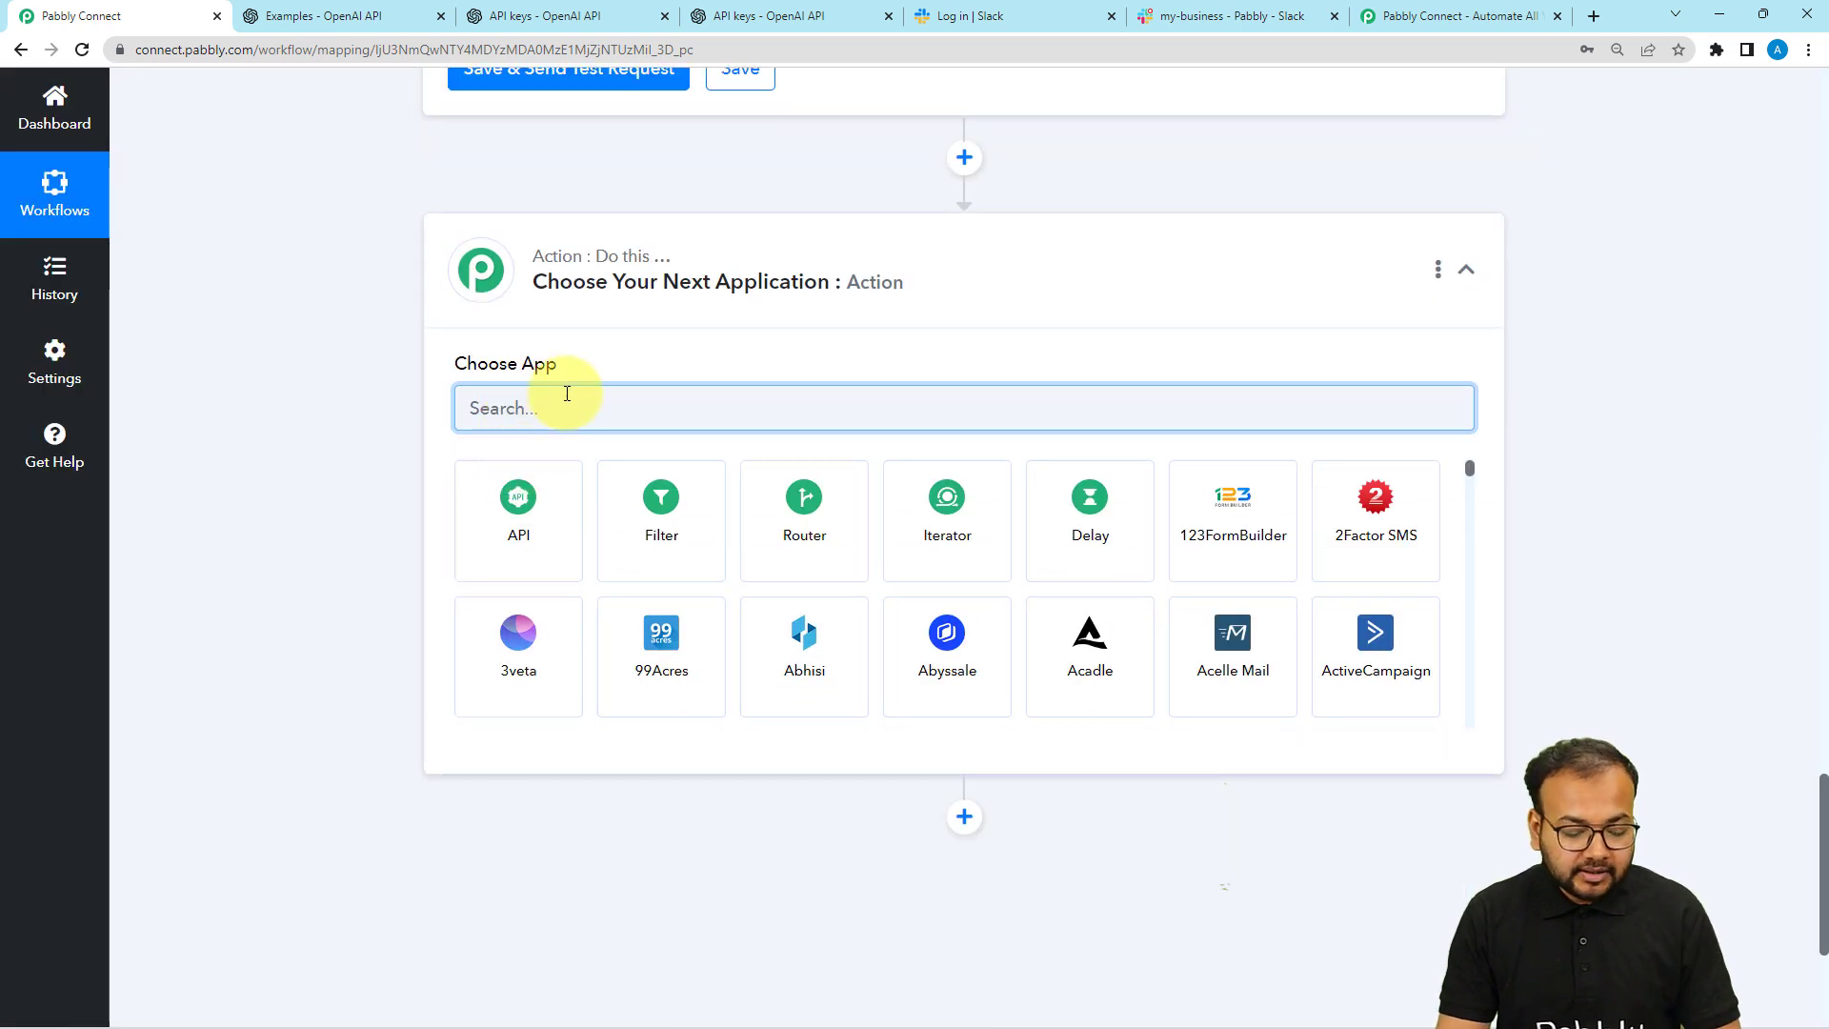
type("slack")
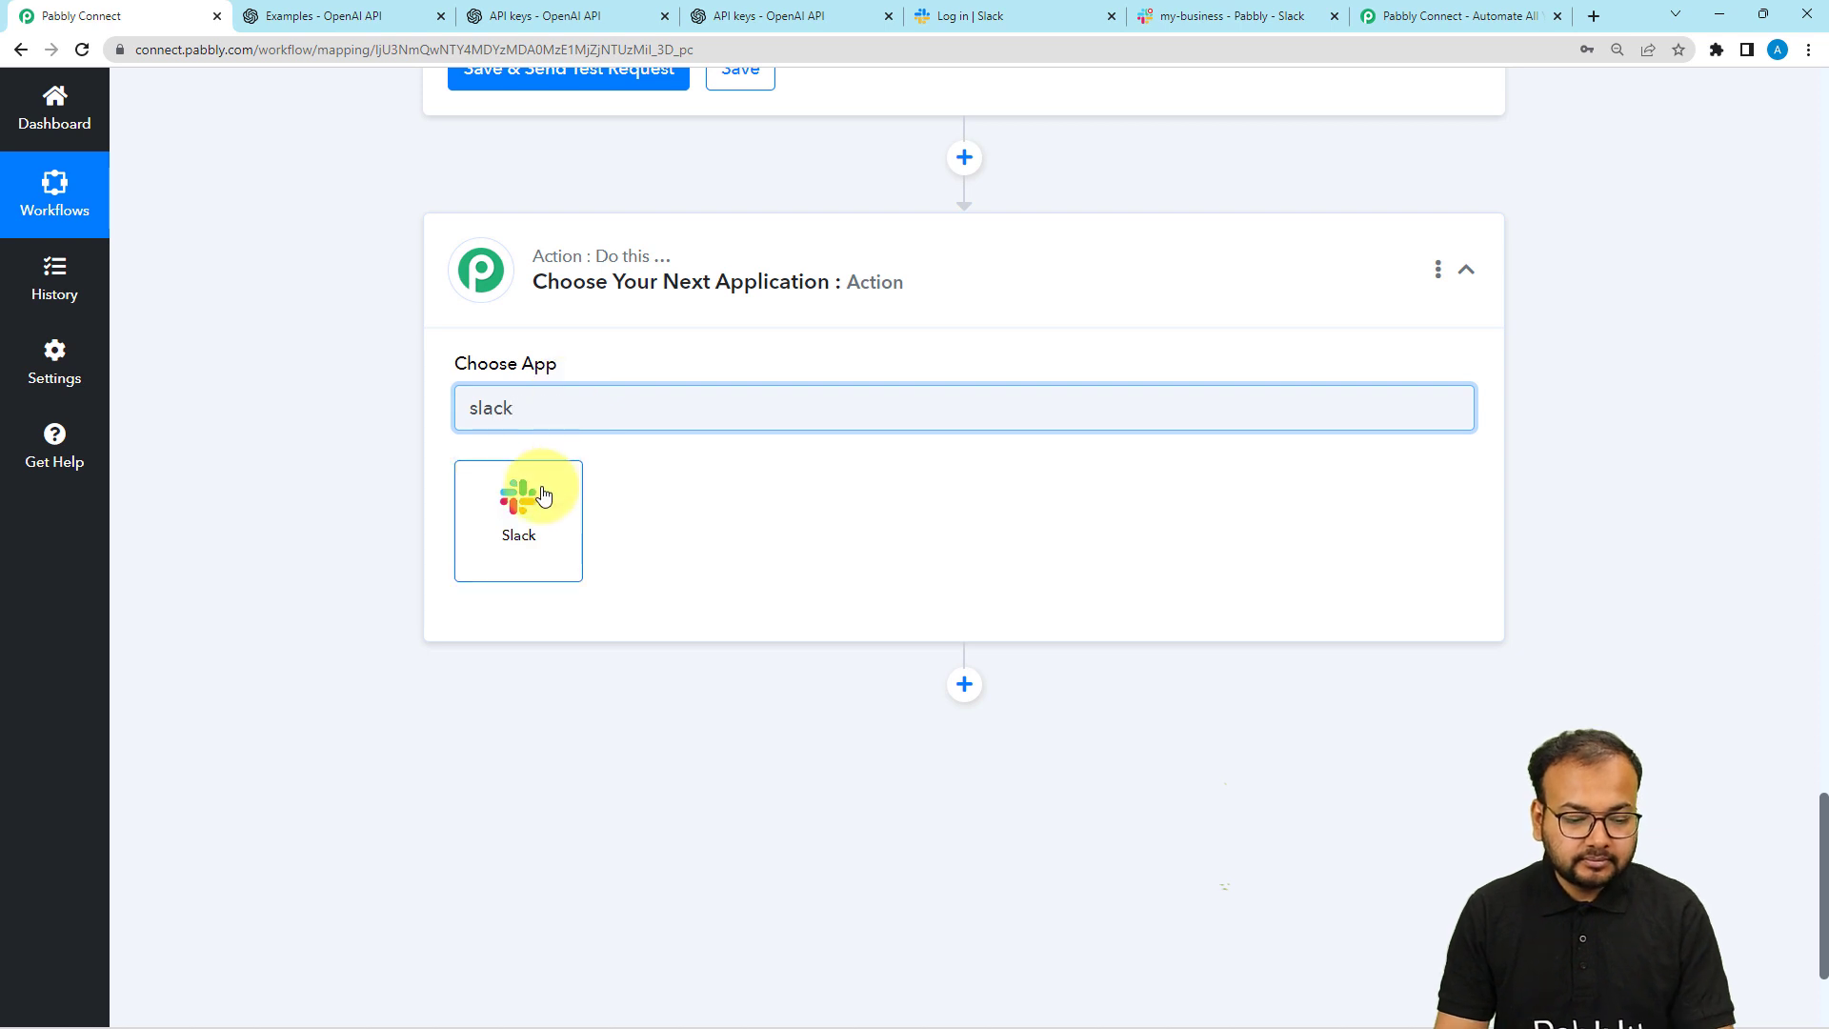
left_click(529, 497)
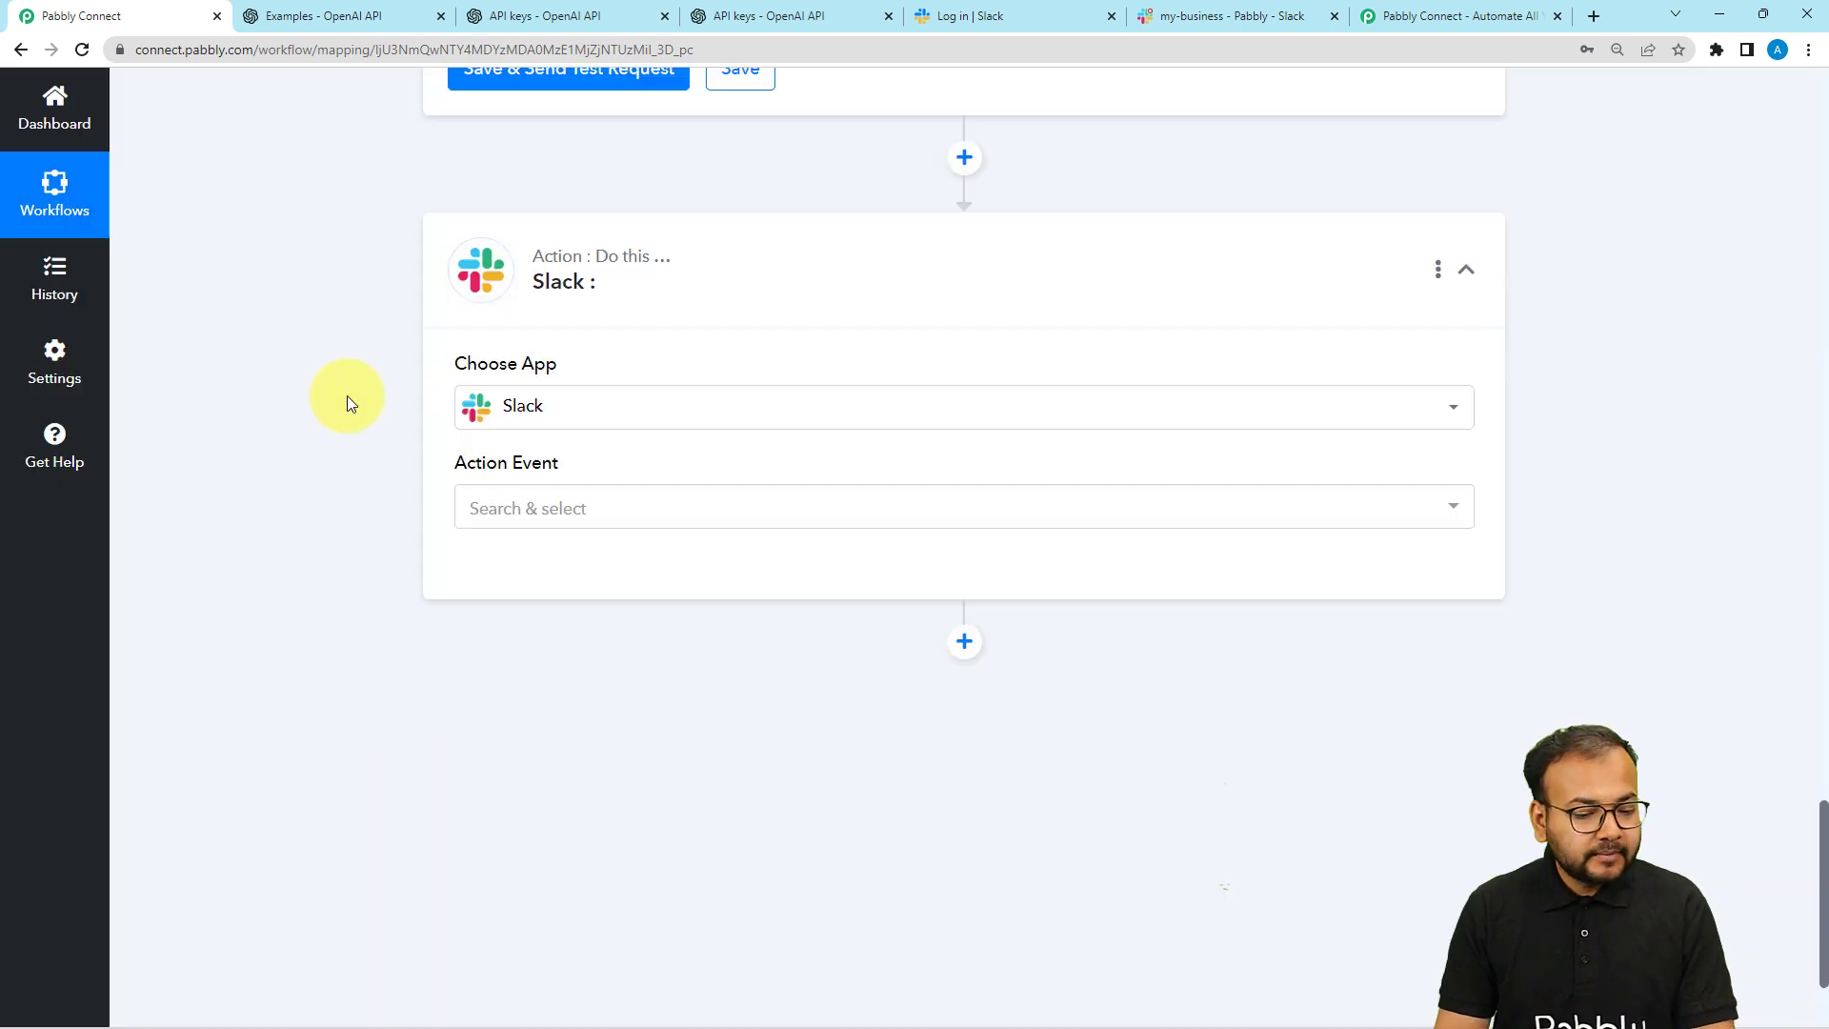
left_click(502, 510)
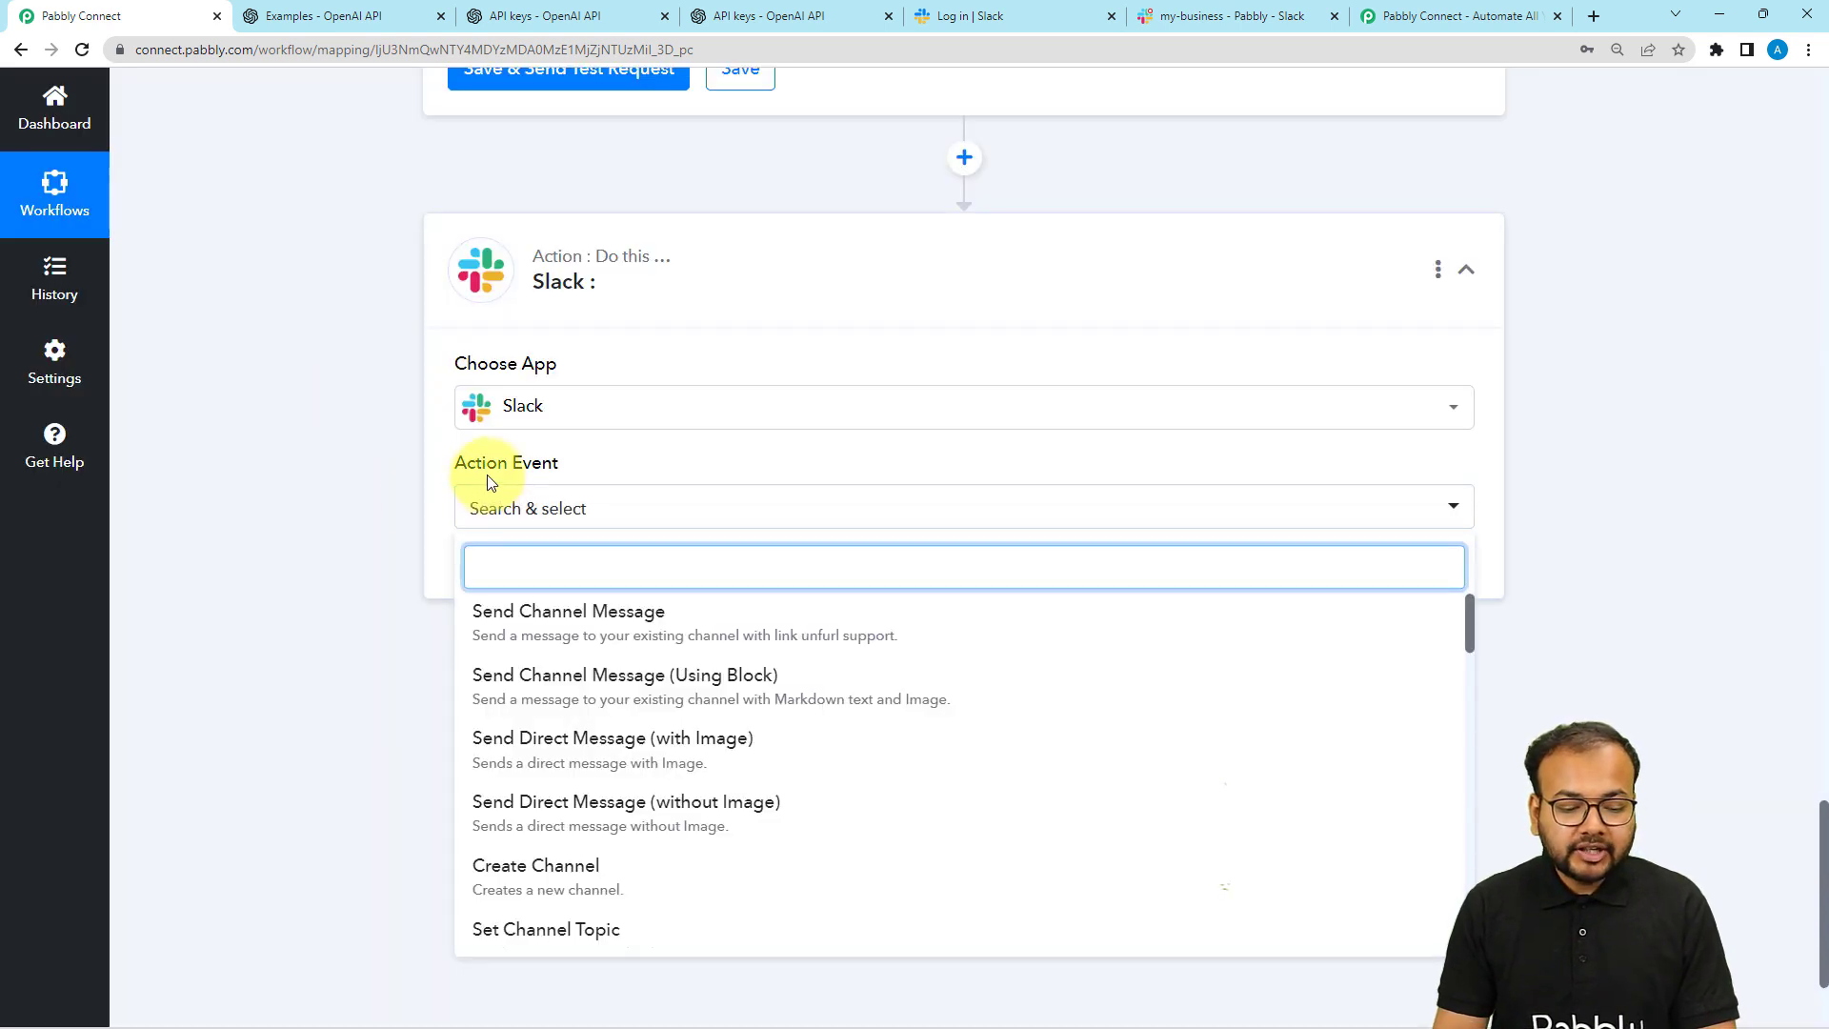
left_click(522, 647)
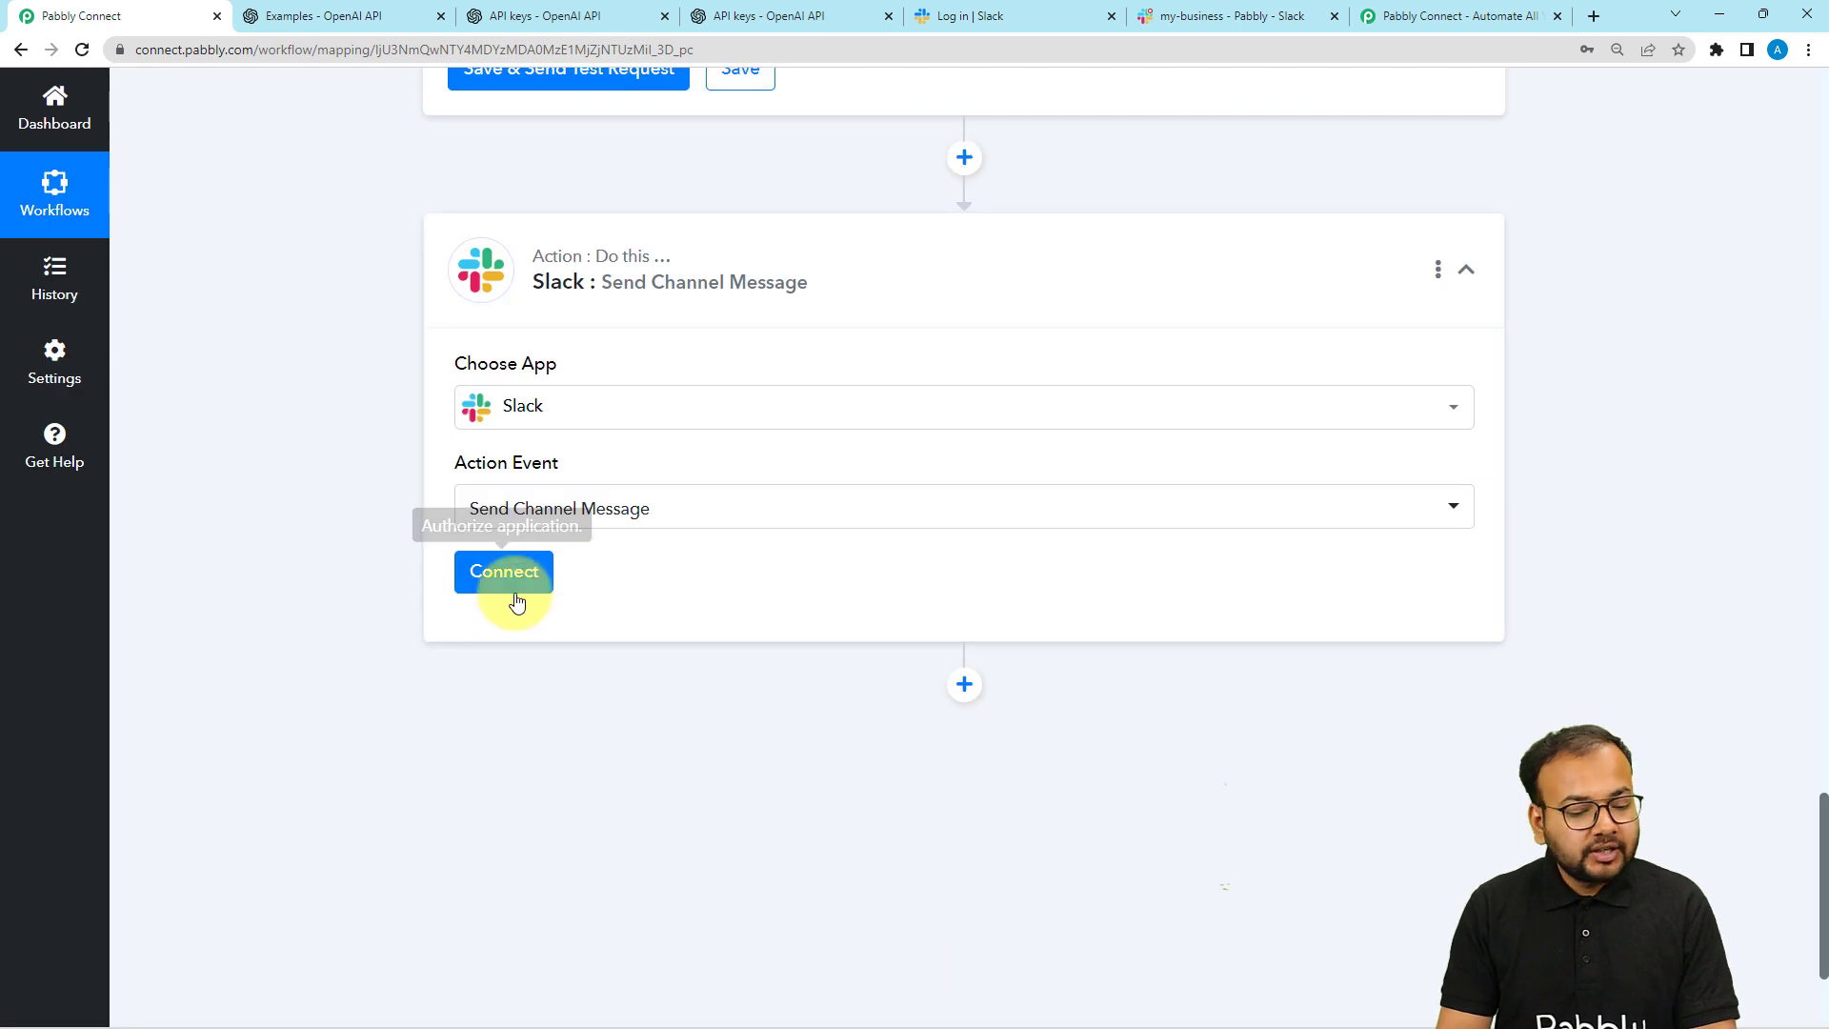
Start connecting the Slack action through a new connection instead of an existing one.
left_click(514, 576)
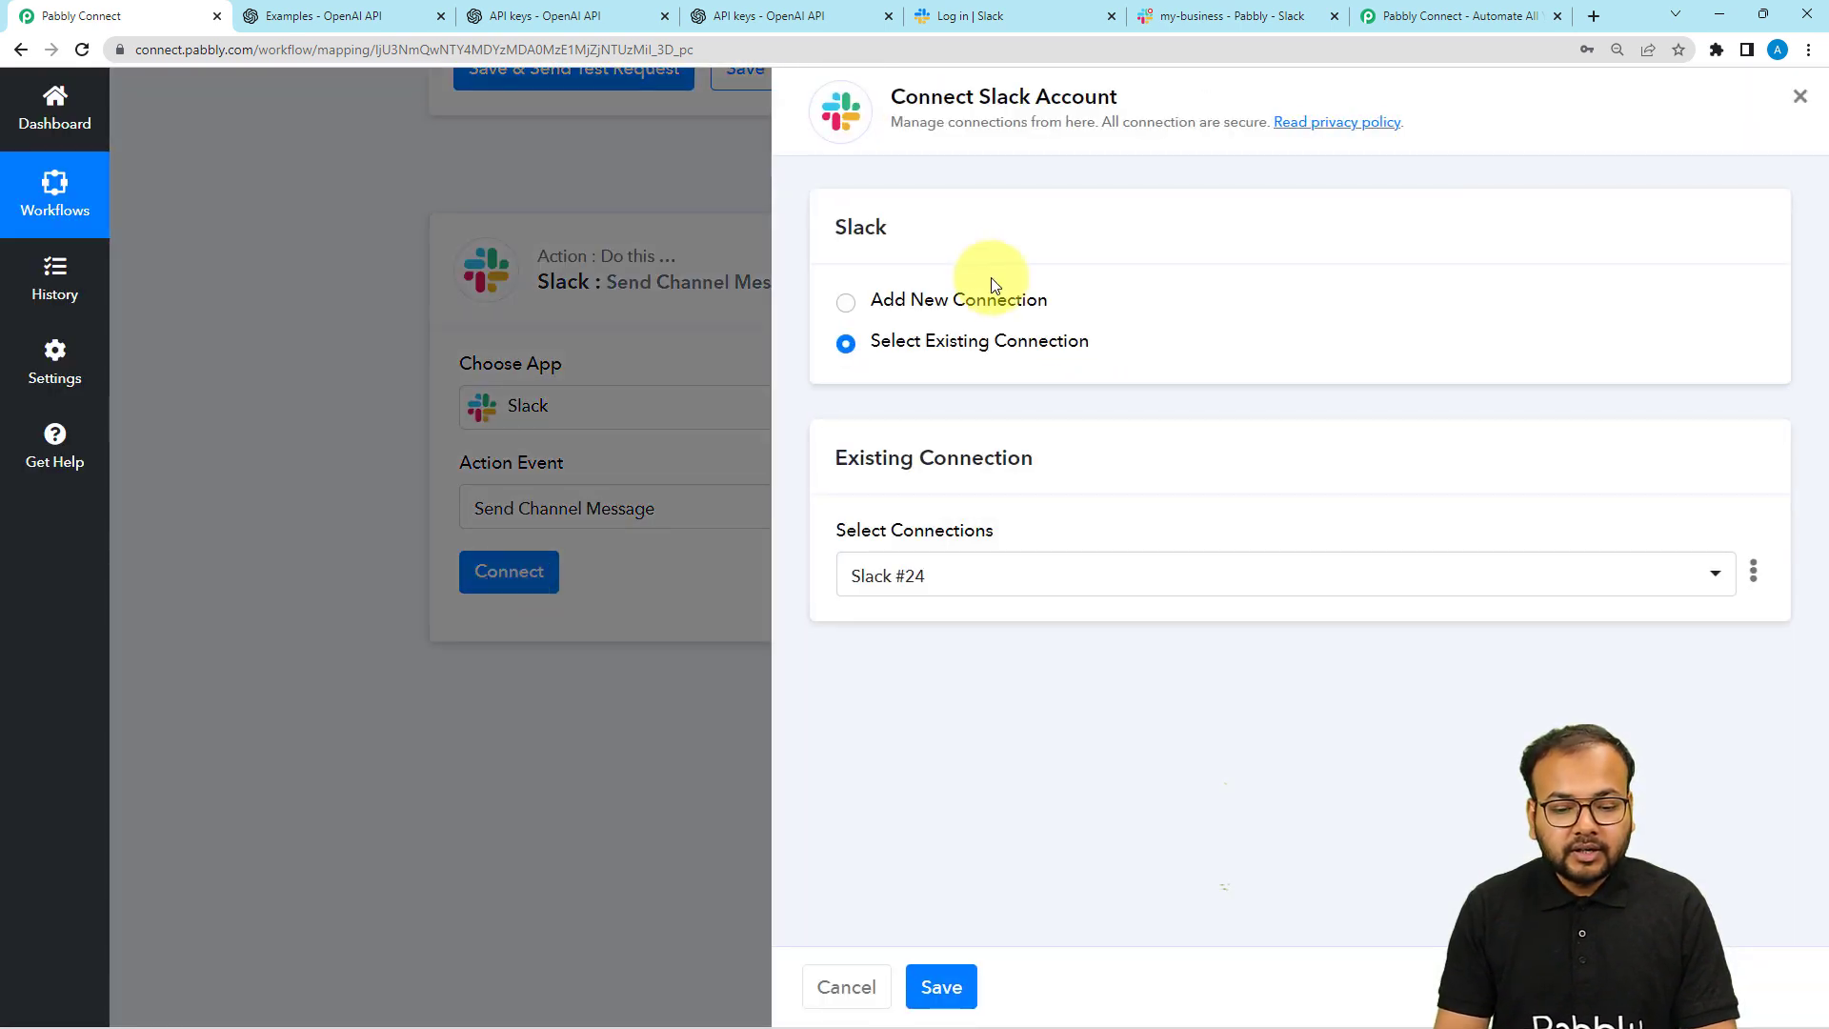
left_click(865, 305)
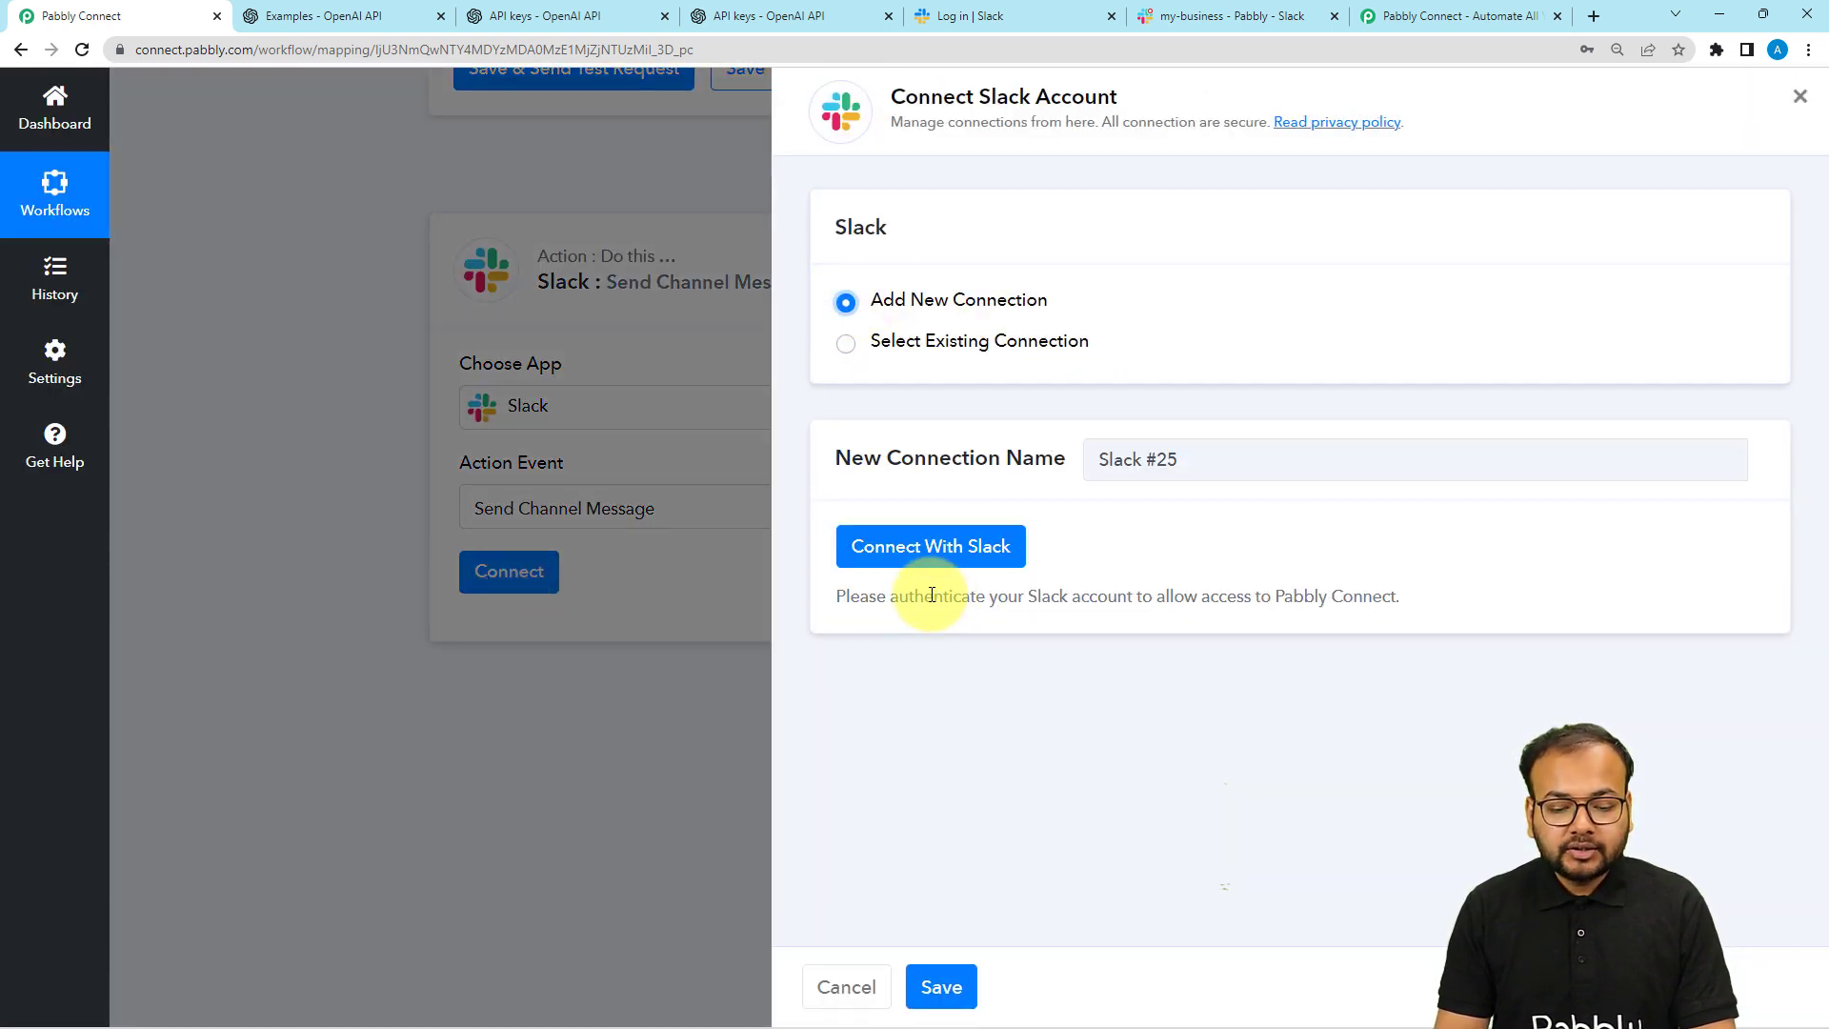
left_click(929, 552)
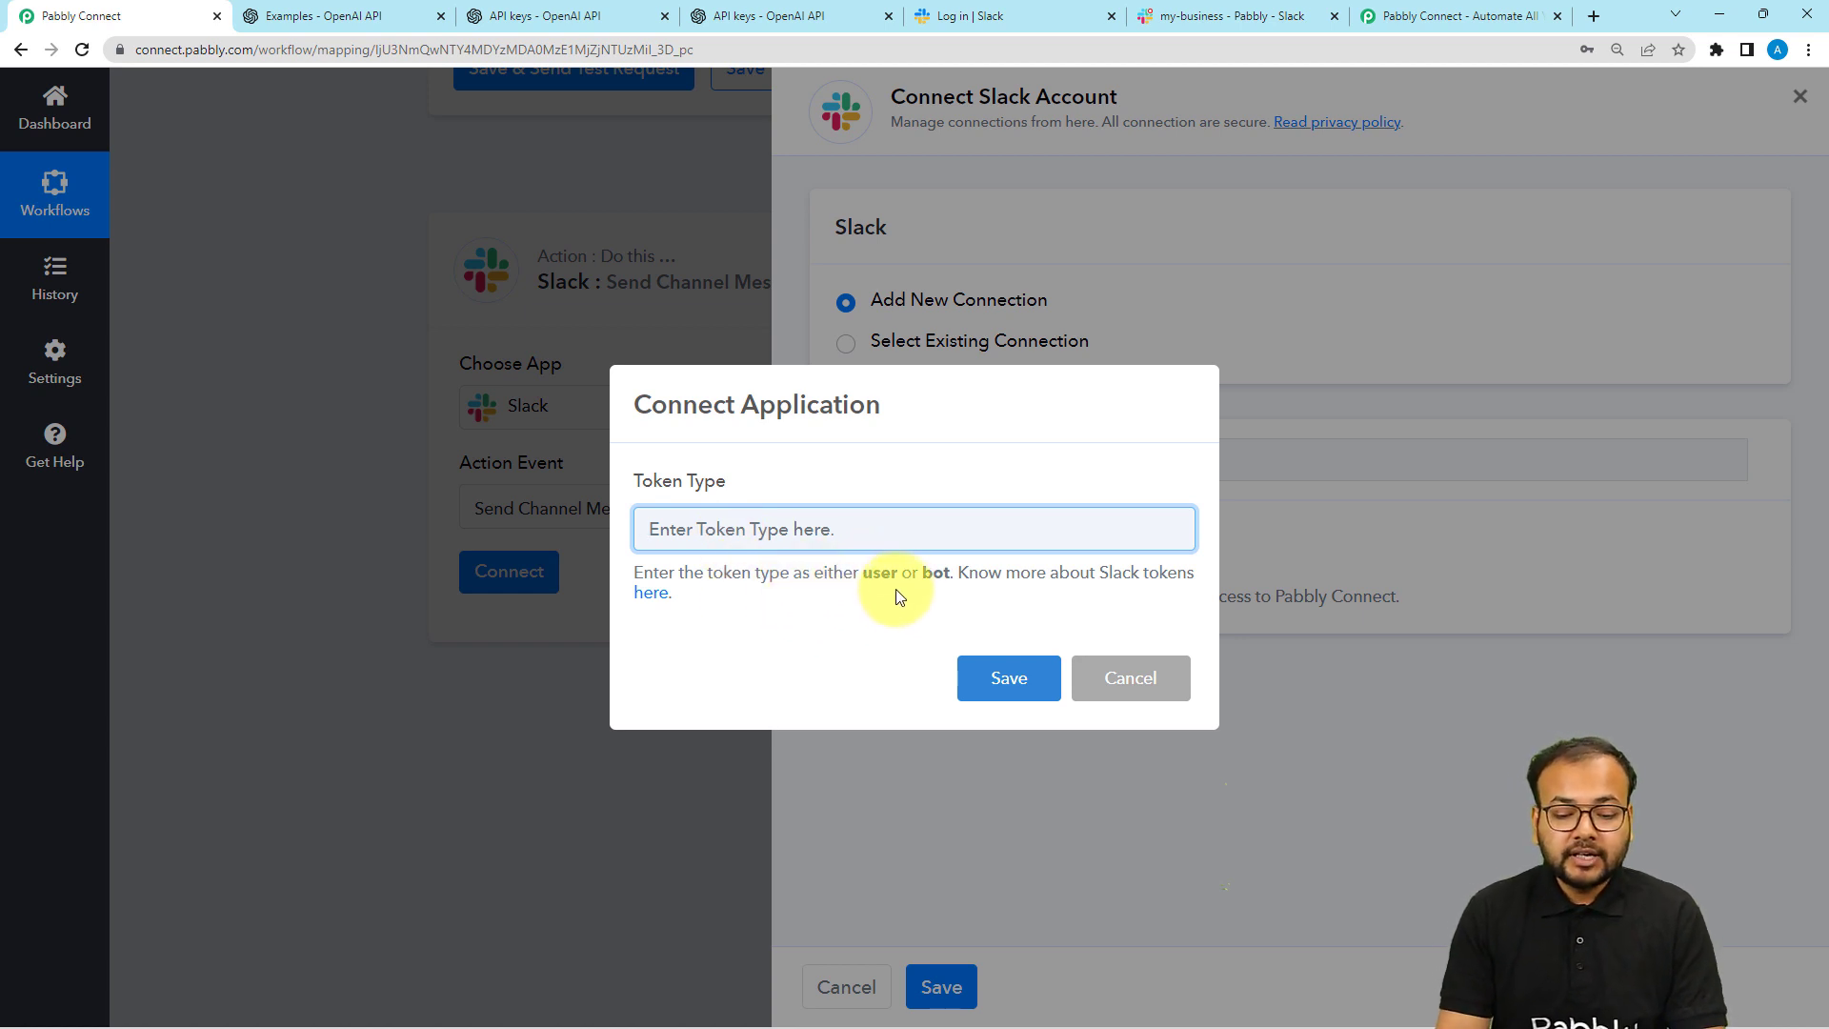
Open the help page on Slack token types and review the permissions of the user and bot tokens.
left_click_drag(900, 575, 952, 575)
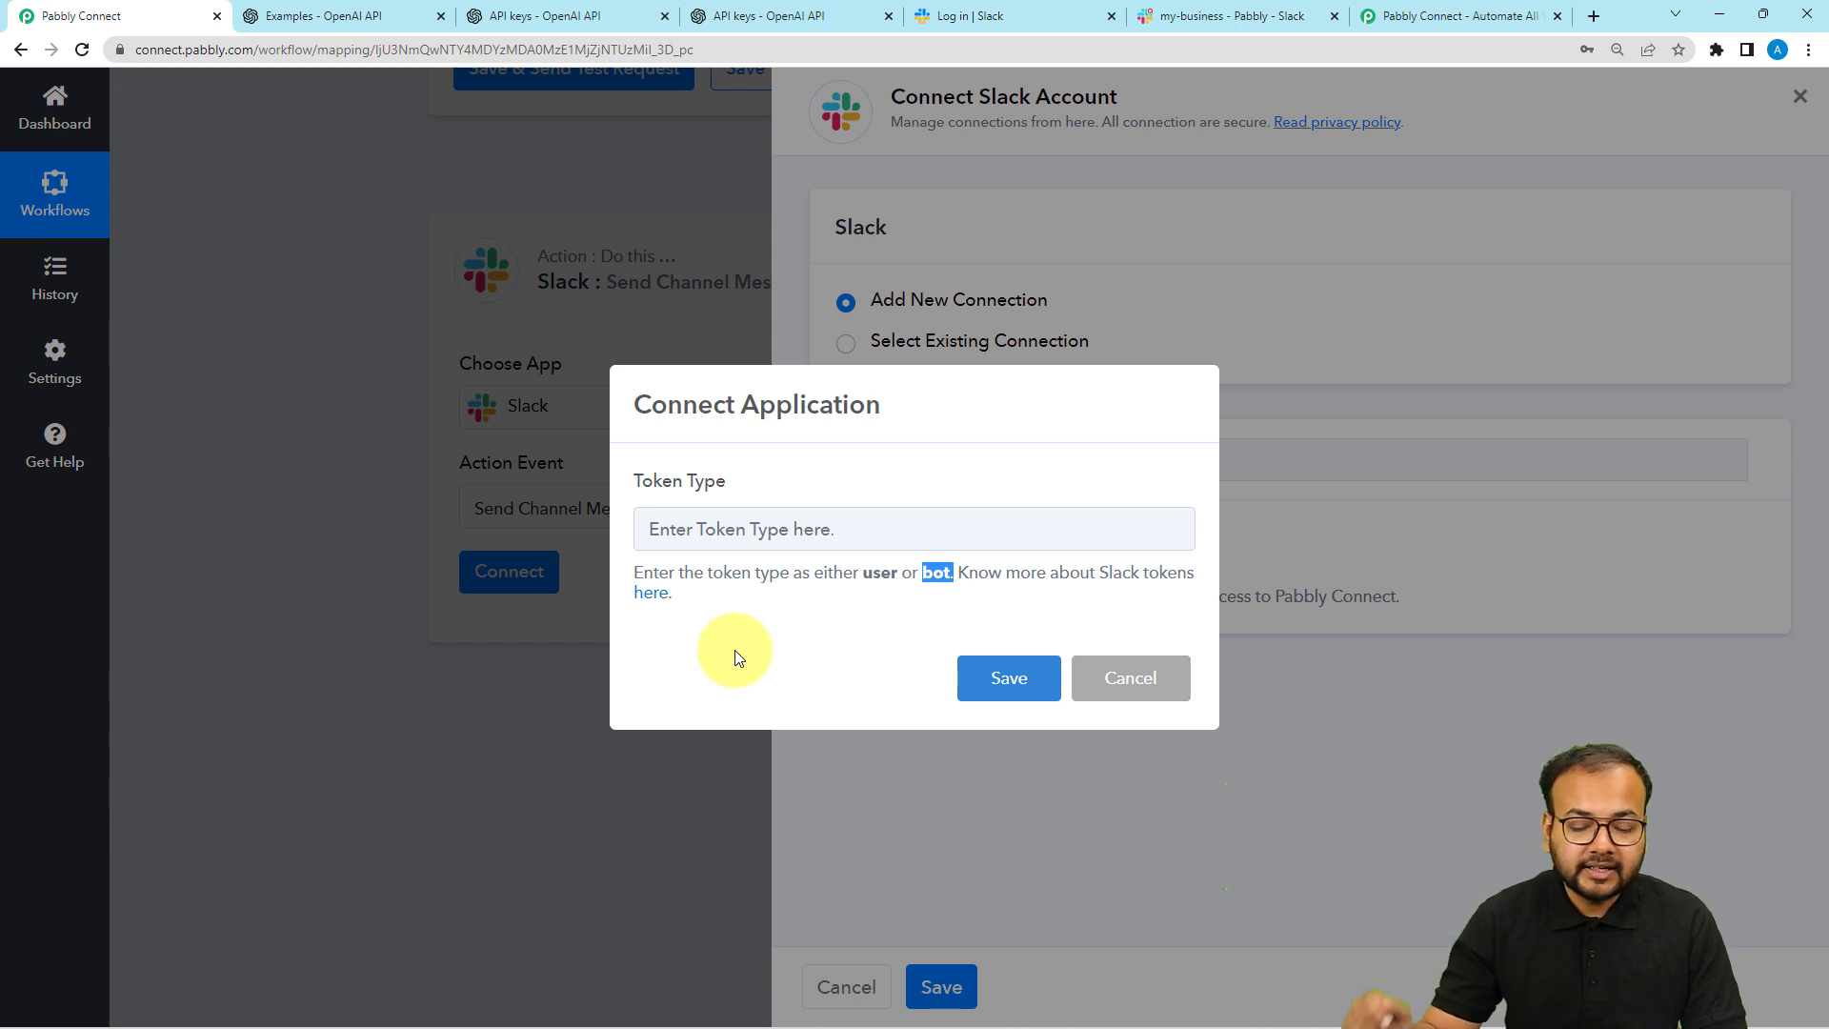
left_click(655, 594)
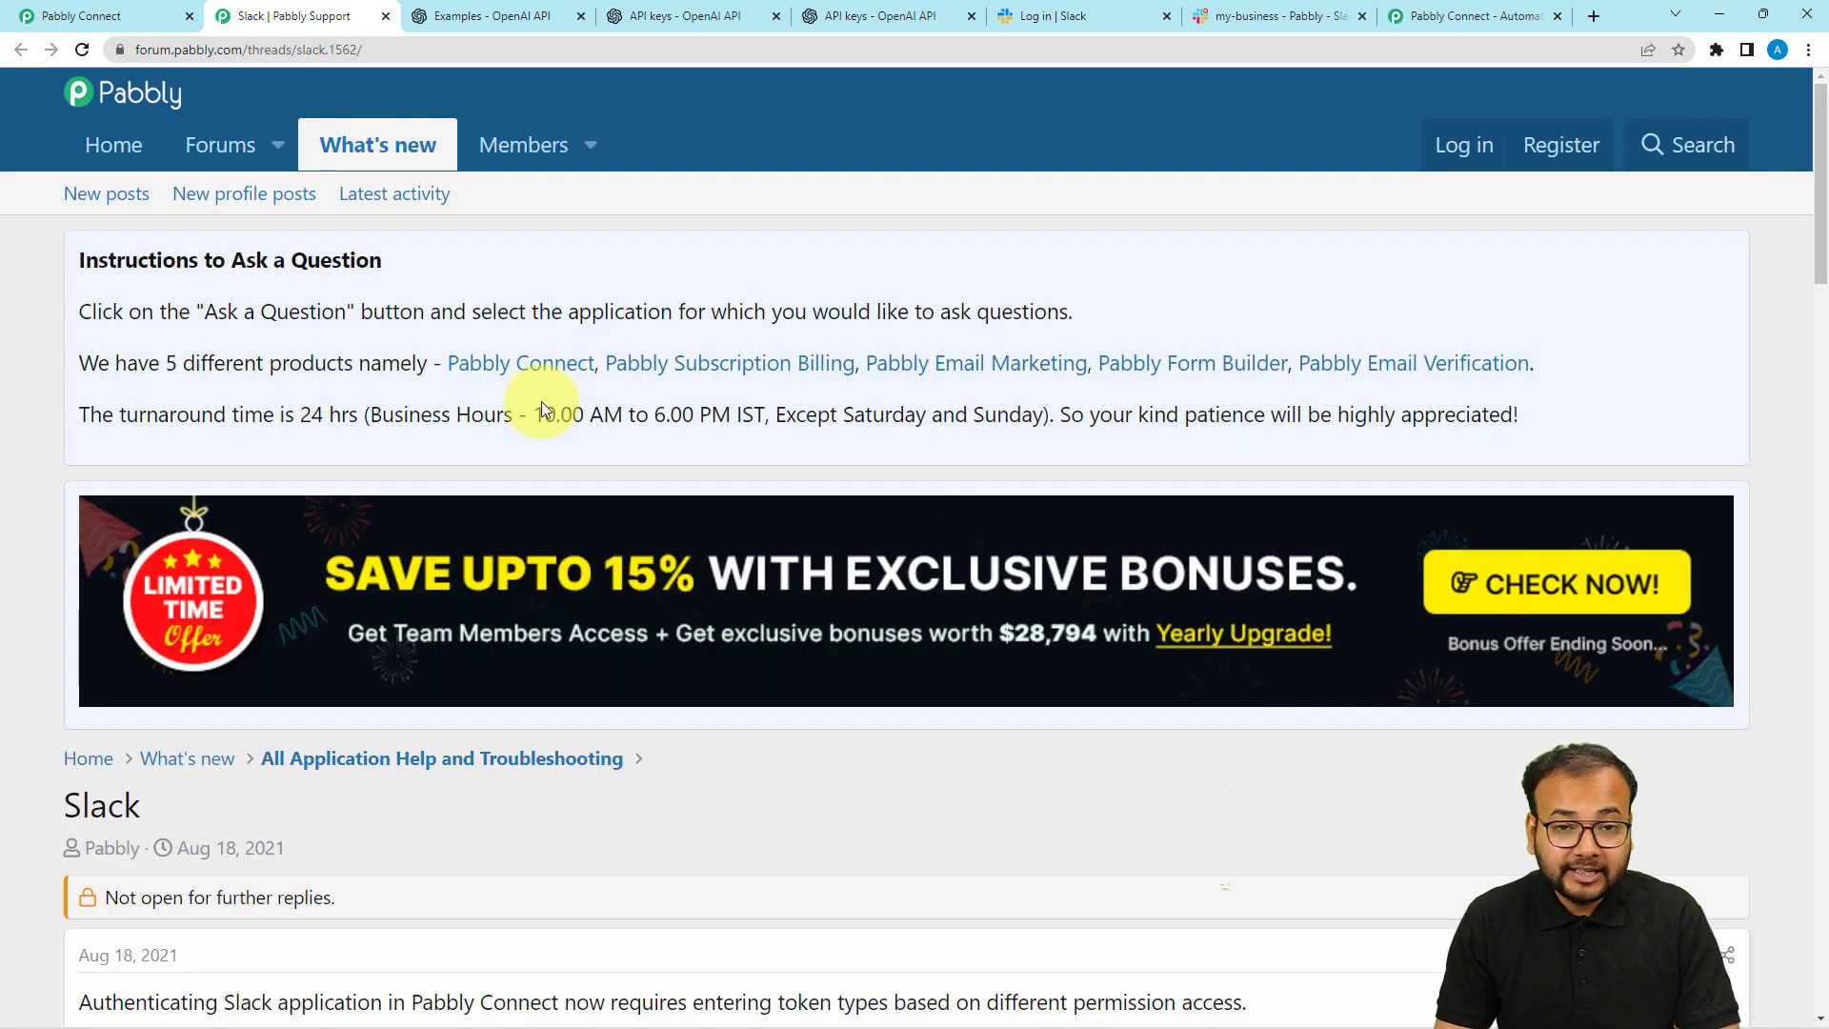
scroll(540, 401, "down", 4)
scroll(541, 402, "down", 3)
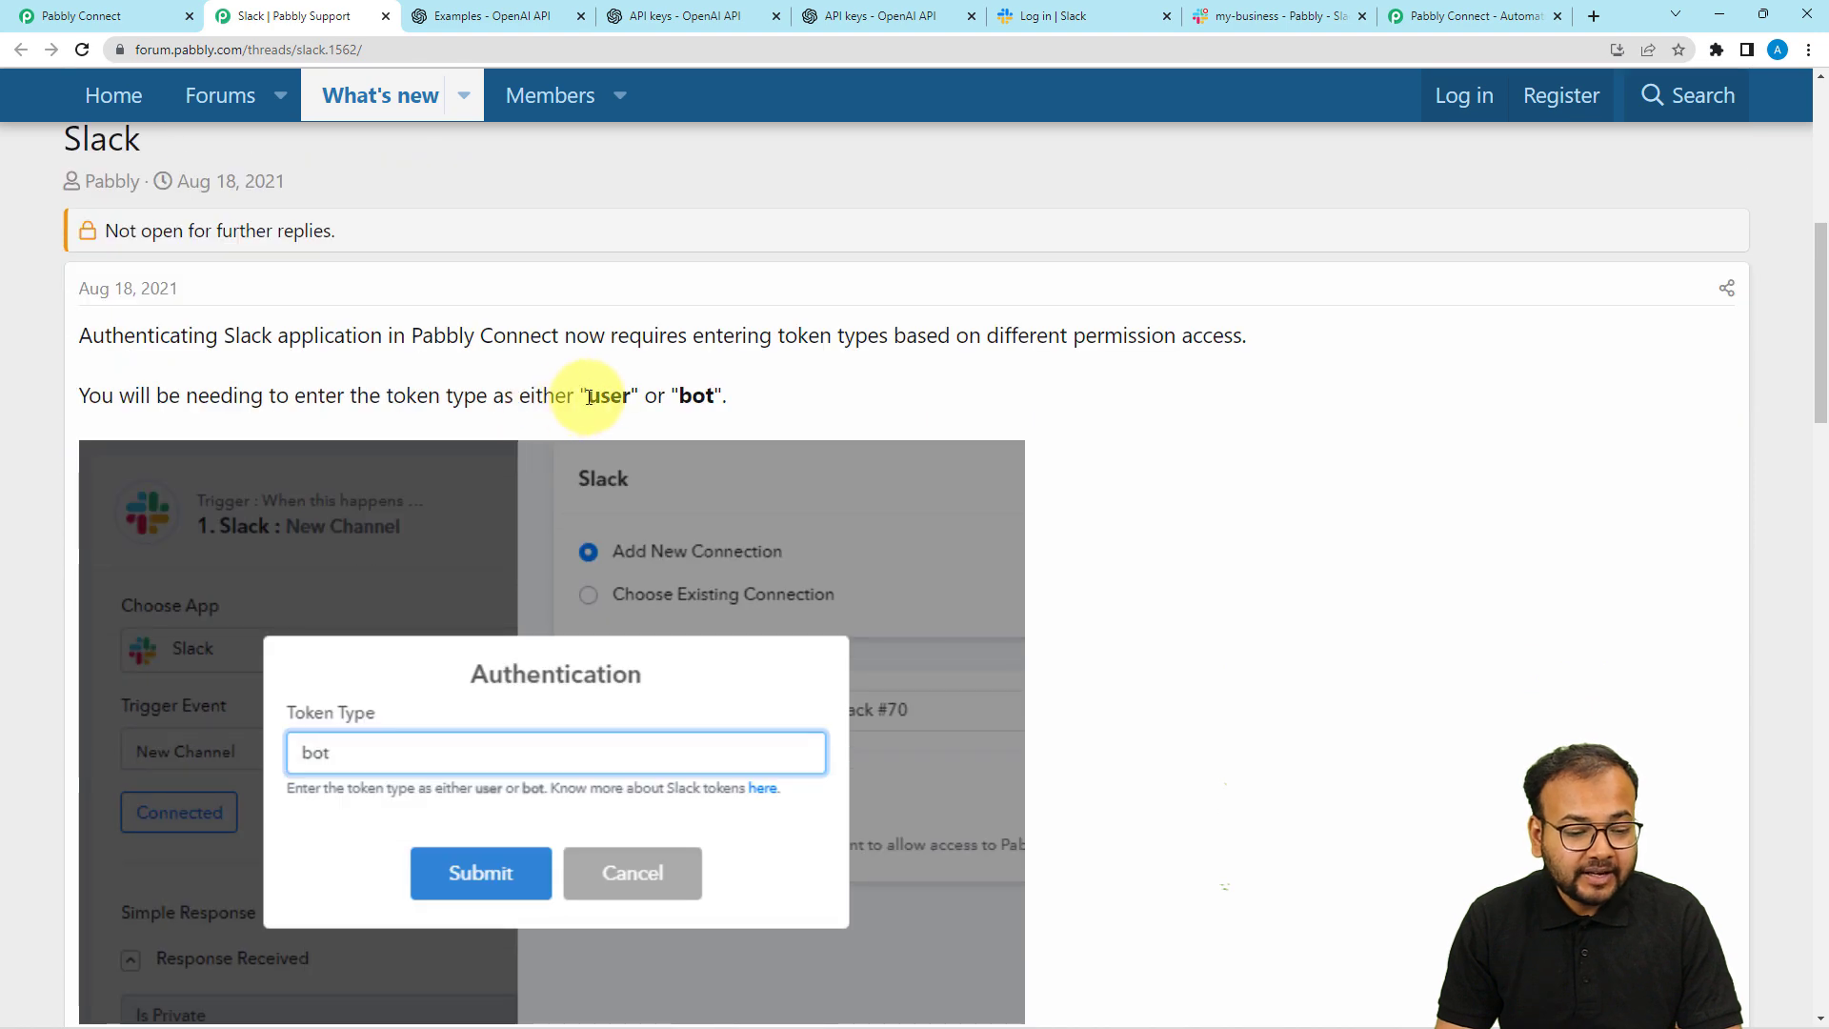
left_click_drag(630, 397, 584, 397)
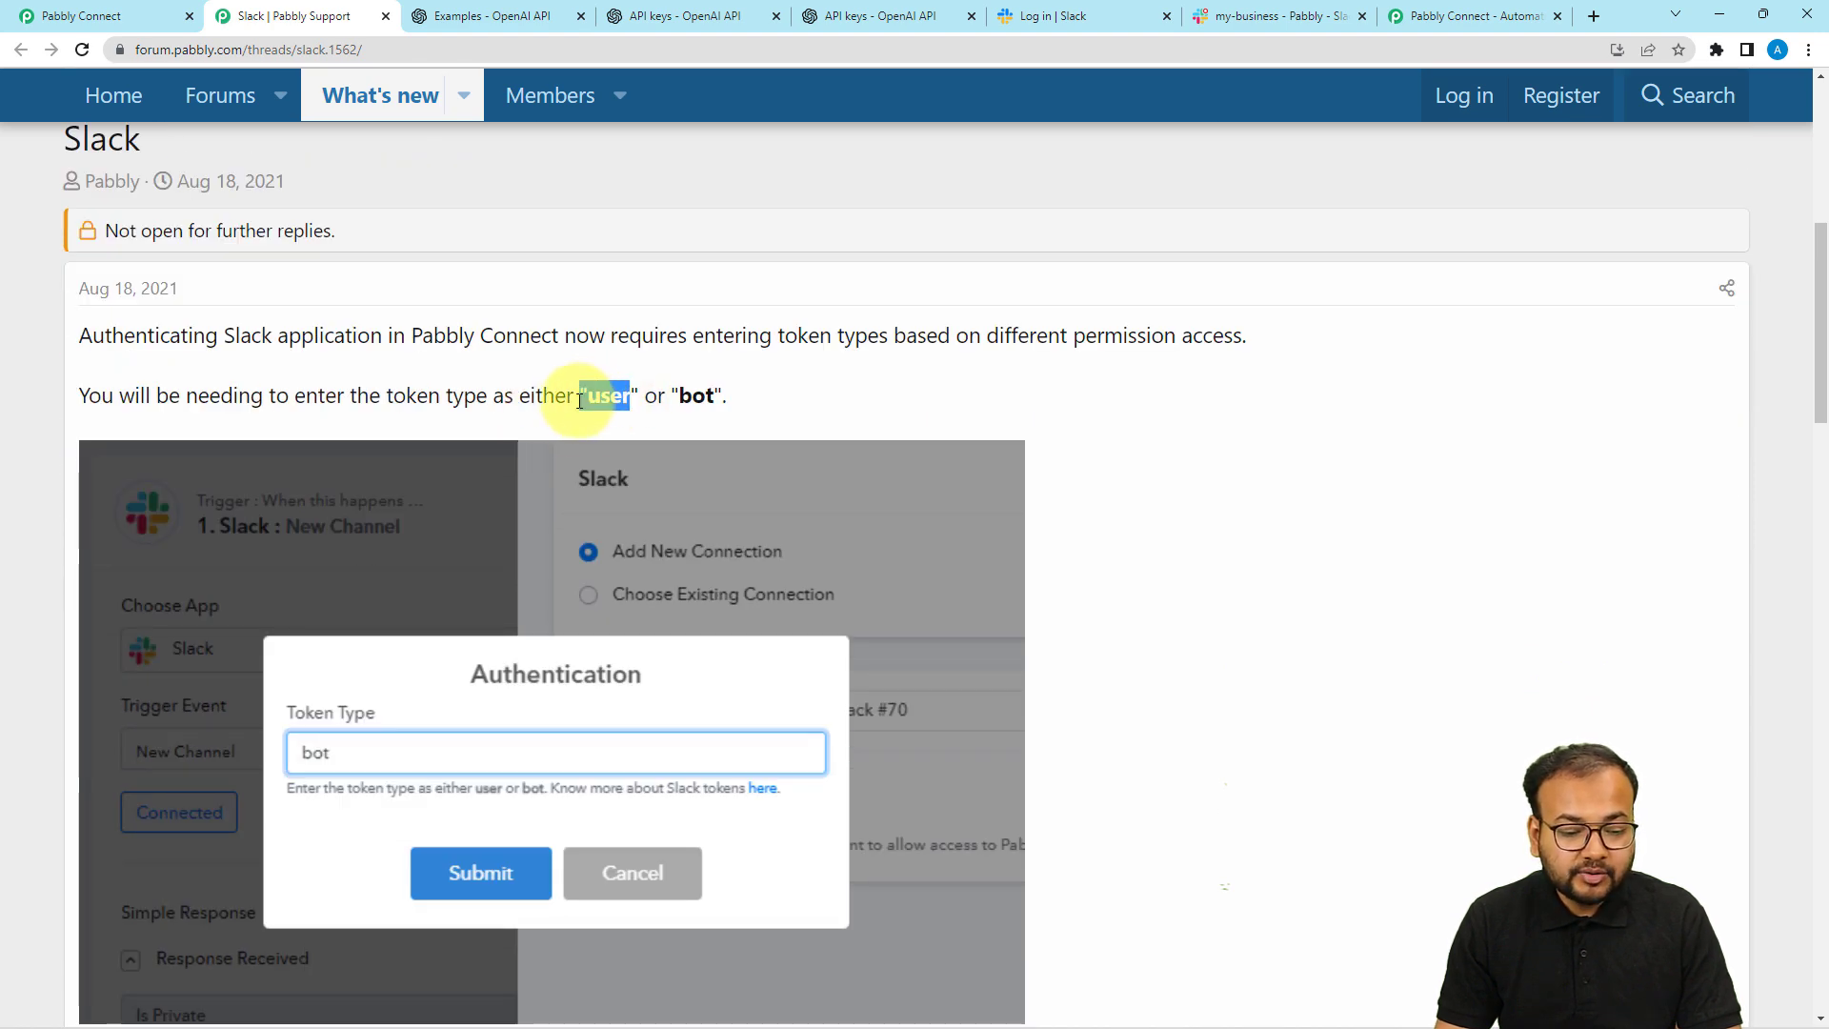
scroll(563, 448, "down", 7)
scroll(563, 448, "down", 12)
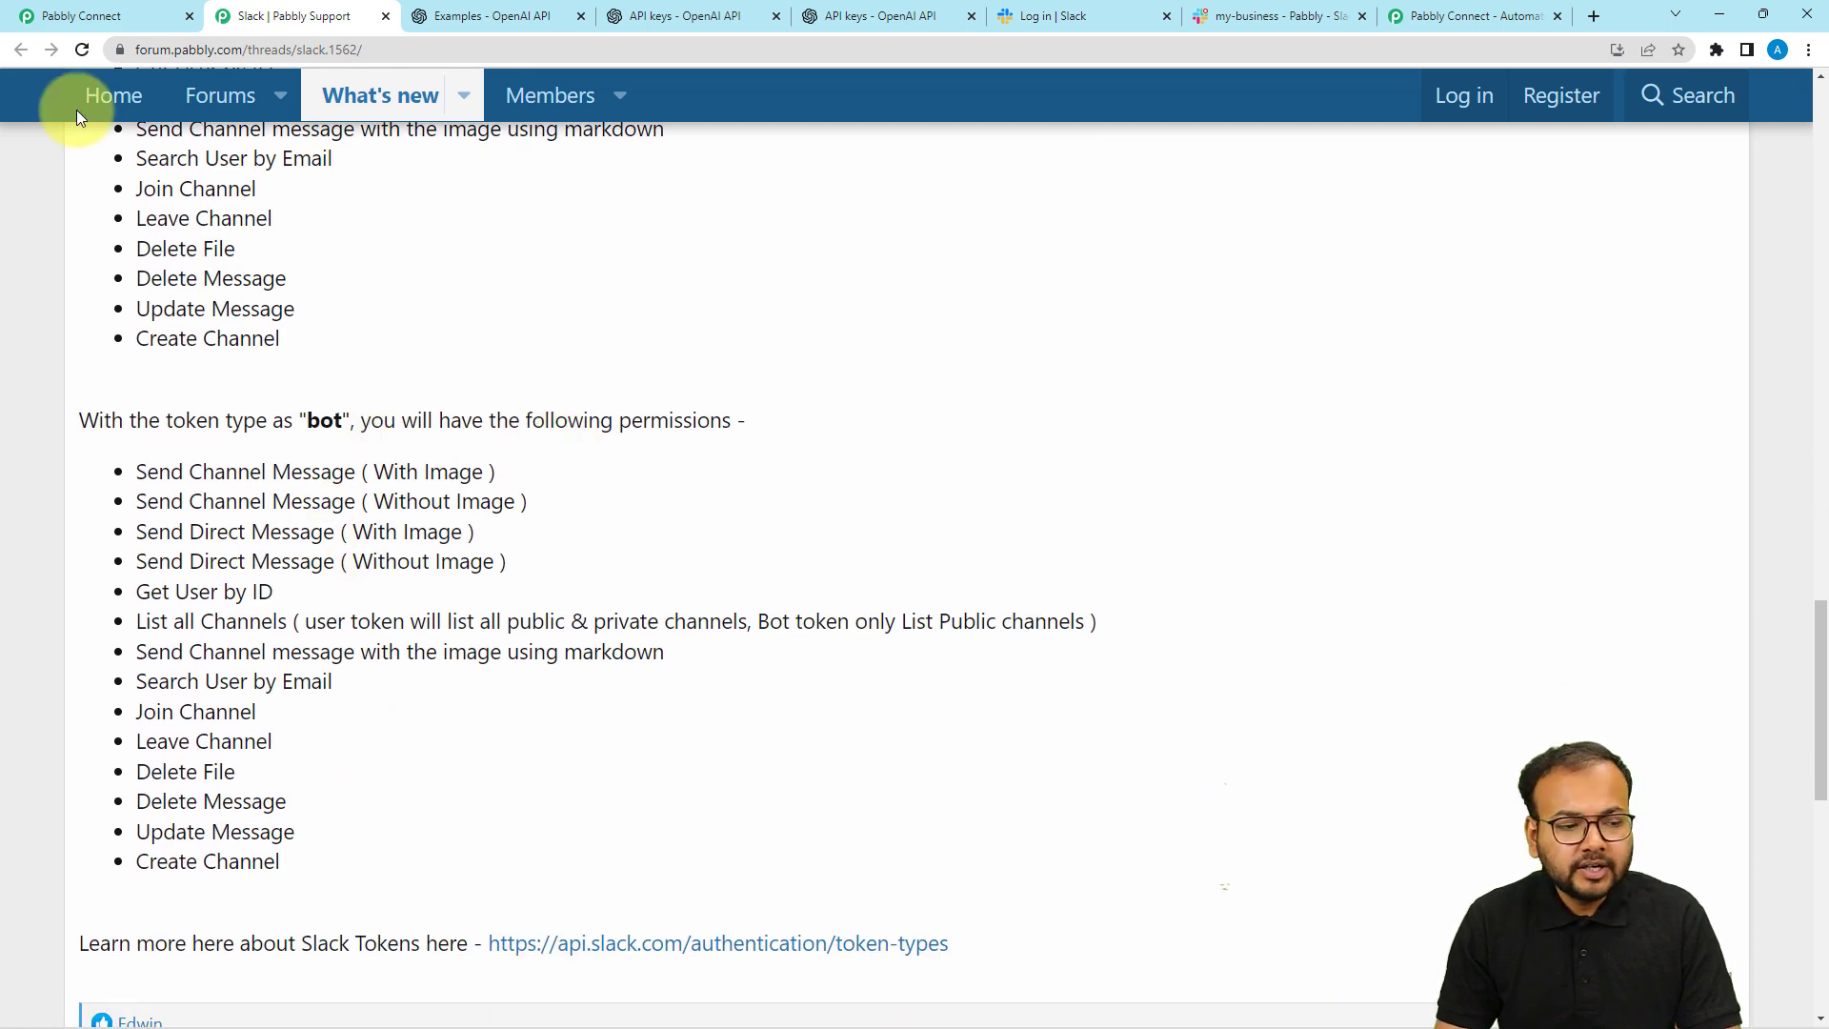
Return to the workflow and save the new Slack connection's token type as user.
left_click(95, 16)
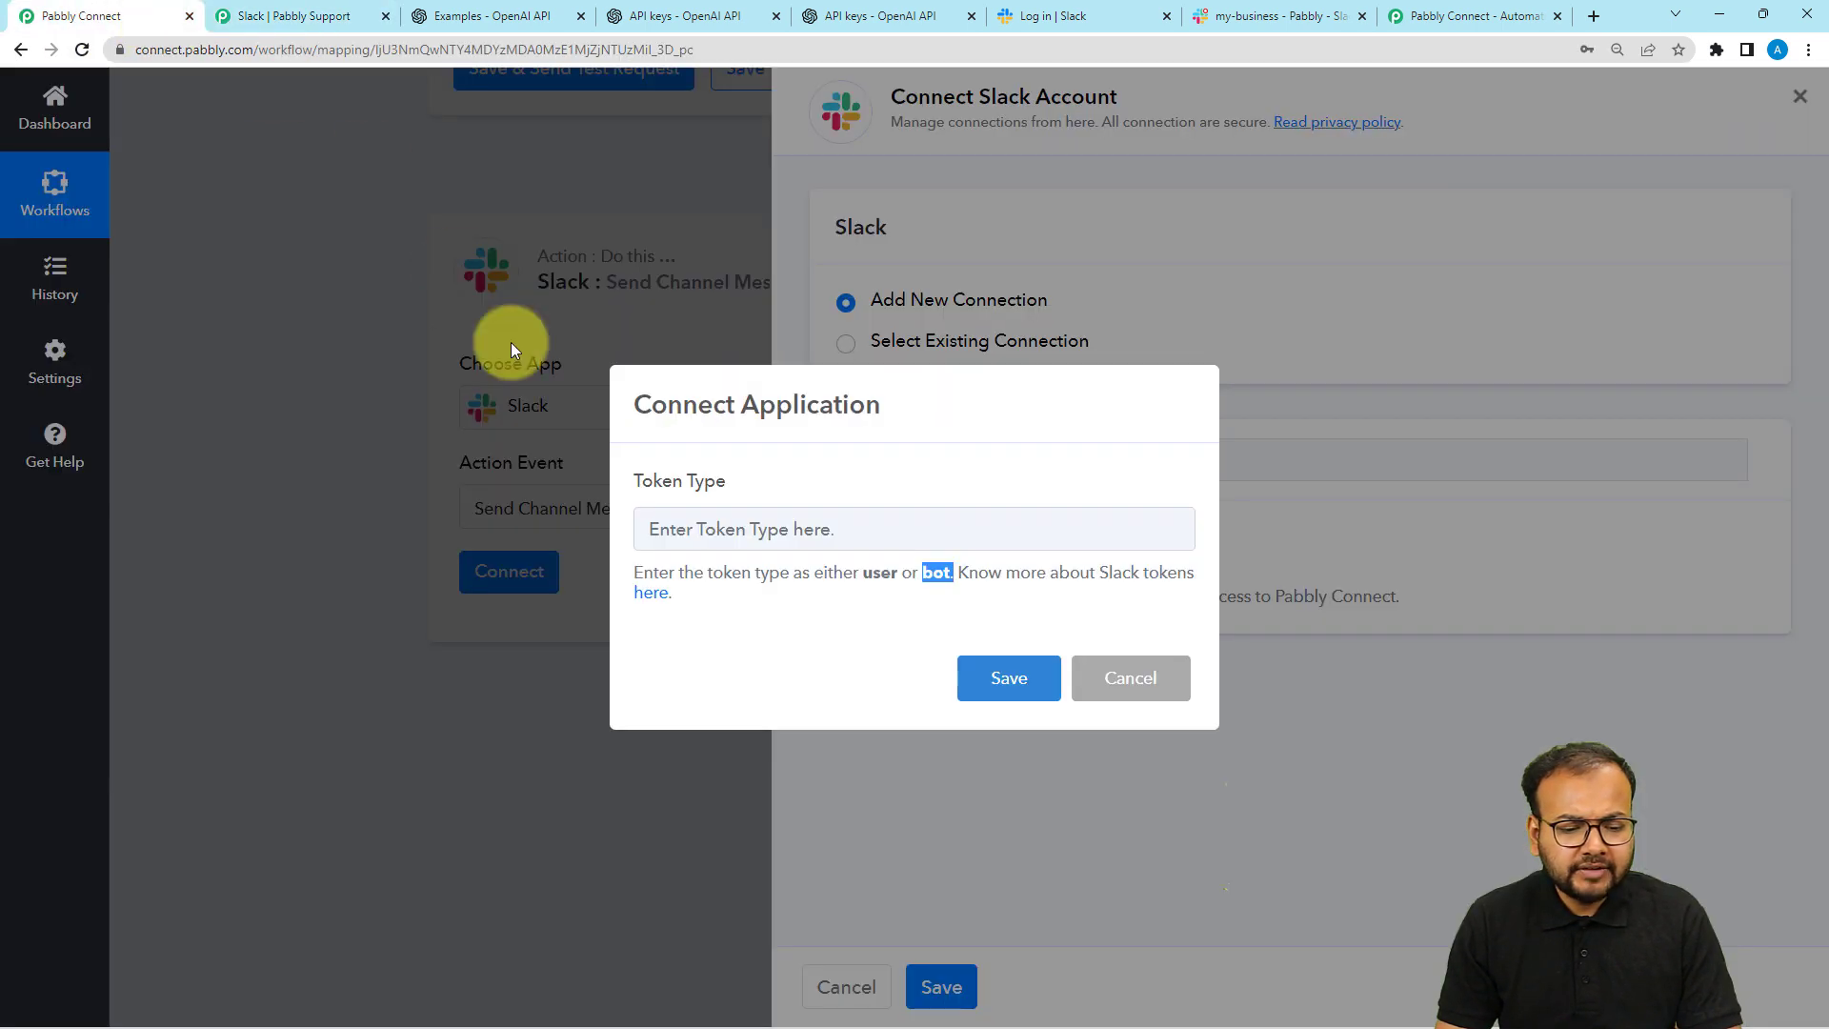
left_click(779, 530)
type("user")
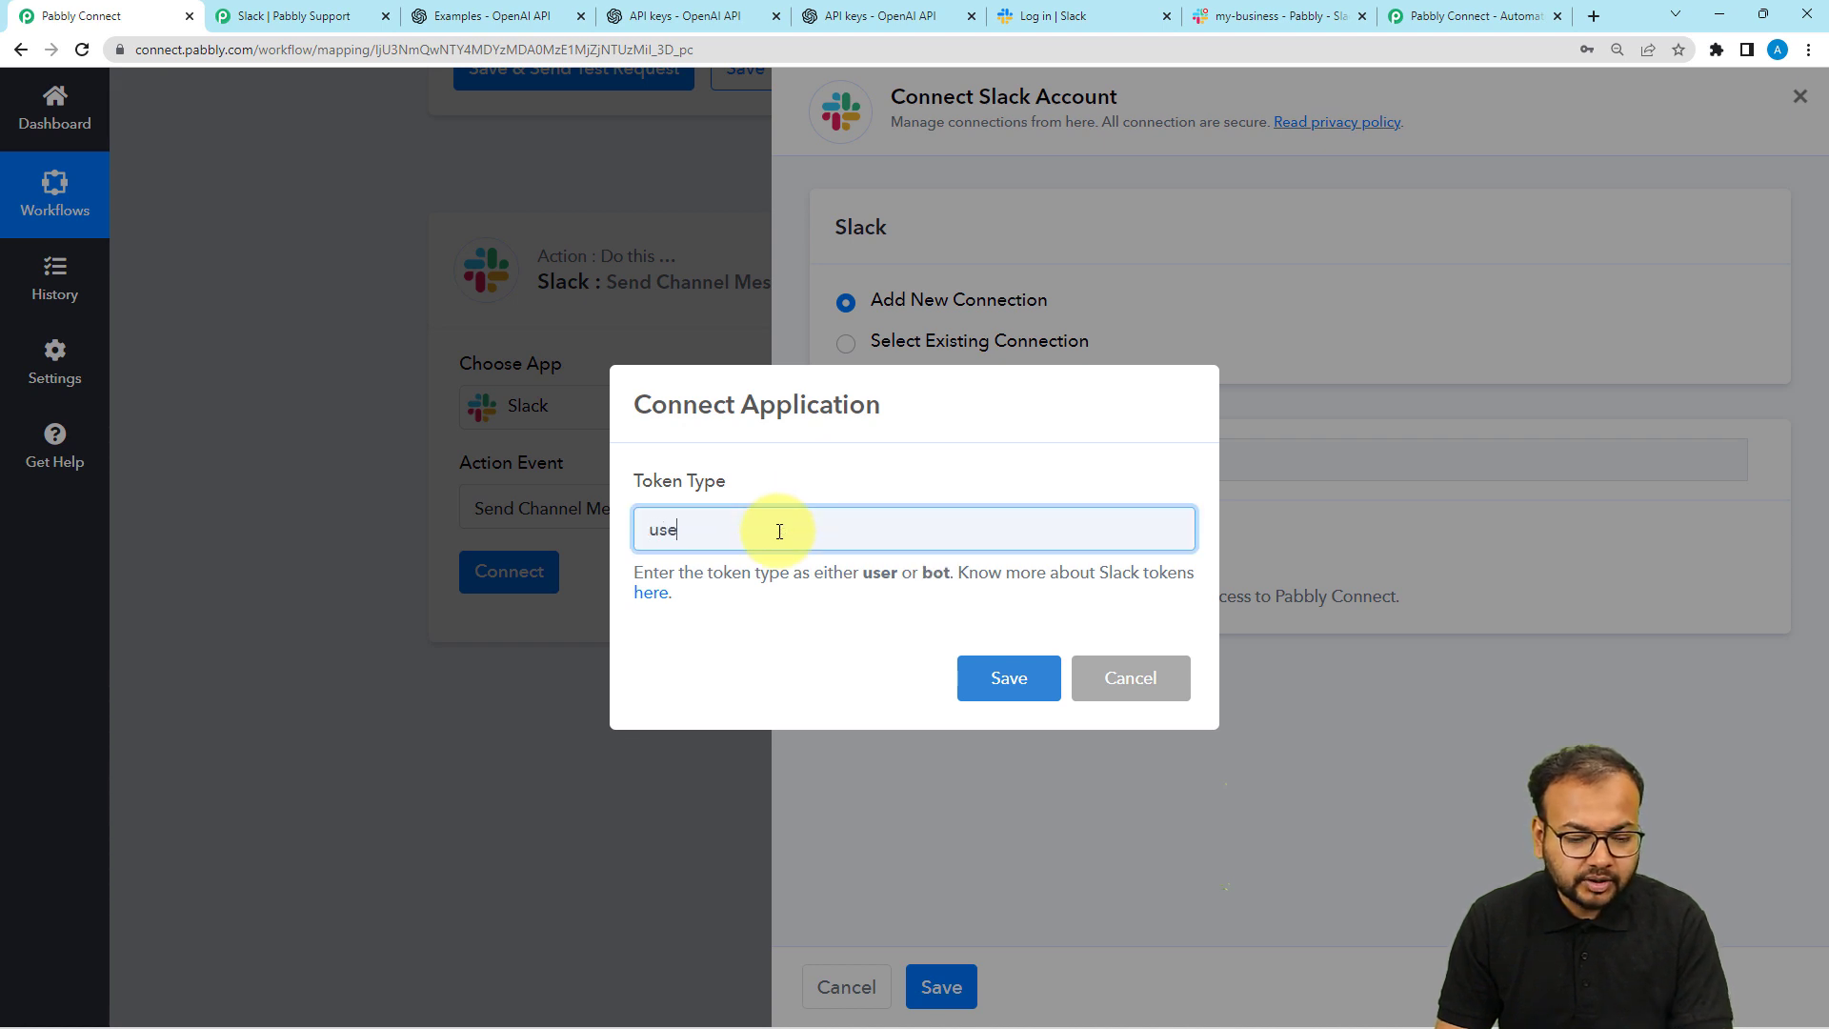
left_click(1000, 694)
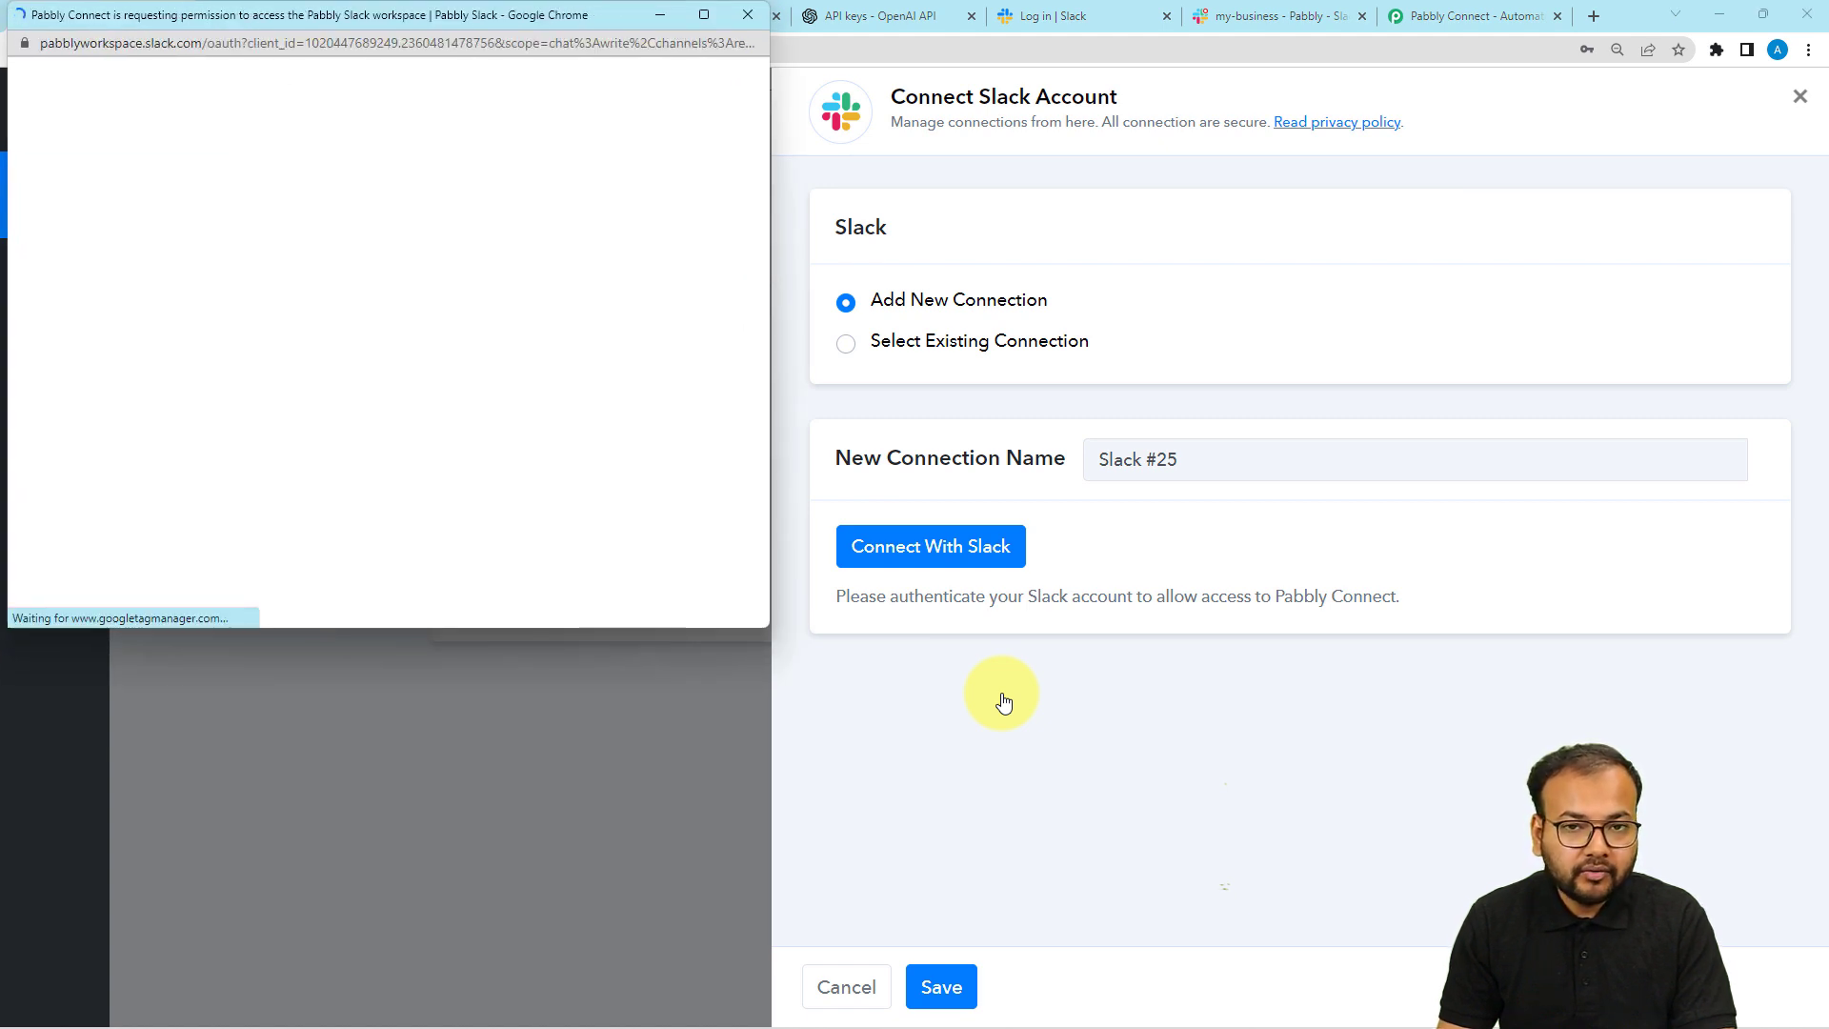
Select the Pabbly Connect workspace in the Slack permission request and allow the access.
scroll(609, 285, "down", 5)
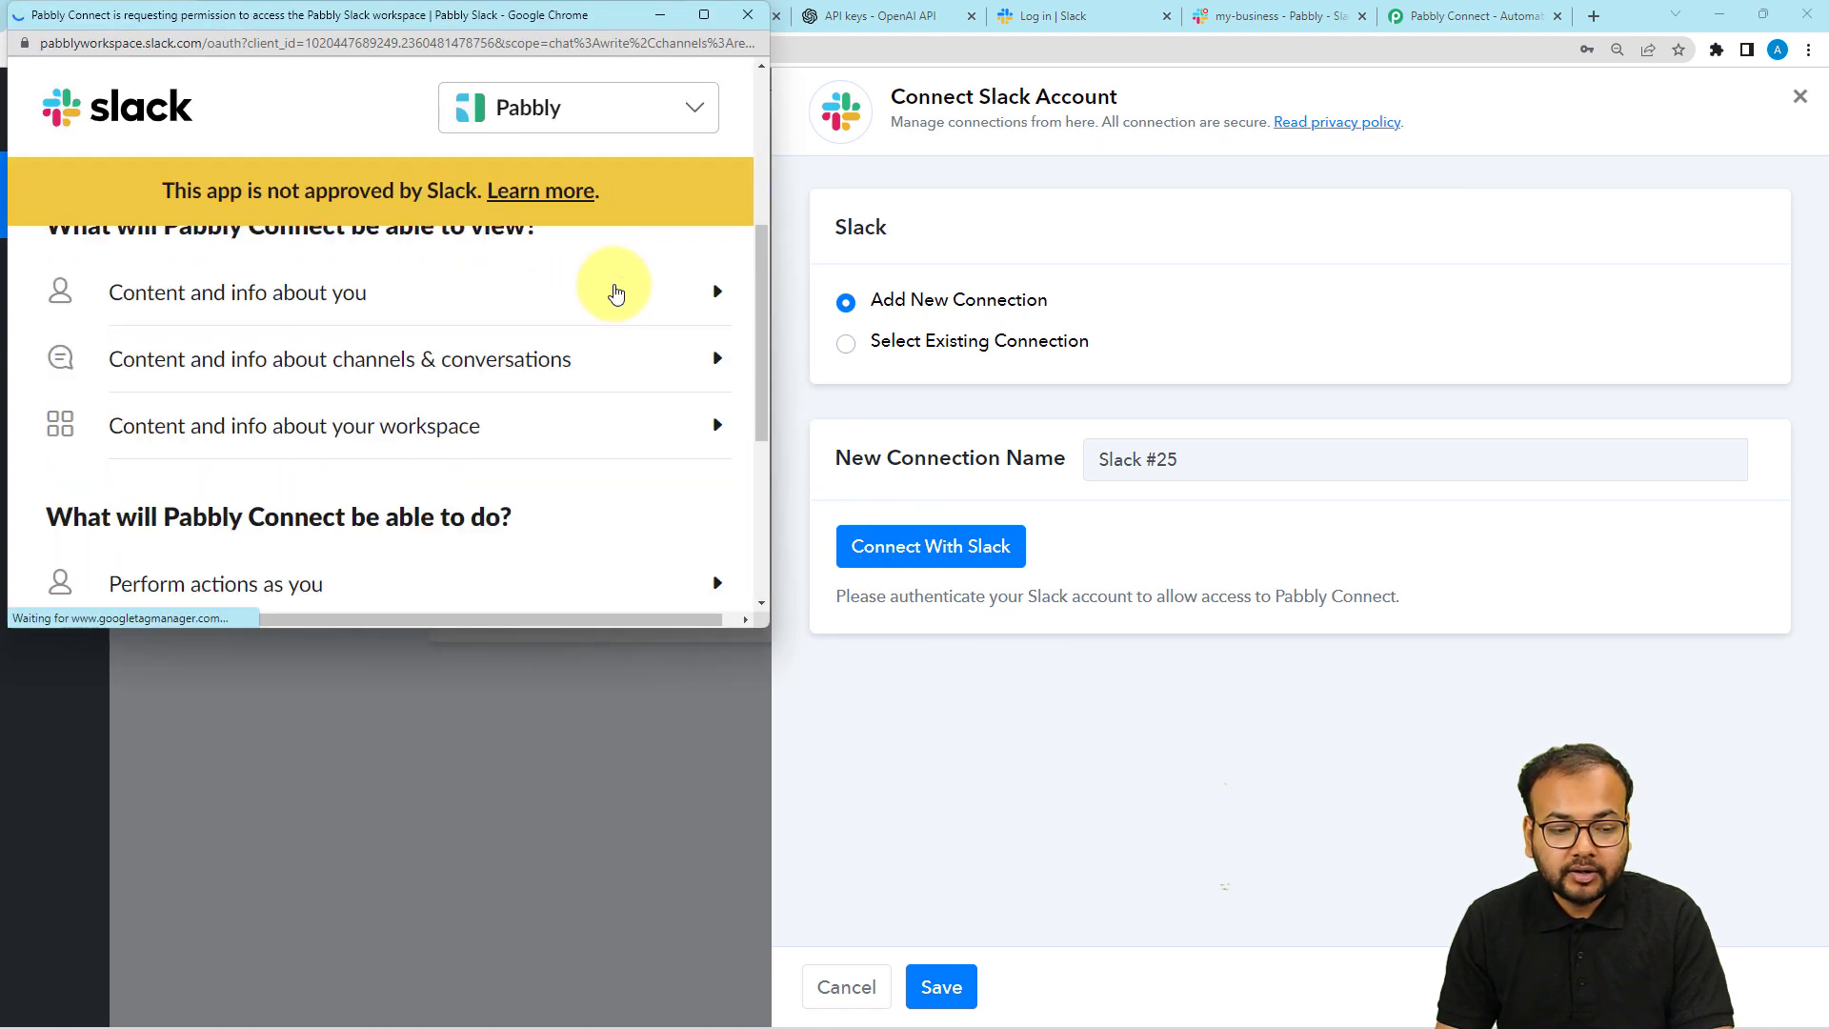
left_click(531, 109)
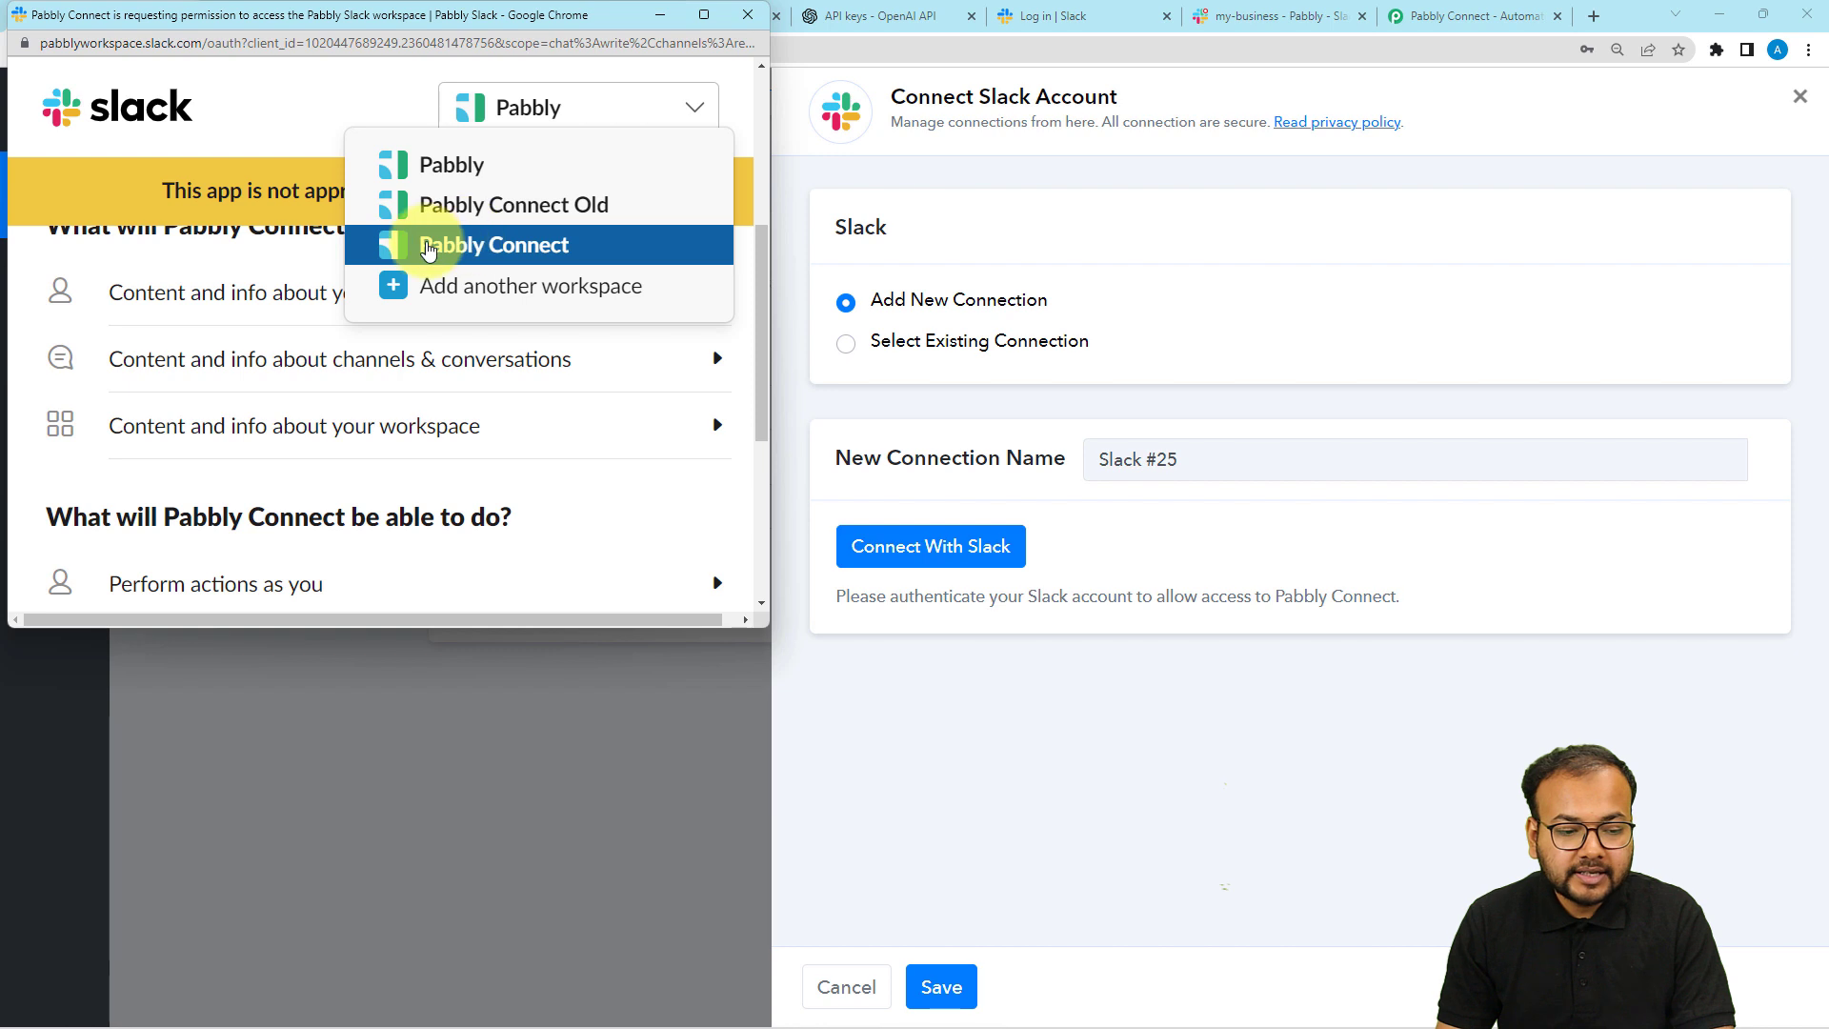
left_click(496, 248)
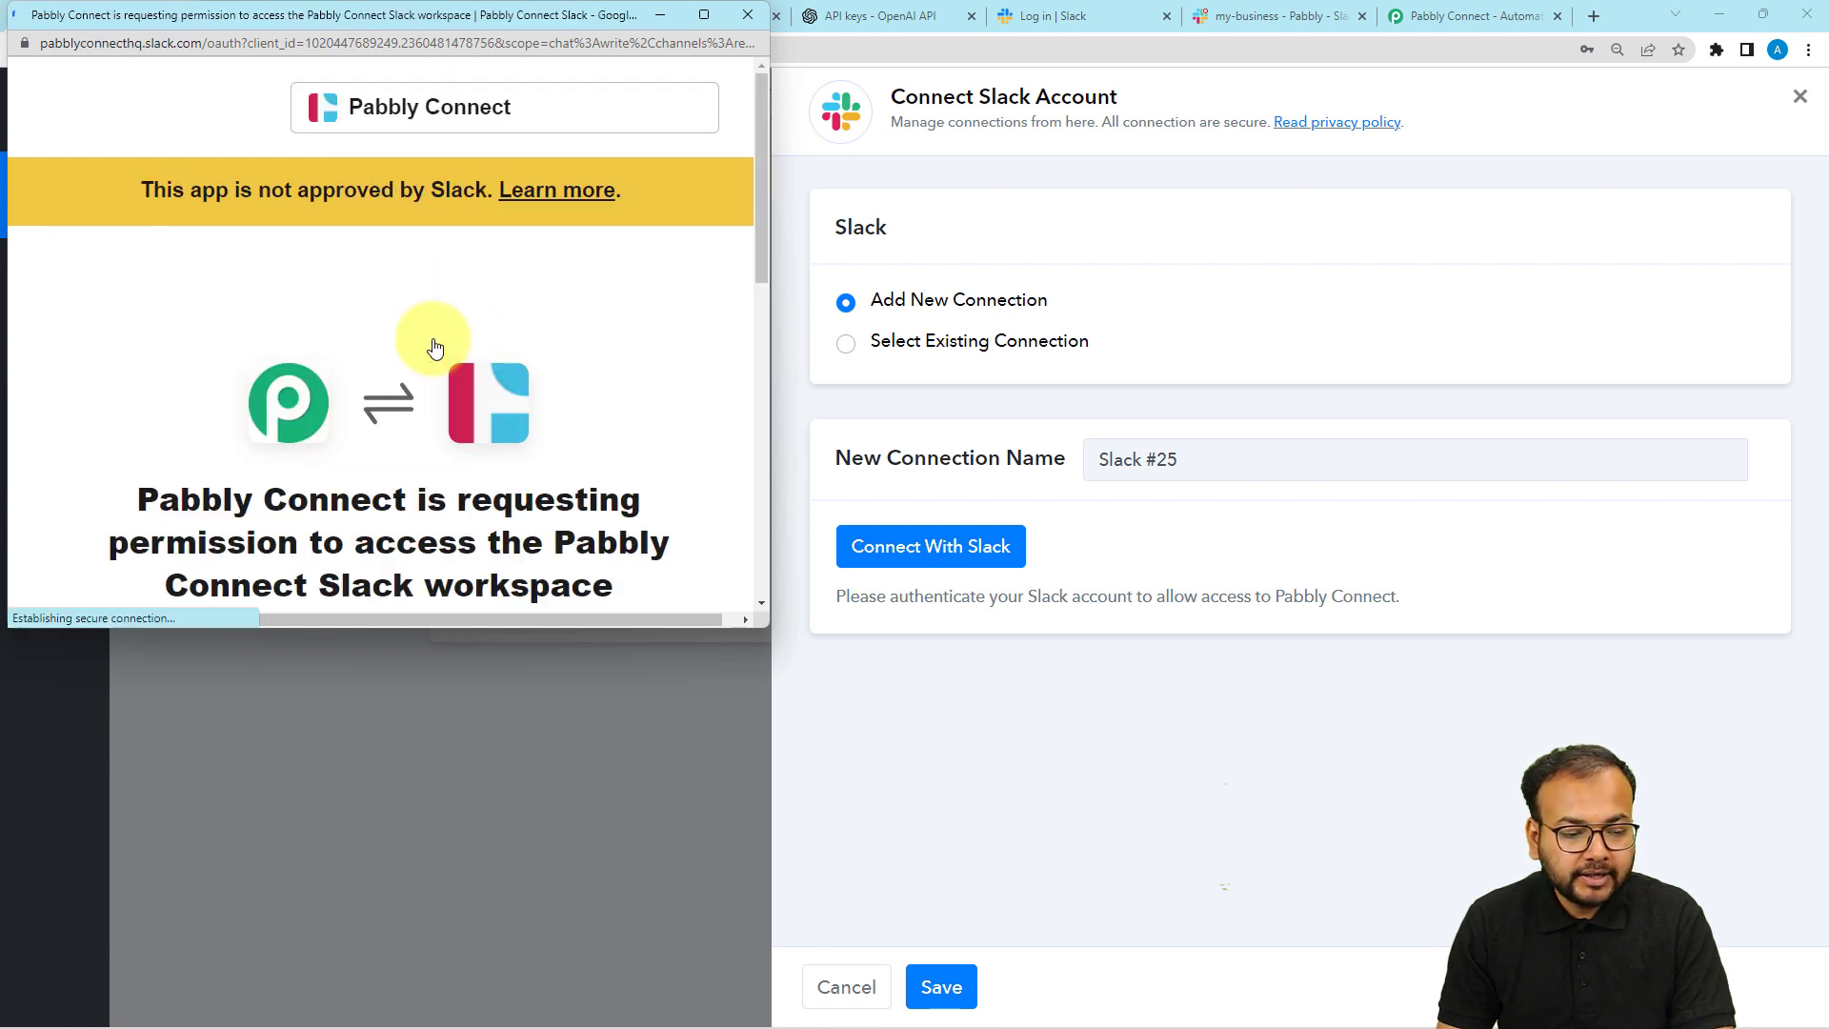
scroll(433, 351, "down", 5)
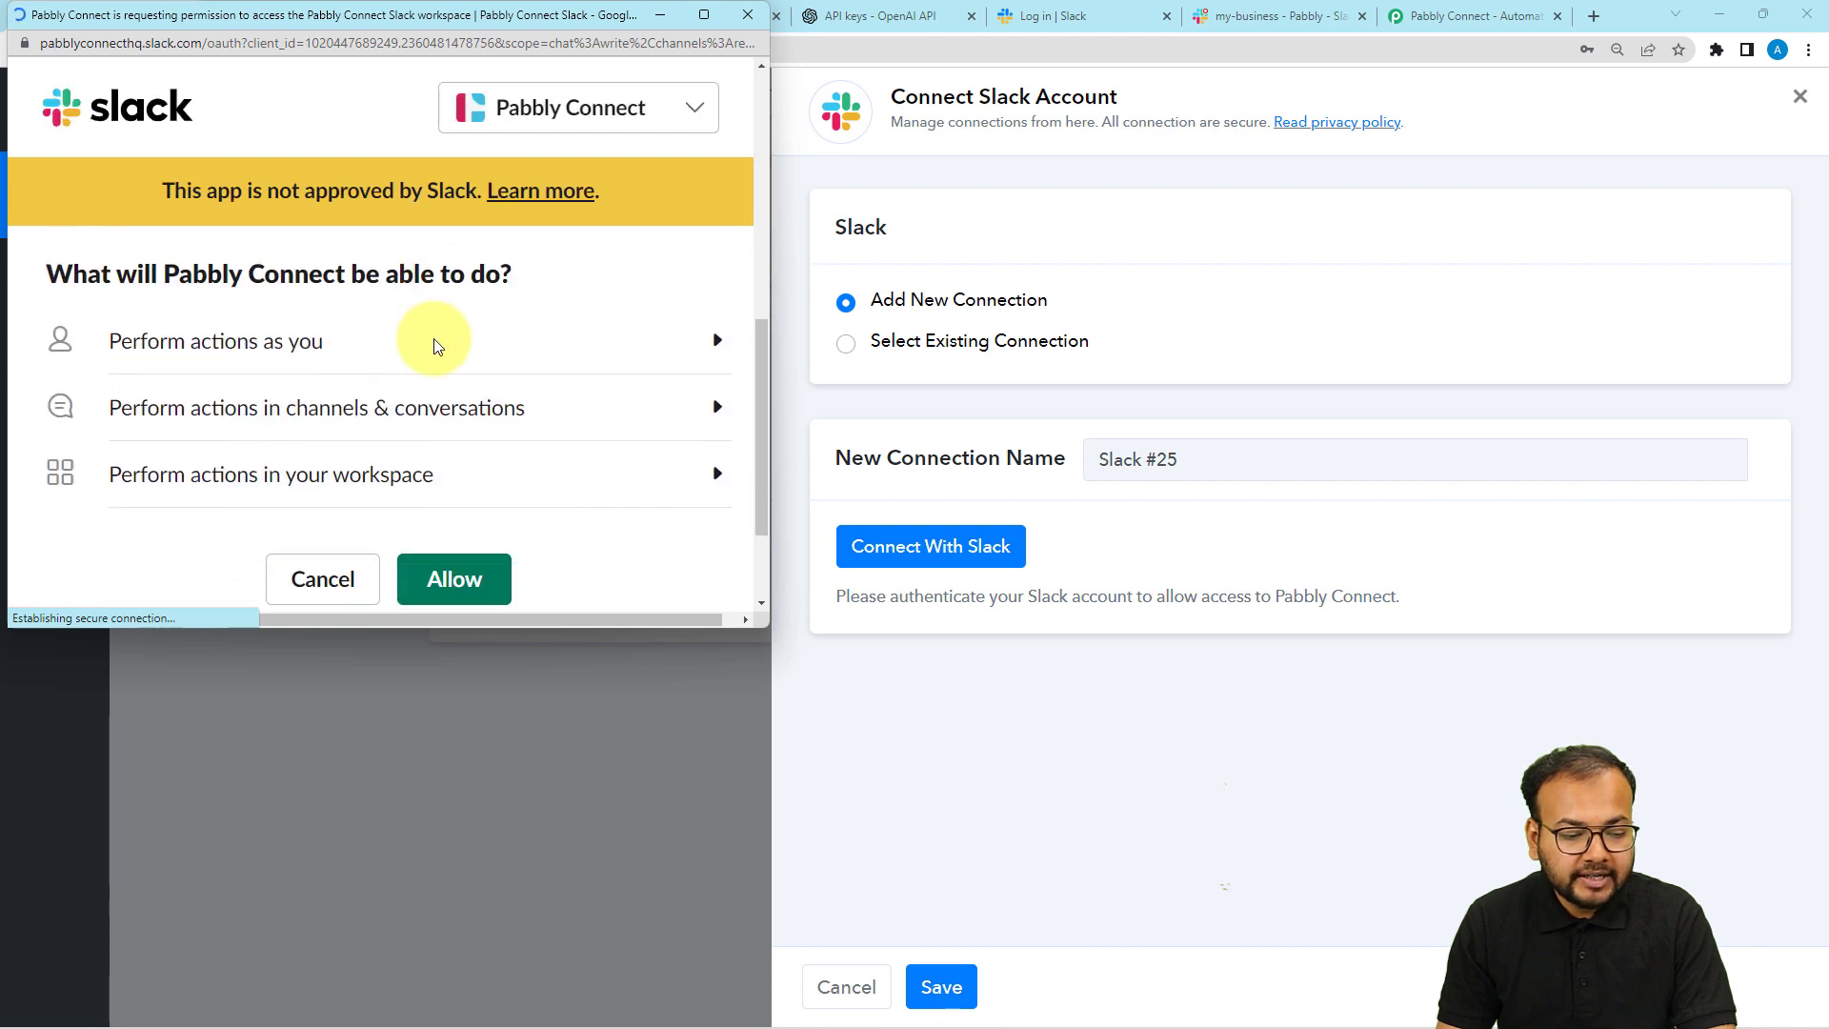
left_click(455, 576)
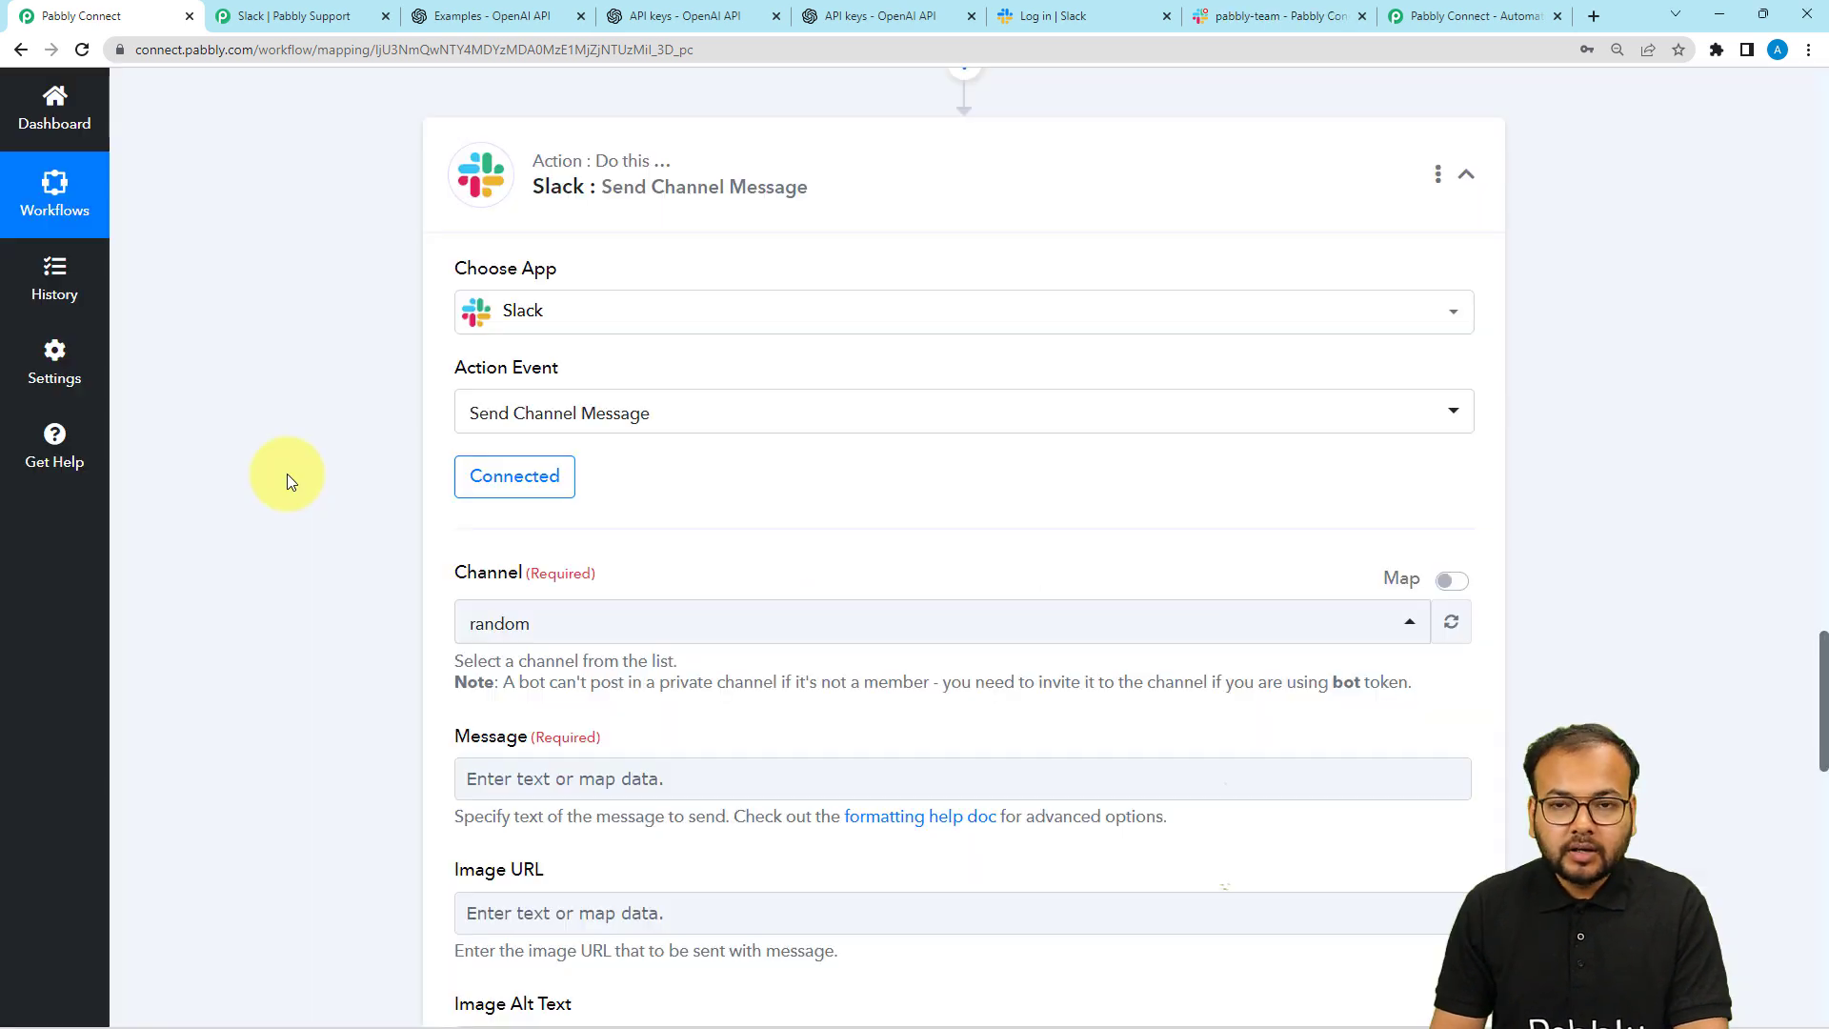
Check the target channel in the Slack workspace, and set the action's channel to pabbly-team.
scroll(287, 472, "down", 3)
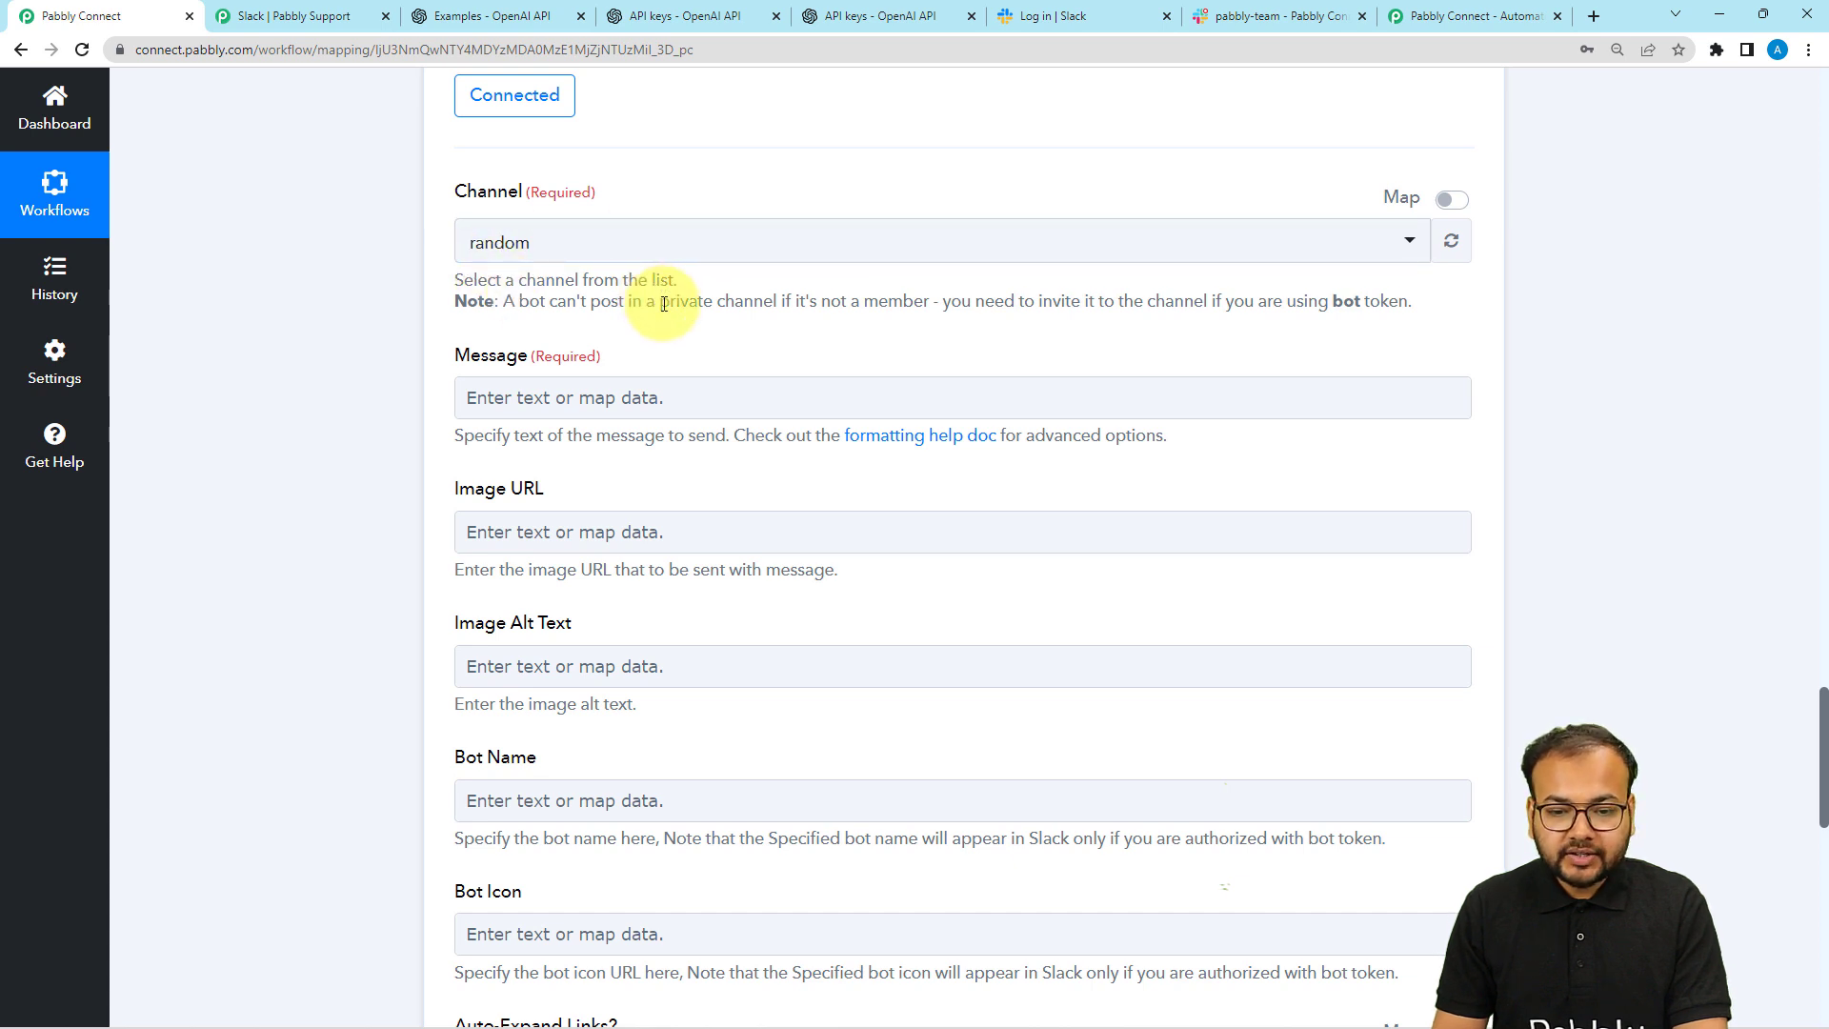
left_click(1287, 16)
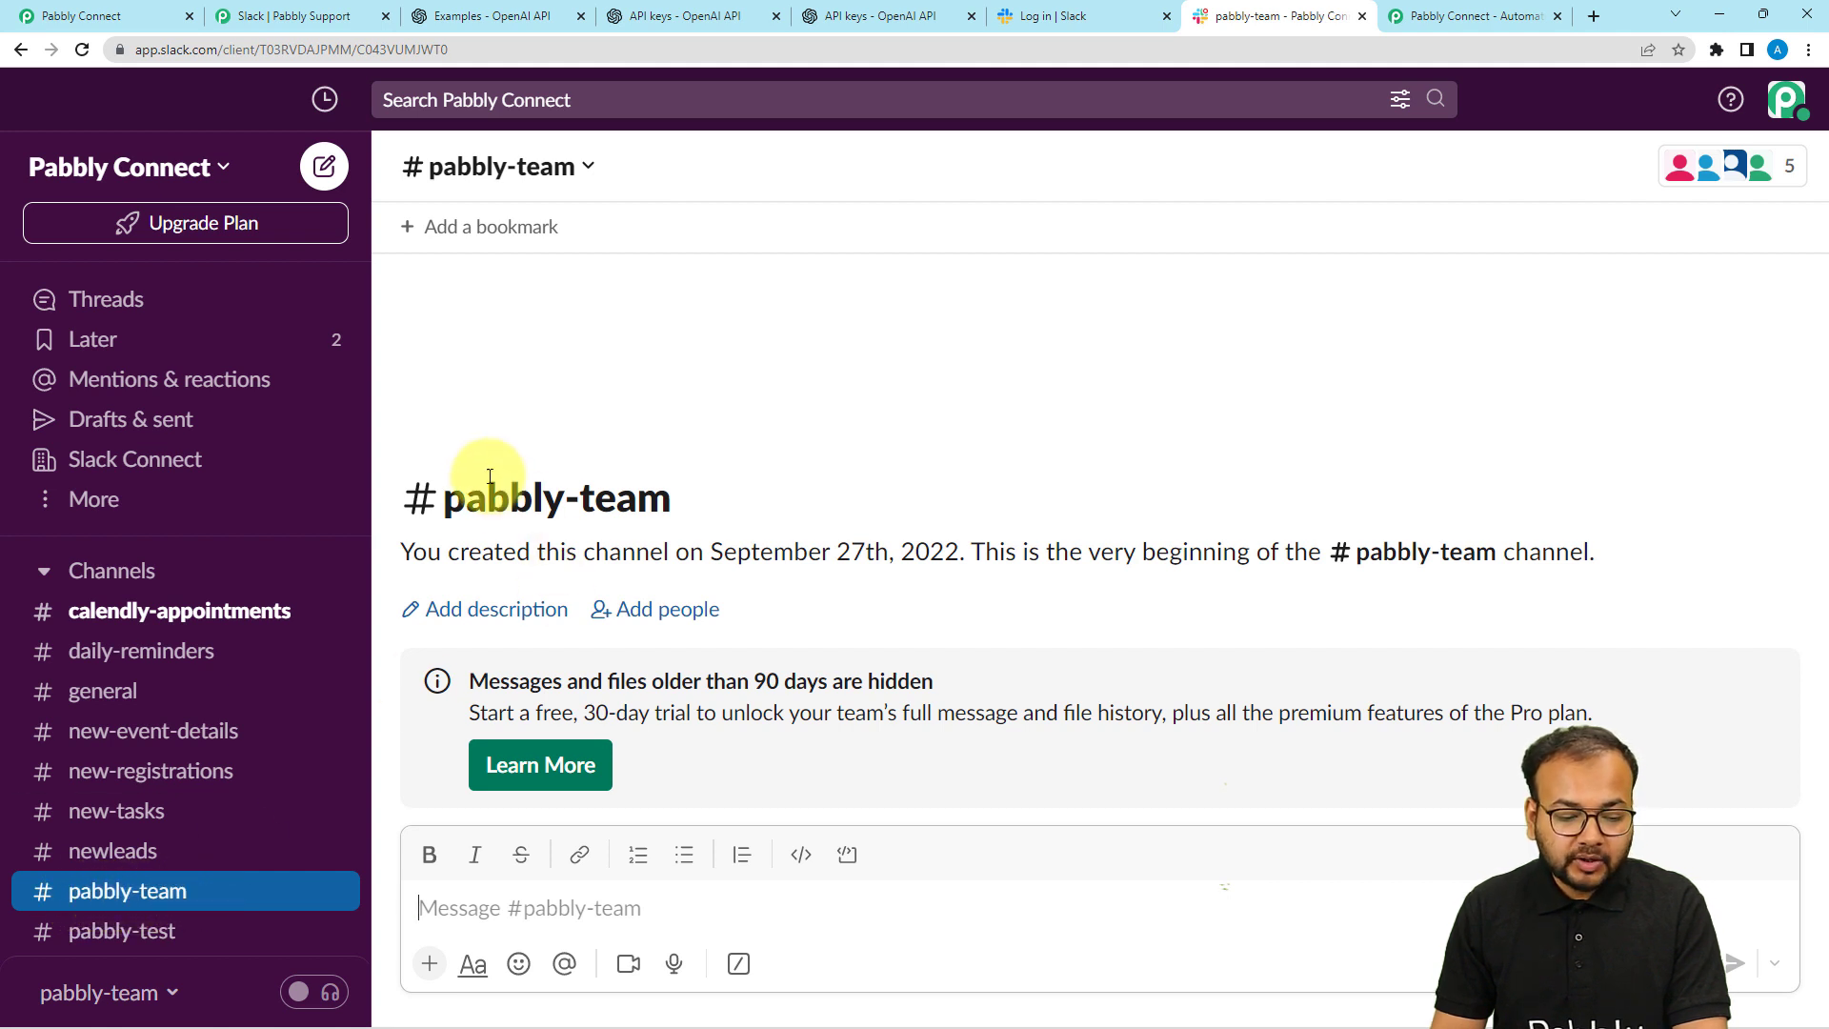
left_click(111, 19)
left_click(524, 245)
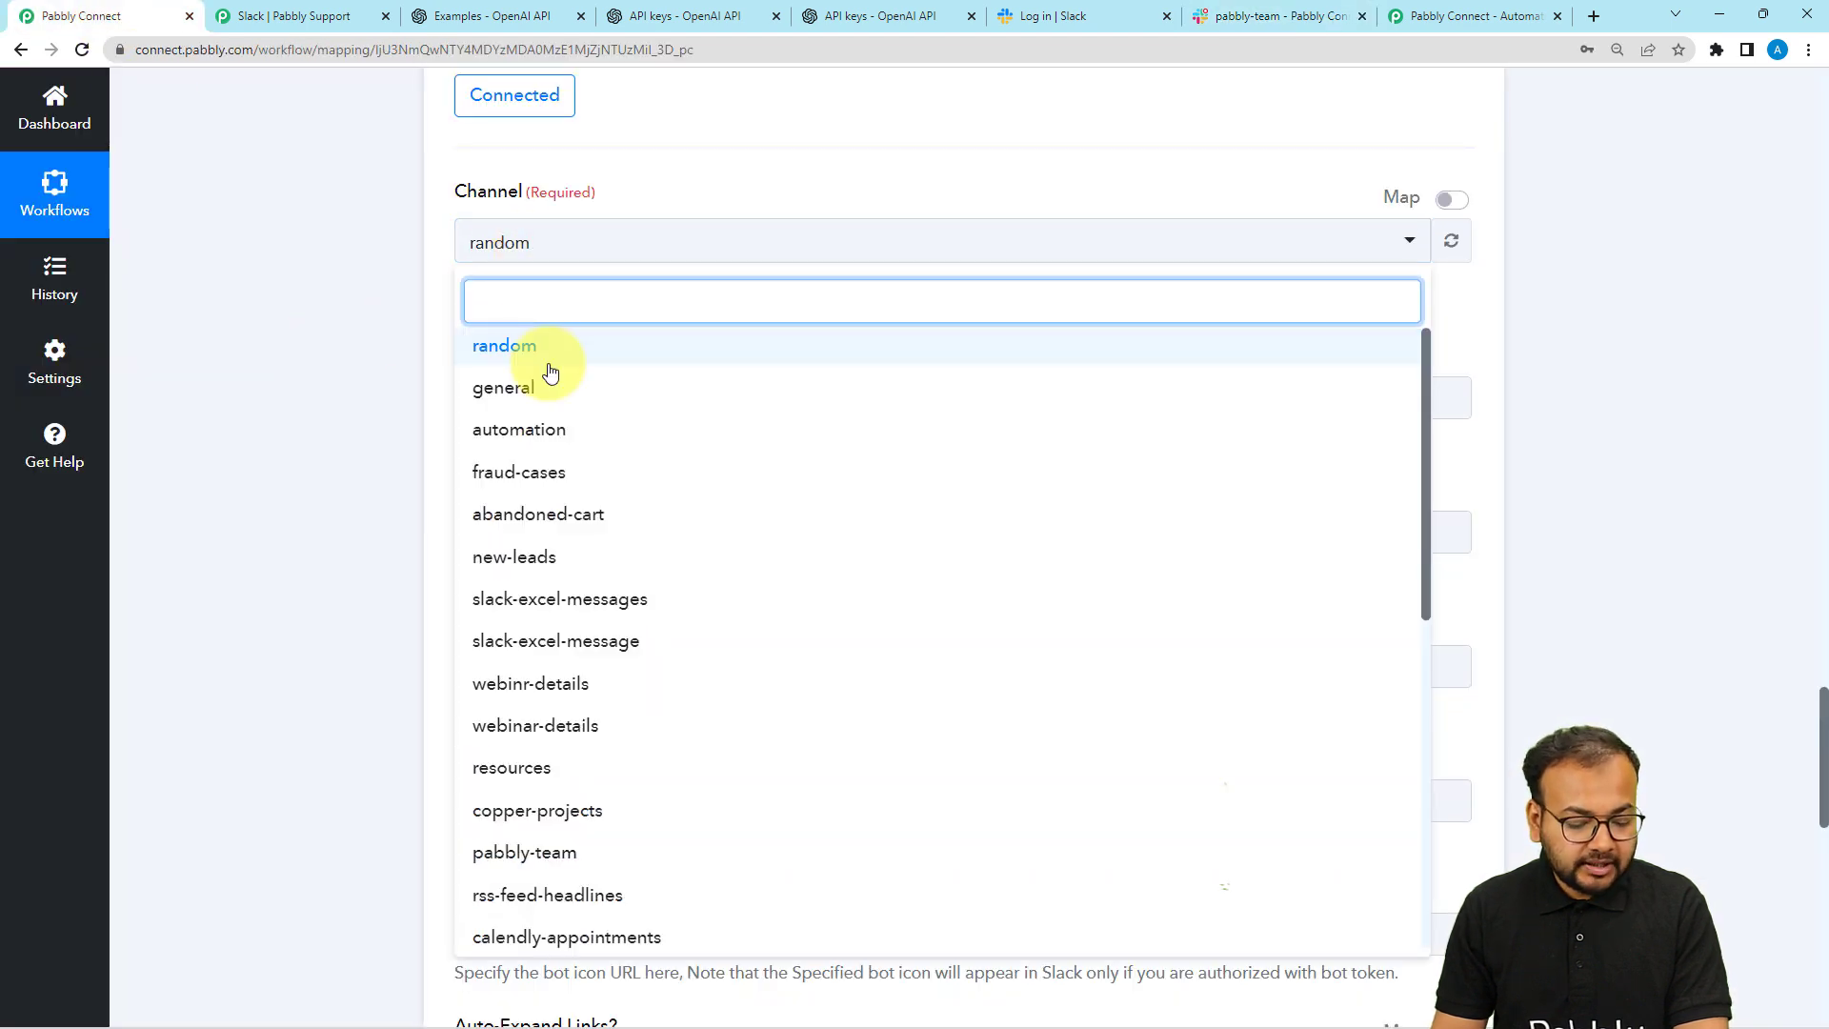
type("pa")
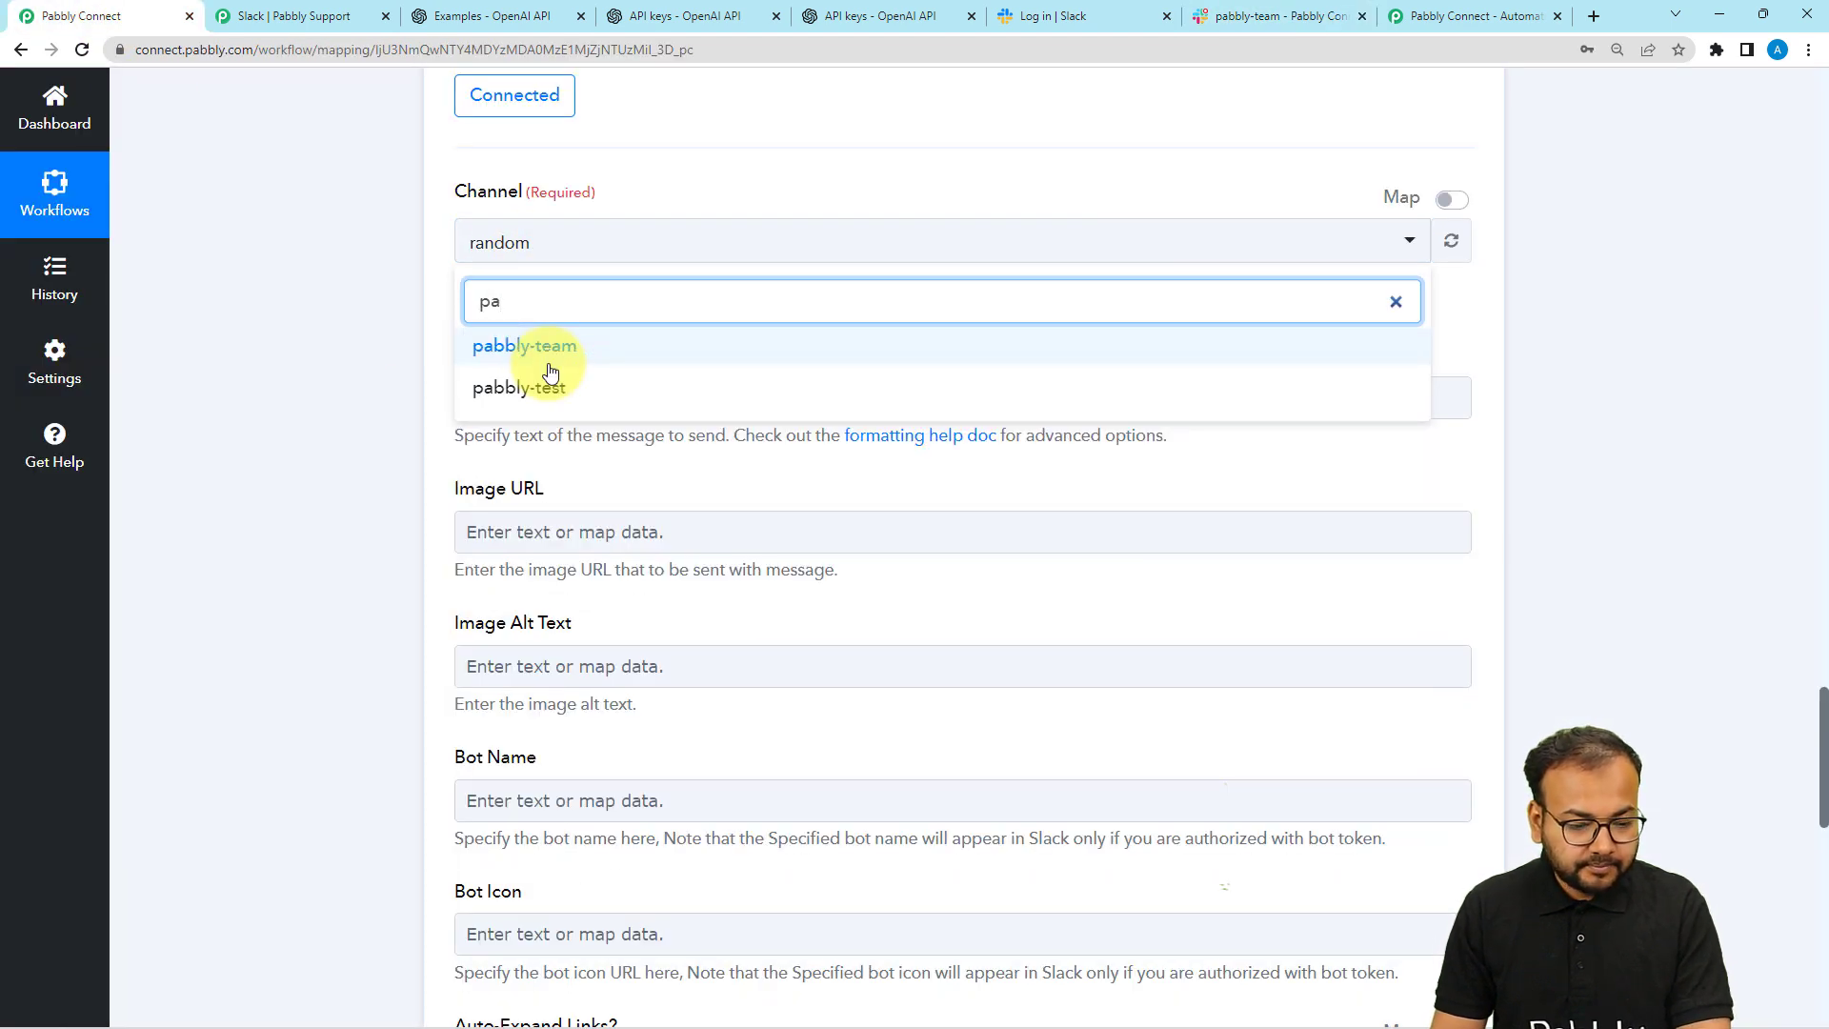
left_click(529, 364)
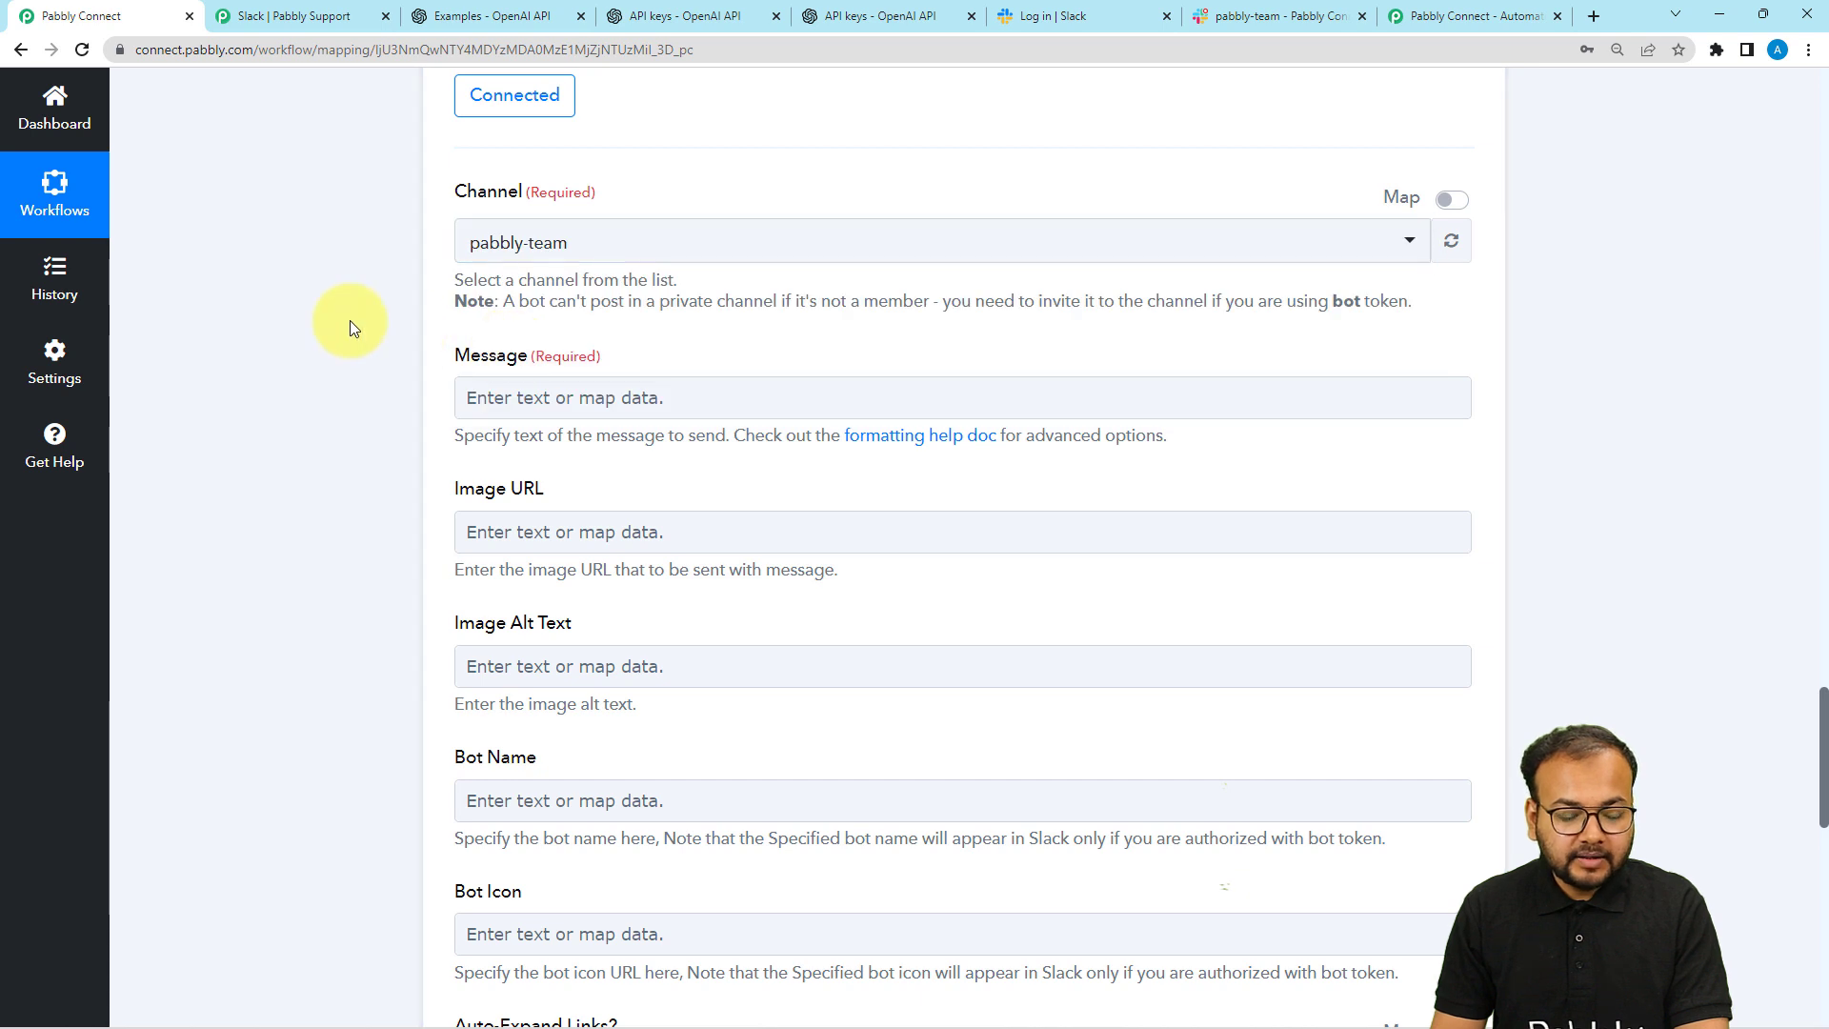
Enter "Today's motivation:" followed by a line break as the message of the Slack action.
scroll(350, 320, "down", 2)
left_click(625, 206)
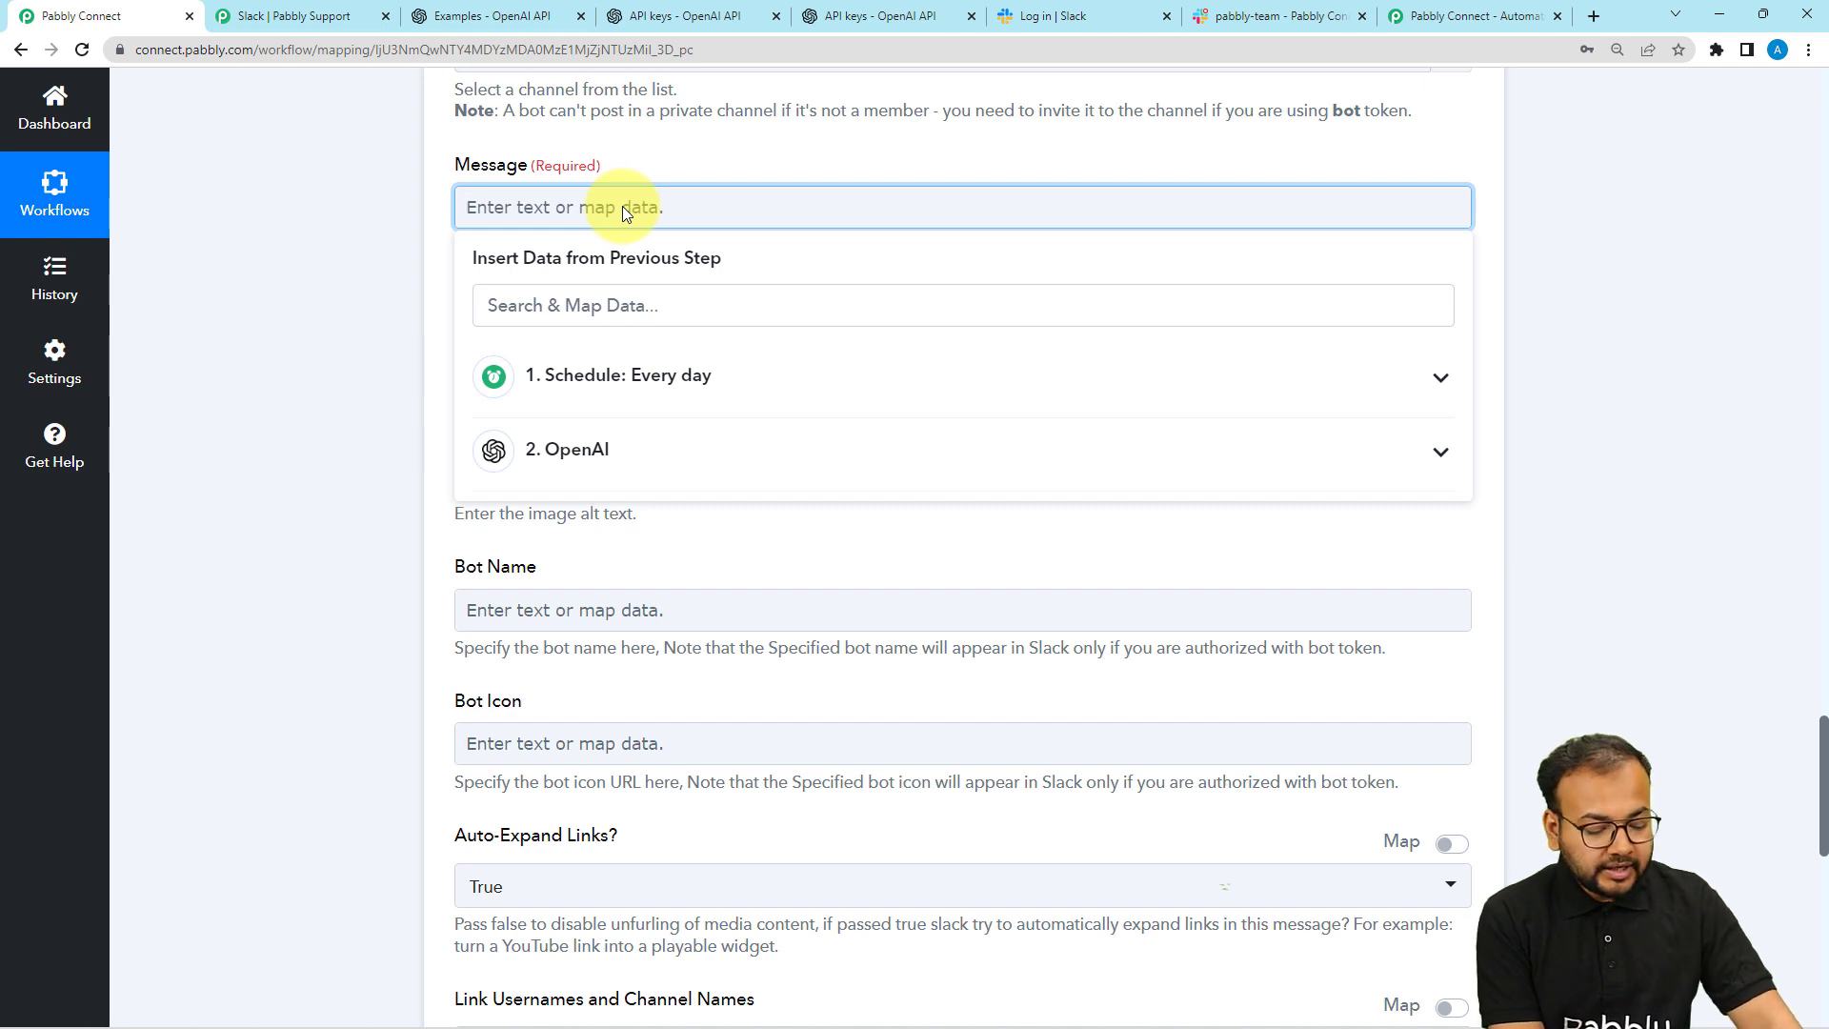
type("To")
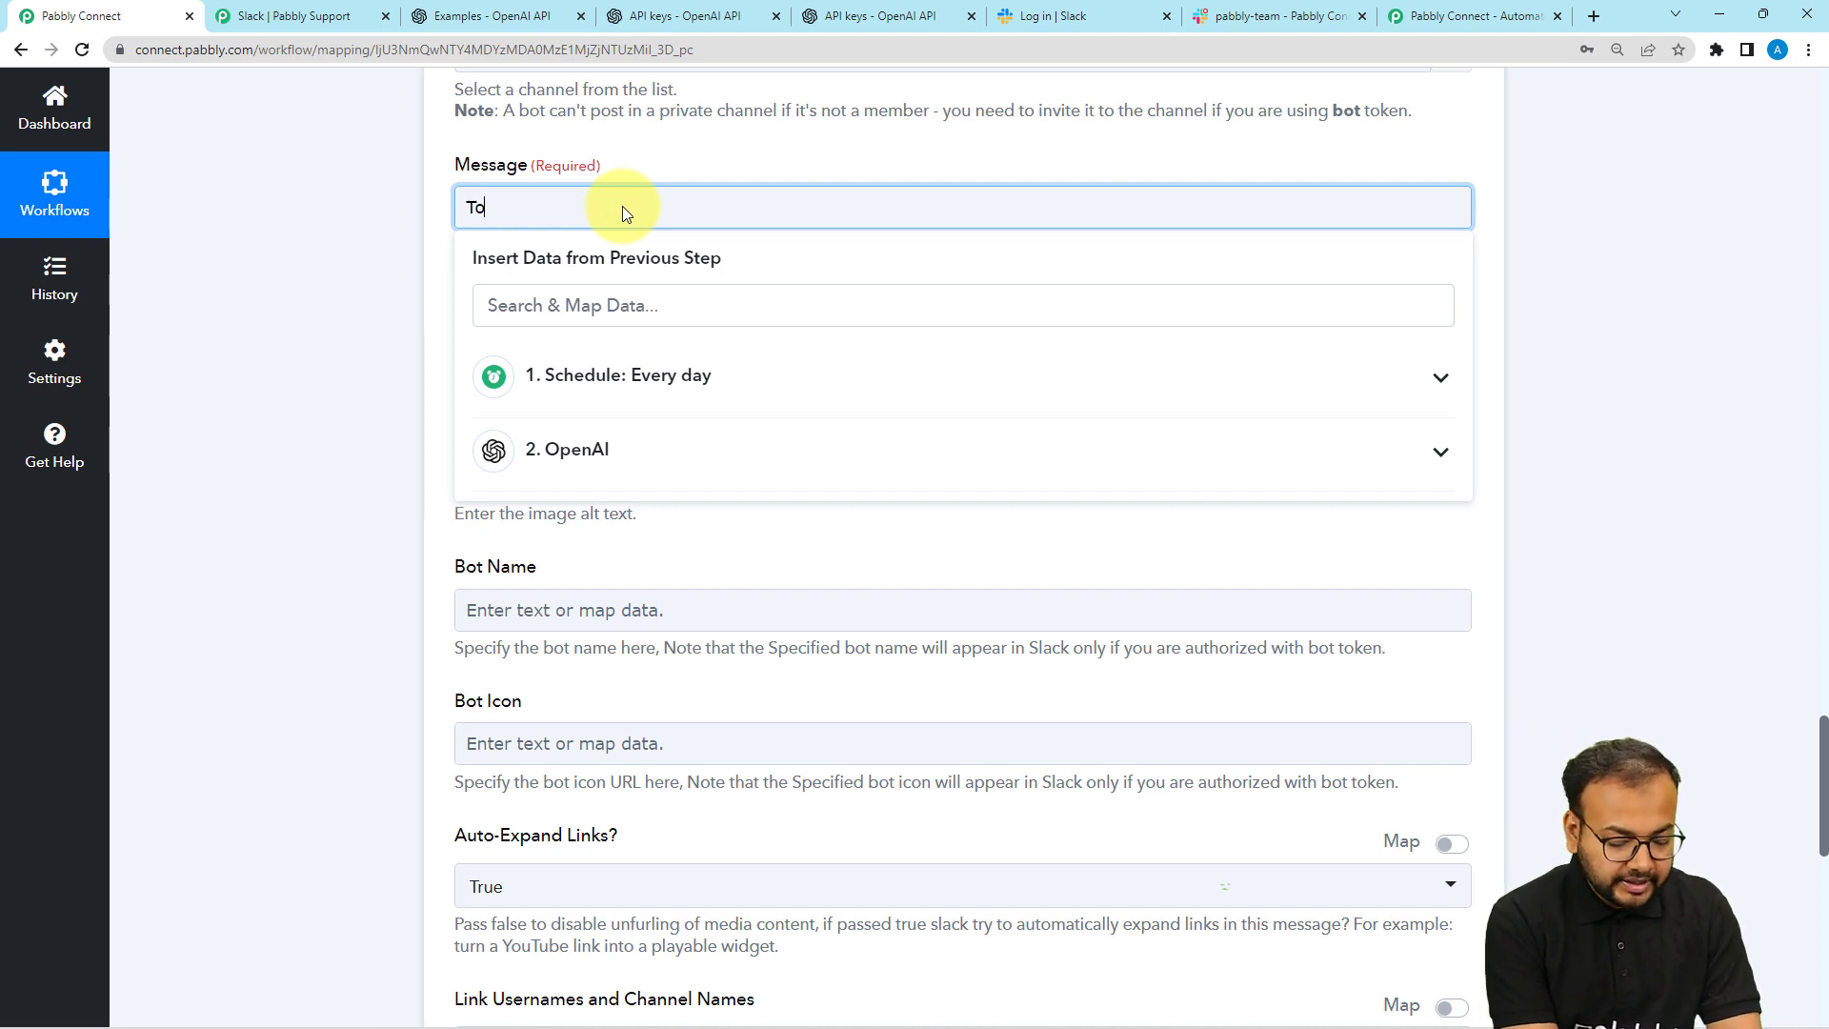
type("day's ")
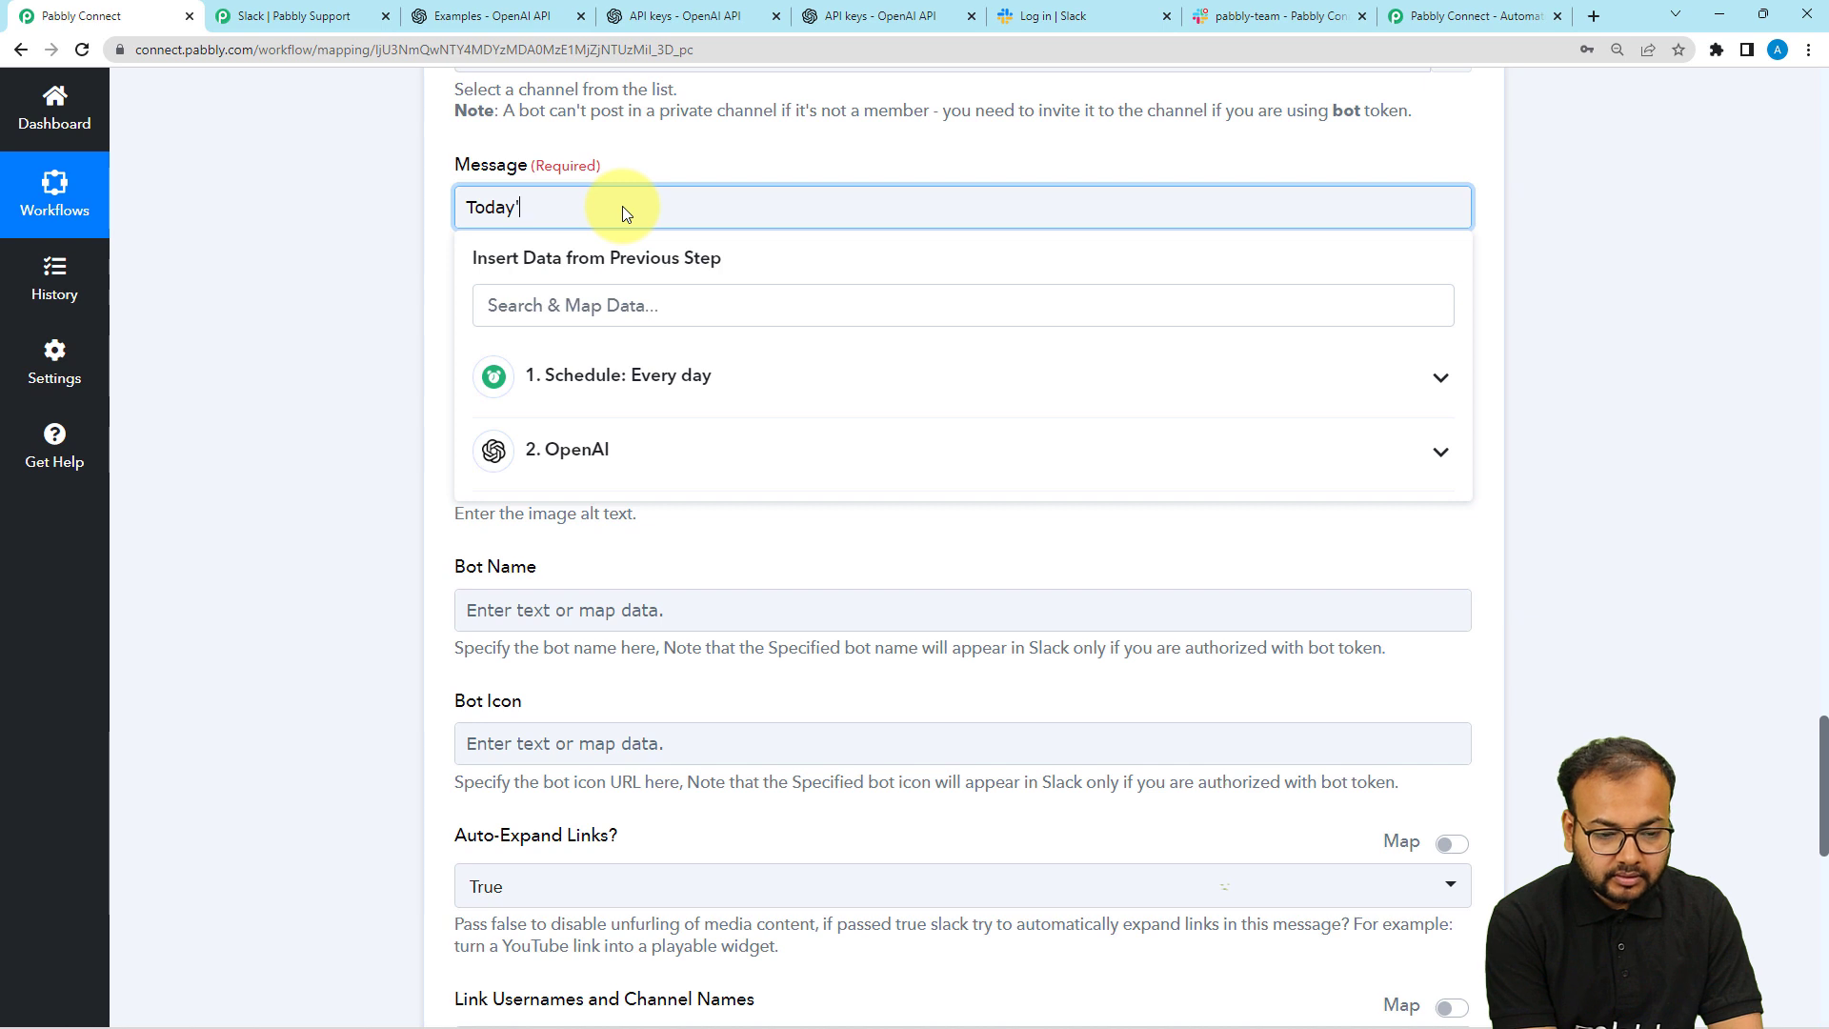
type("motivation")
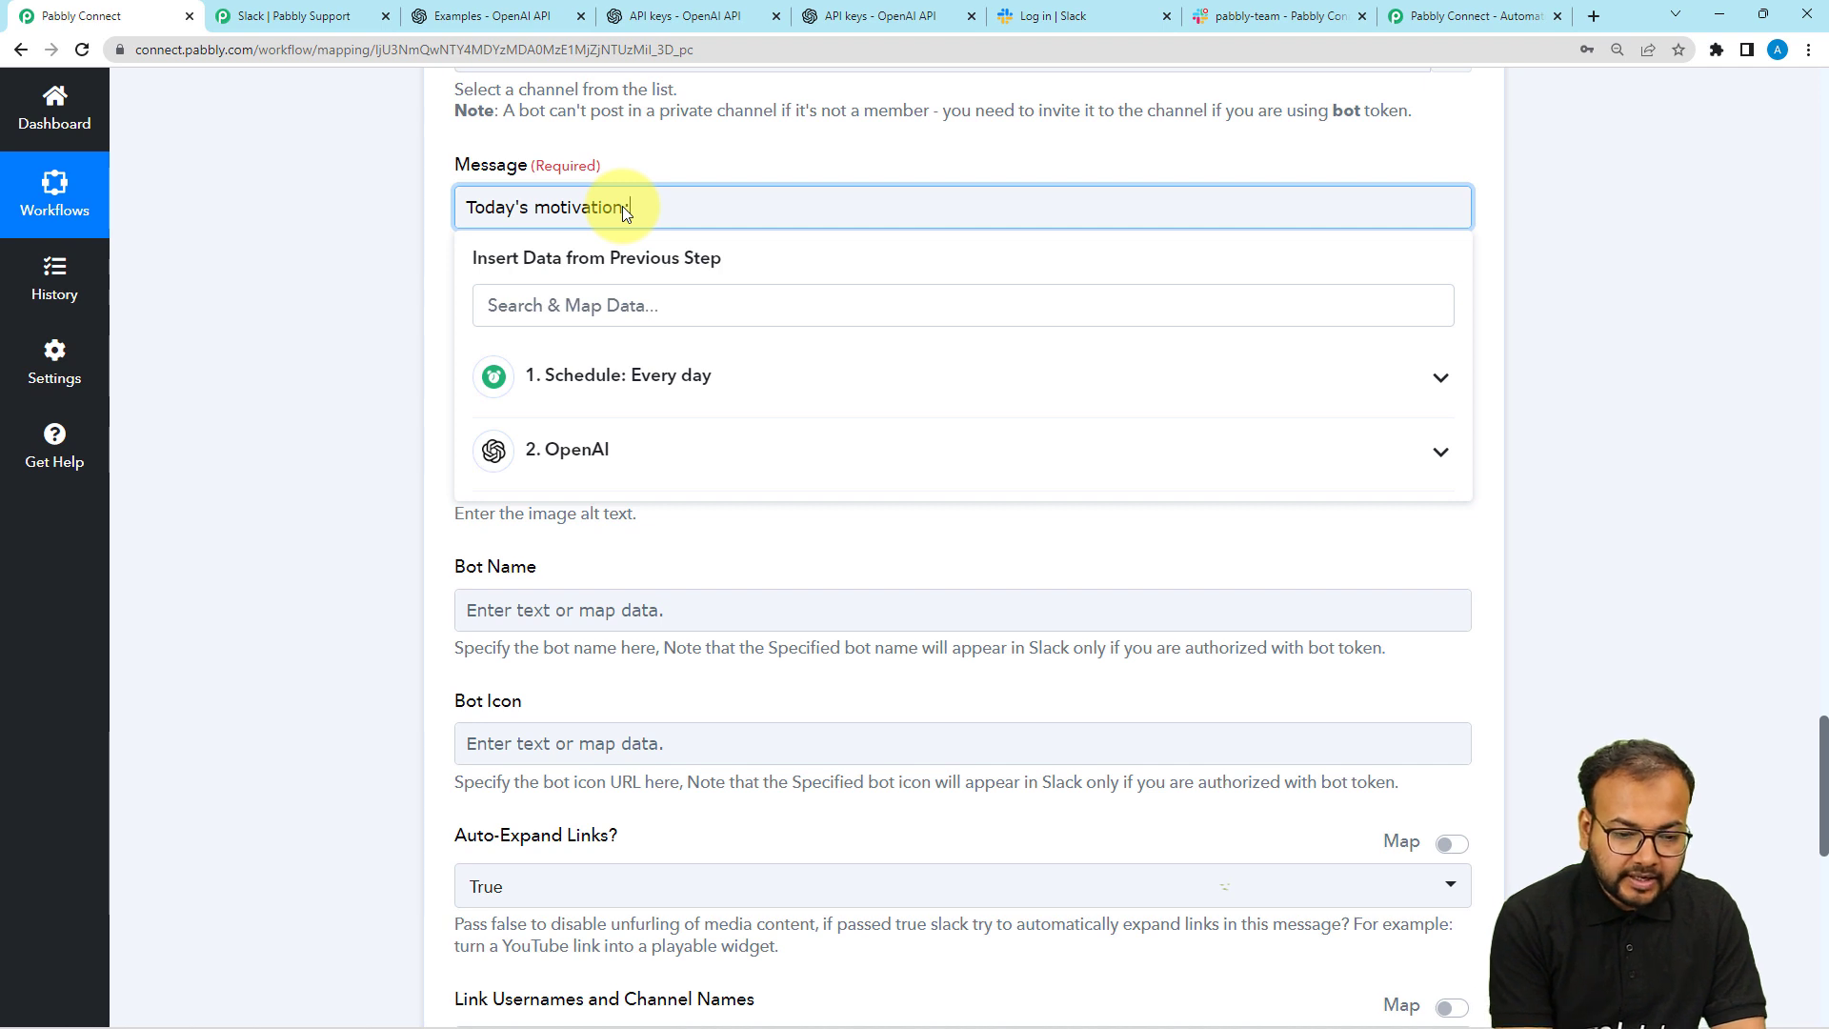
type(":")
key("Return")
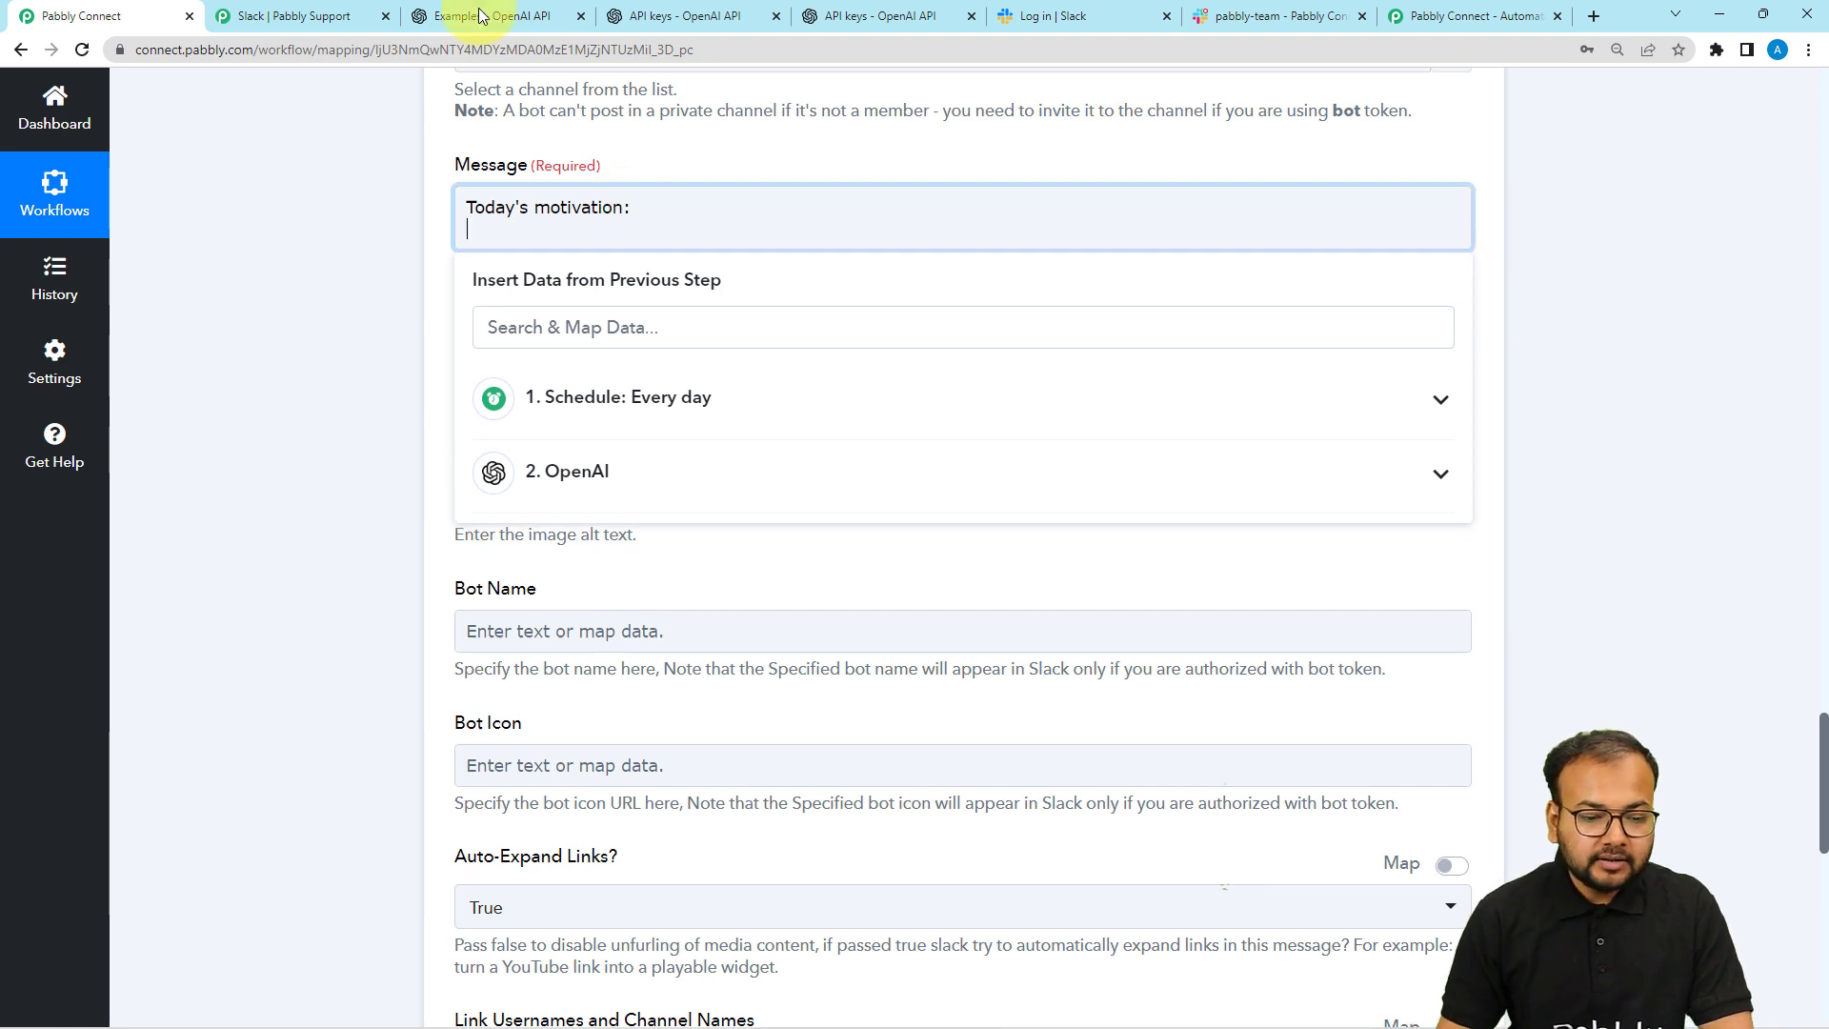
left_click(329, 316)
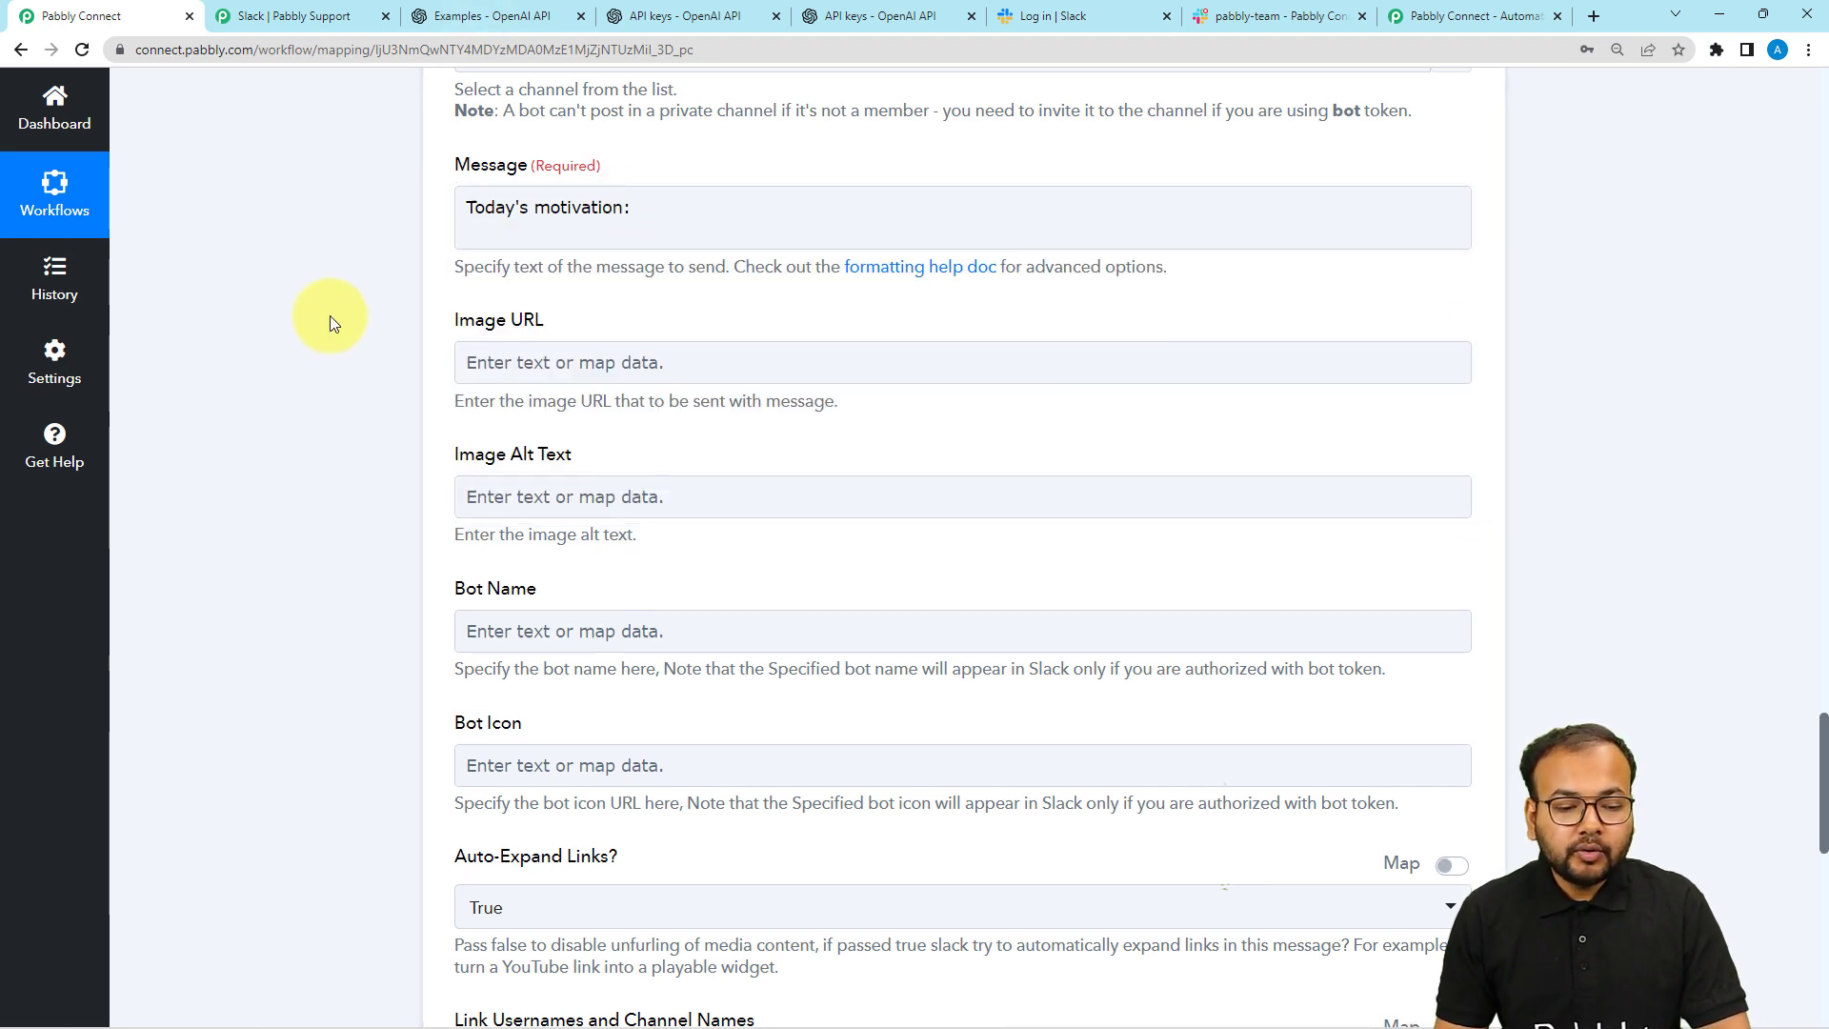
Locate the Choices 0 Text field that holds the generated quote in the OpenAI response.
scroll(330, 314, "up", 4)
scroll(329, 314, "up", 10)
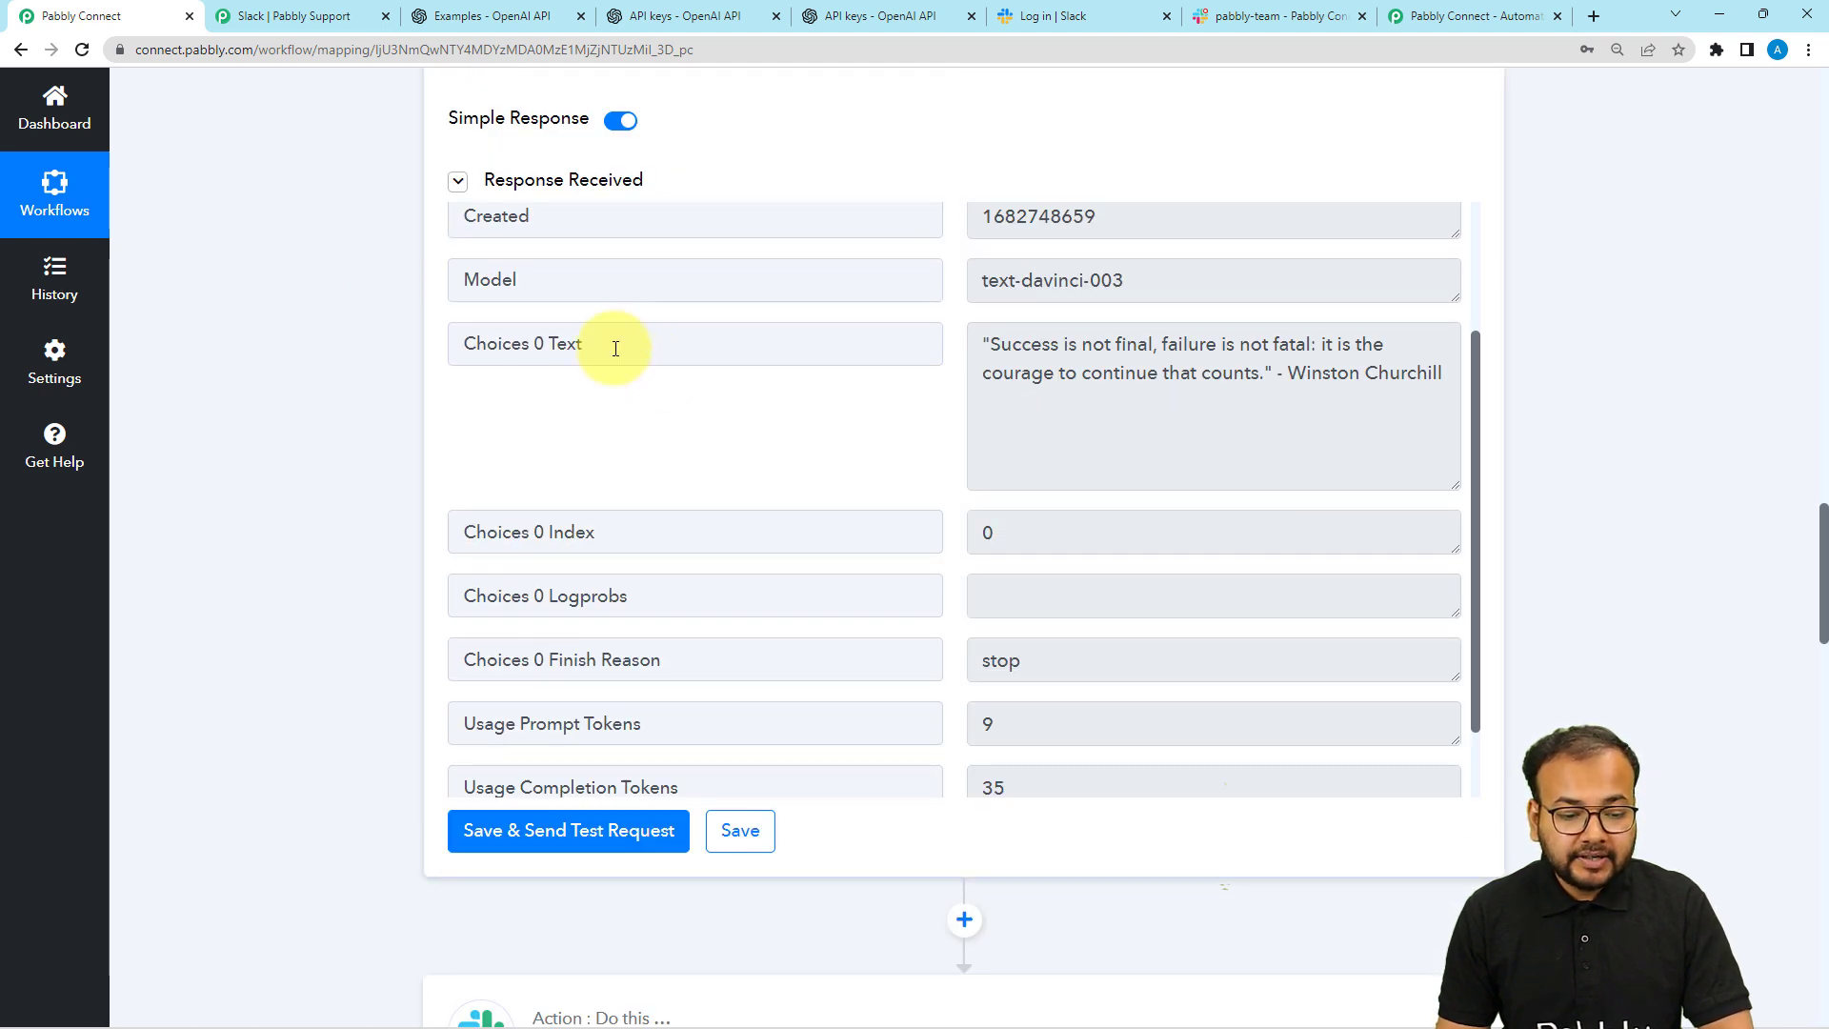
left_click_drag(612, 348, 461, 343)
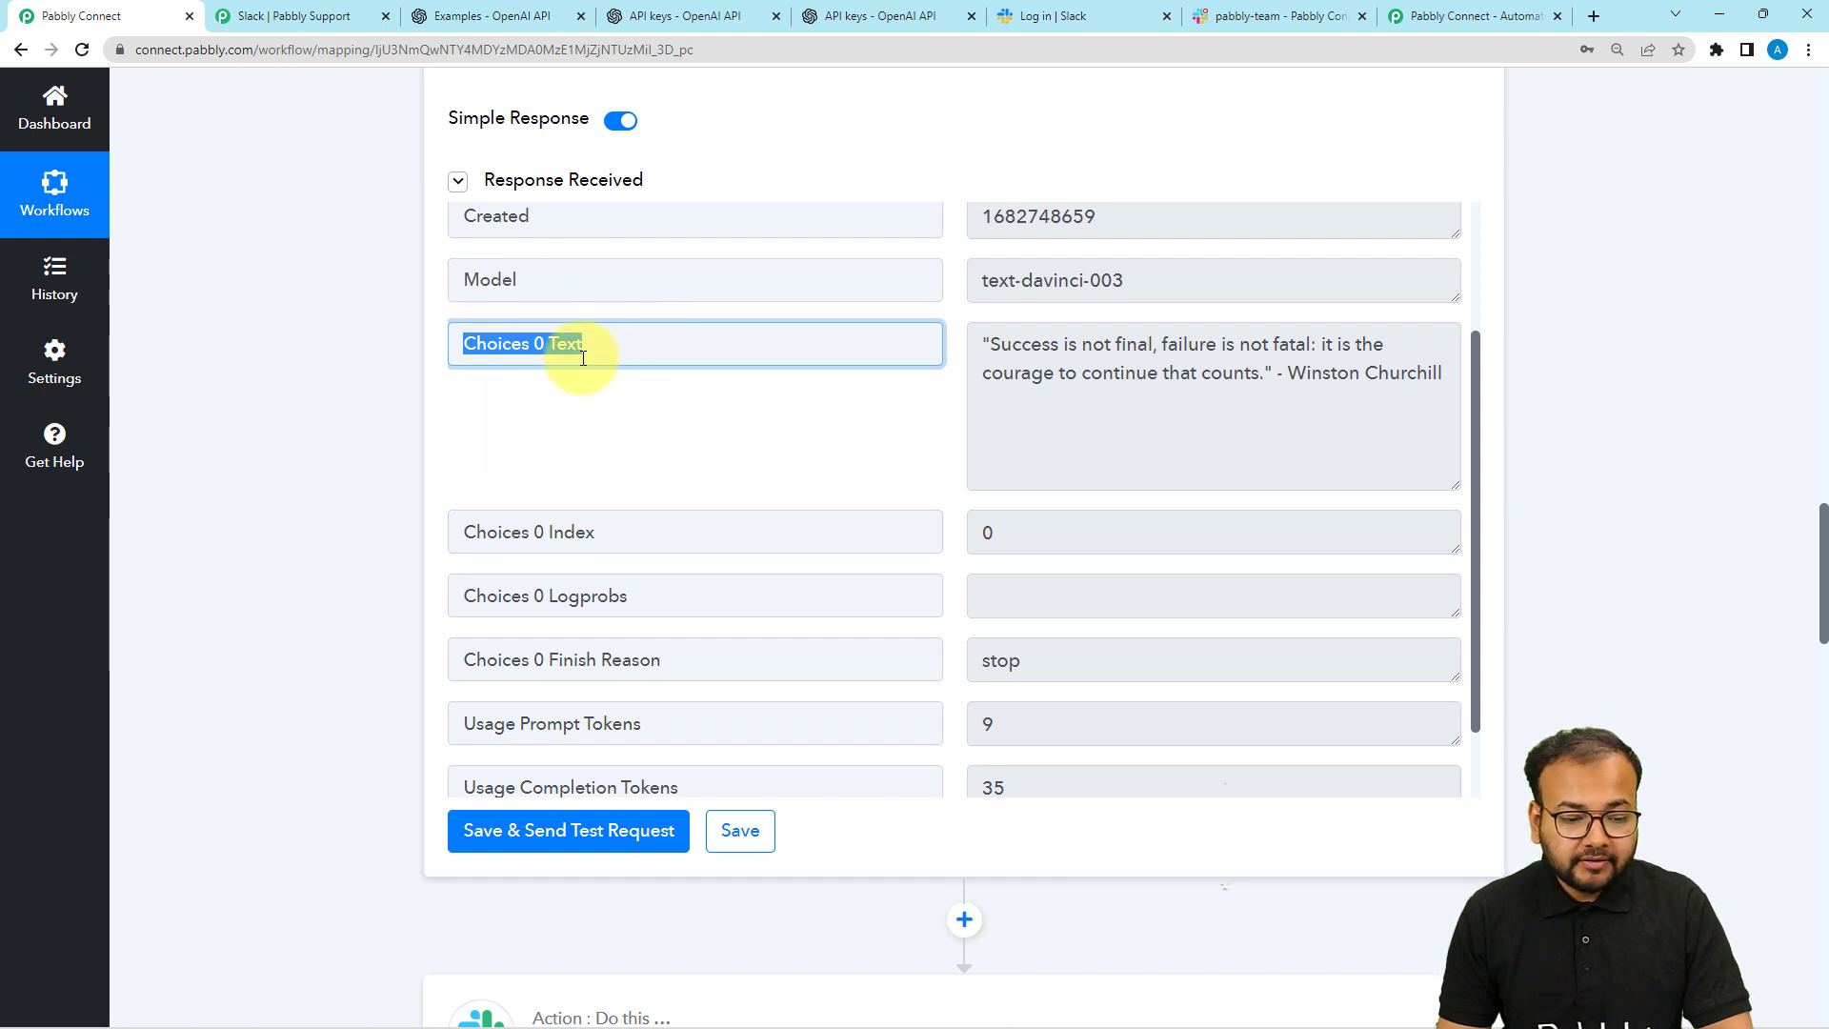
Map the OpenAI response's Choices 0 Text value onto the line below "Today's motivation:" in the Slack action's message.
scroll(603, 389, "up", 2)
scroll(602, 389, "down", 2)
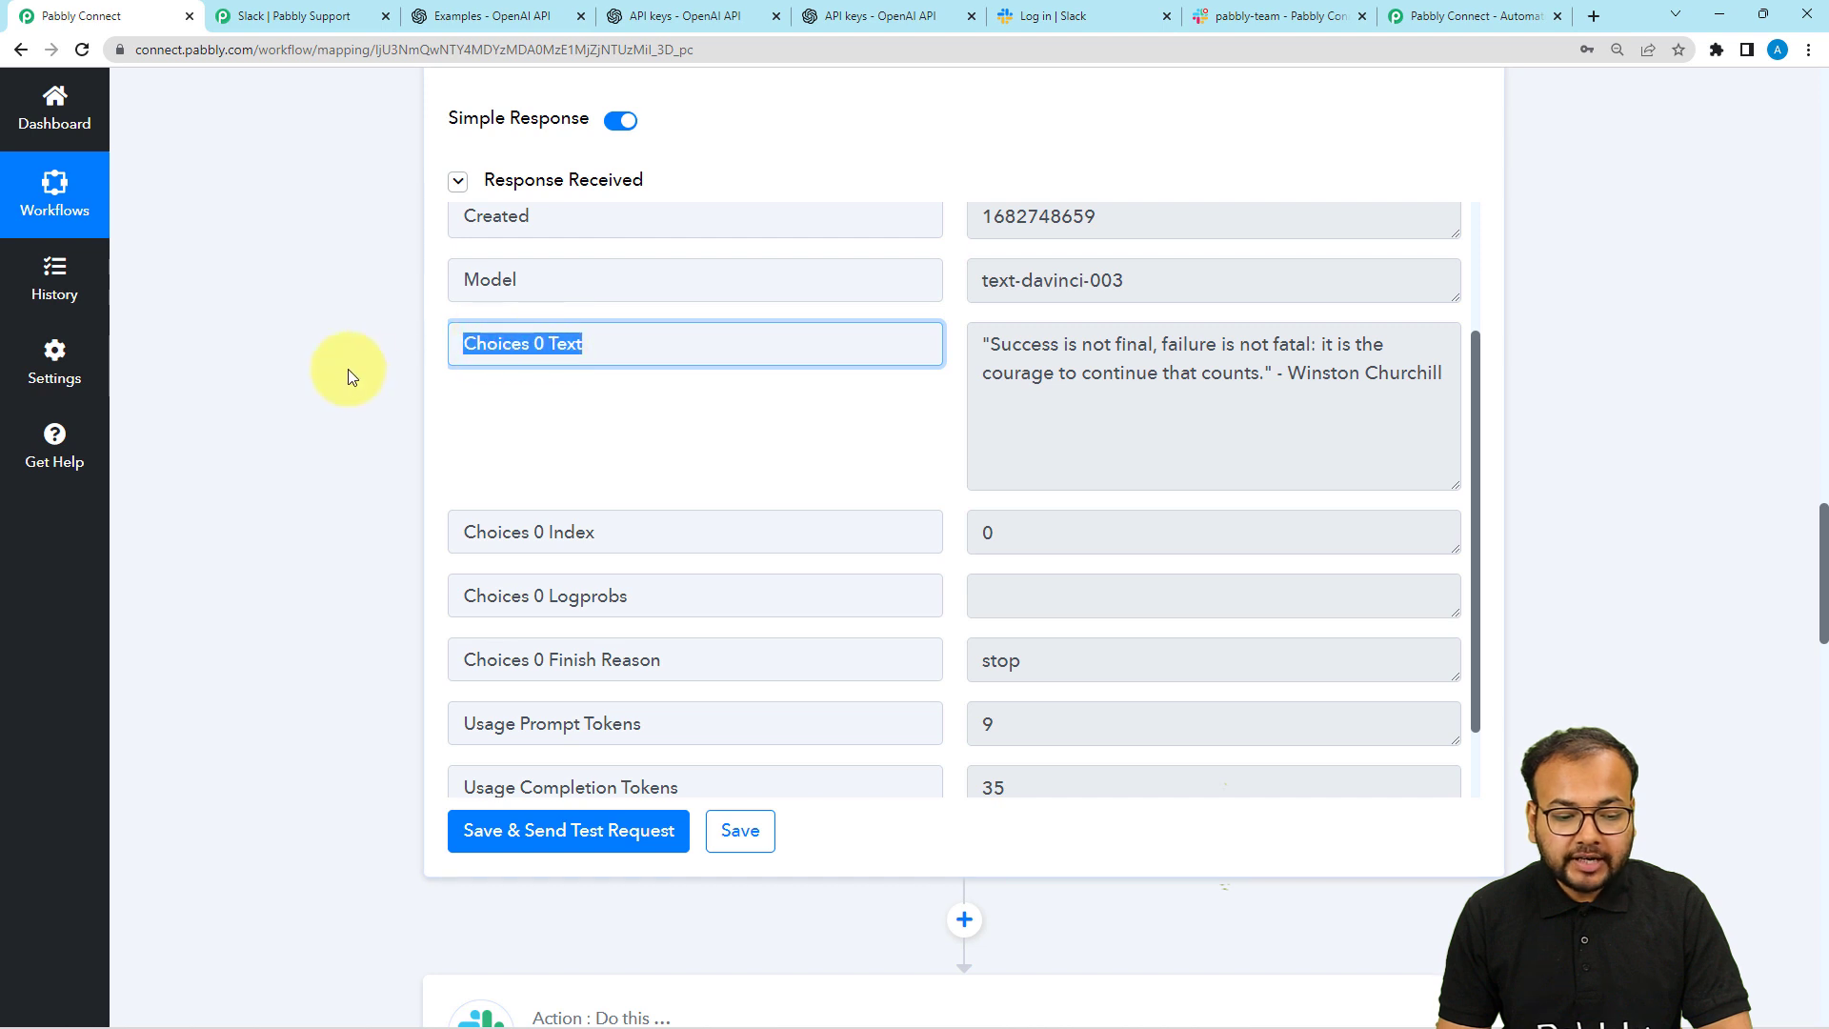
scroll(347, 372, "down", 4)
scroll(347, 377, "down", 8)
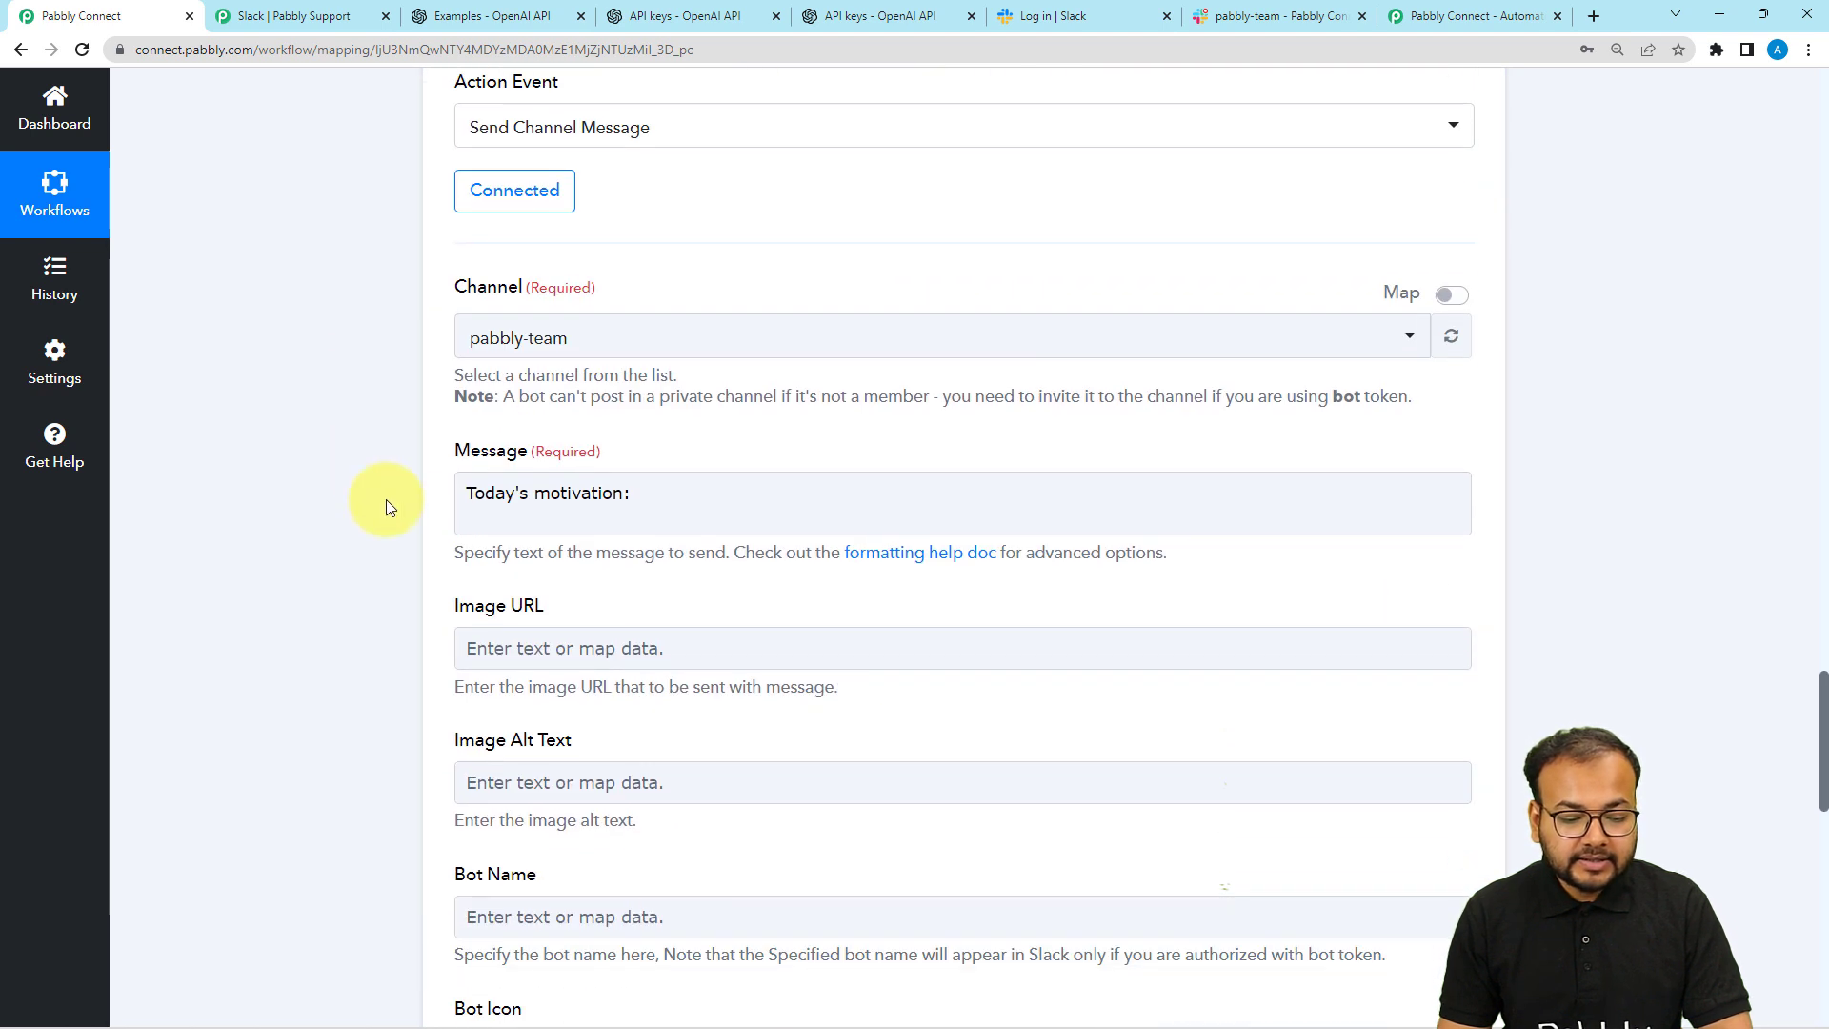
left_click(479, 517)
left_click(662, 501)
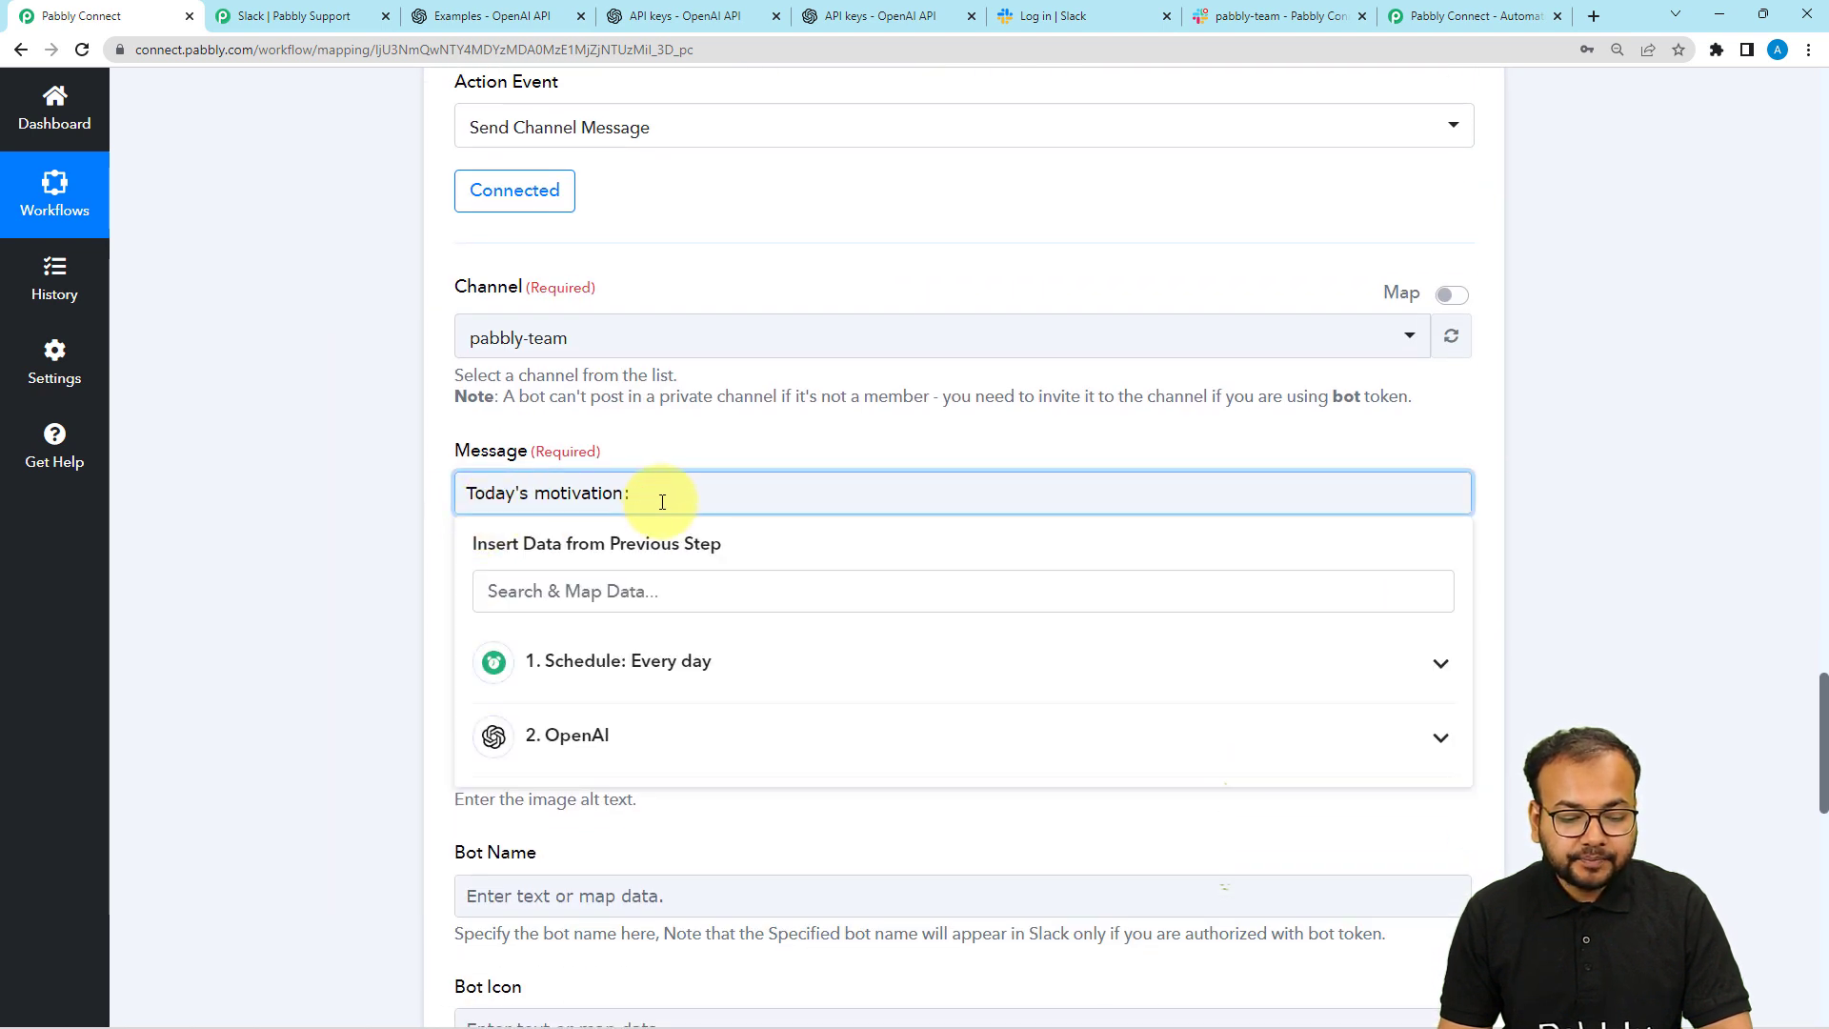
key("Return")
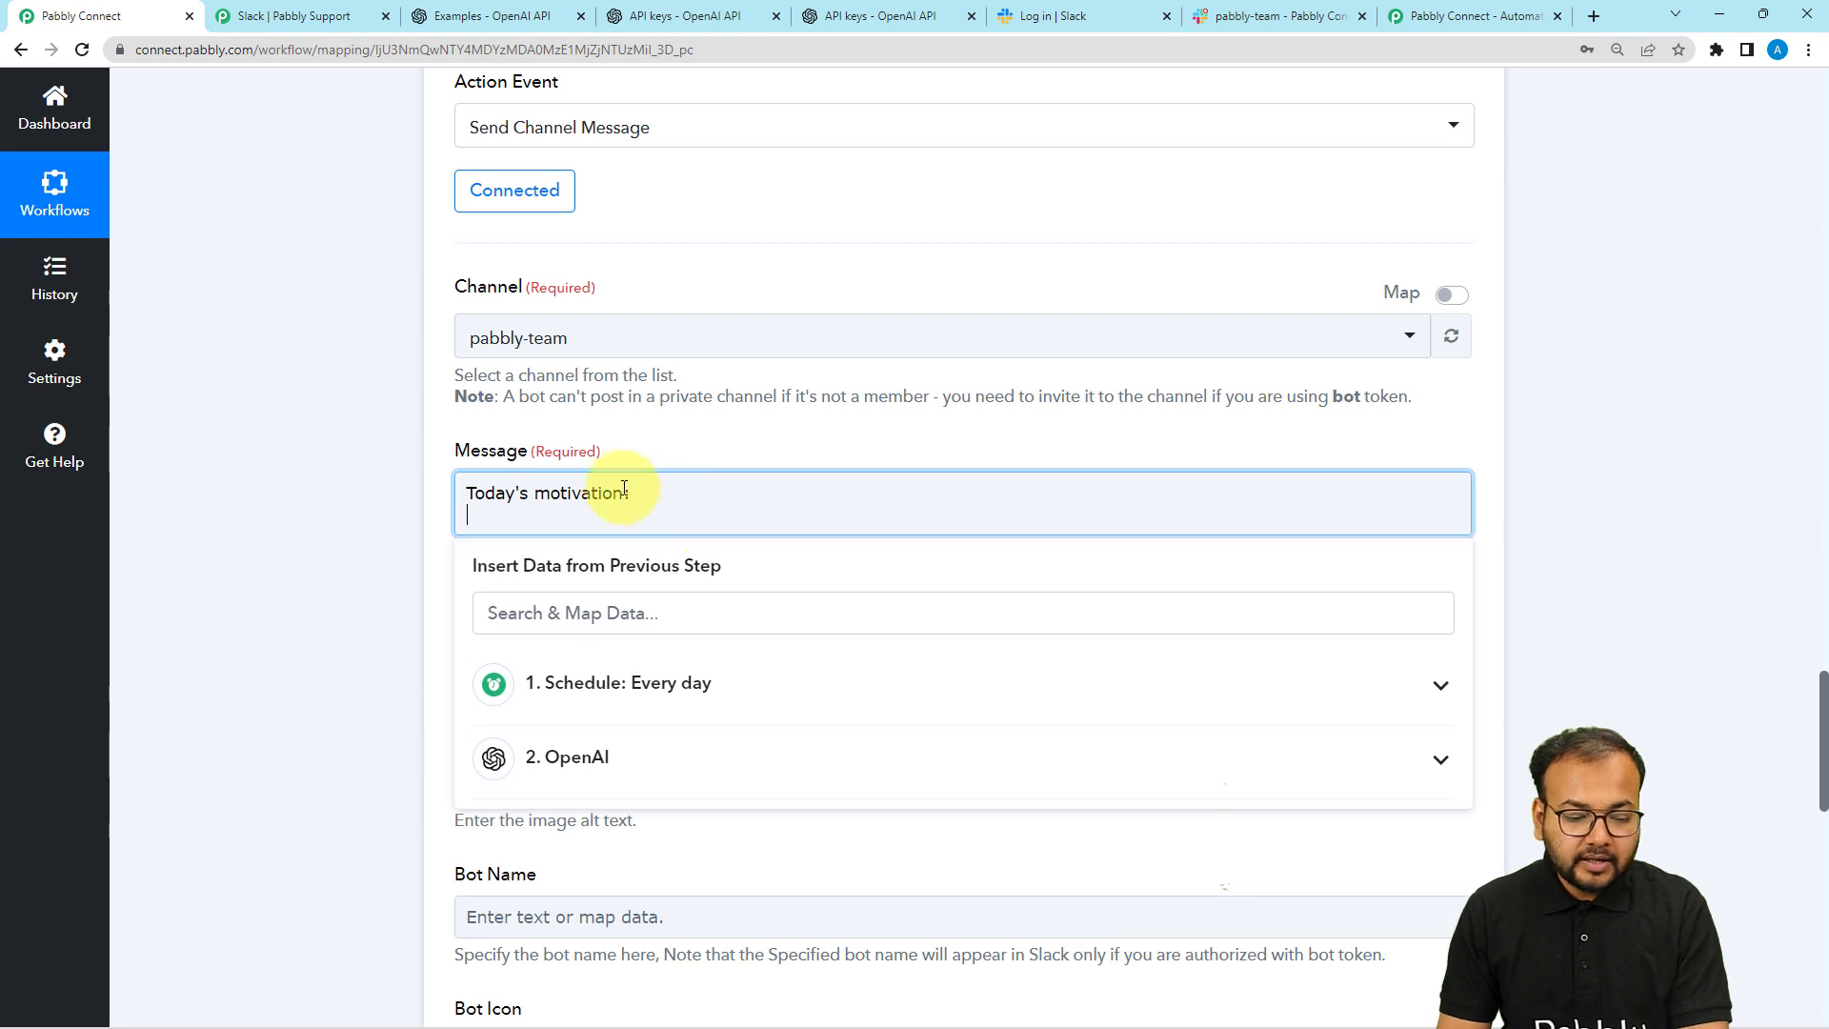
left_click(575, 757)
scroll(614, 929, "down", 1)
scroll(614, 929, "down", 1)
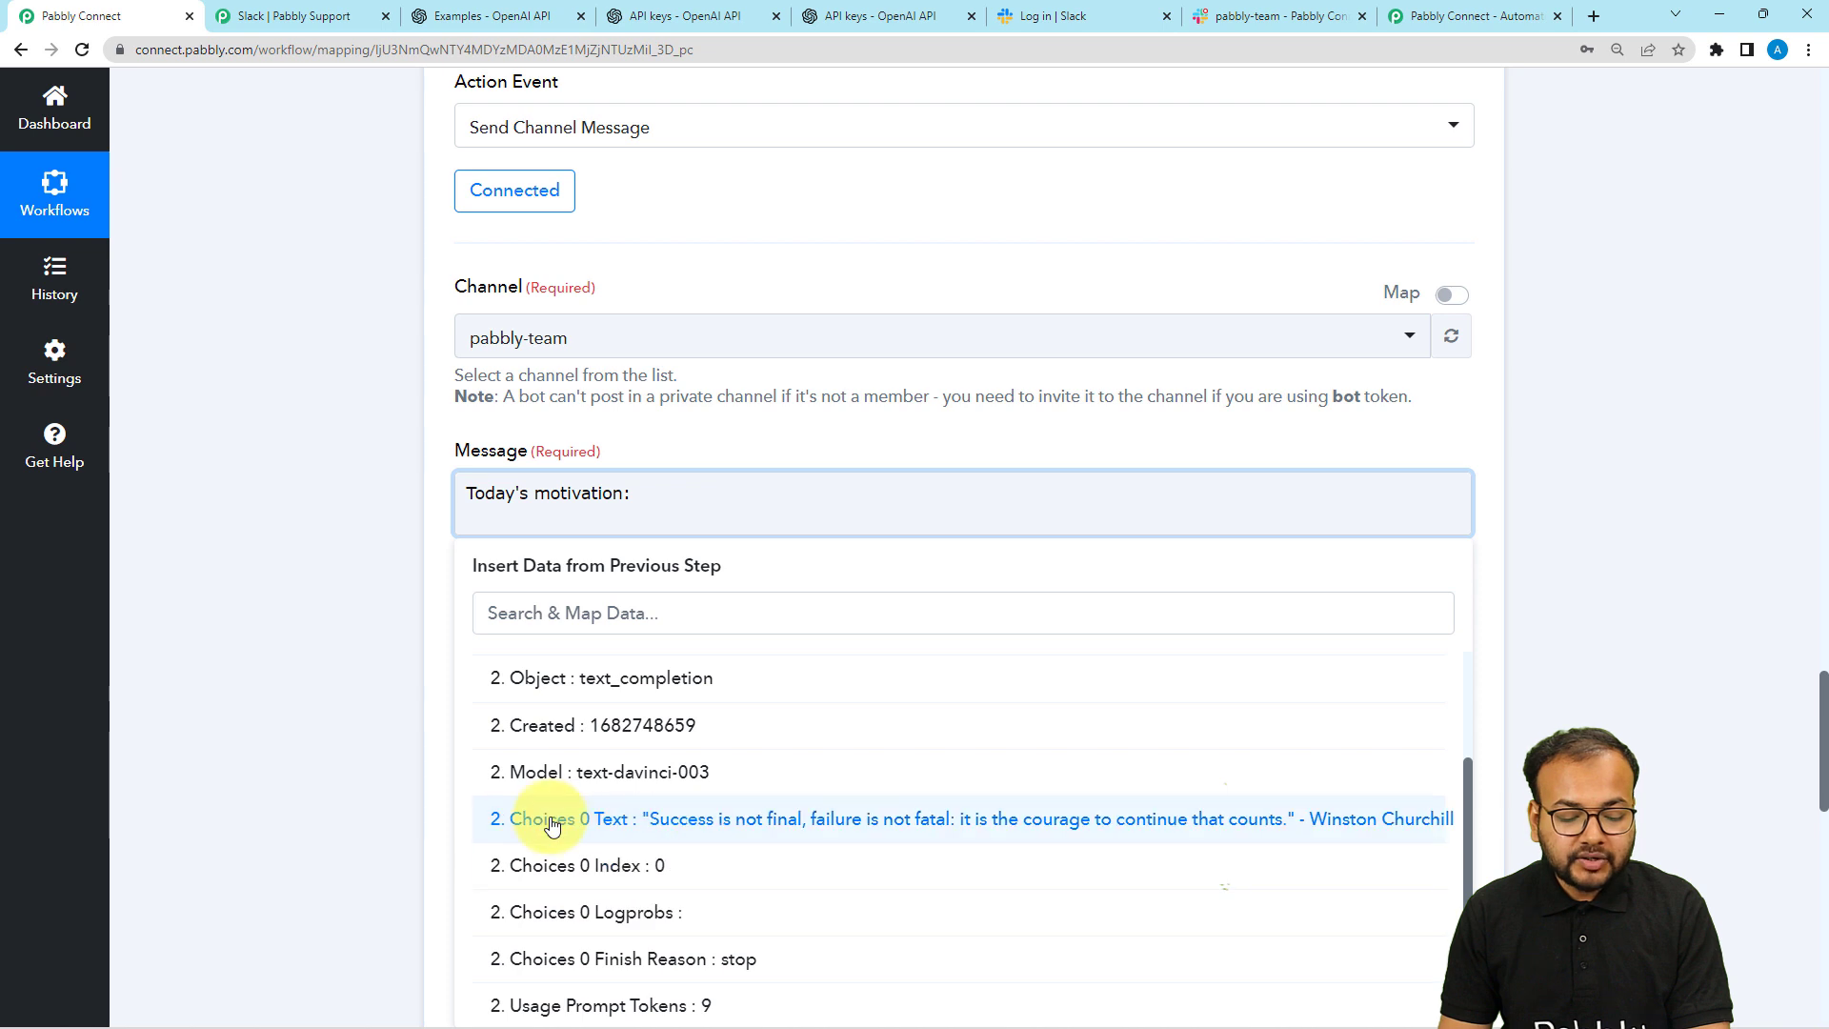
left_click(641, 706)
left_click(227, 535)
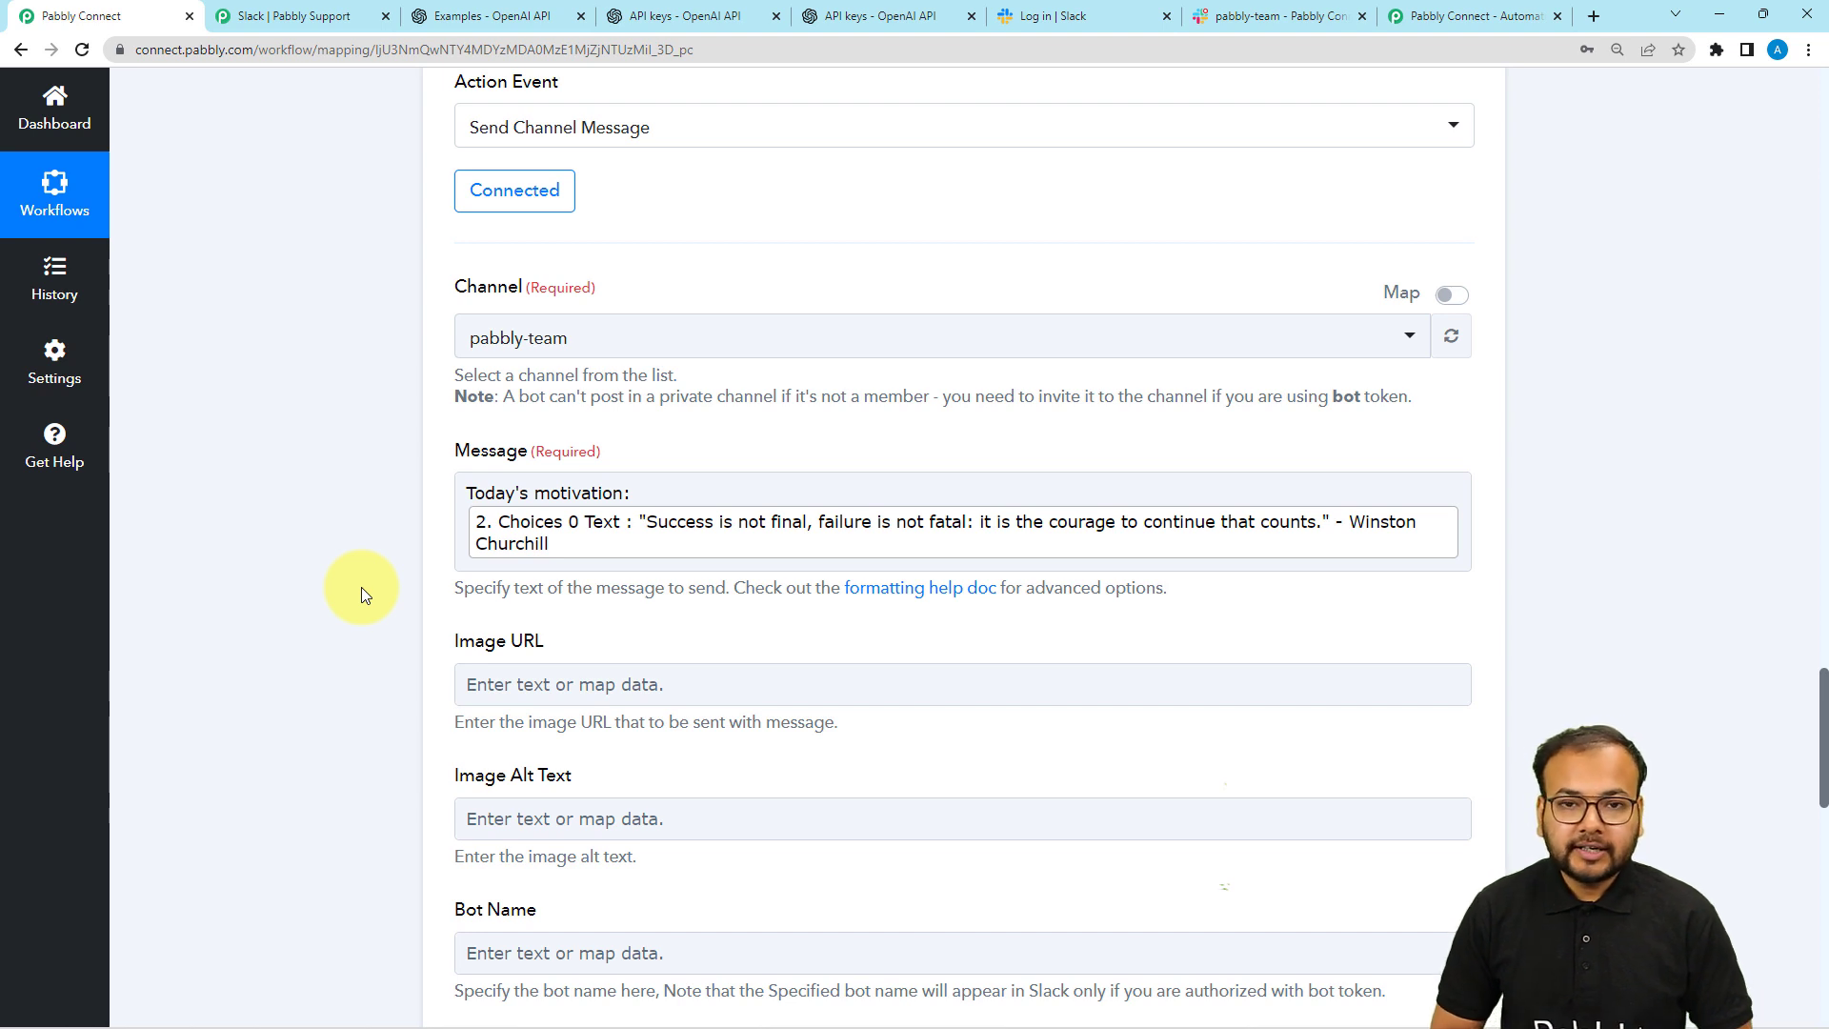
Review the Slack action's remaining optional fields, from Image URL down to Thread message ID.
scroll(360, 568, "down", 2)
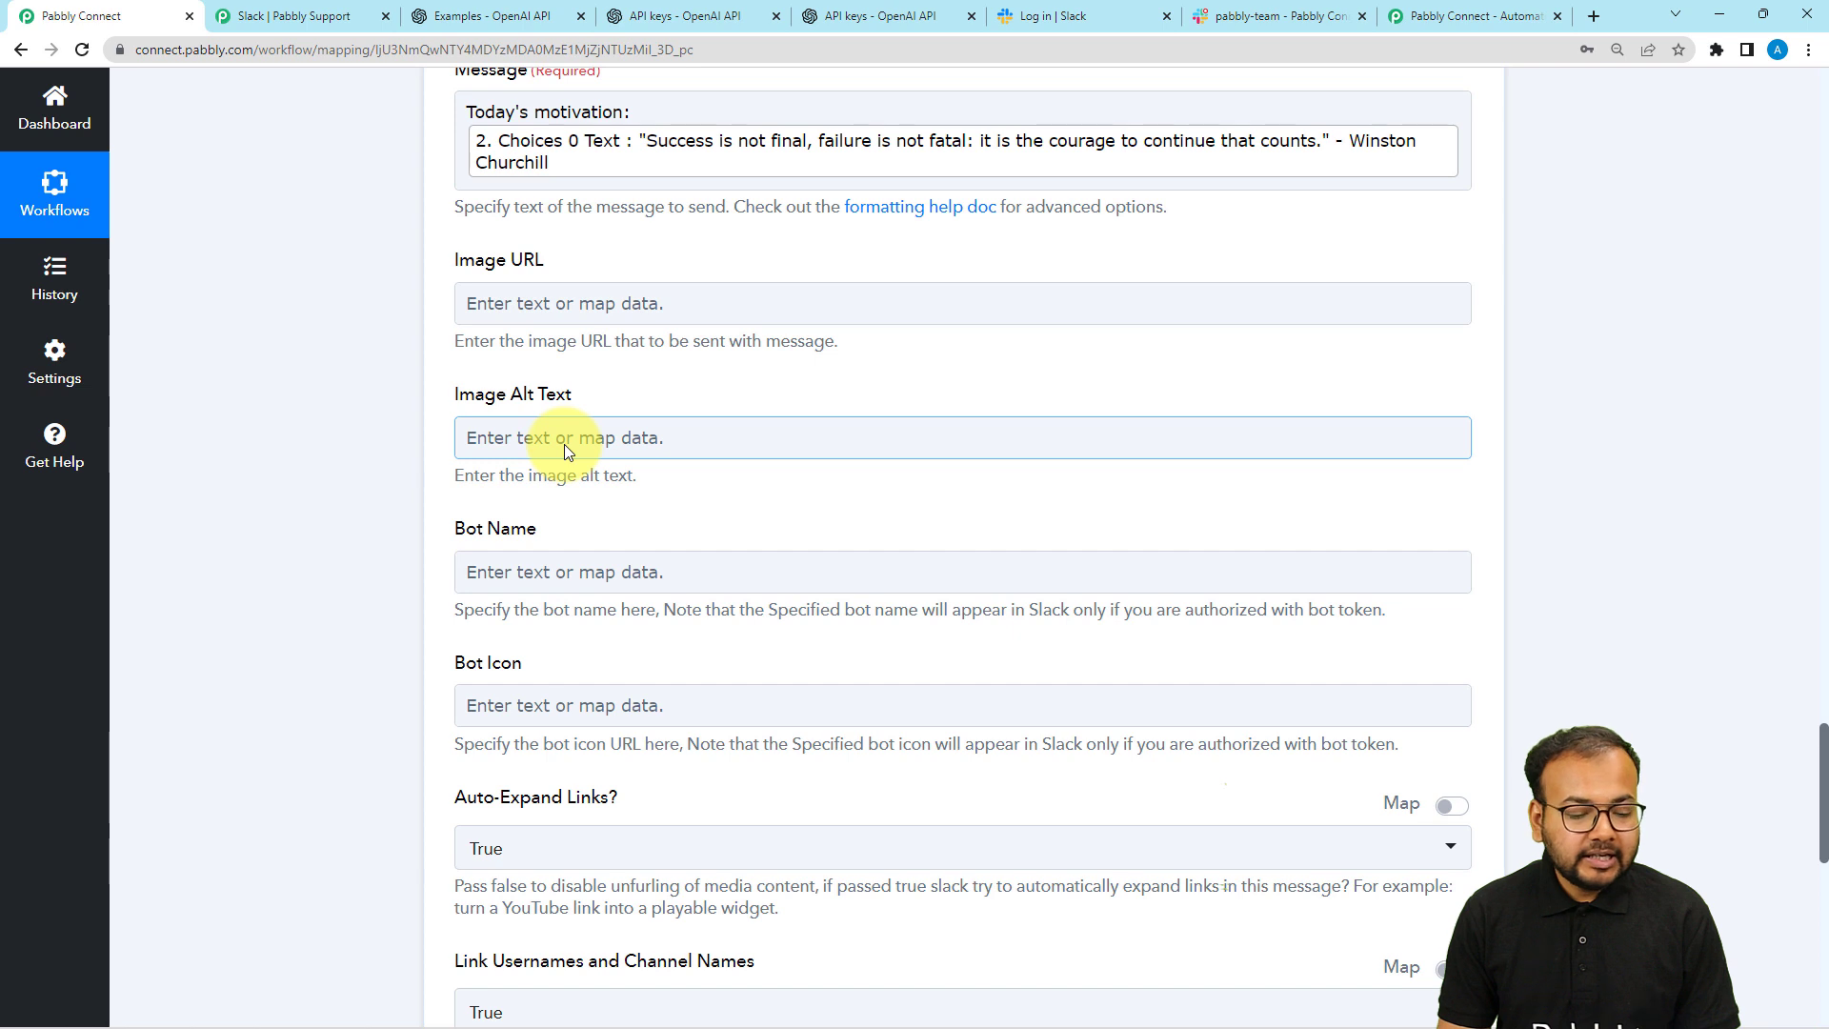
scroll(568, 531, "down", 3)
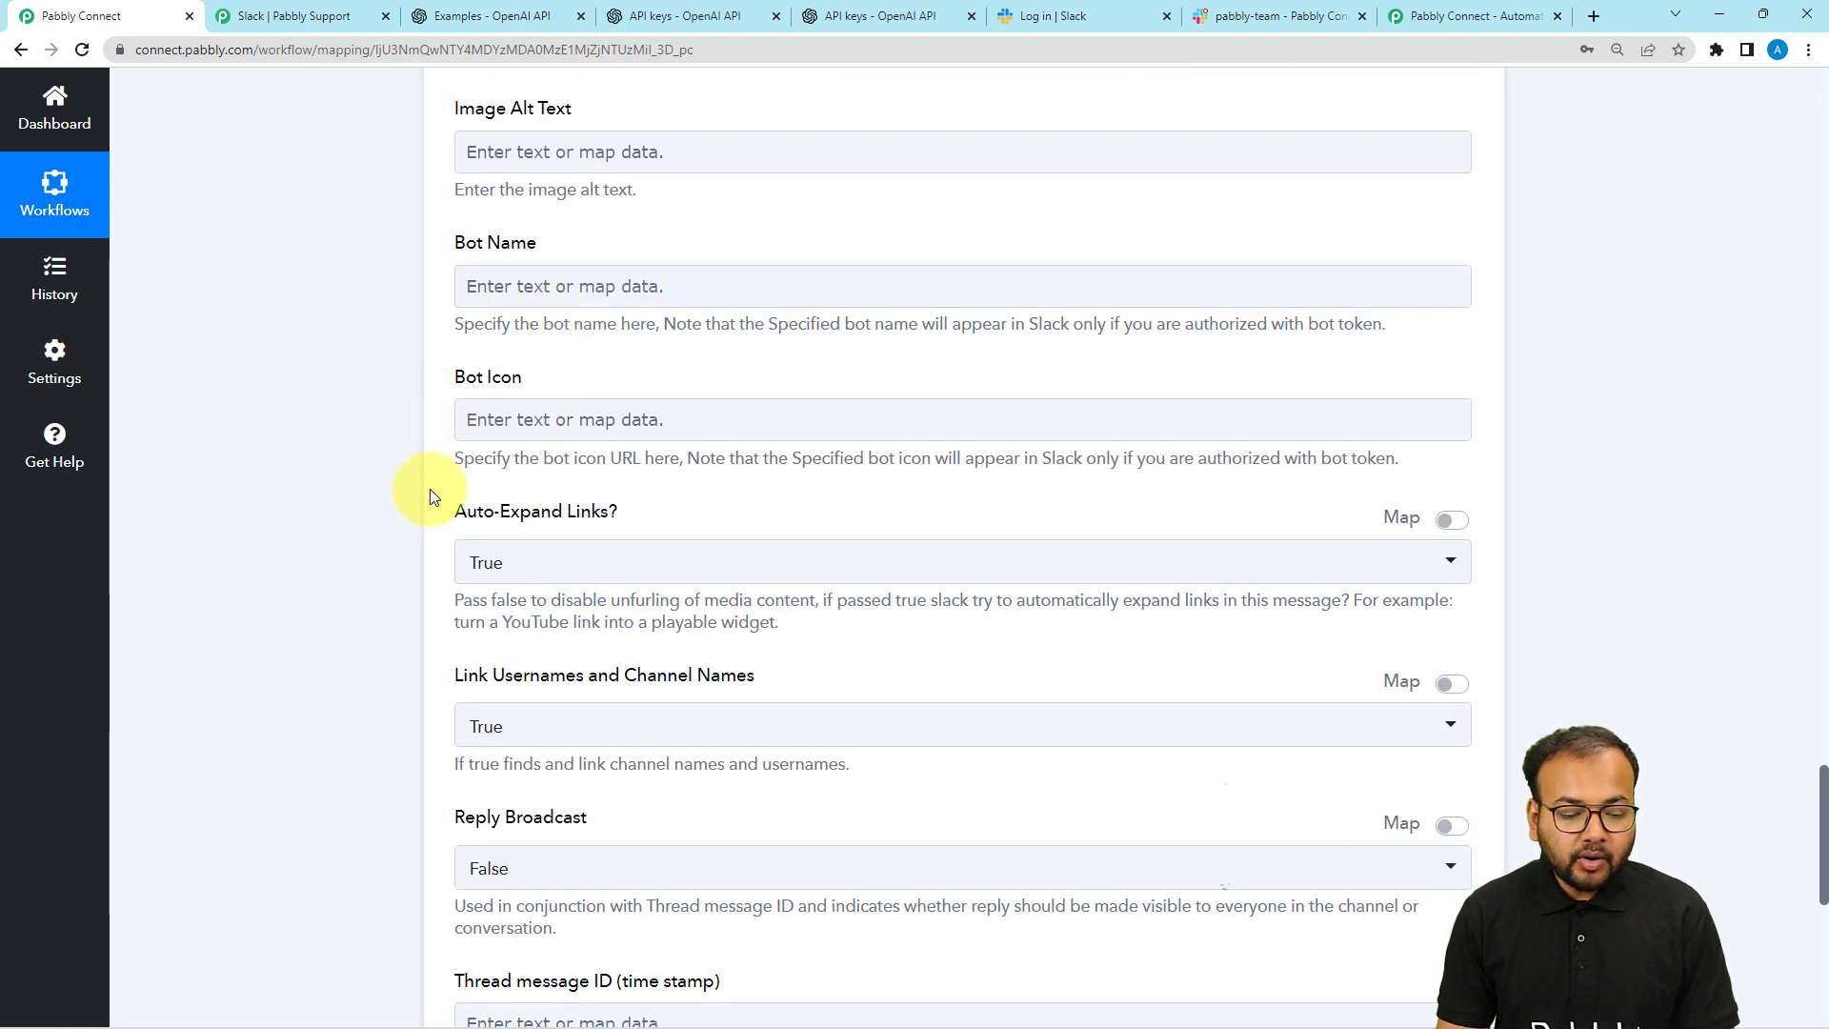
scroll(431, 489, "down", 4)
scroll(431, 489, "down", 1)
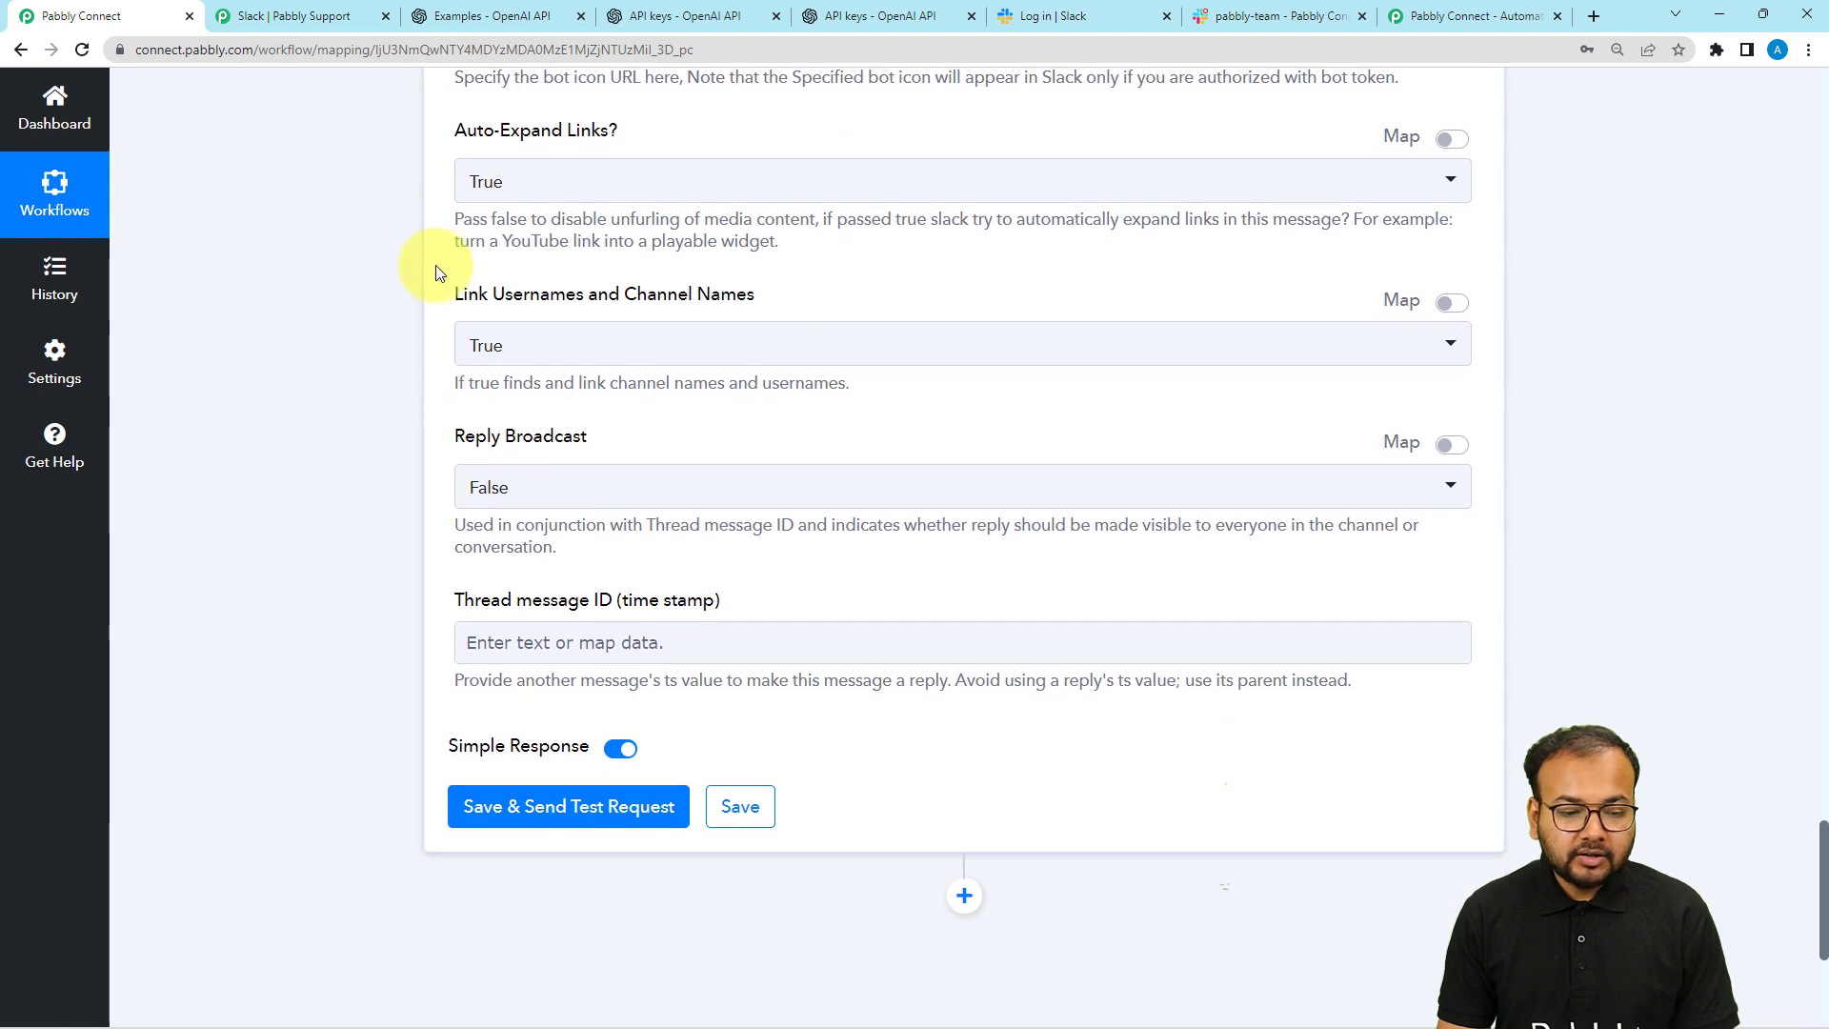
scroll(634, 511, "down", 1)
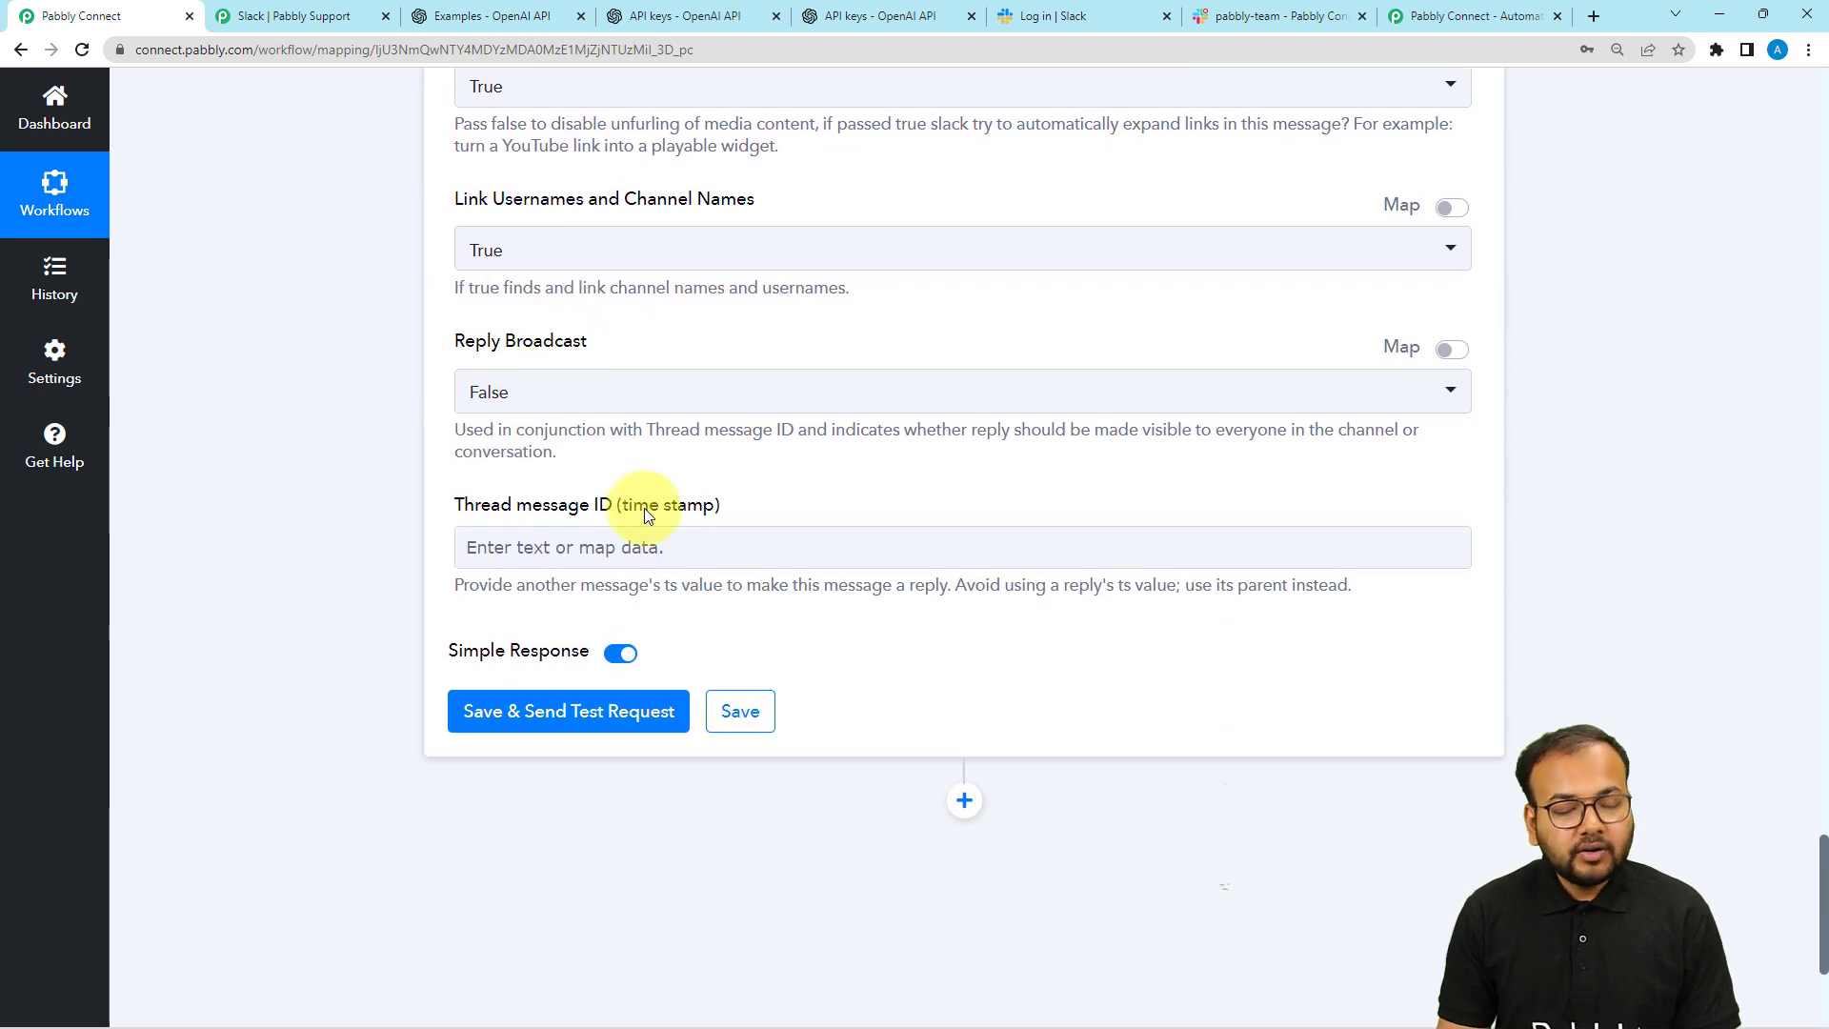
scroll(641, 511, "up", 1)
scroll(625, 244, "down", 2)
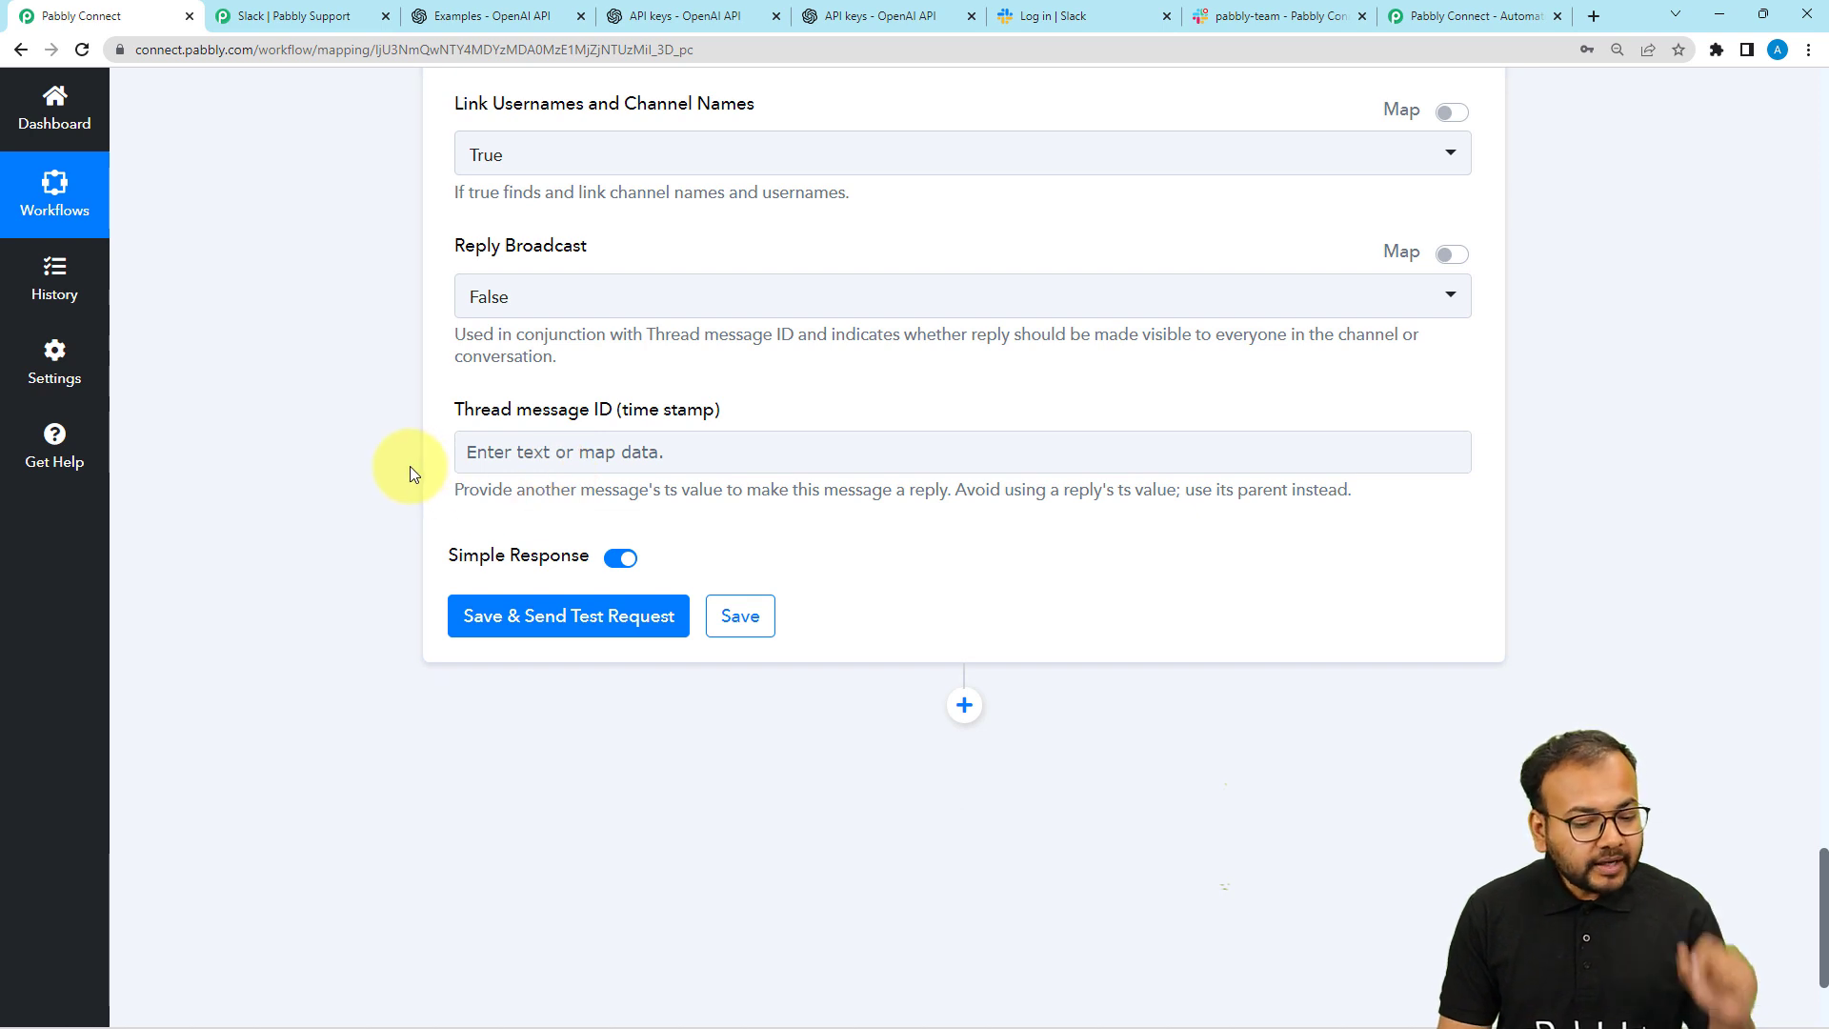
scroll(410, 466, "down", 2)
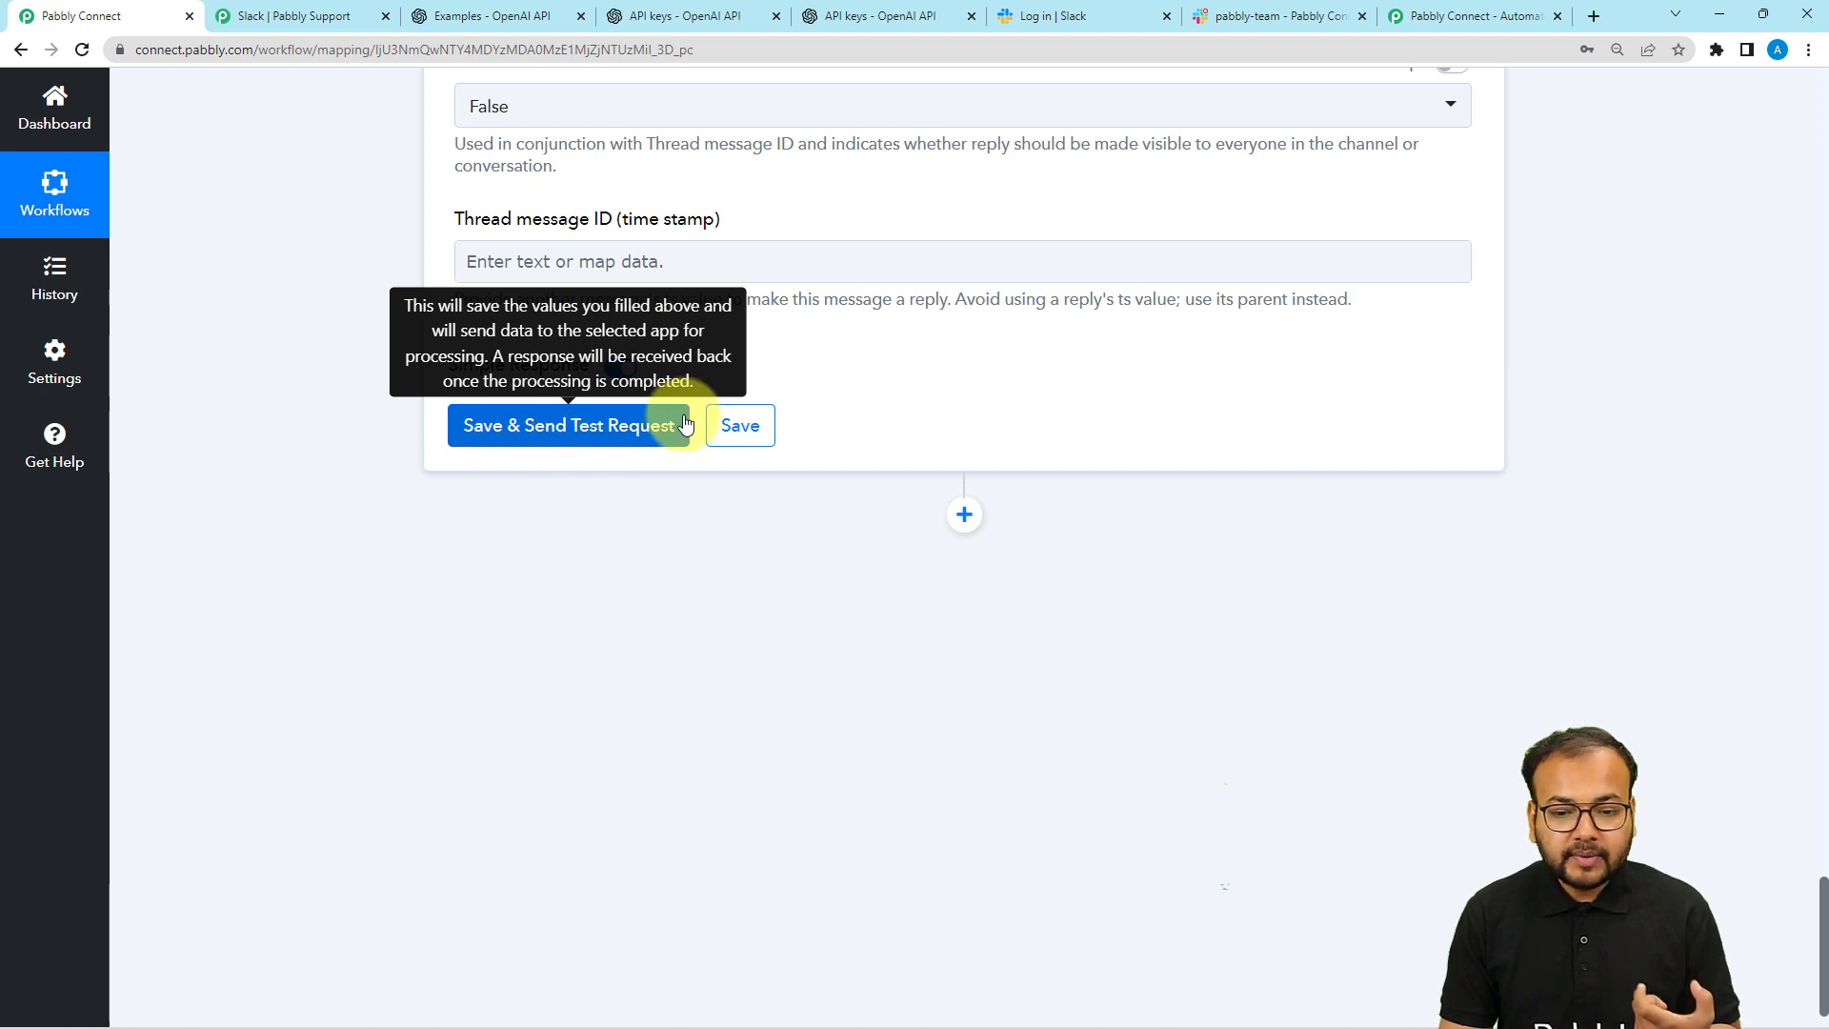
Check the pabbly-team channel in Slack, return to the Pabbly Connect workflow, and save the Slack action with a test request.
left_click(1301, 19)
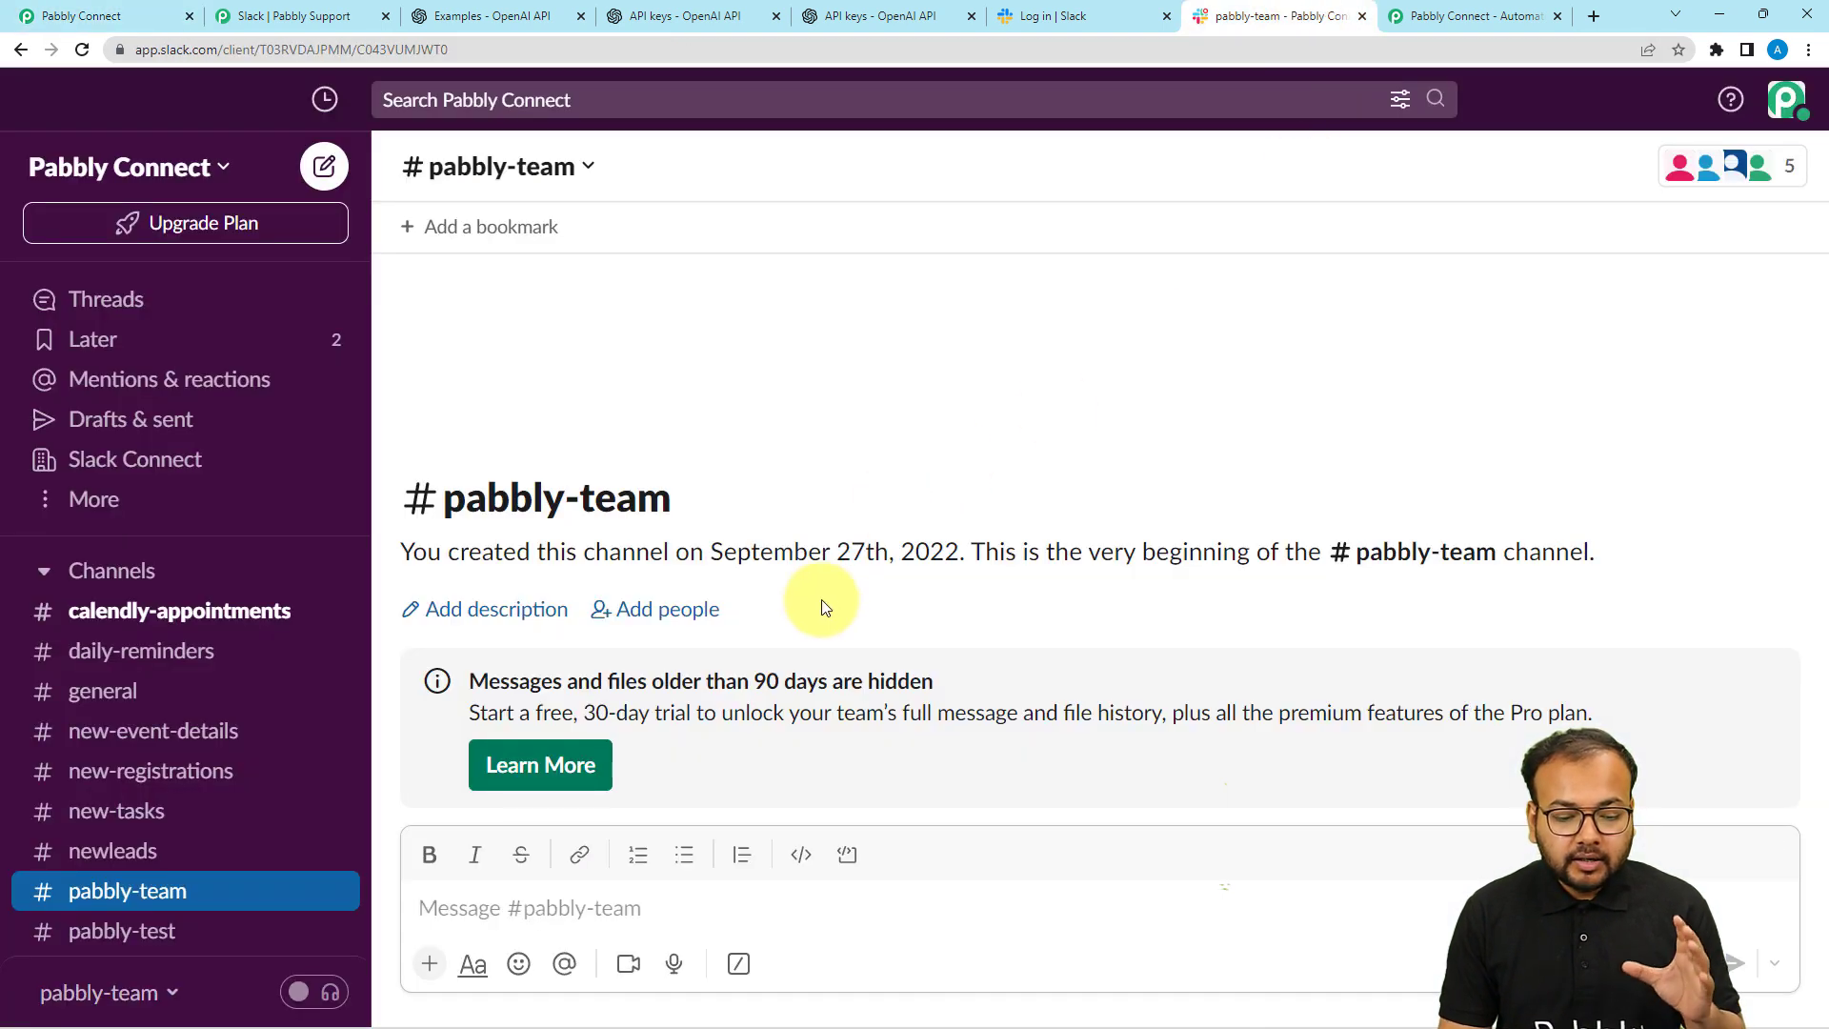
left_click(124, 16)
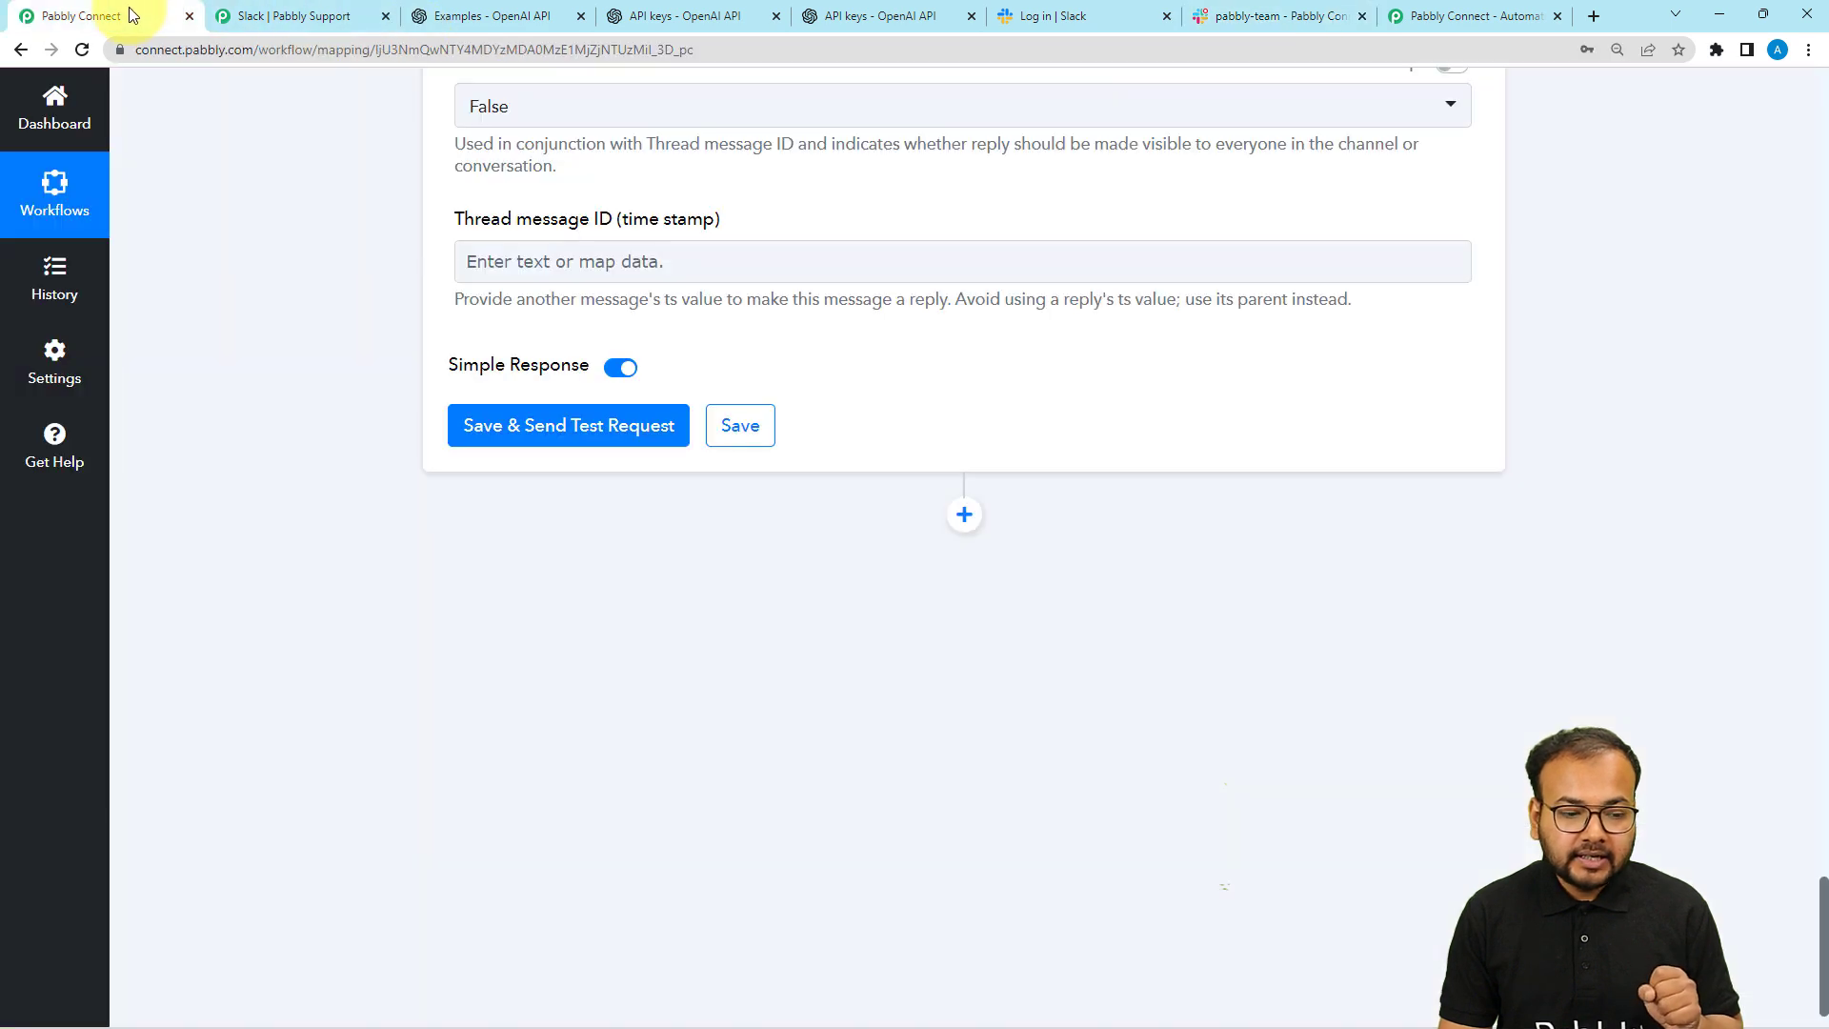
left_click(486, 427)
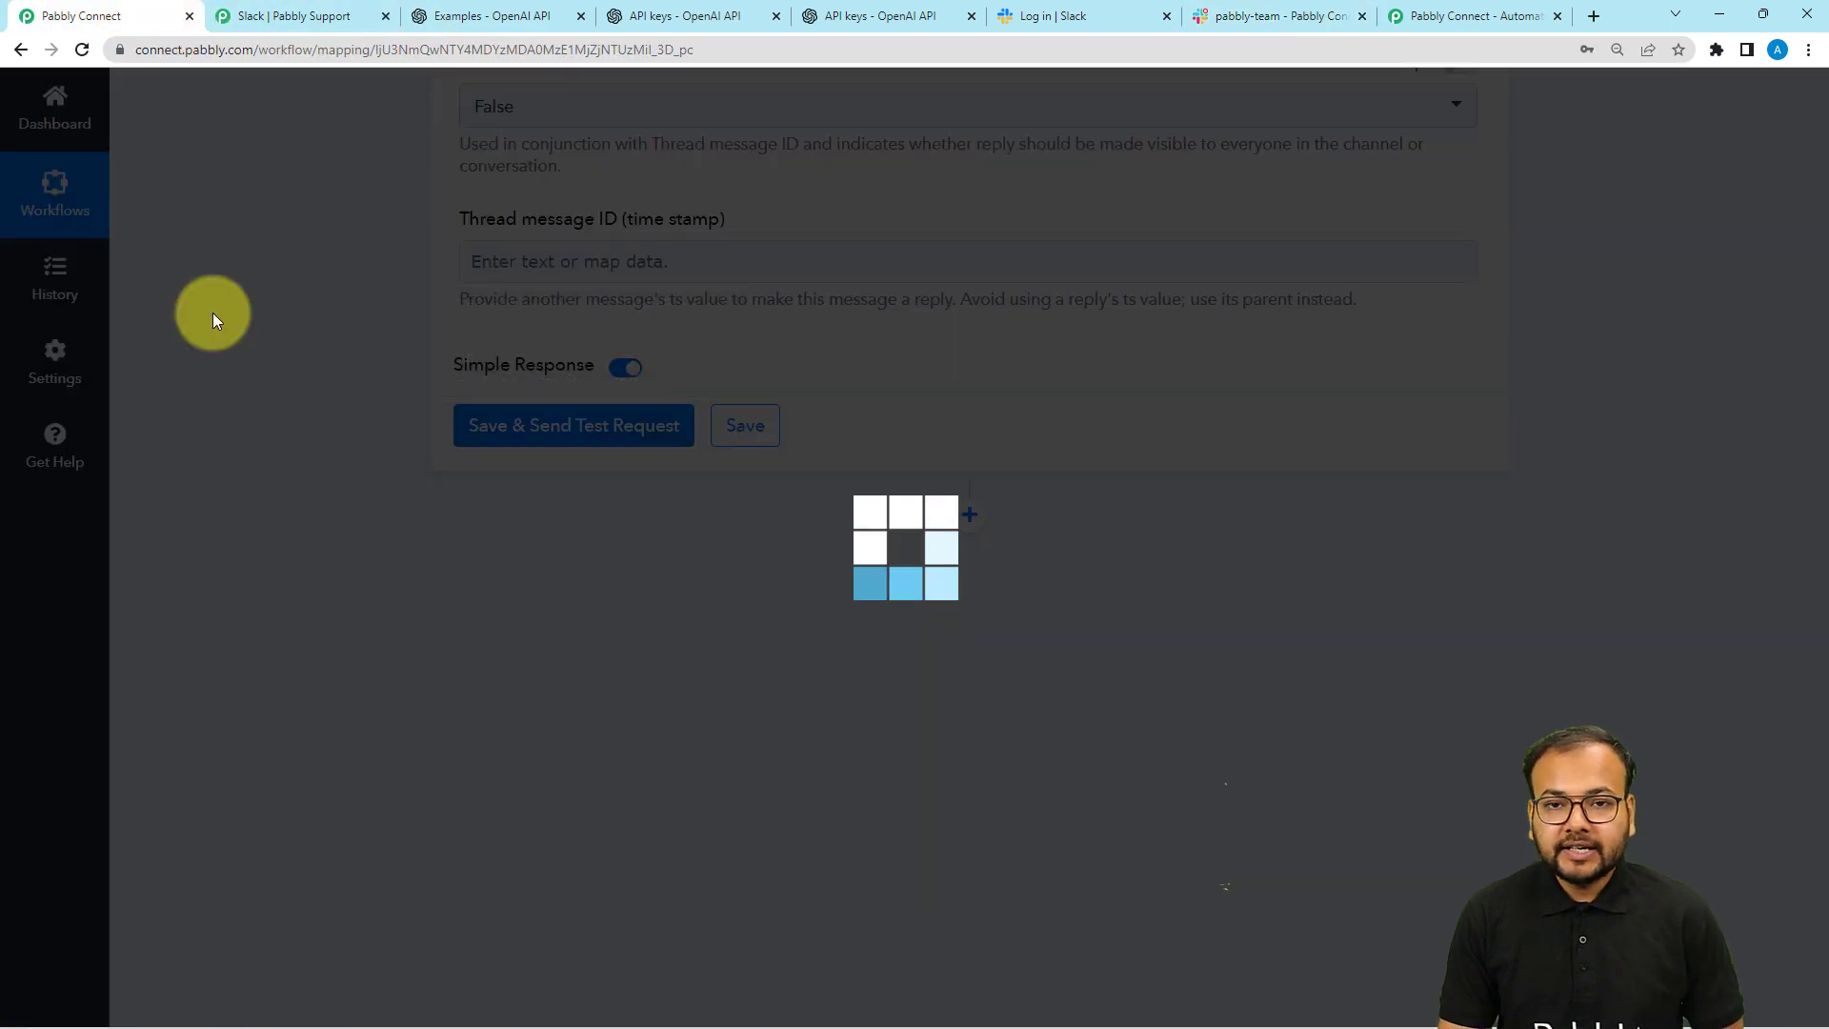
scroll(214, 313, "down", 4)
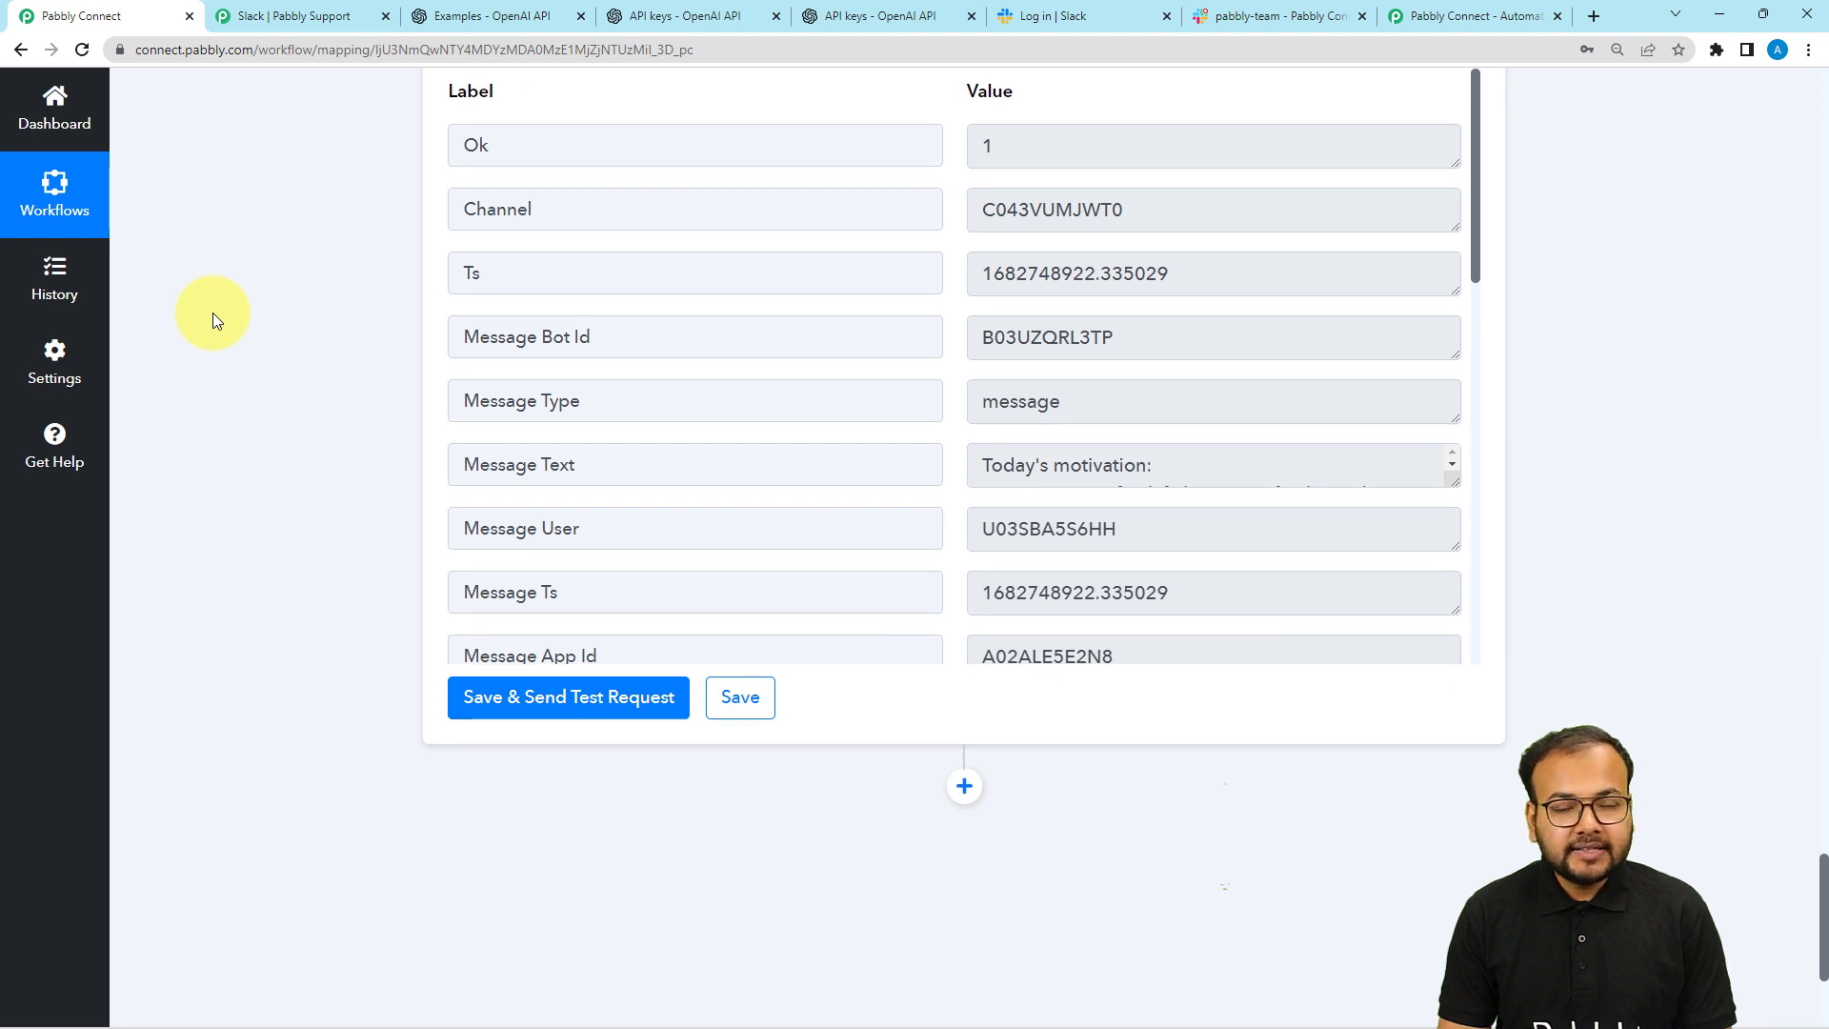
Switch to Slack and check the pabbly-team channel for the test message, then return to the Pabbly Connect workflow.
left_click(1277, 16)
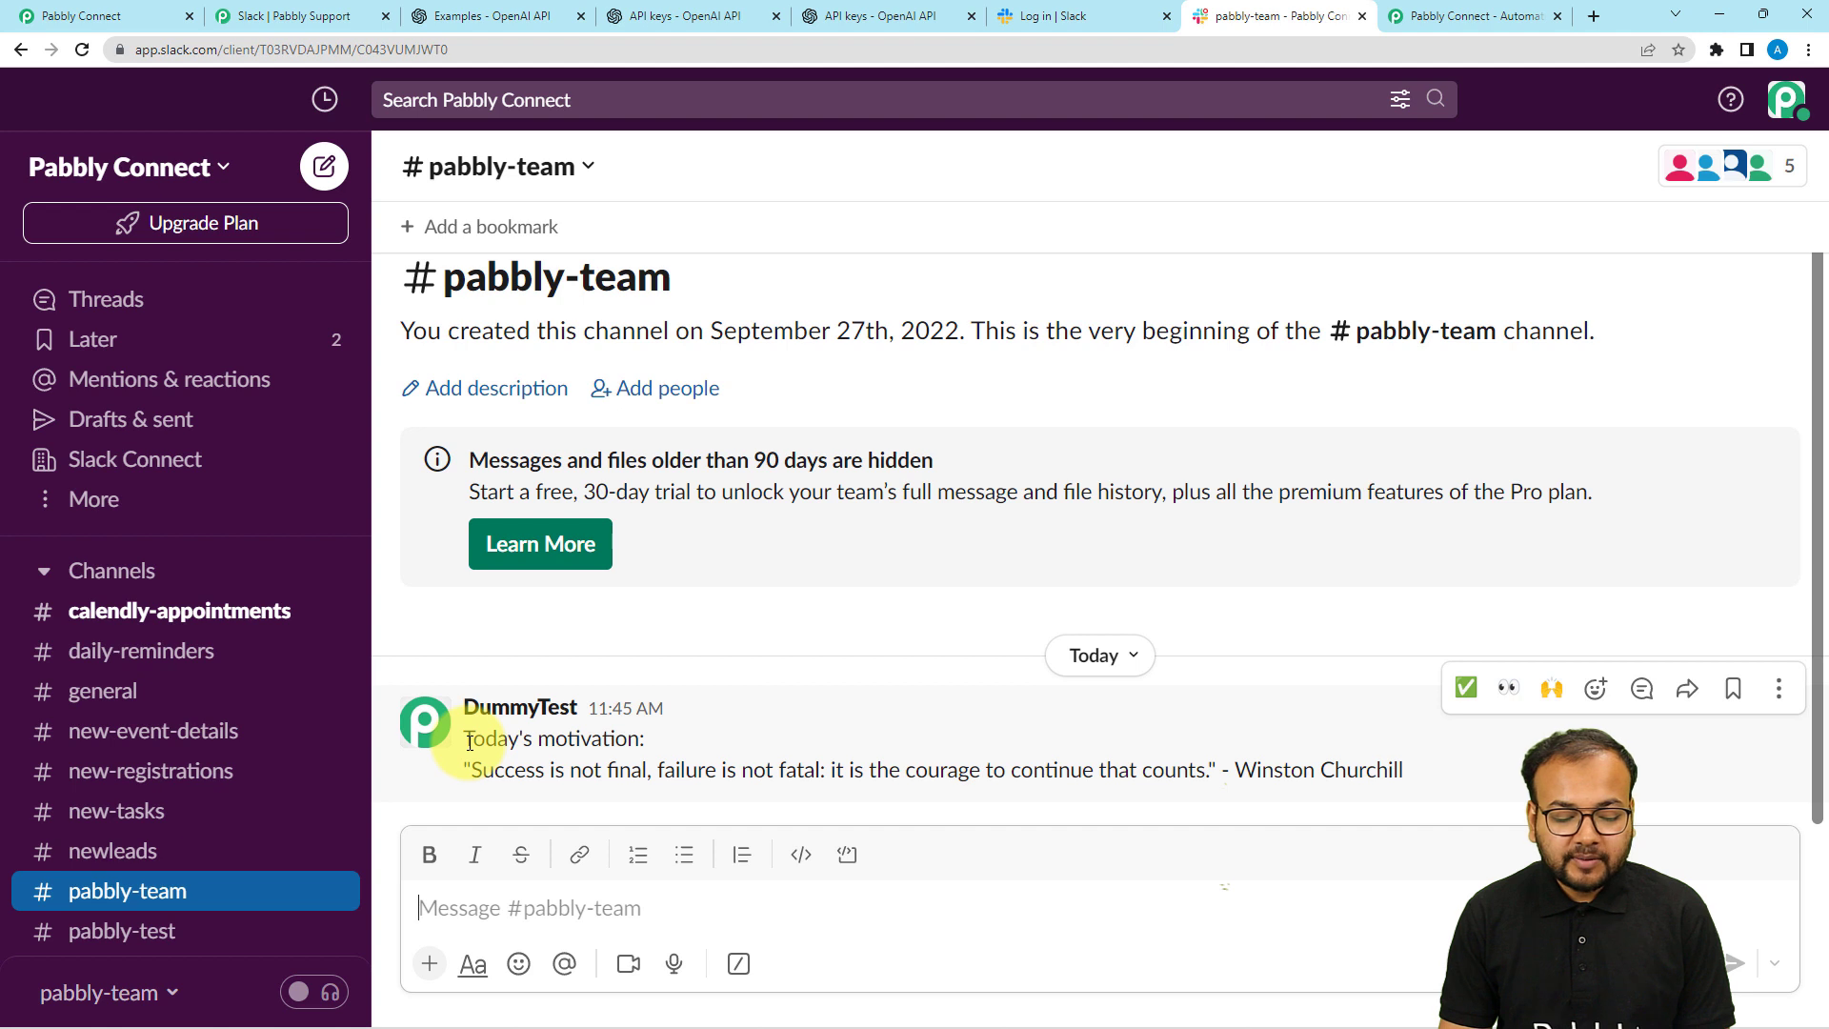
left_click_drag(468, 742, 735, 762)
left_click(76, 16)
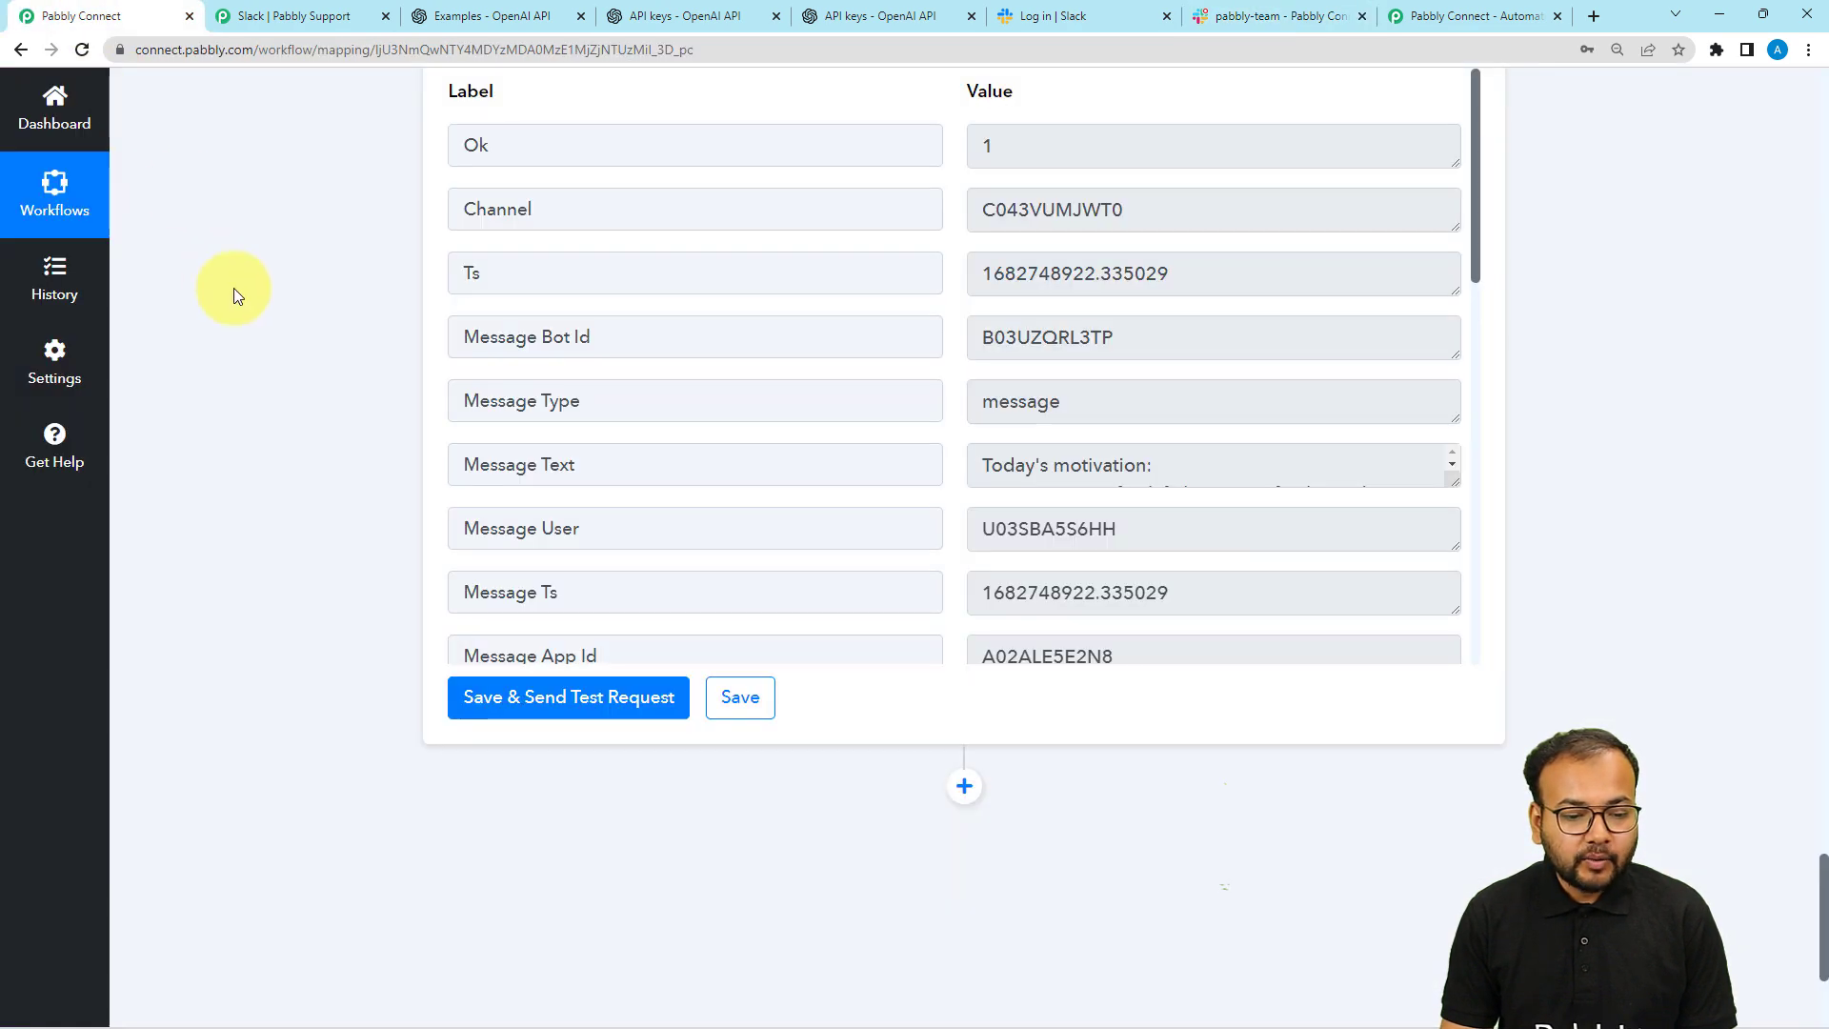
Collapse the Slack Send Channel Message action in the workflow.
scroll(301, 490, "up", 8)
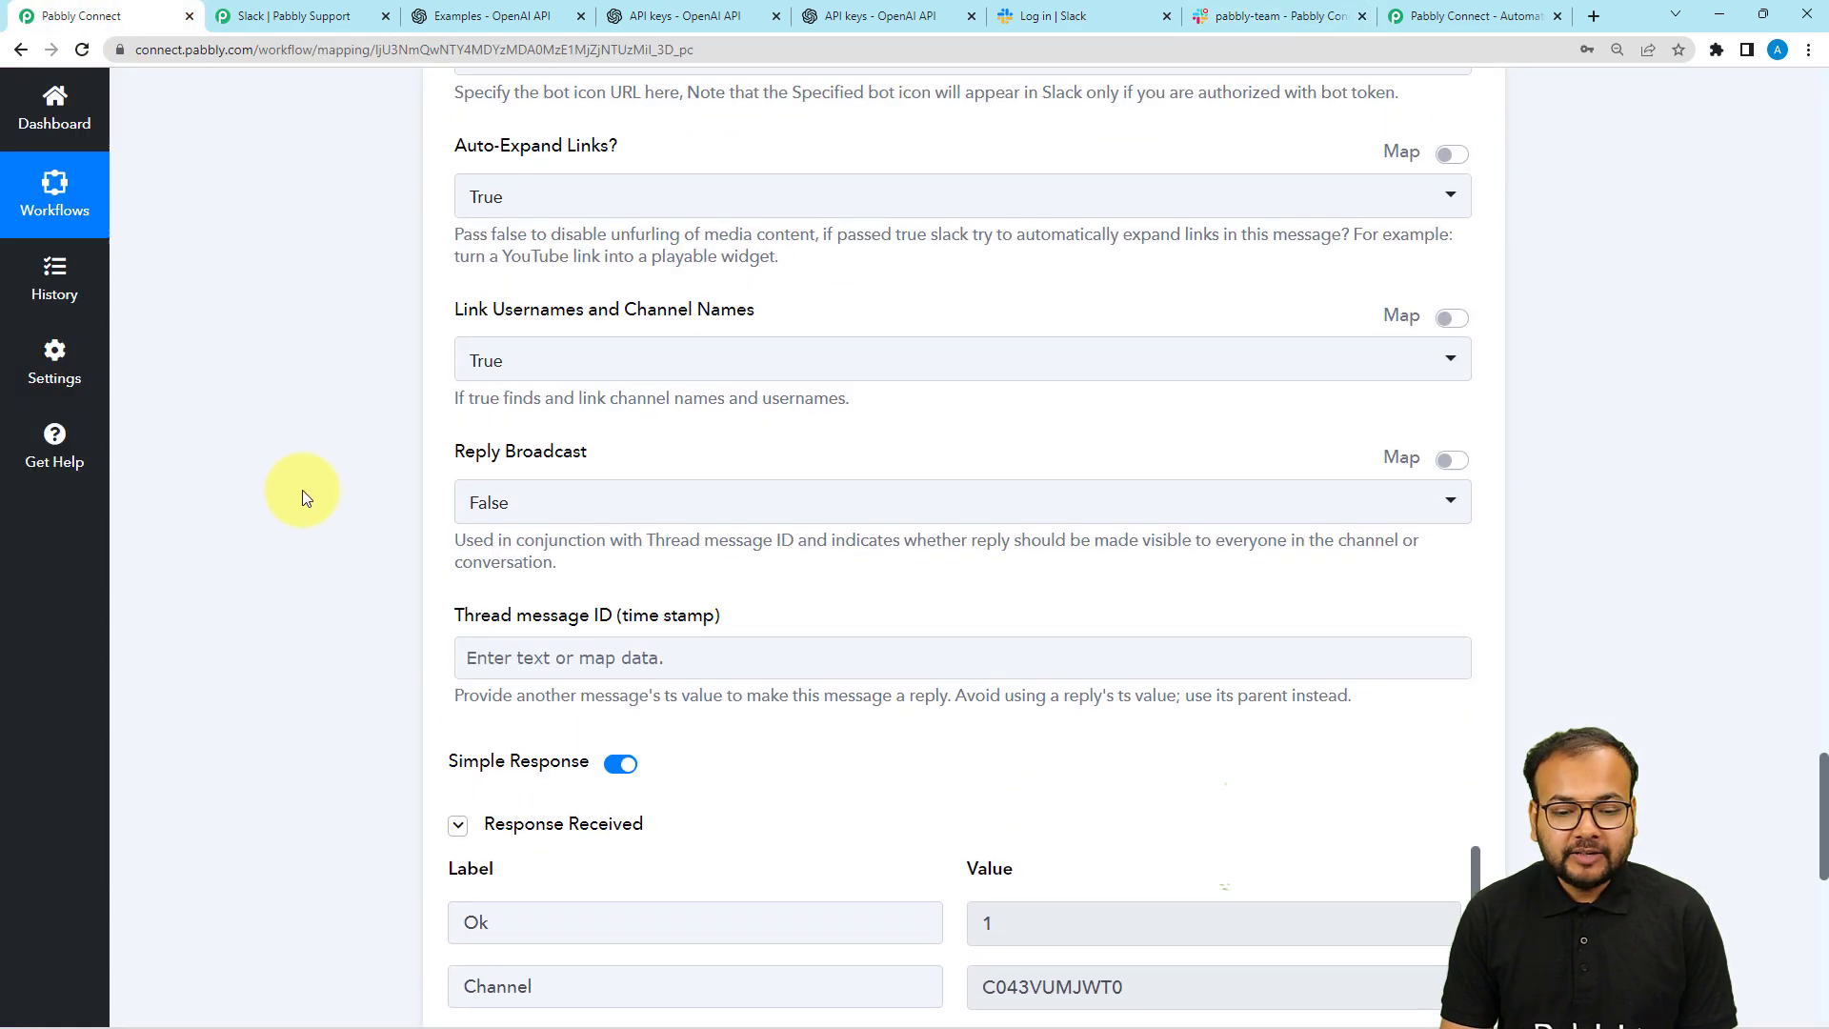
scroll(301, 489, "up", 15)
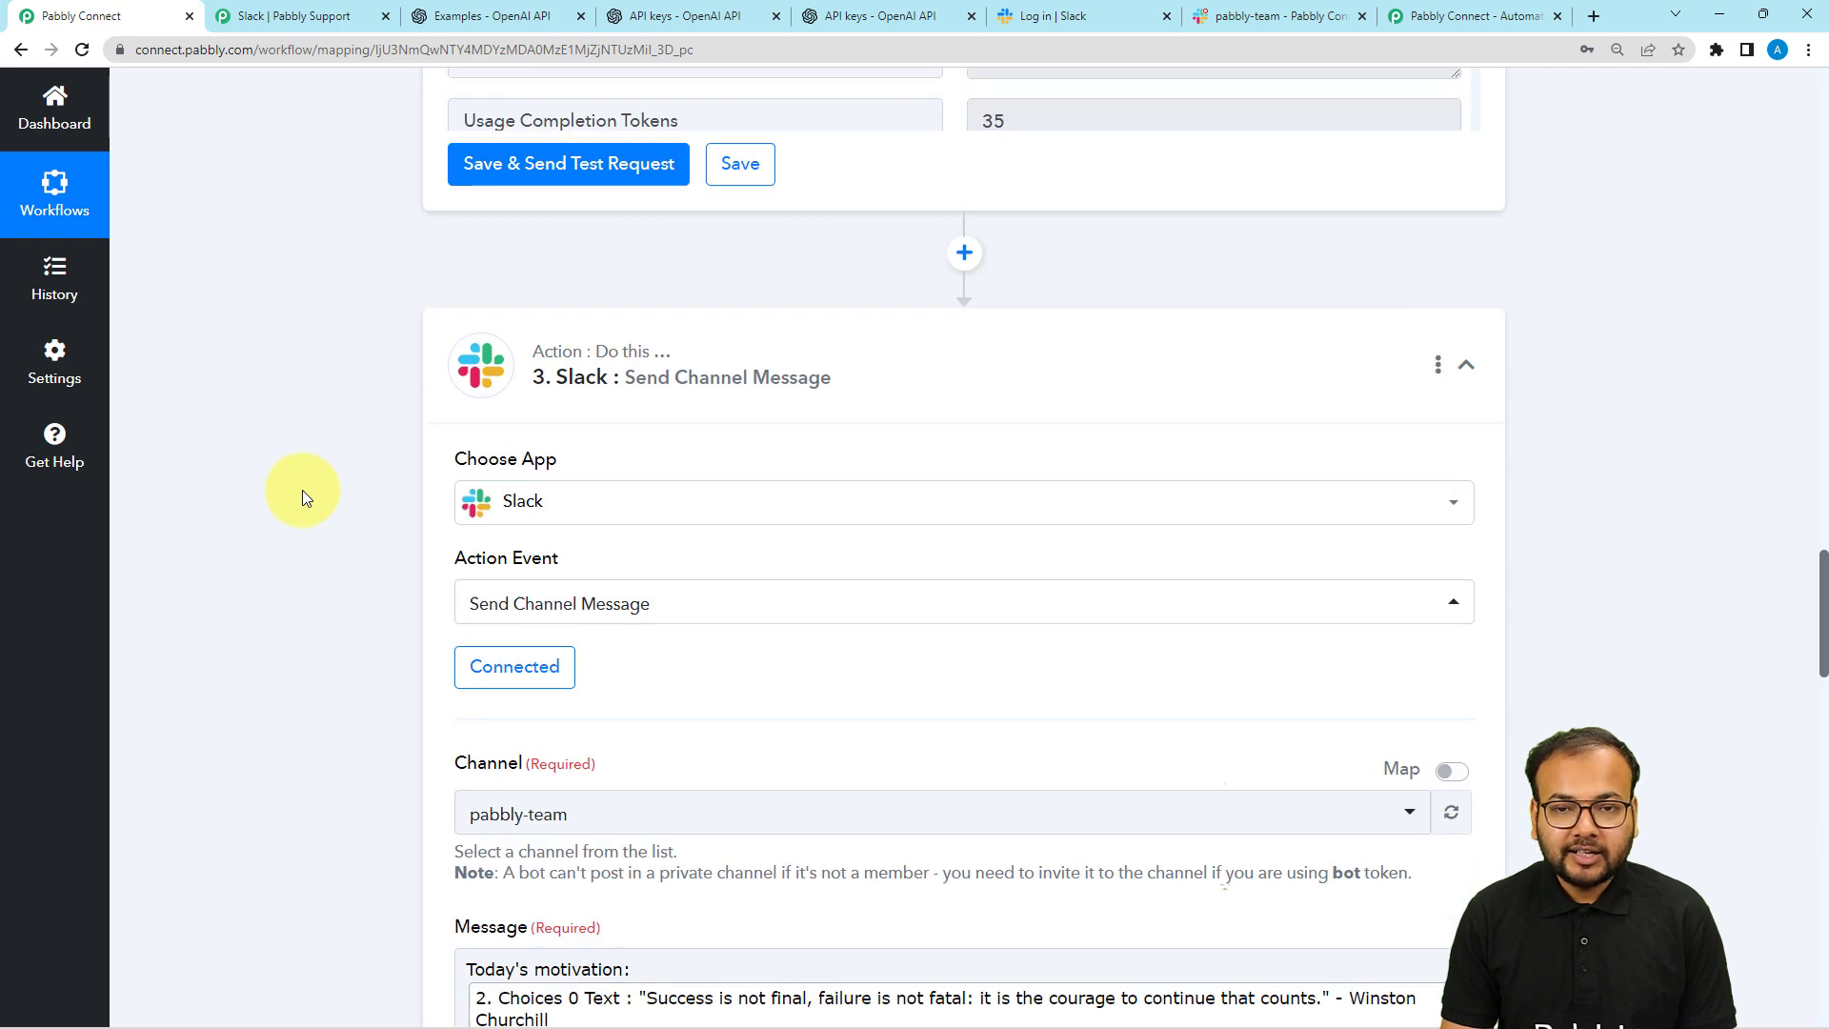
scroll(301, 490, "up", 1)
left_click(441, 440)
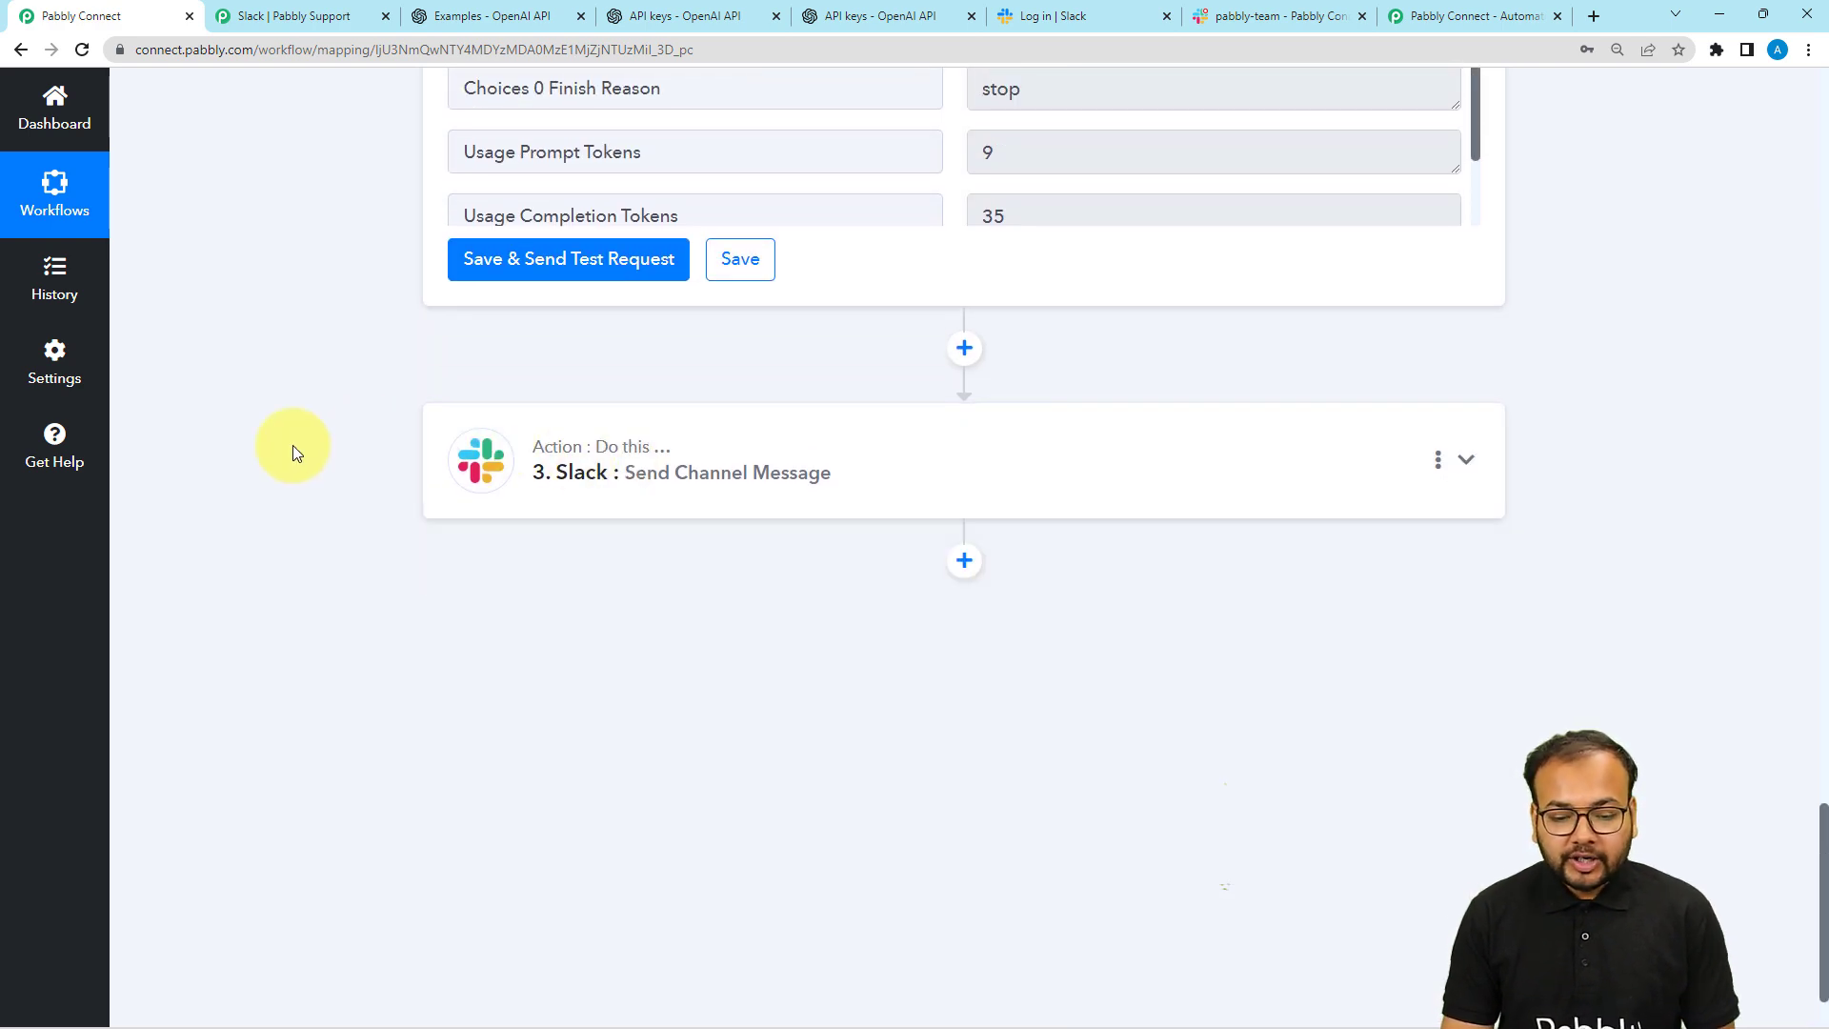